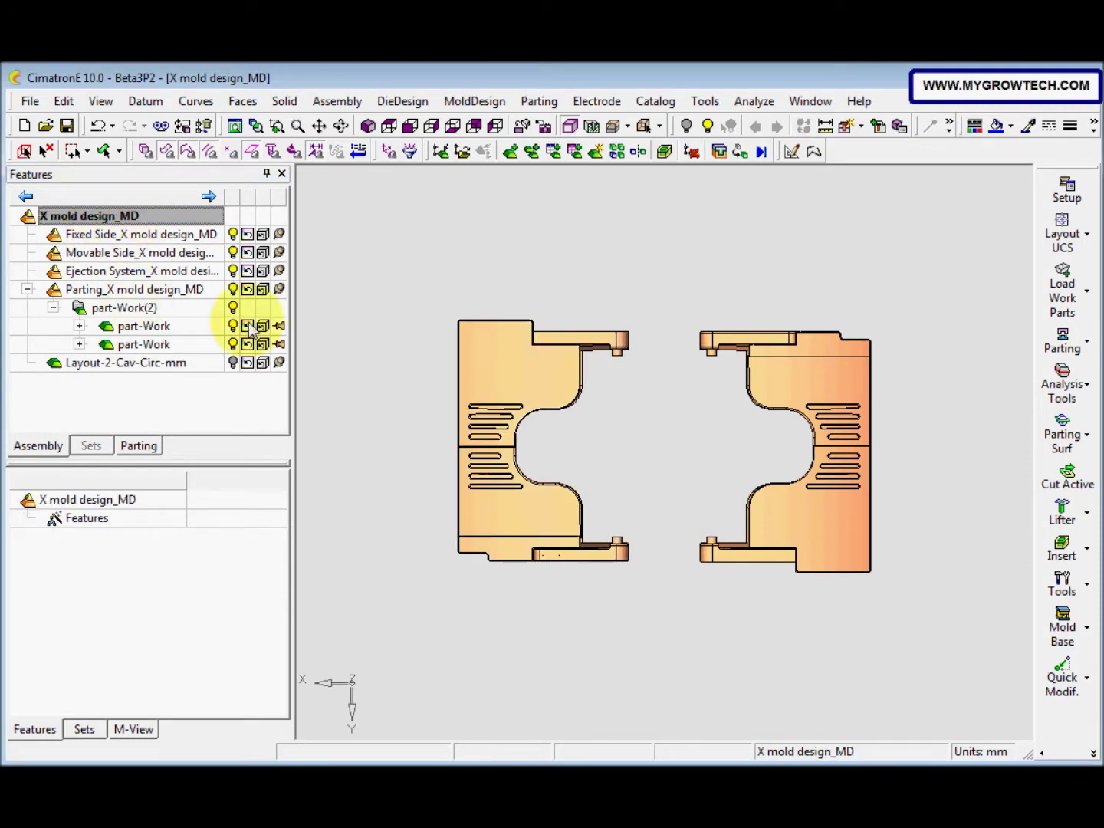
Start a new mold base and choose LKM Configurations from the MoldDesign Configurations folder as its catalog root.
left_click(1063, 623)
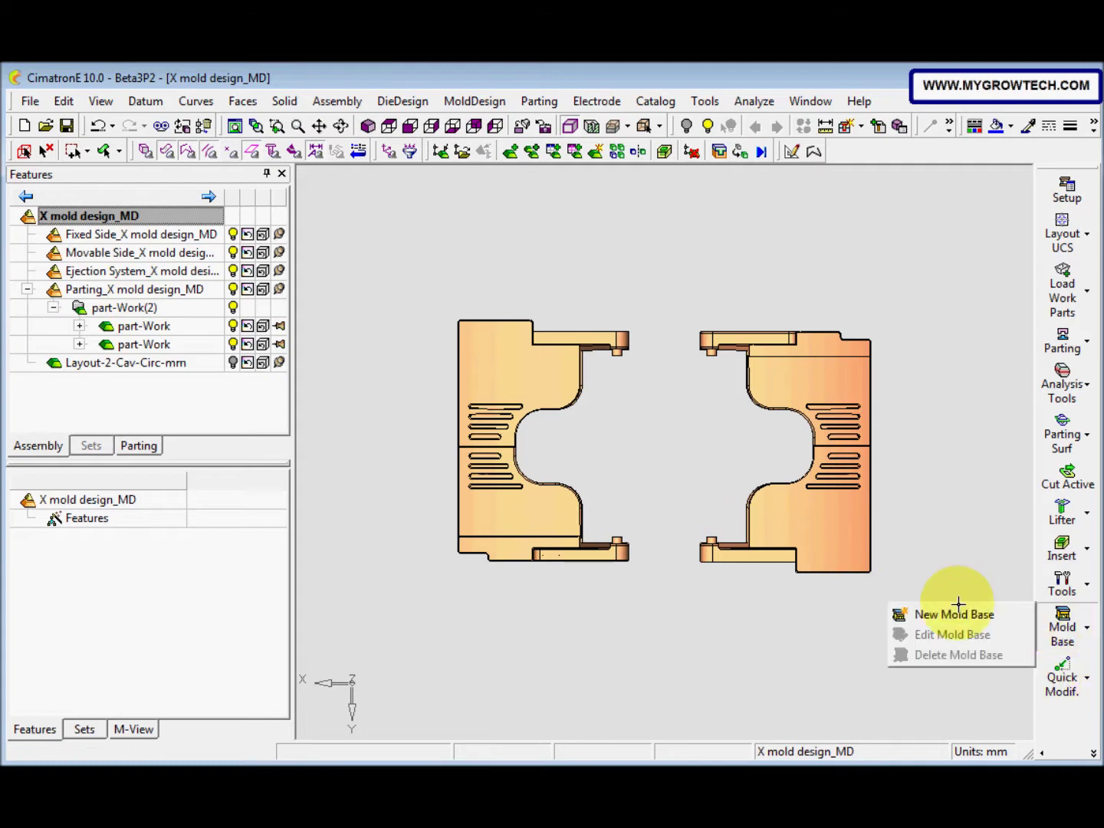
left_click(957, 615)
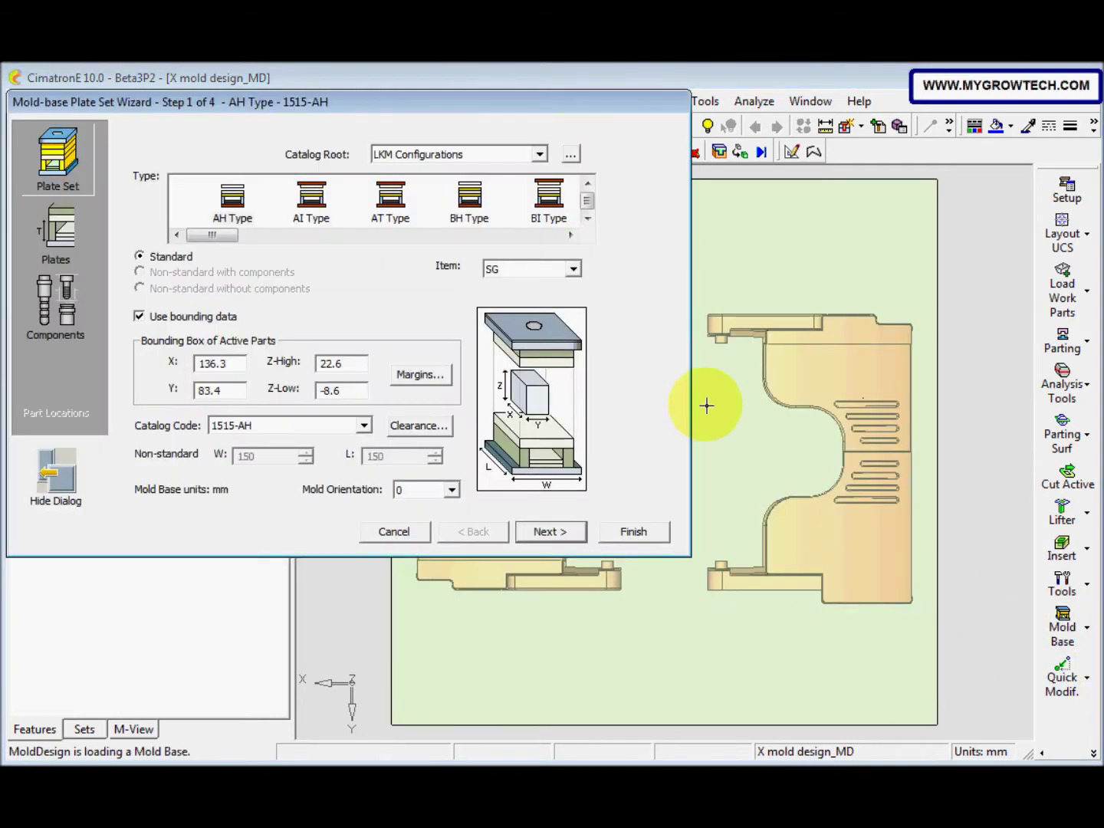
left_click_drag(528, 100, 667, 148)
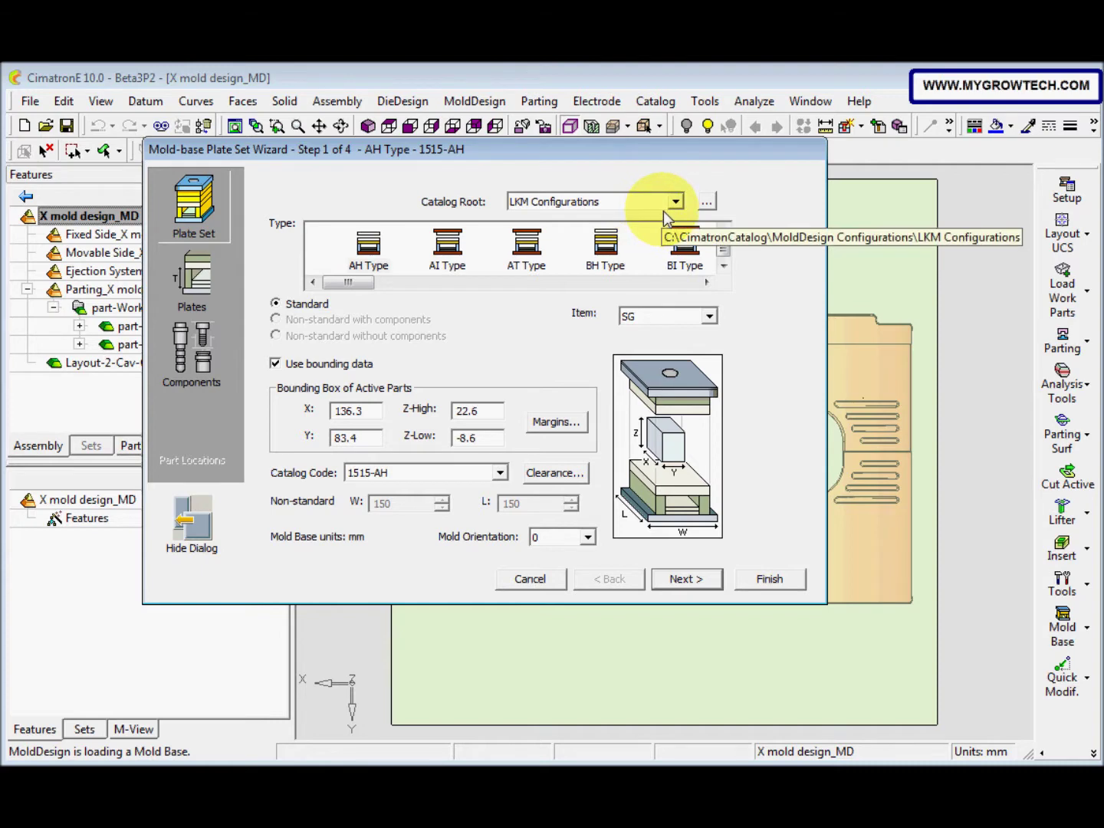
left_click(707, 202)
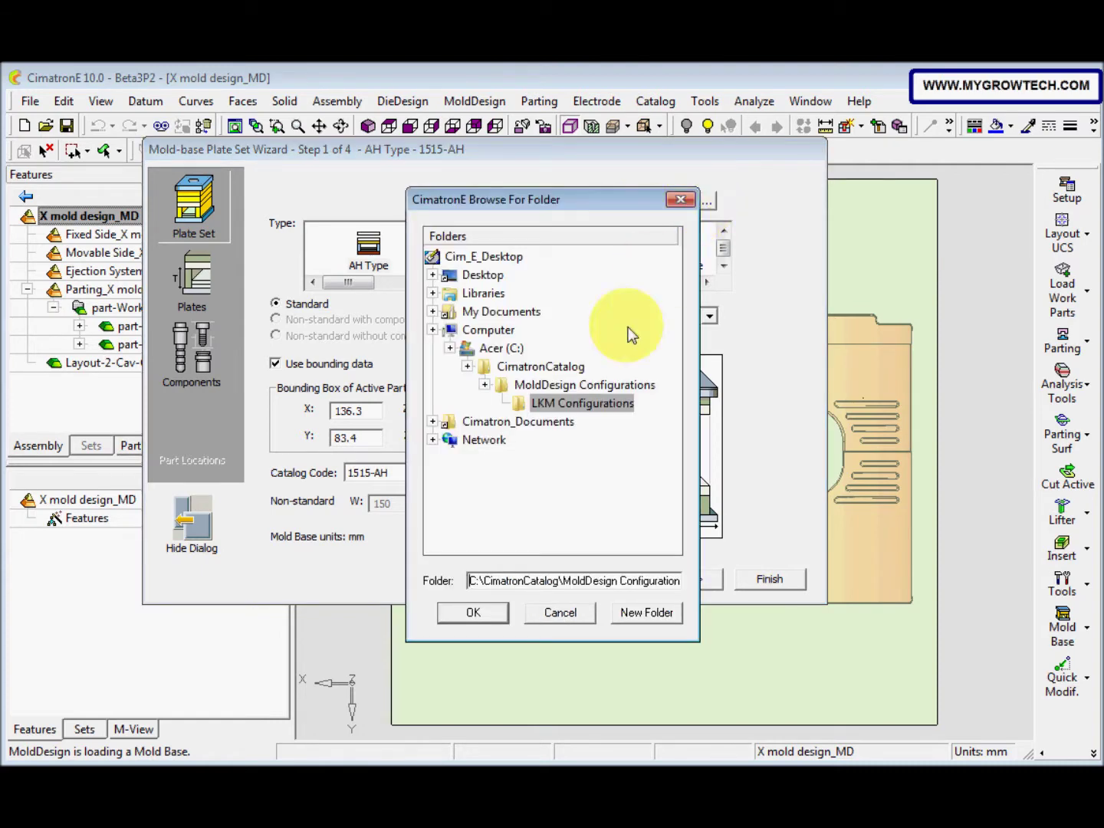
double_click(565, 389)
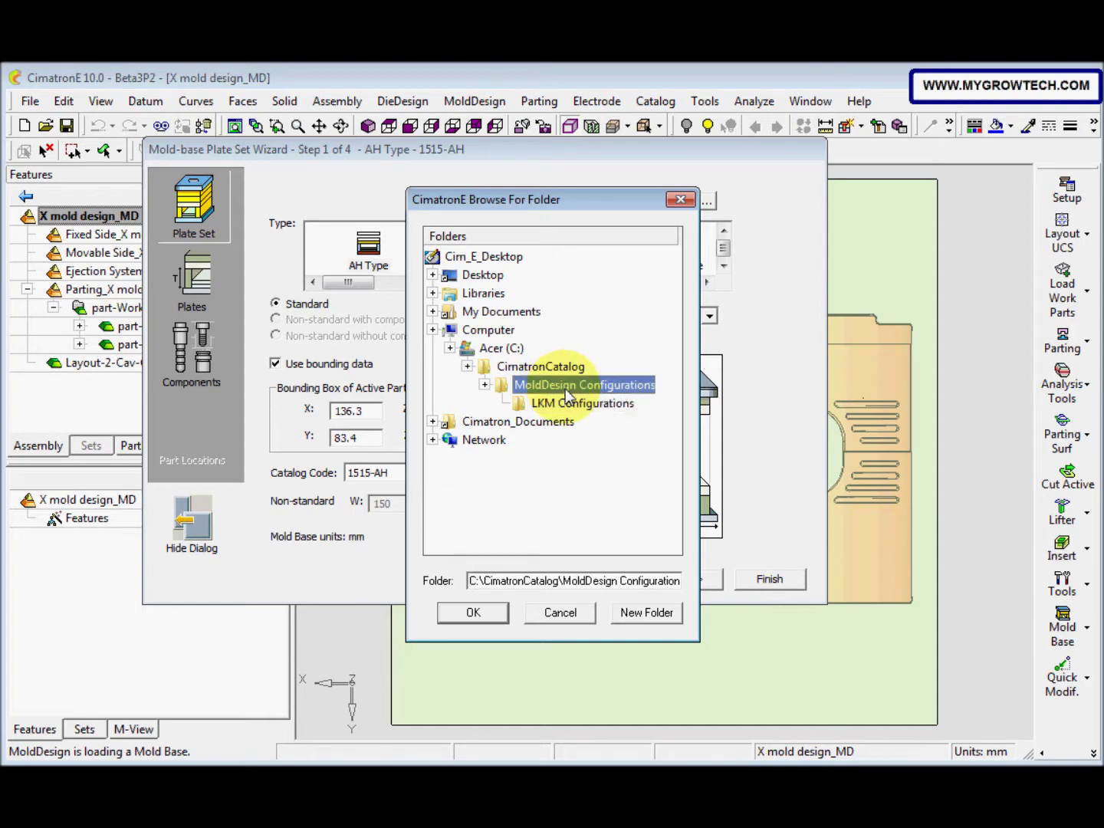
scroll(575, 398, "down", 2)
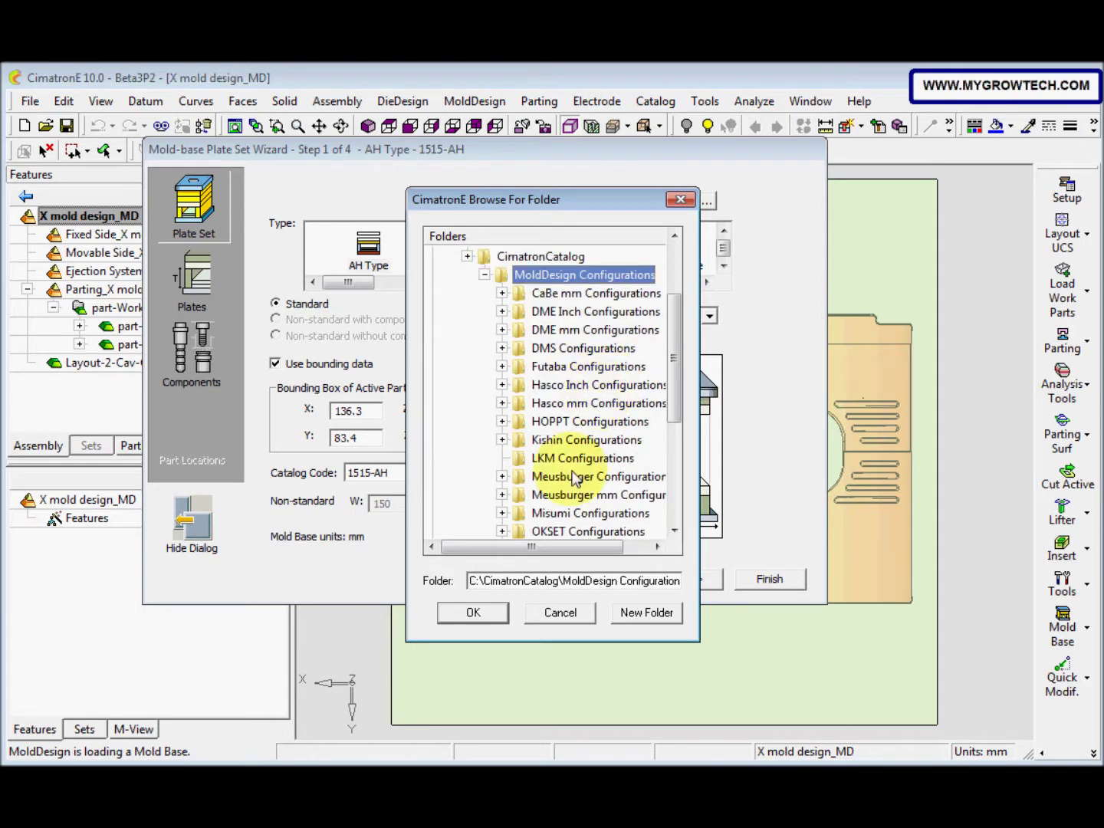
left_click_drag(569, 542, 584, 548)
scroll(623, 457, "down", 2)
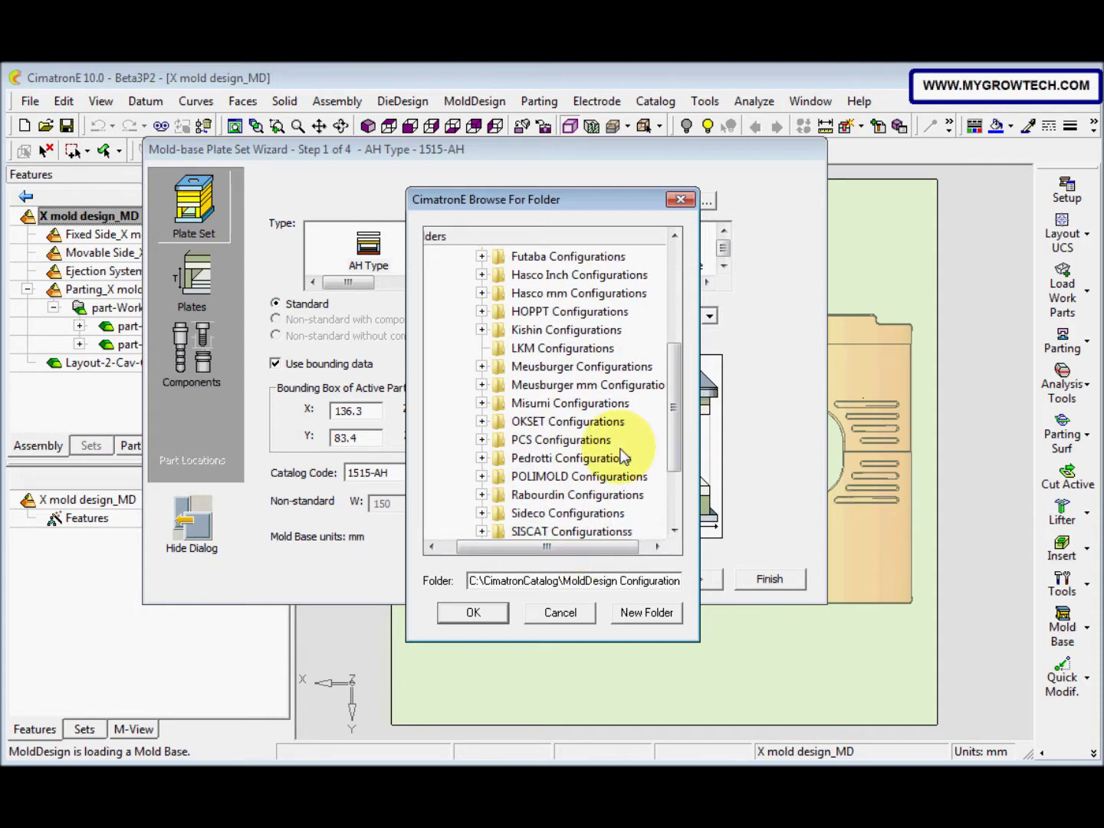
scroll(623, 456, "down", 2)
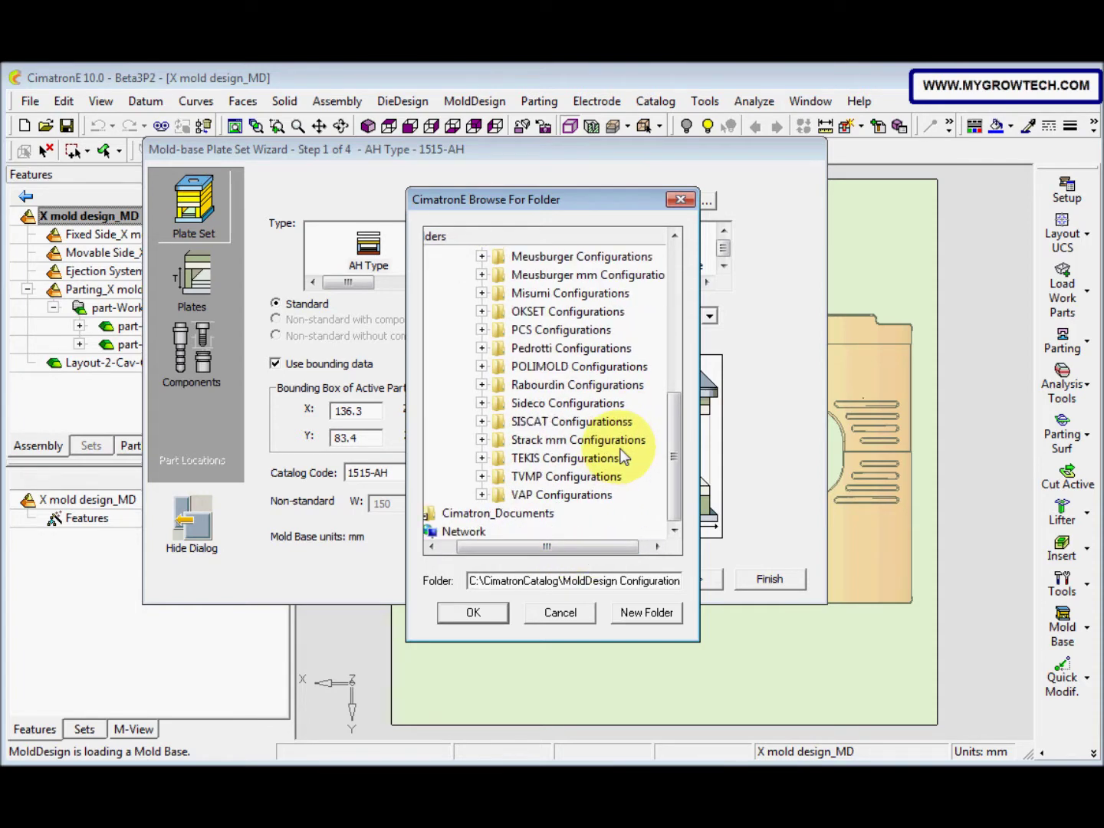
scroll(621, 453, "up", 3)
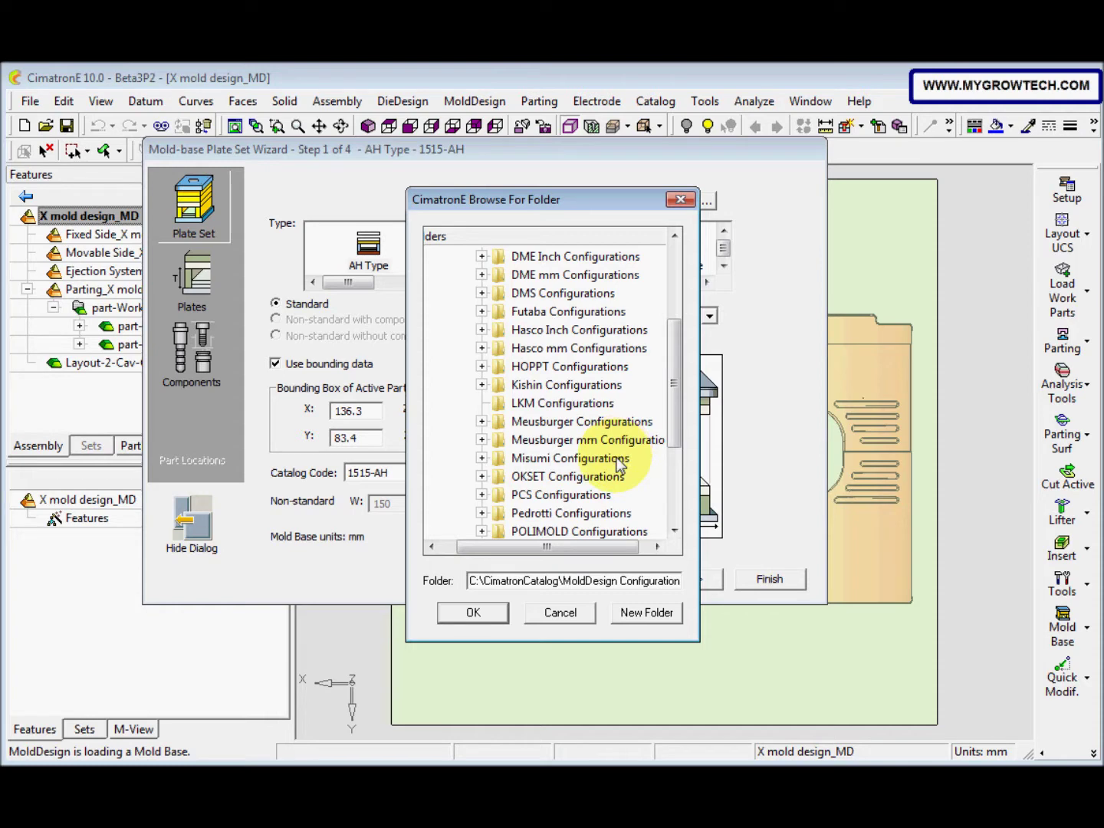
left_click(590, 405)
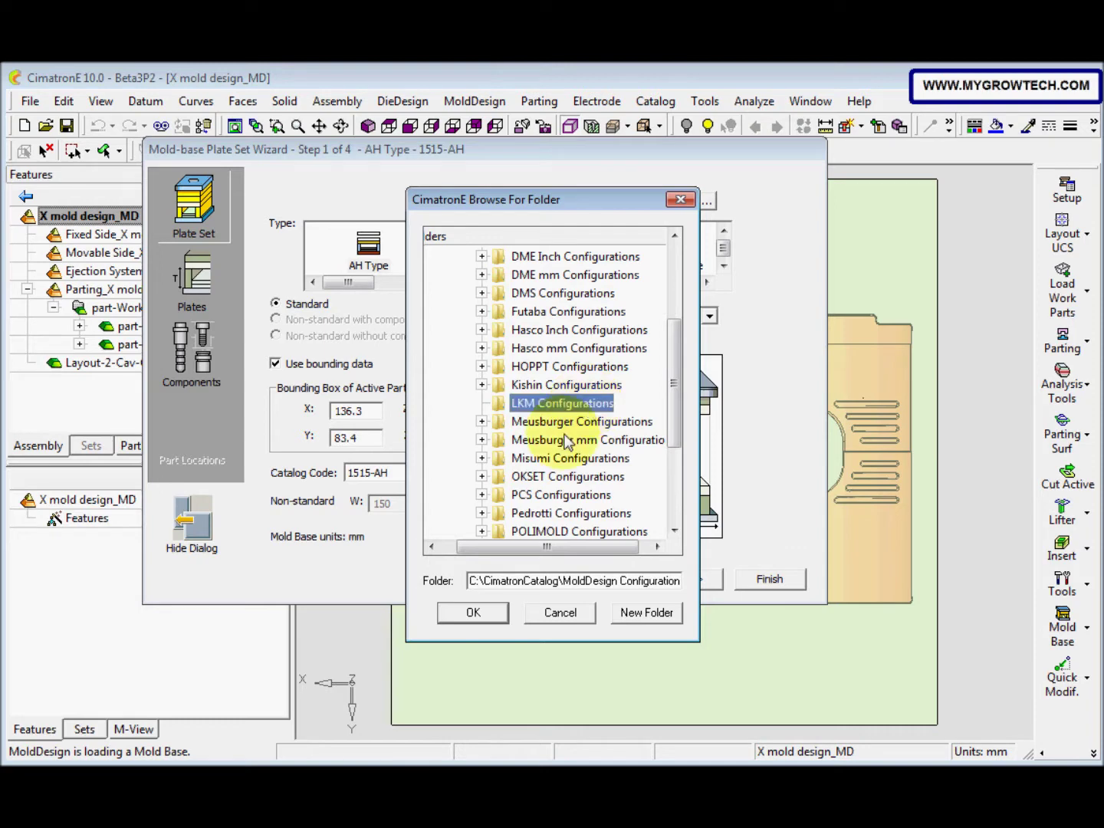
left_click(483, 612)
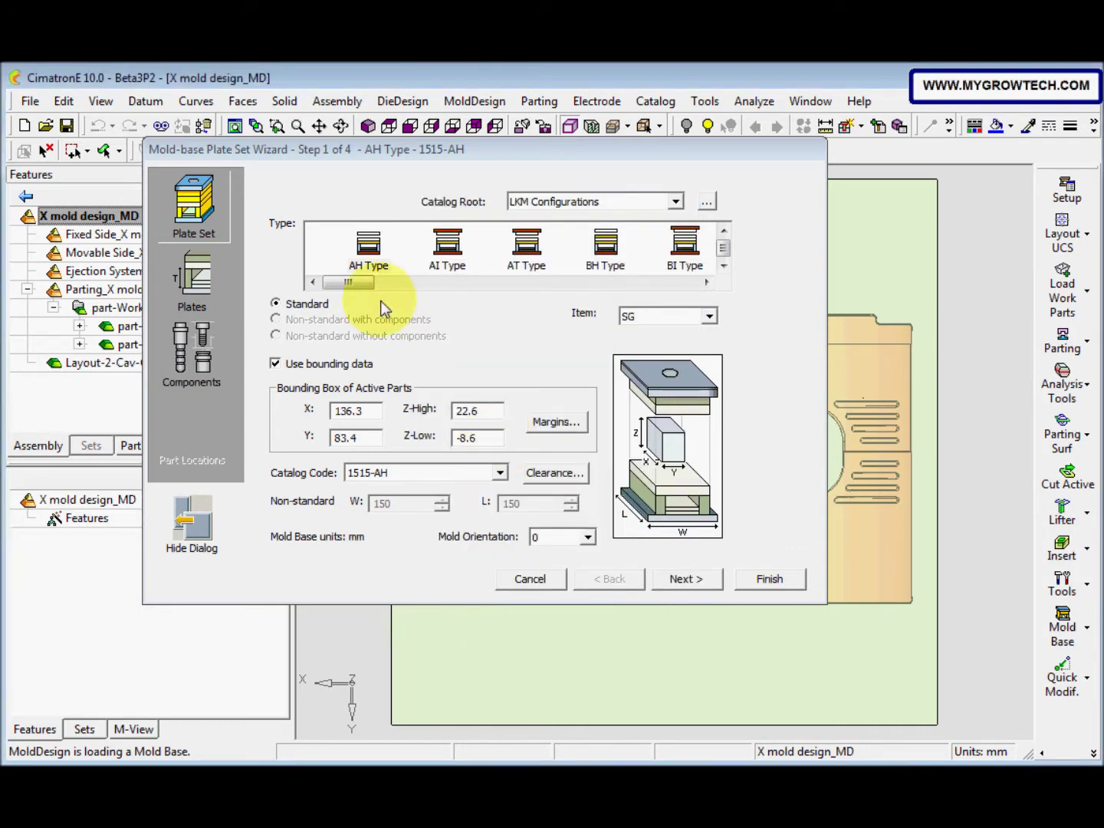
Choose the CI Type plate set with catalog code 3035-CI for the mold base.
left_click_drag(363, 285, 406, 293)
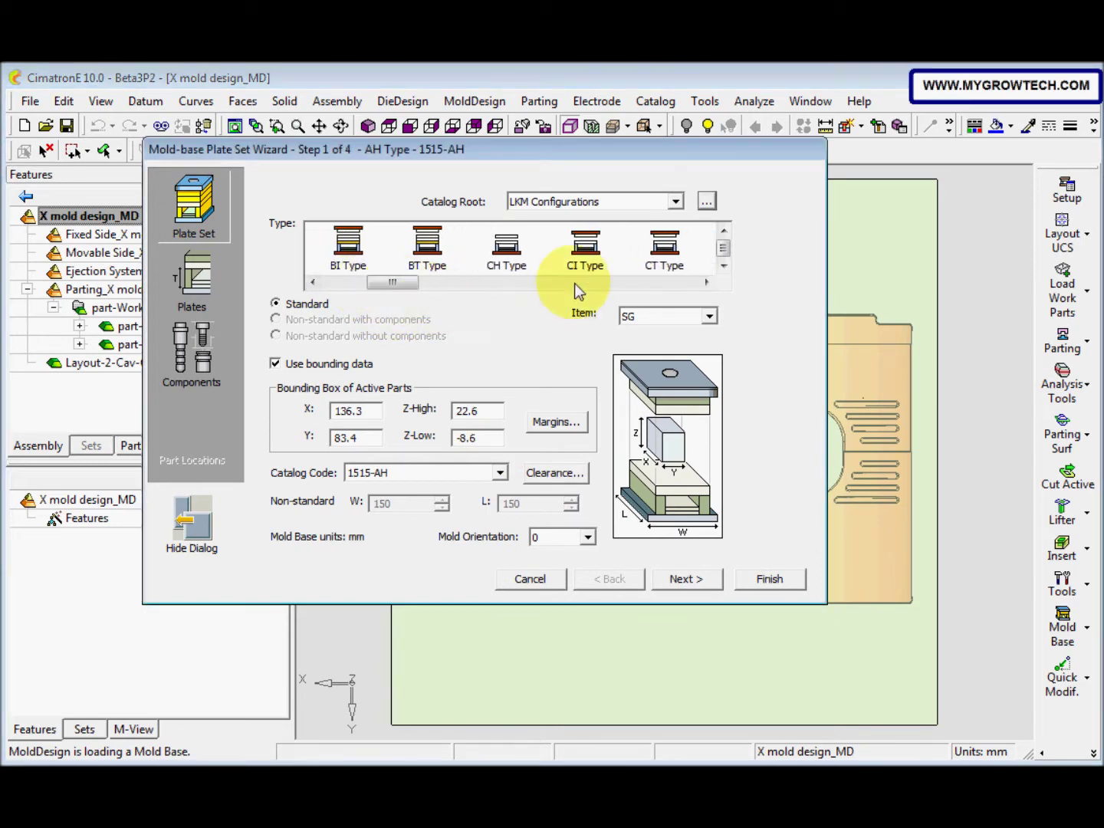
left_click(590, 255)
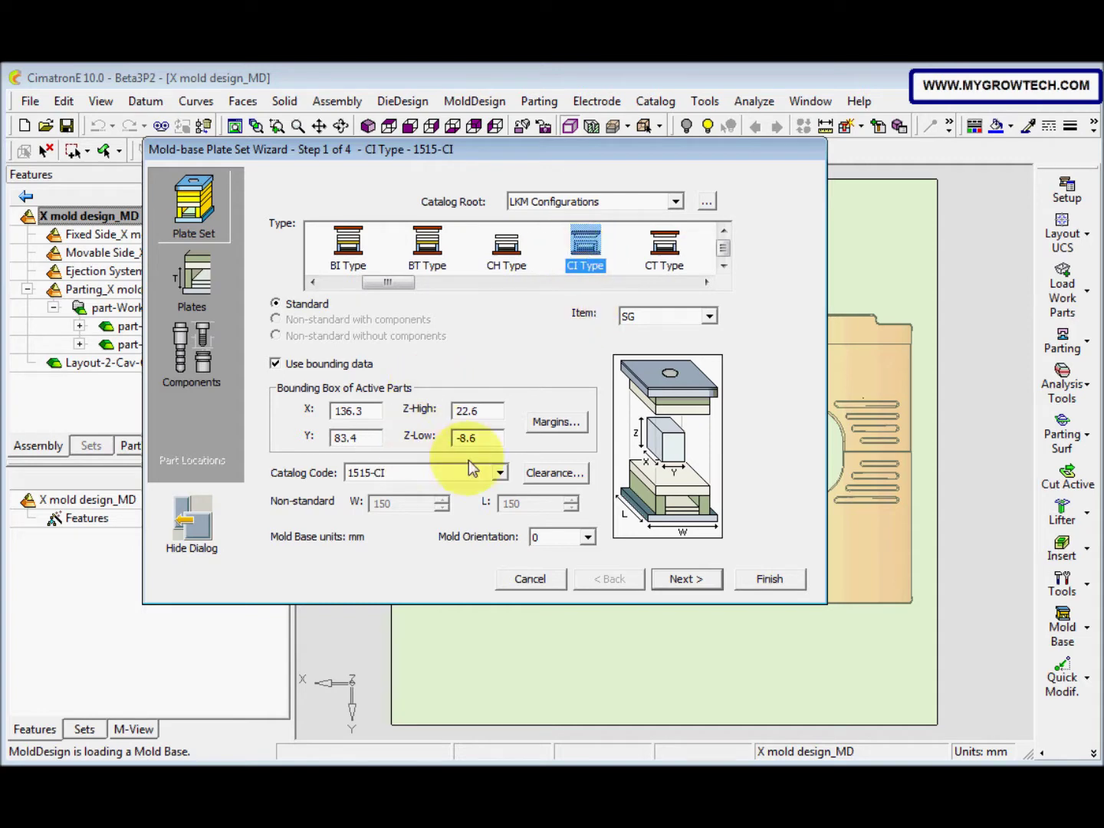
left_click(500, 474)
scroll(504, 522, "down", 3)
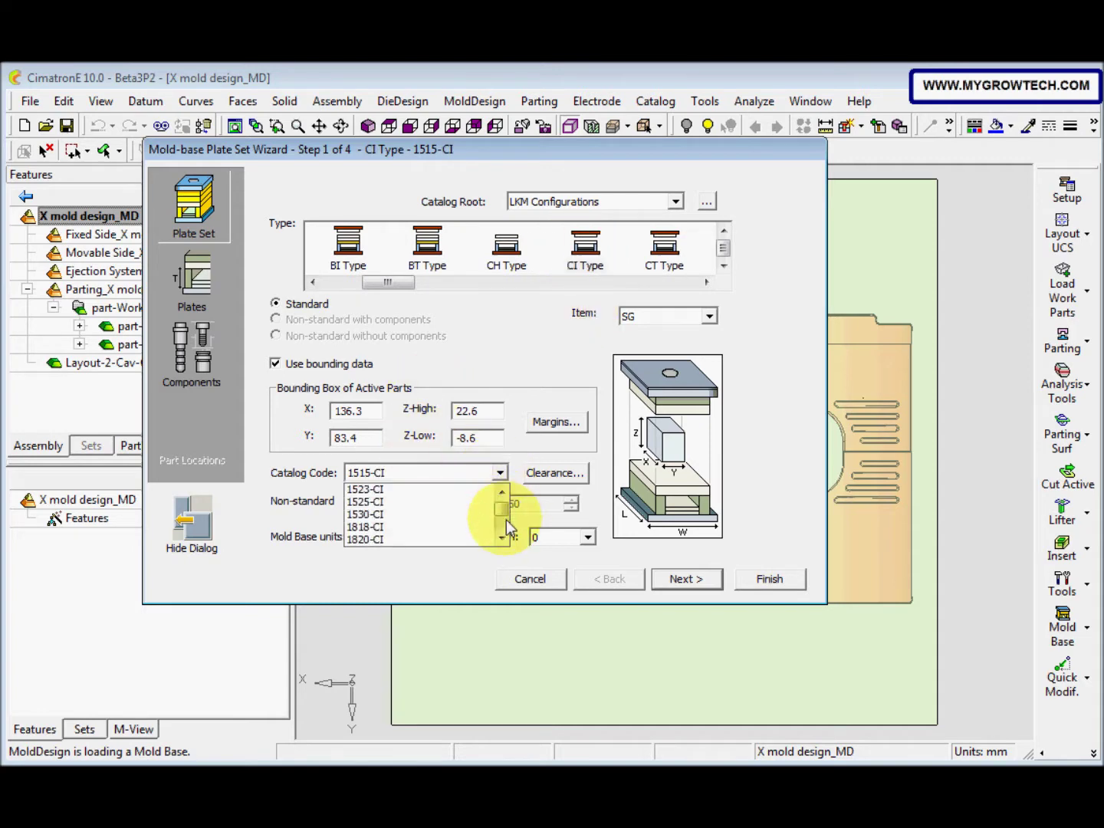
scroll(504, 526, "down", 2)
scroll(503, 527, "down", 5)
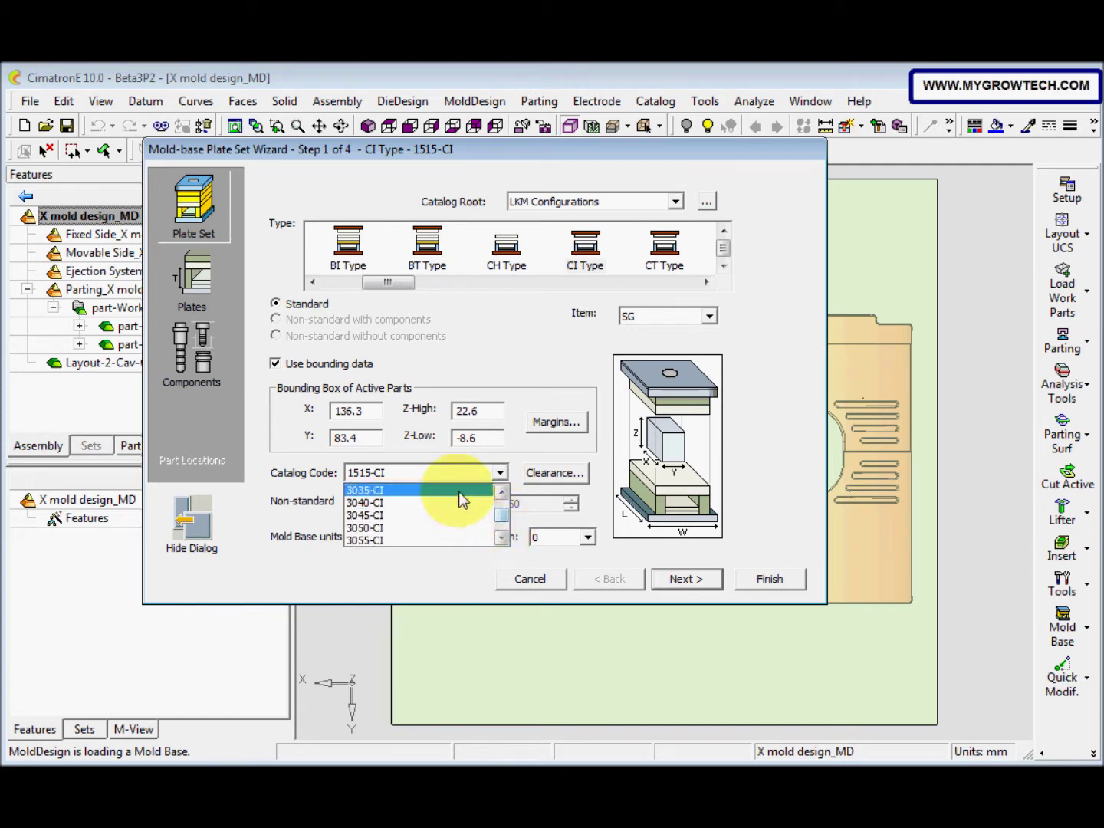
left_click(462, 491)
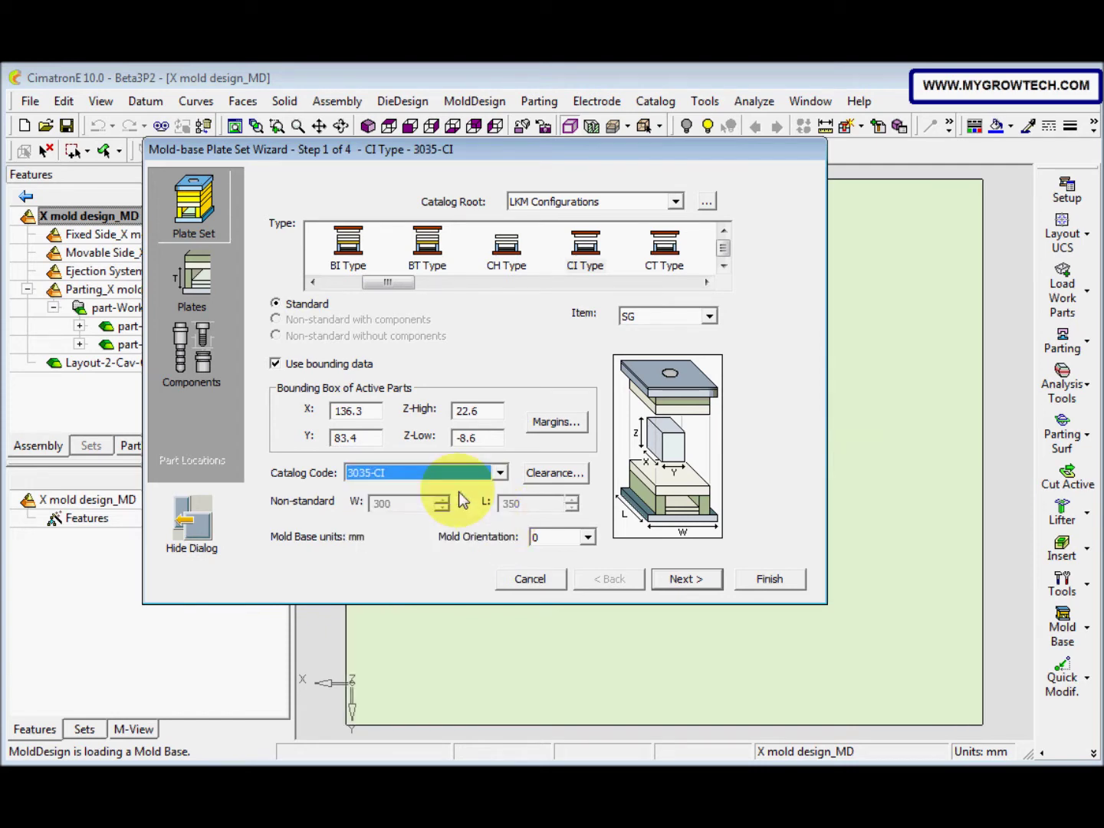
Set the movable side clearance SB to 1 mm and proceed to the plate configuration.
left_click(546, 475)
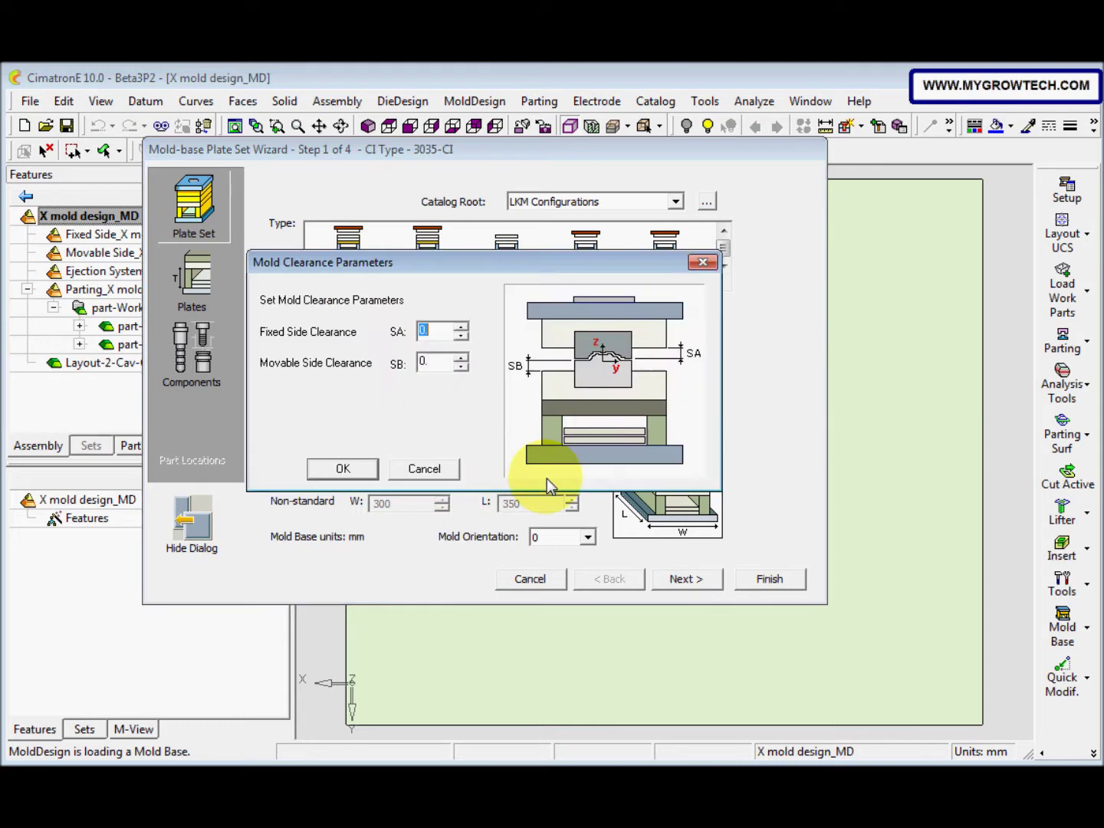
left_click(421, 362)
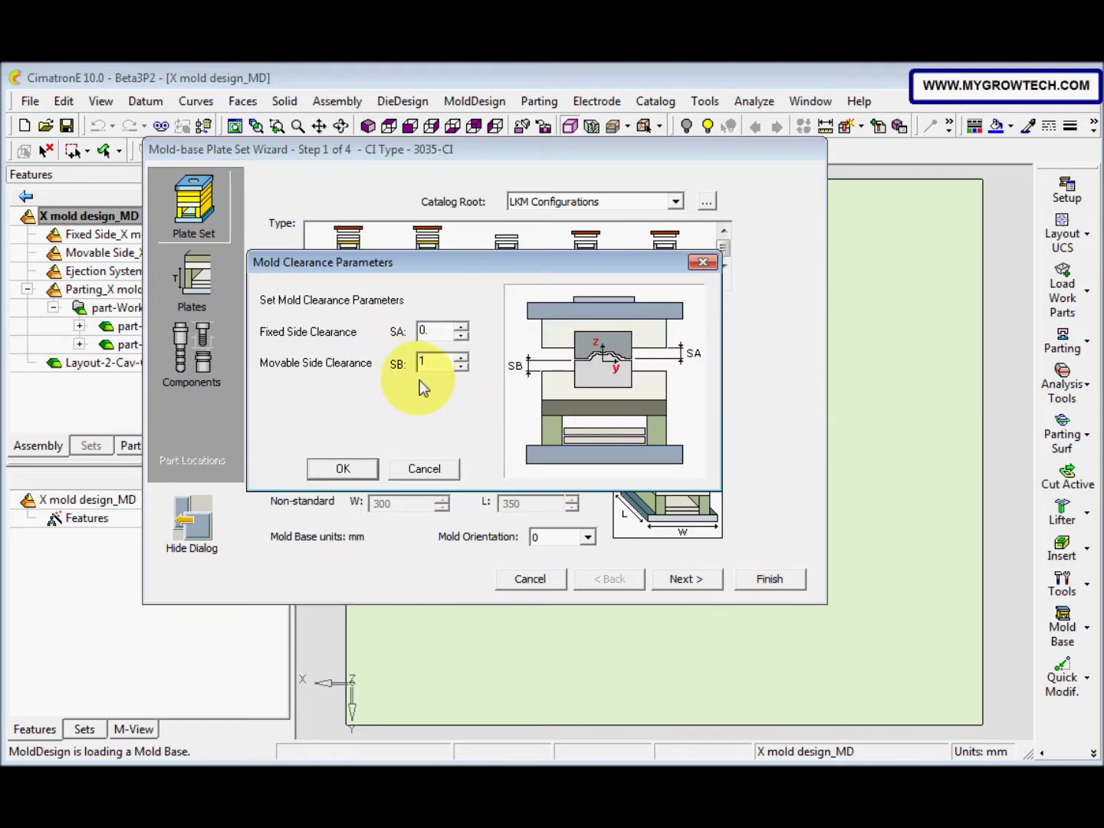
left_click(337, 470)
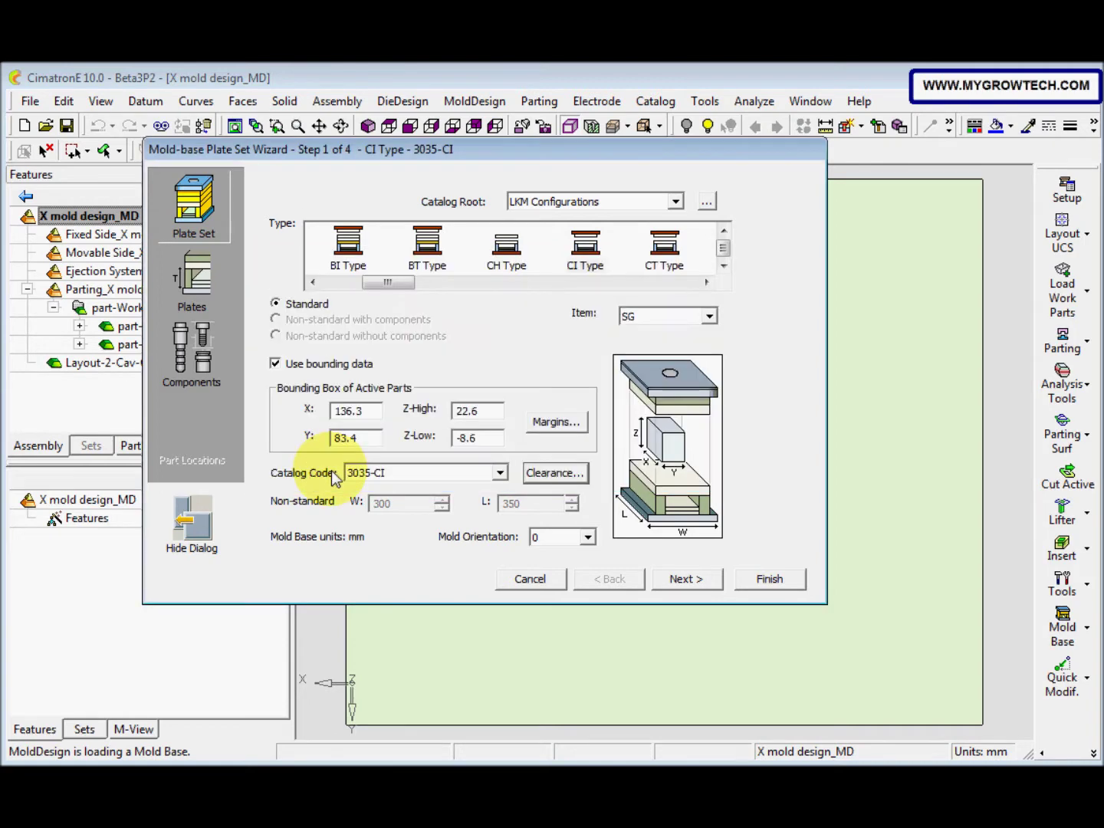
left_click(671, 579)
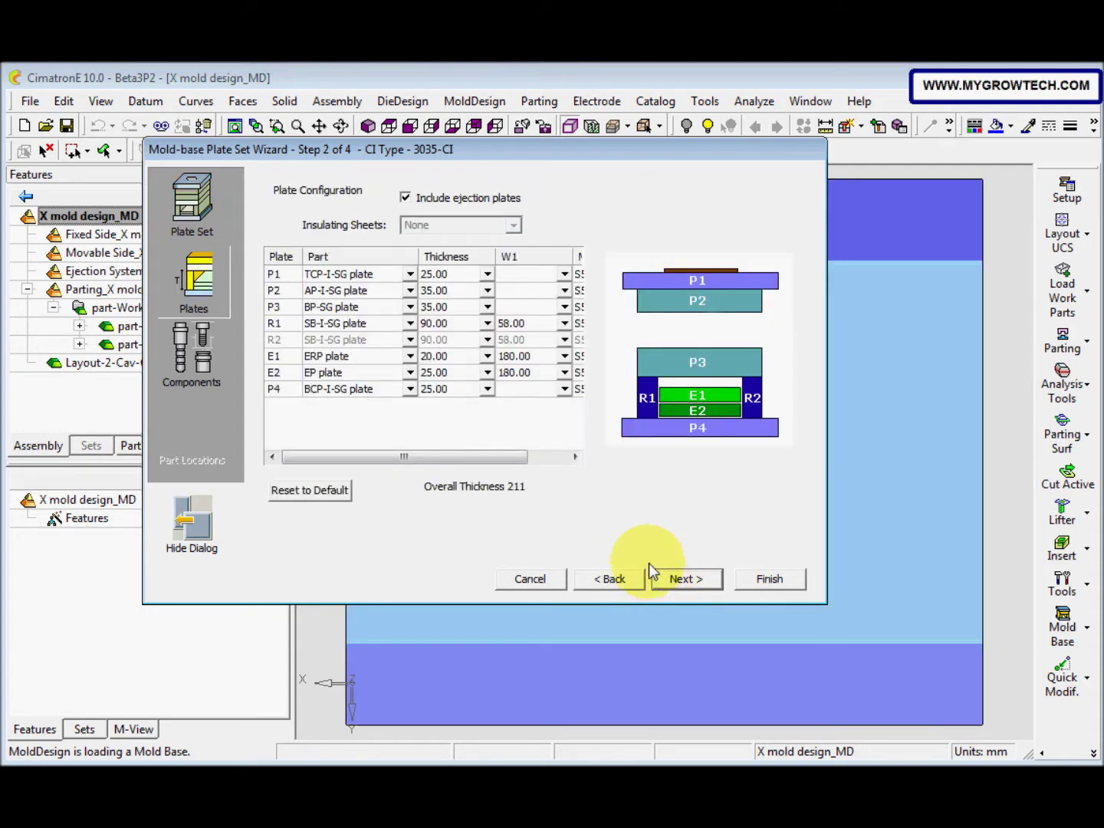
Temporarily hide the wizard to examine the mold base plate preview in 3D around the two parts.
left_click(201, 532)
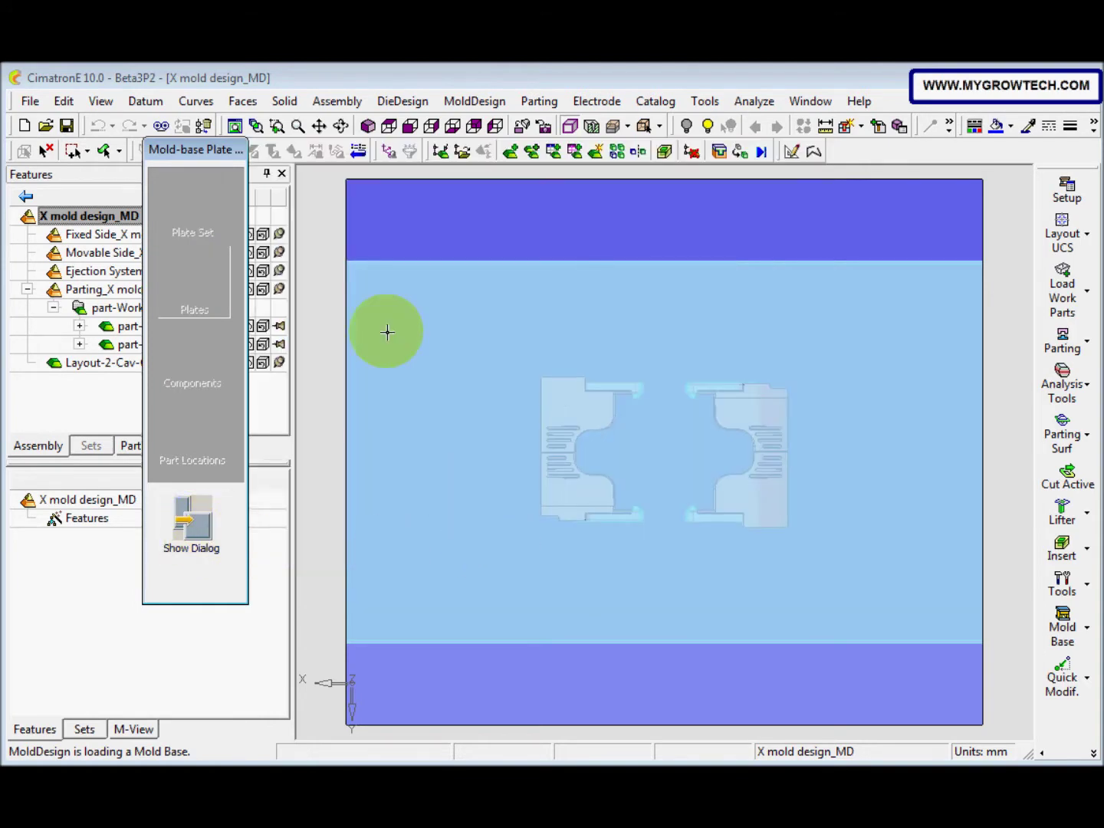
left_click(358, 151)
middle_click_drag(569, 391, 599, 484)
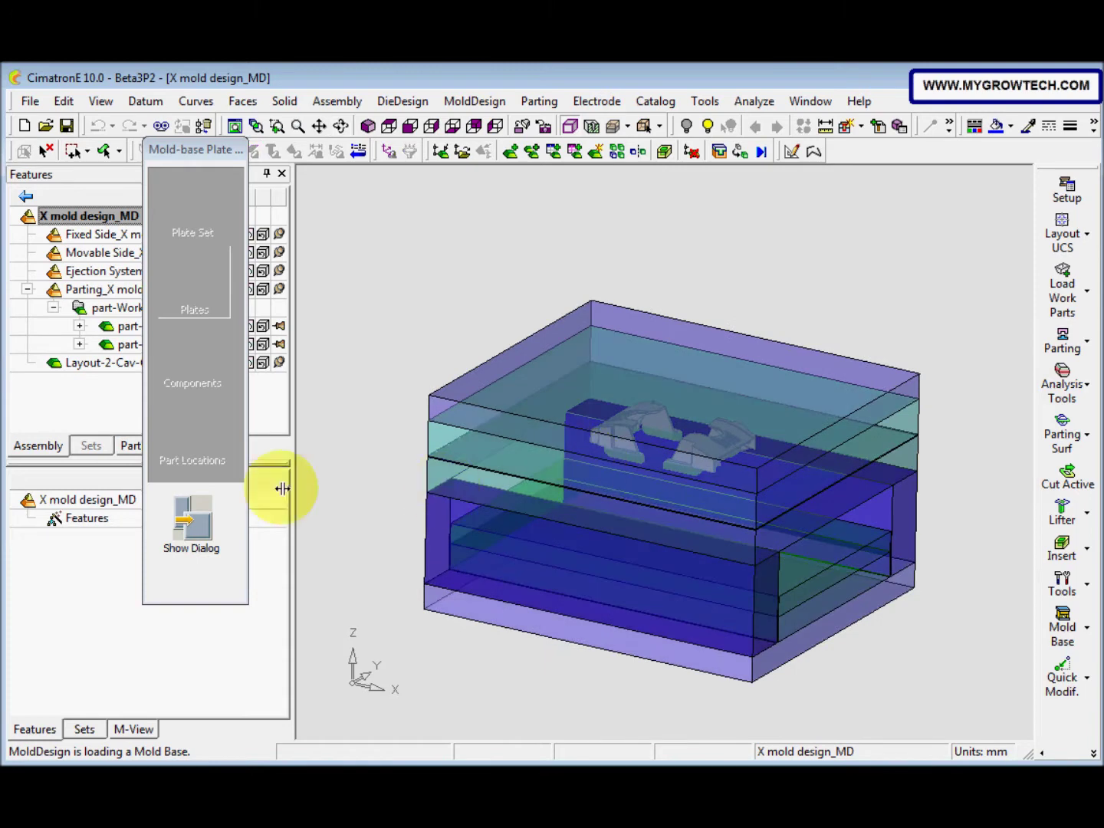
left_click(200, 534)
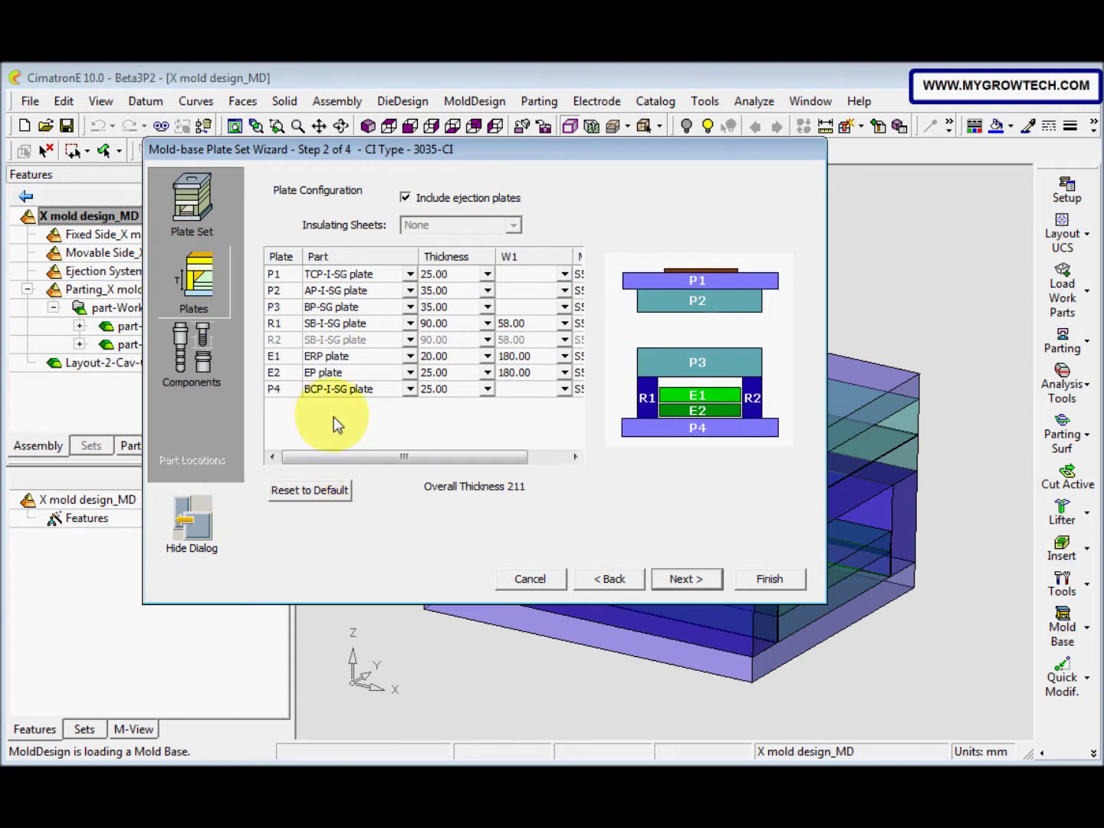
Set the thickness of plate P2 to 90 mm, P3 to 80 mm and R1 to 120 mm, and finish the mold base.
left_click(488, 294)
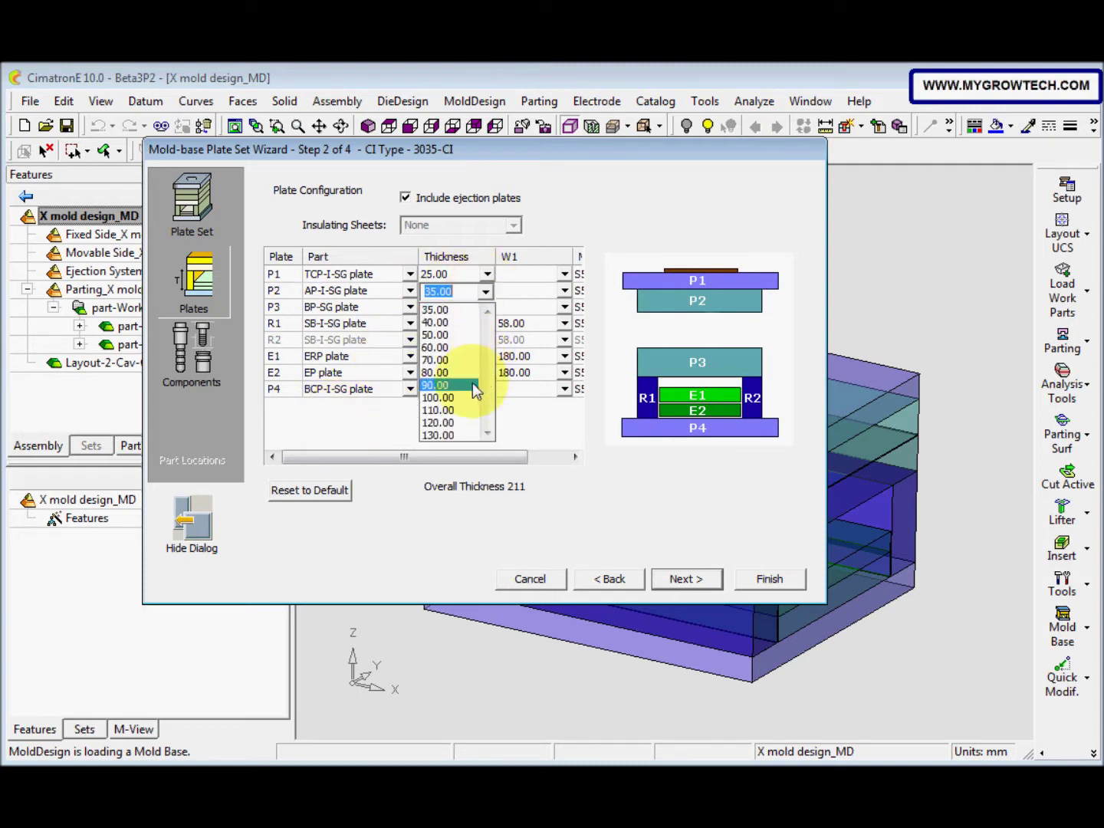
left_click(476, 386)
left_click(487, 308)
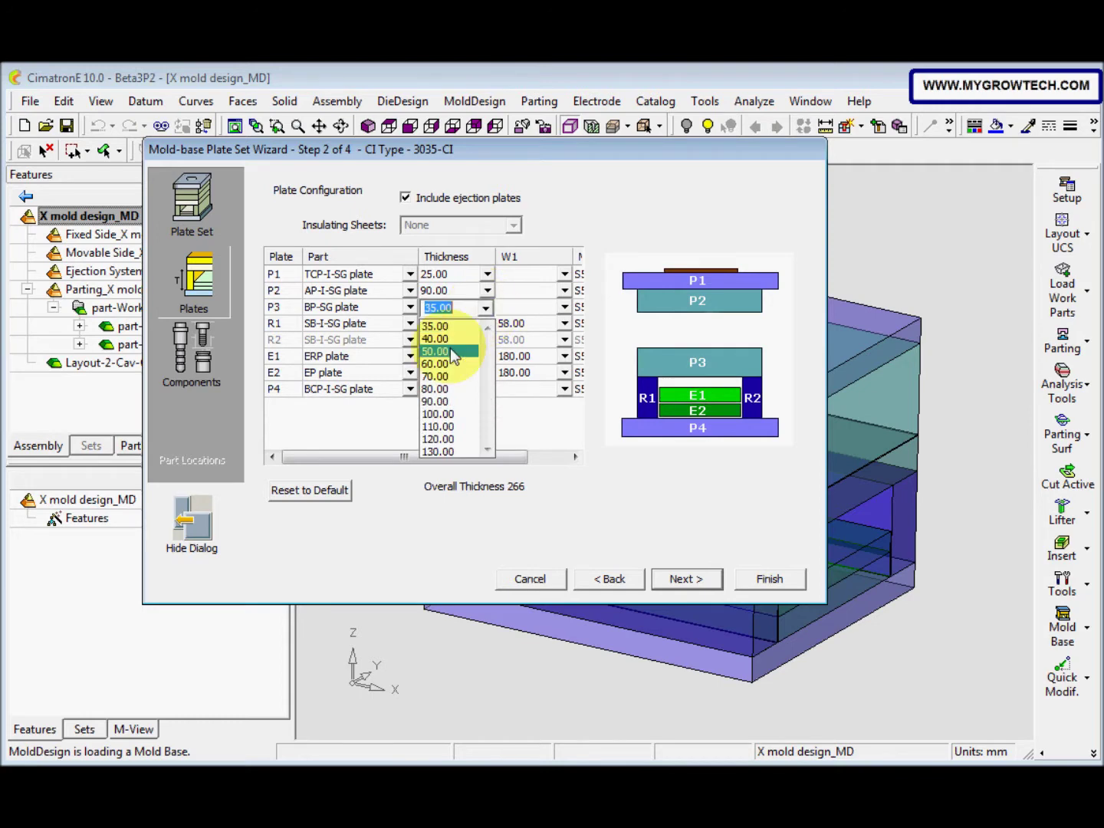
left_click(444, 390)
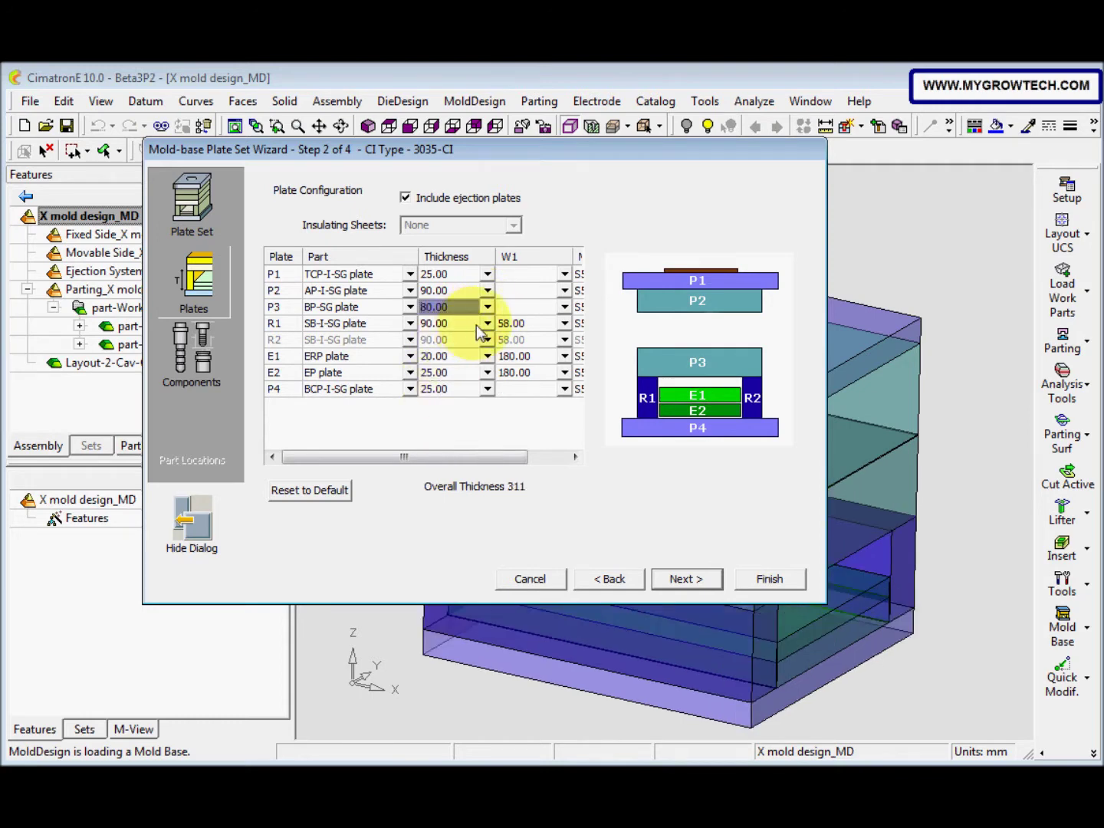
left_click(487, 323)
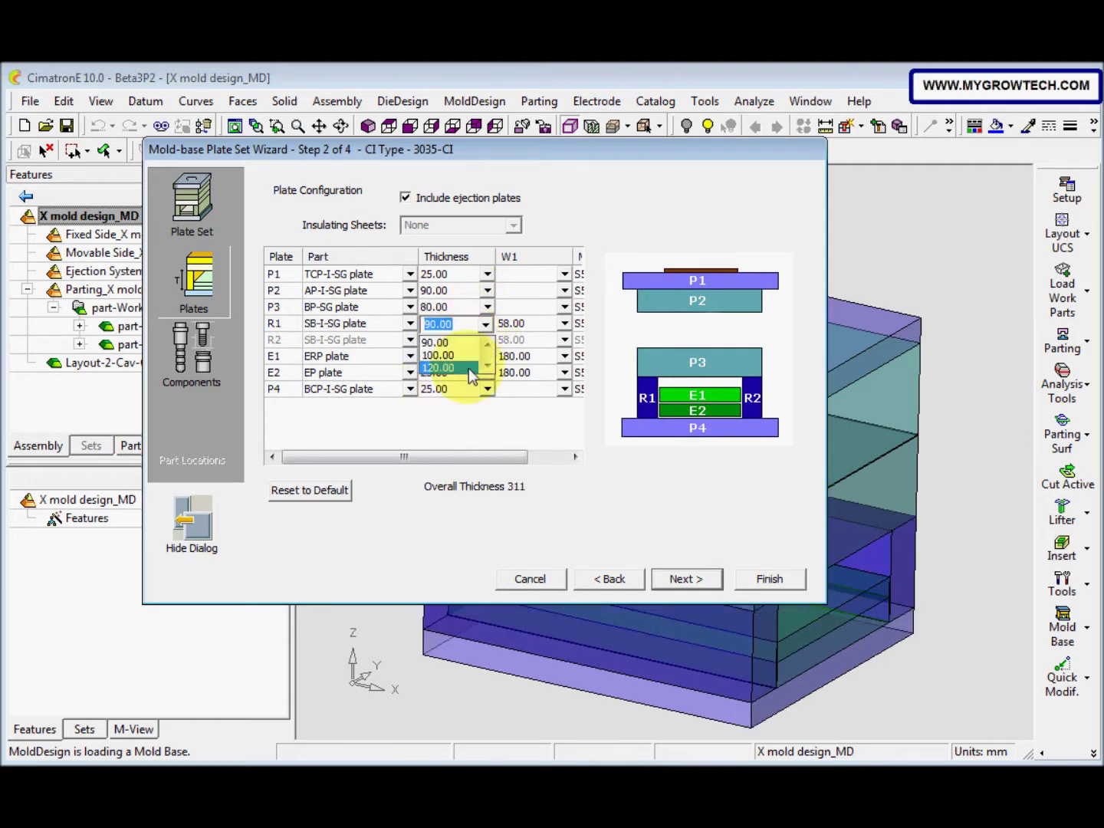
left_click(468, 368)
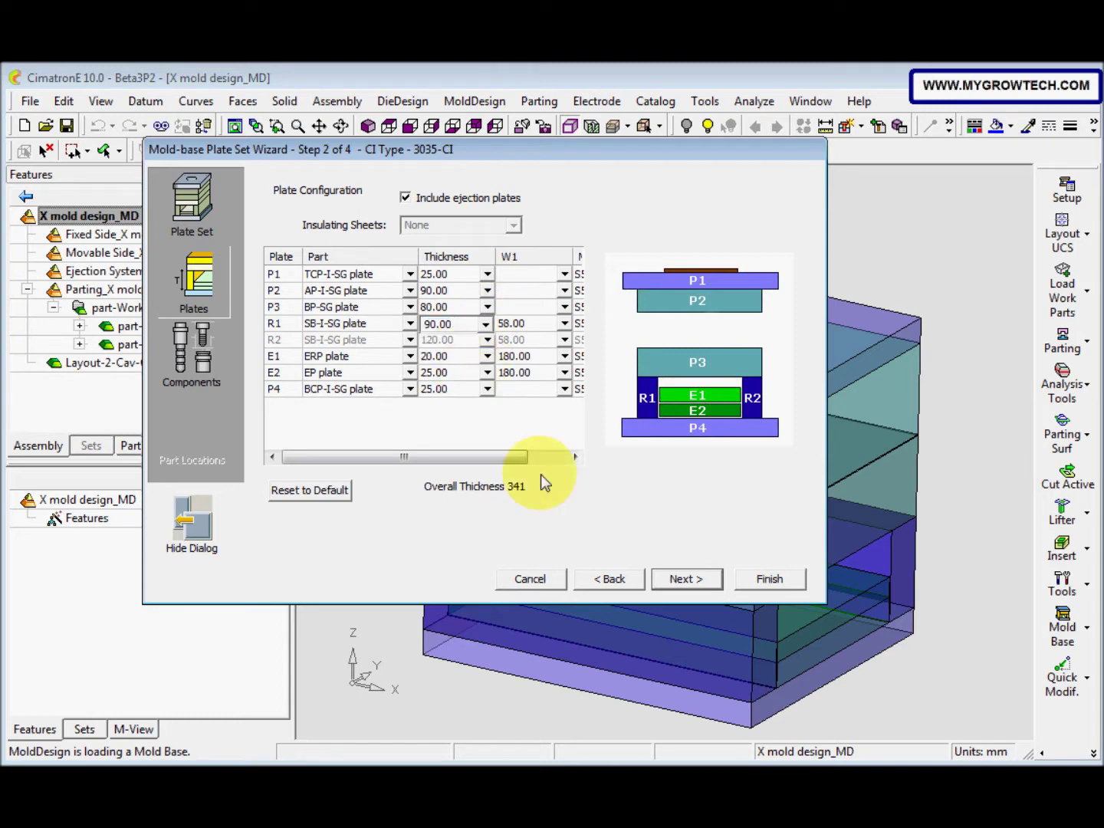
left_click(673, 578)
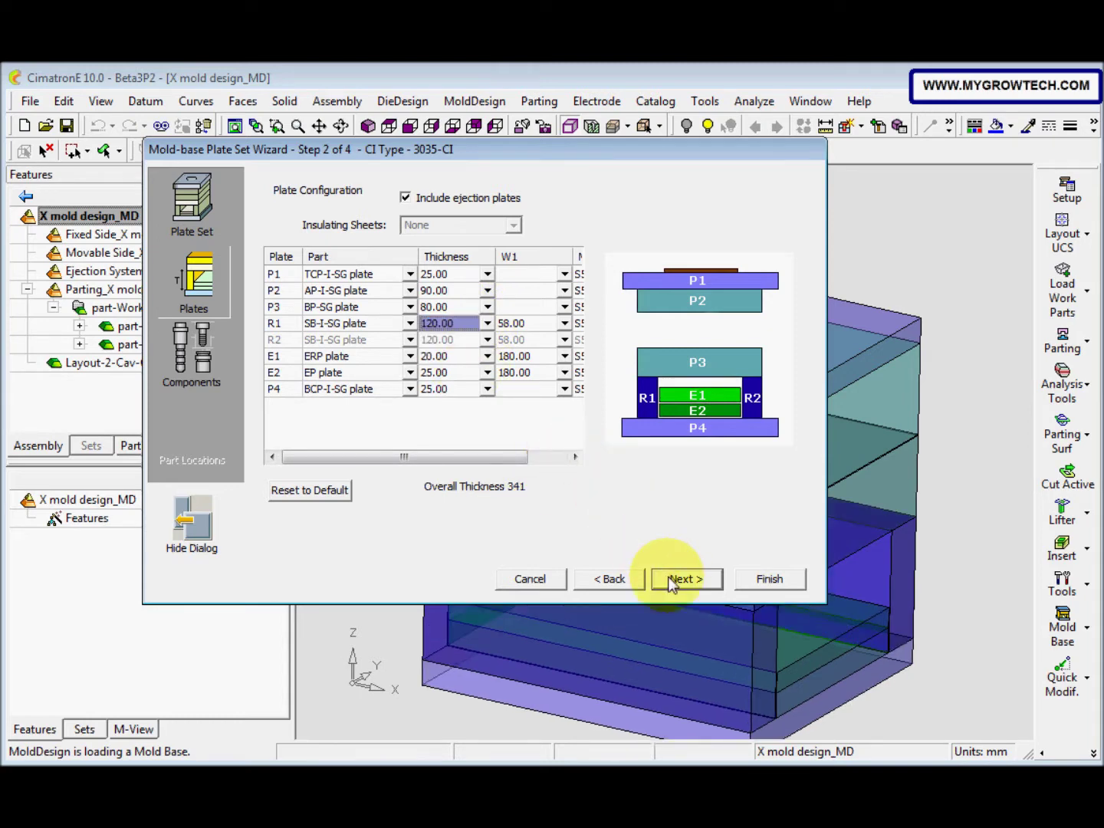
left_click(757, 579)
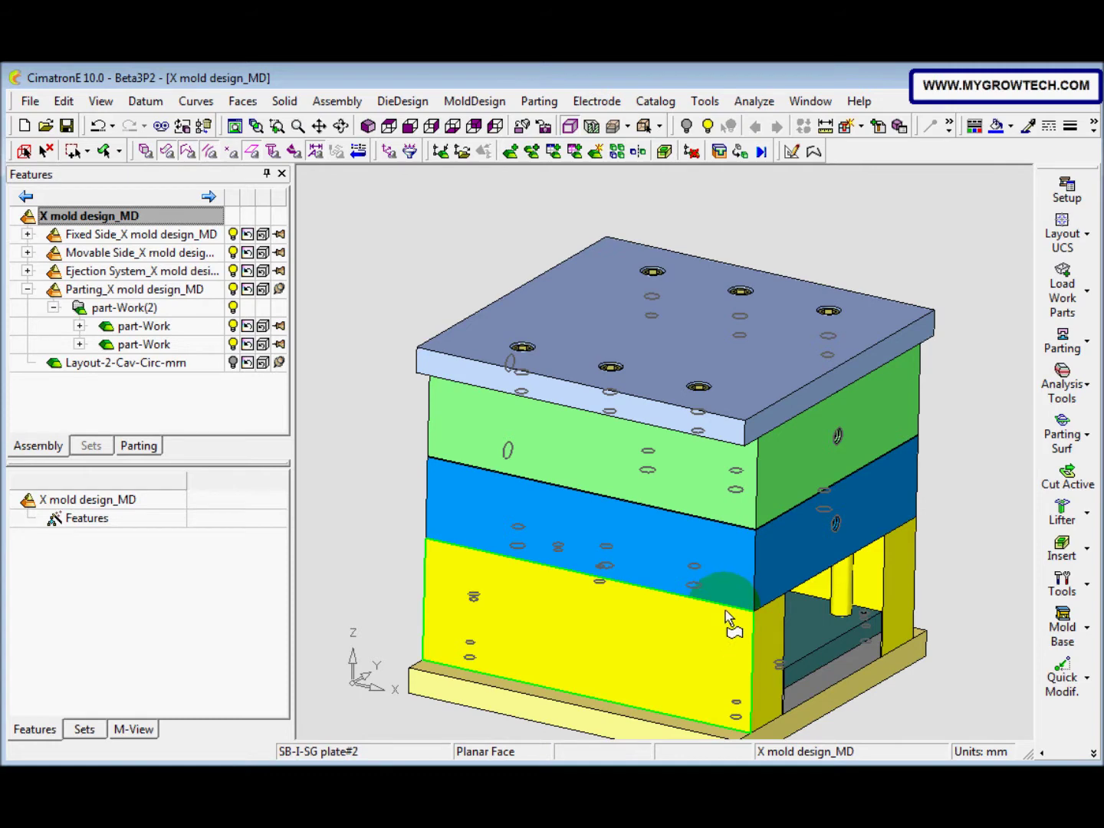
Hide the Fixed Side, Movable Side and Ejection System subassemblies so only the work parts are displayed.
middle_click_drag(726, 597, 712, 482, "ctrl")
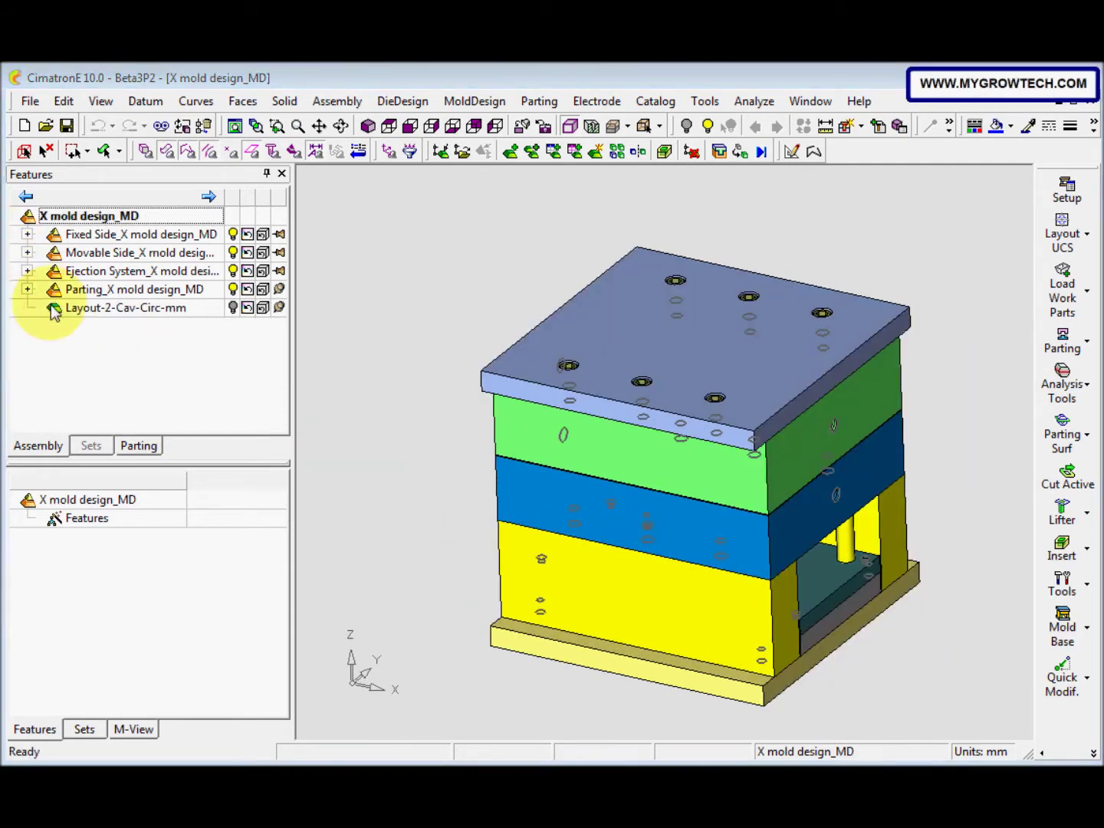
left_click(233, 233)
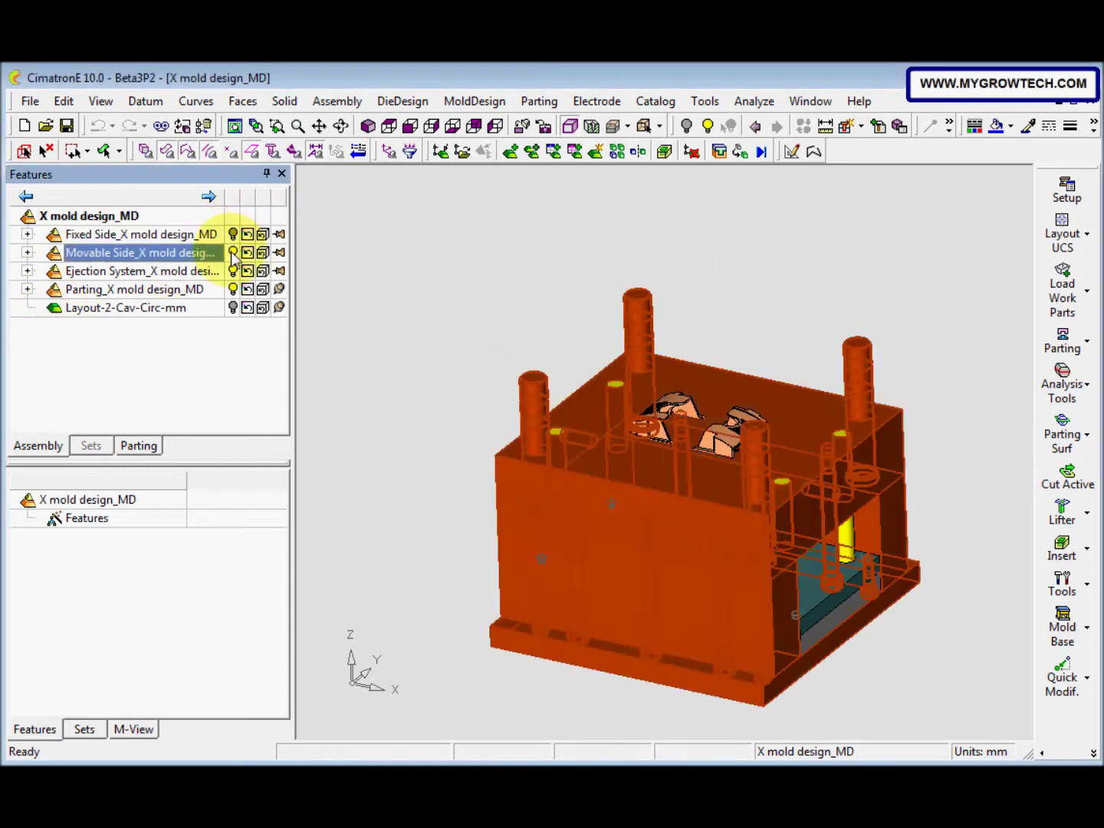
left_click(232, 252)
left_click(232, 271)
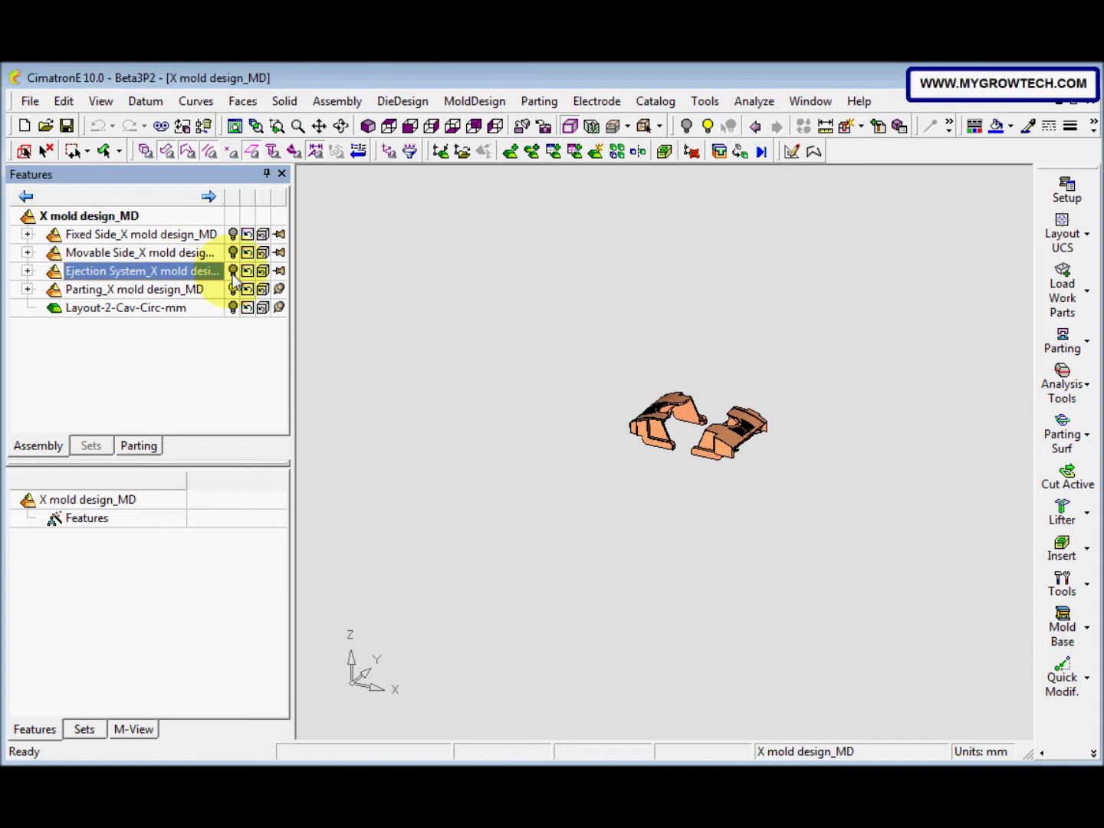
Expand the Parting subassembly and its part-Work group in the assembly tree to list both work parts.
left_click(28, 289)
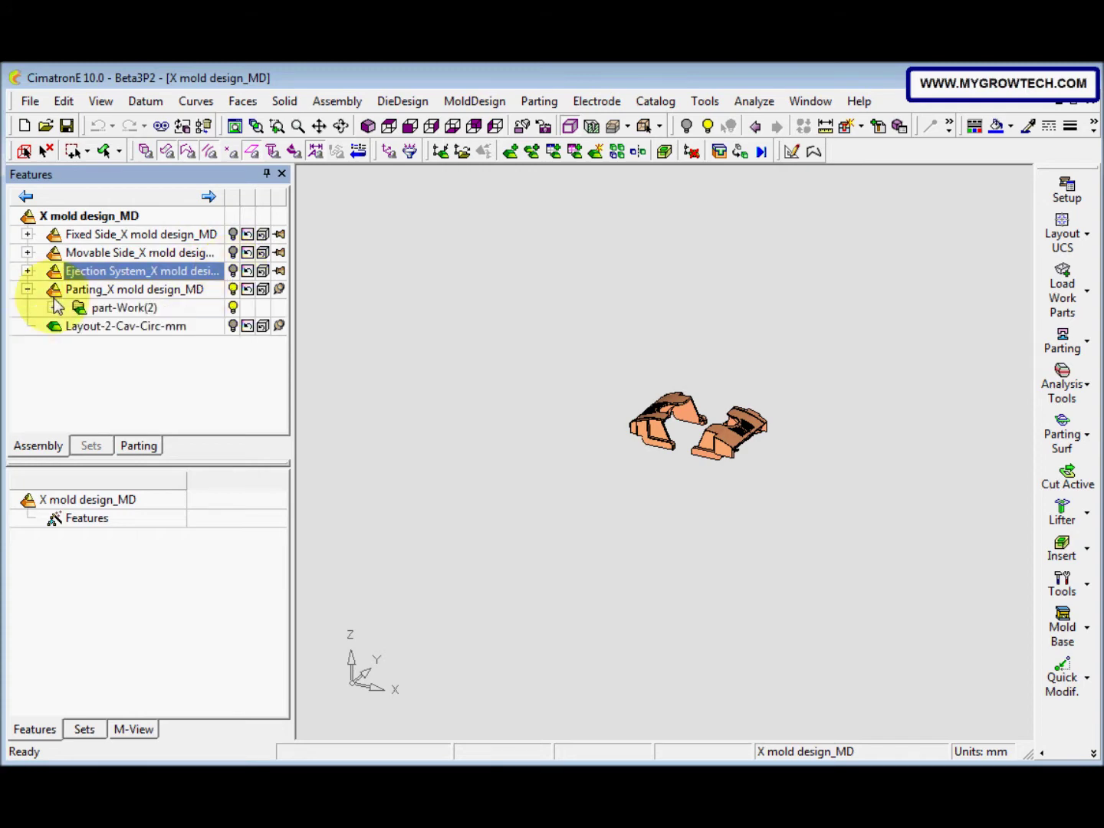
left_click(57, 307)
left_click(53, 307)
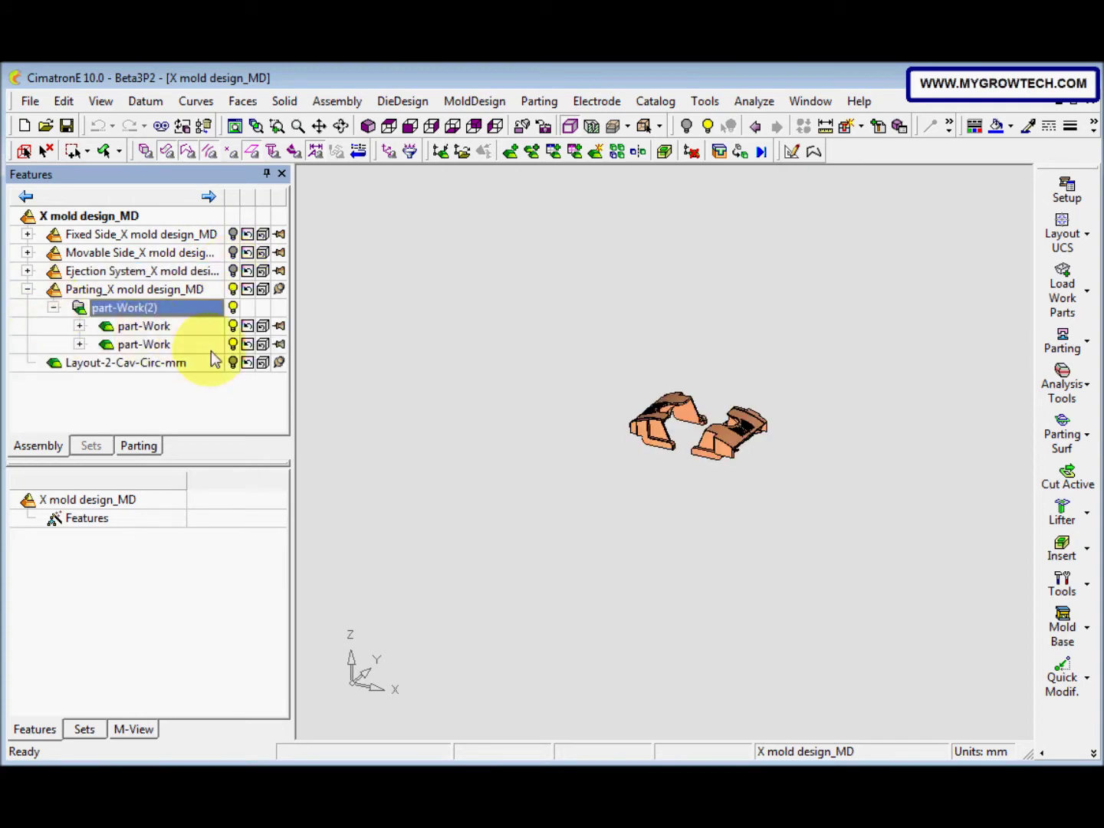
Hide the second part-Work in the Parting subassembly and activate the first one for editing.
left_click(233, 345)
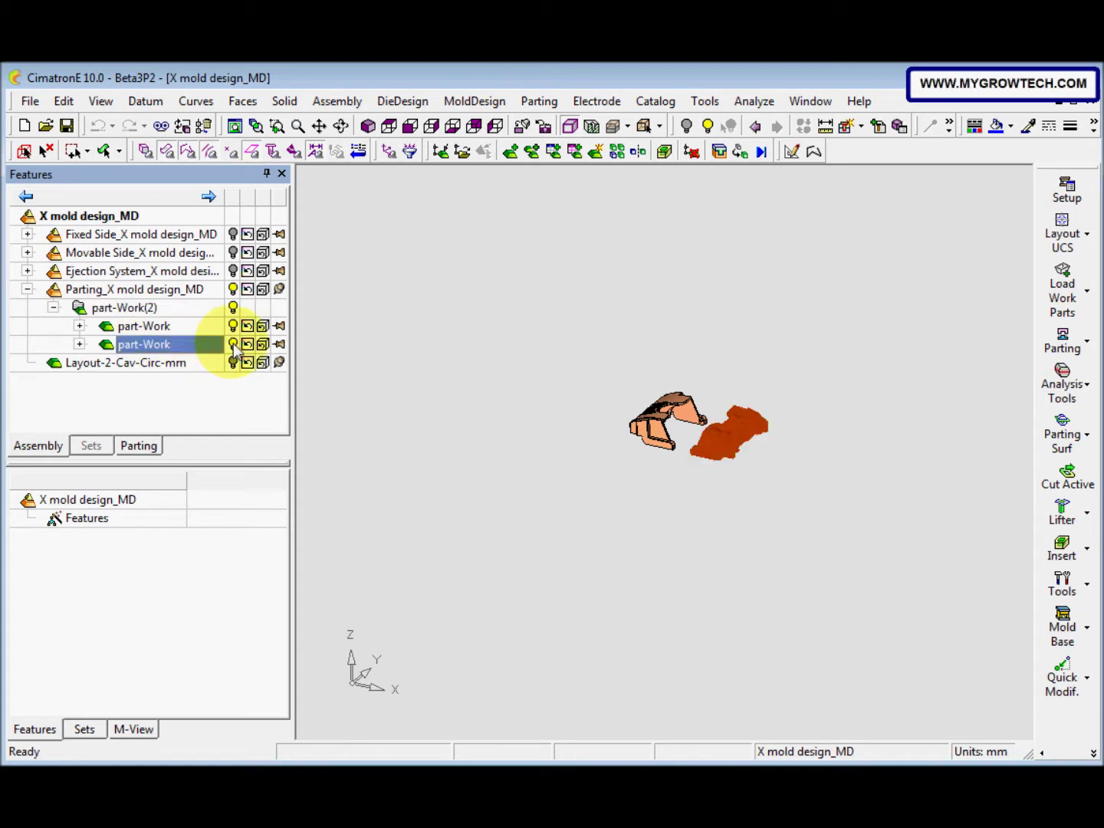
left_click(152, 329)
double_click(152, 329)
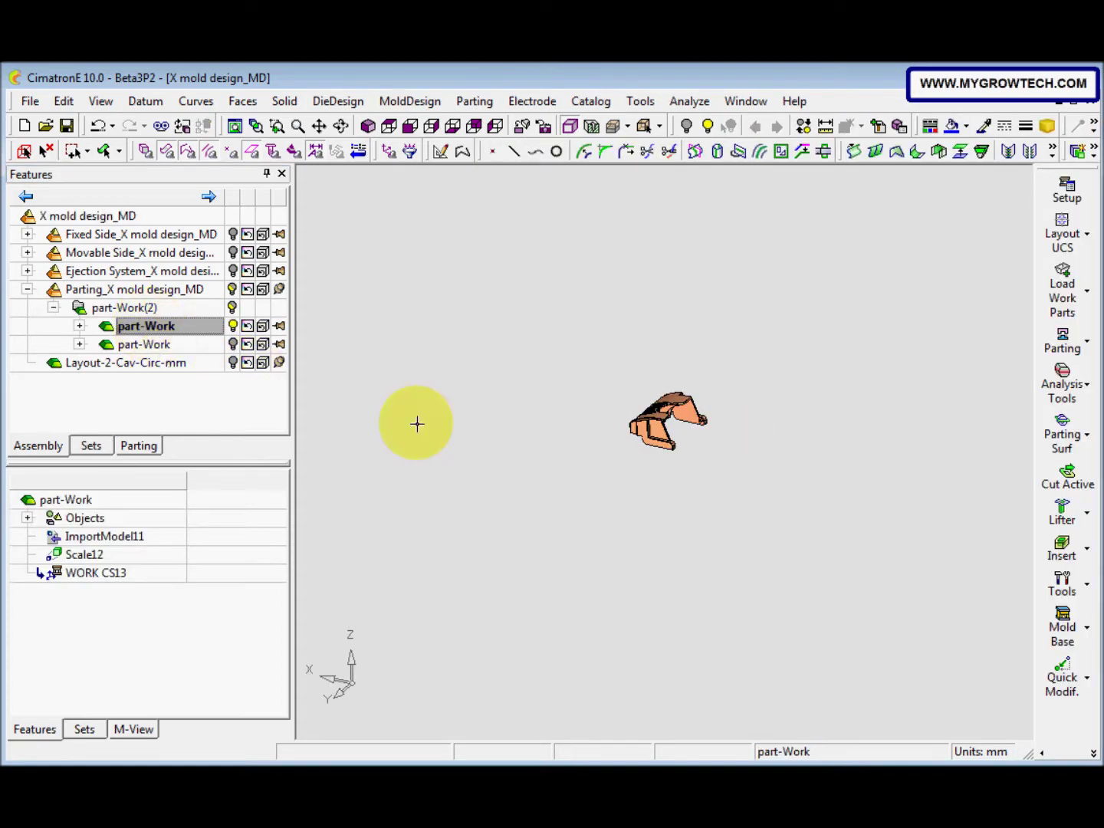
Quick-split the active work part in both directions by visual analysis, ignoring assigned faces and not including vertical faces.
right_click_drag(618, 529, 629, 470, "ctrl")
left_click_drag(628, 469, 628, 521, "ctrl")
right_click_drag(630, 521, 698, 486, "ctrl")
middle_click_drag(699, 487, 718, 576, "ctrl")
left_click(1065, 342)
left_click(979, 335)
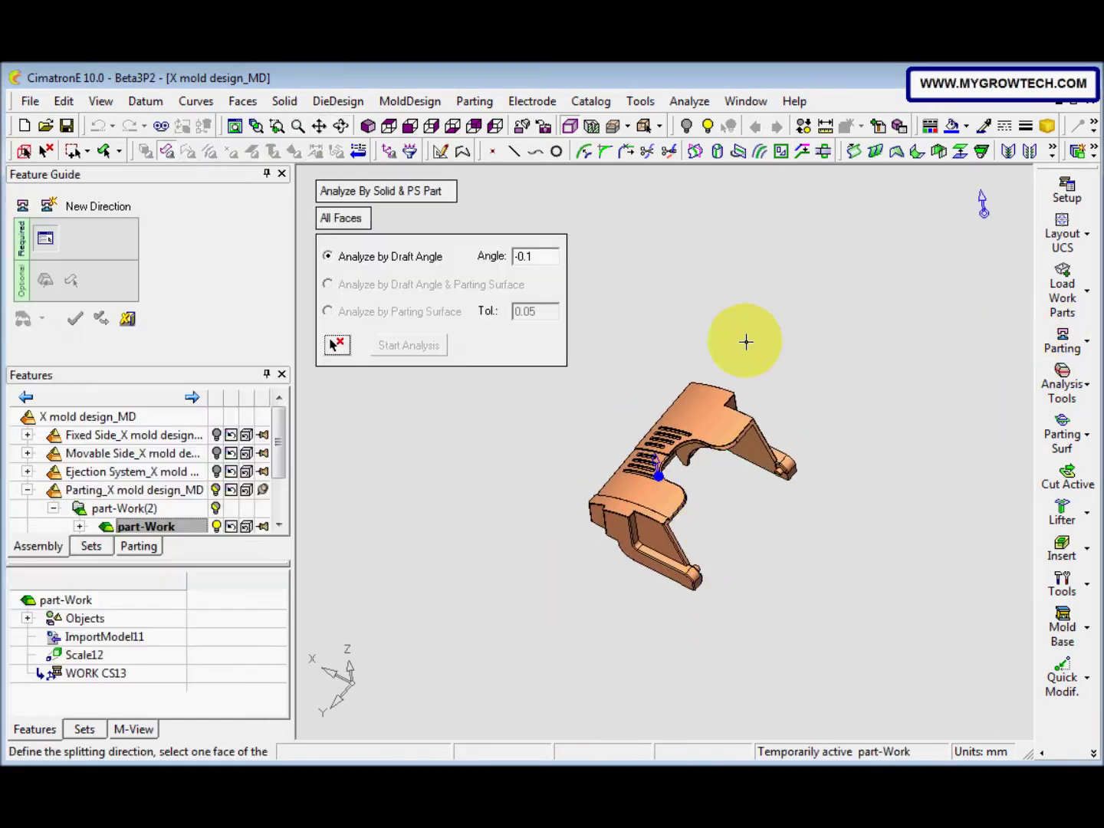
left_click(387, 196)
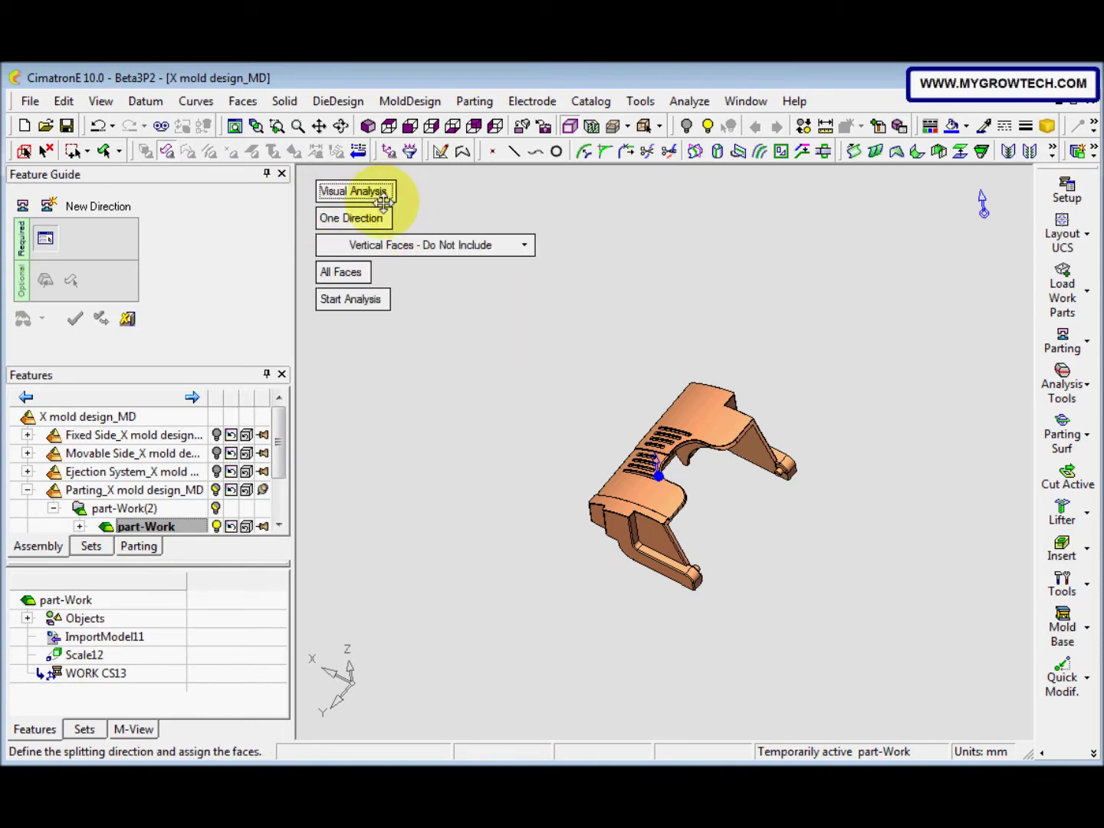
left_click(381, 222)
left_click(380, 220)
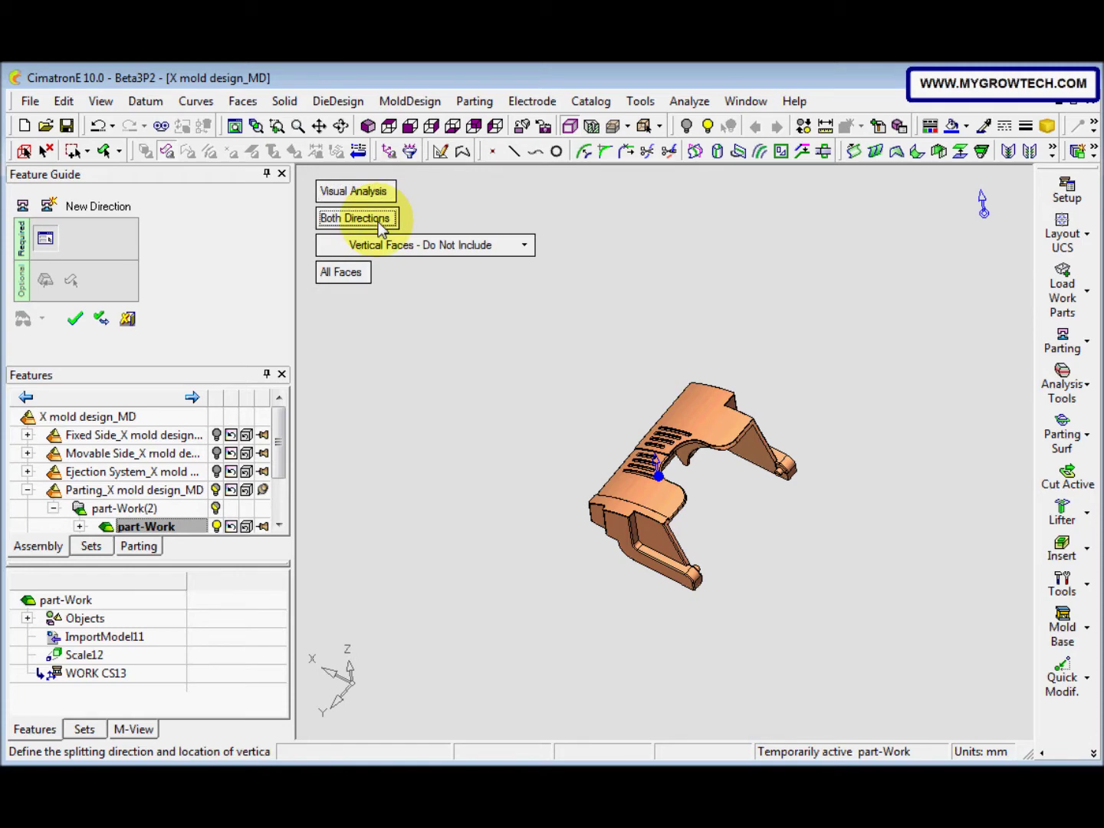
left_click(360, 273)
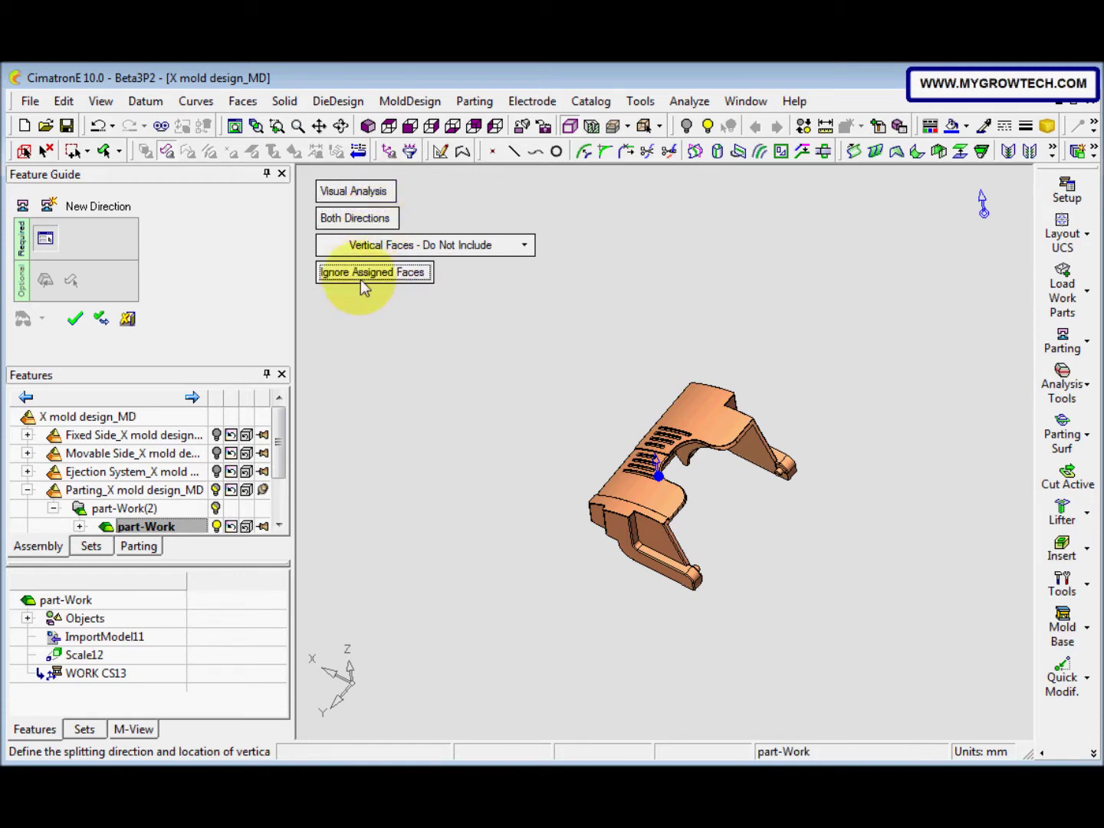
left_click_drag(553, 298, 843, 648)
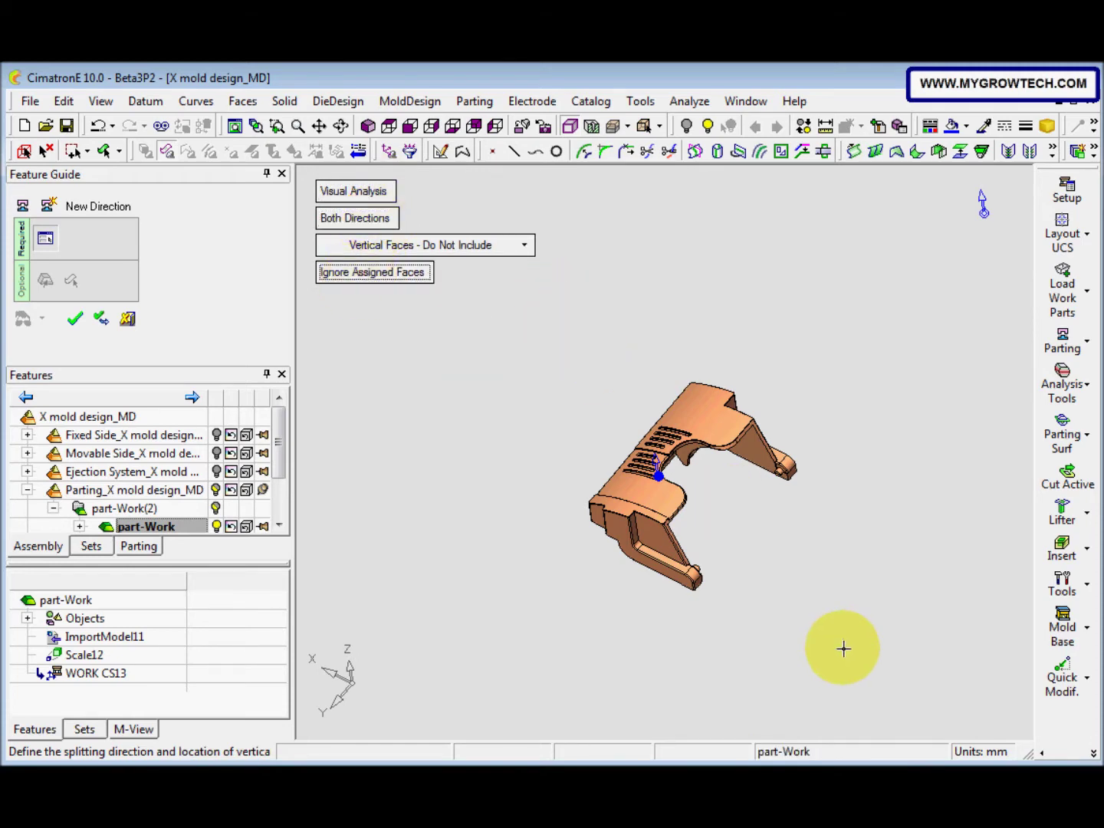
left_click(555, 417)
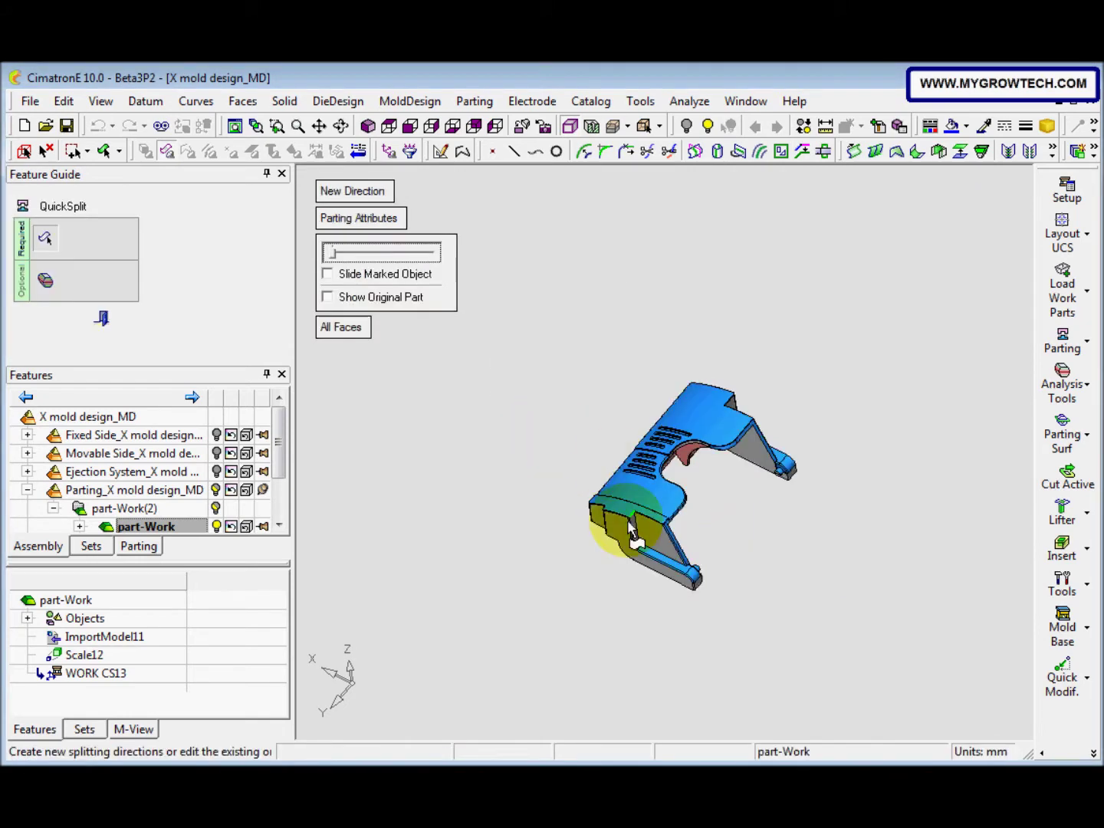
Slide the split directions apart with the original part shown to examine the face groups, then hide the original and bring them back together.
left_click_drag(634, 543, 638, 501, "ctrl")
middle_click_drag(640, 506, 678, 467)
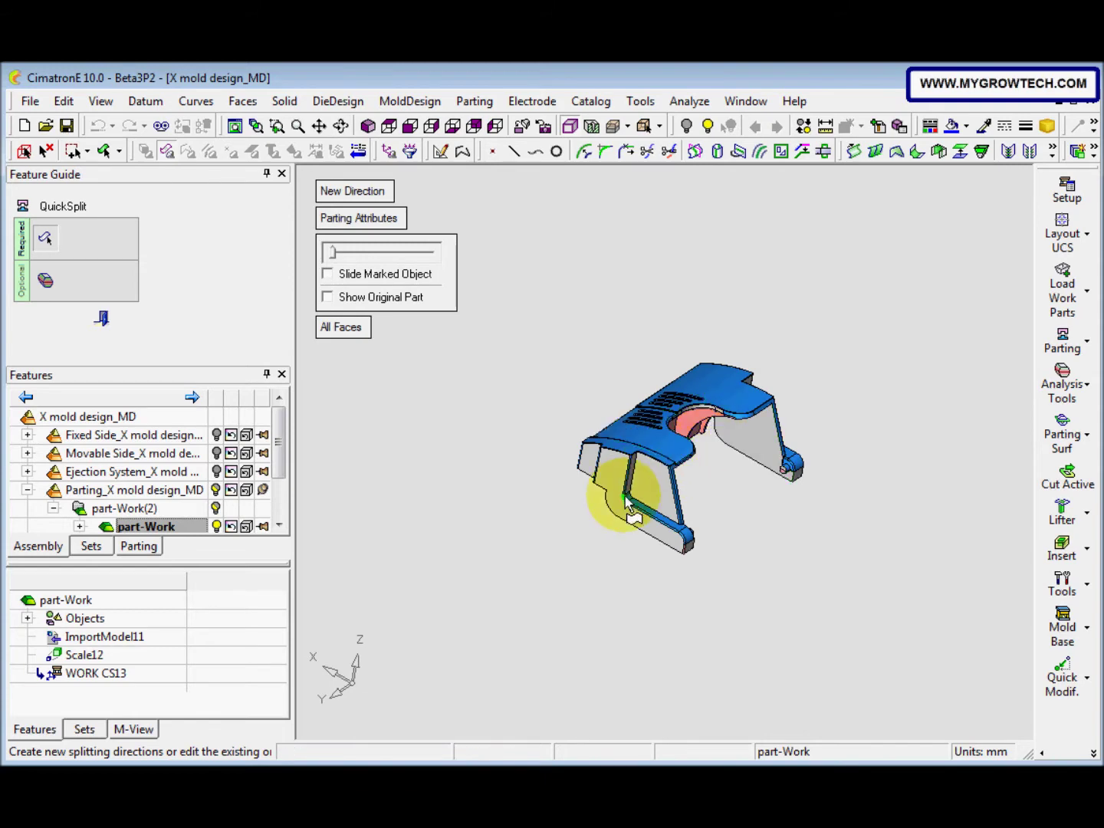
left_click(641, 536)
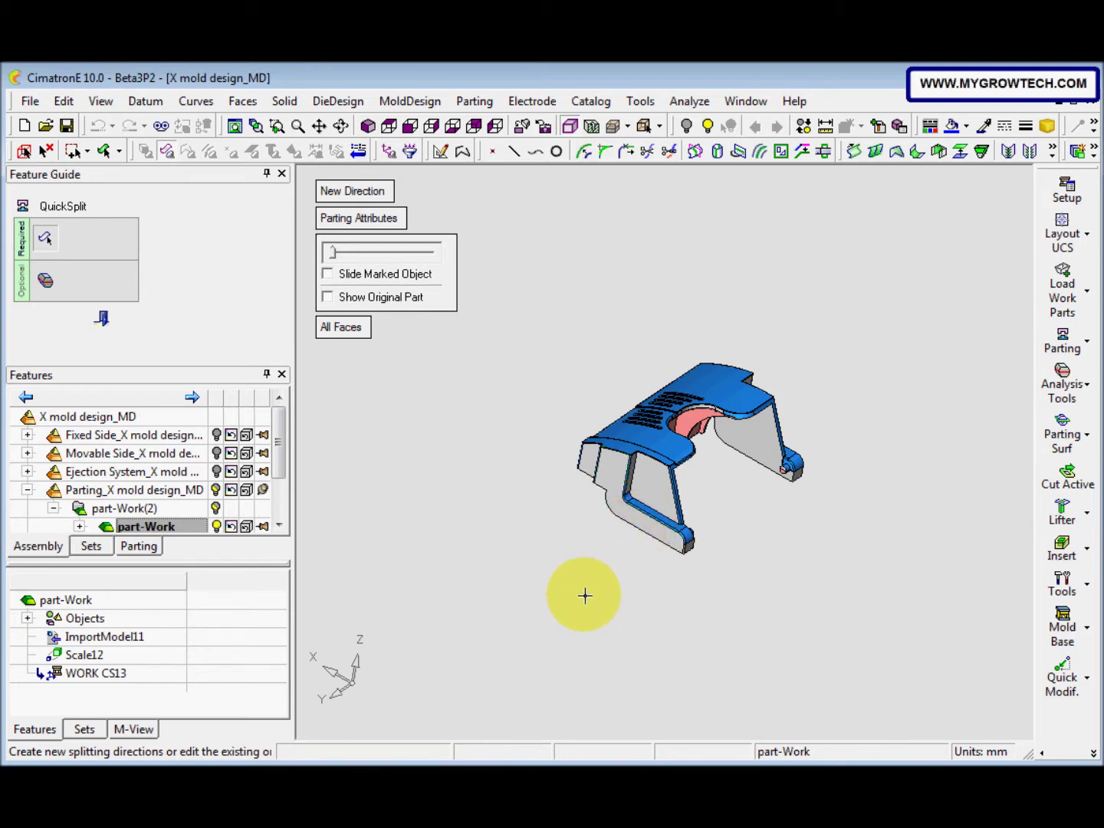
middle_click_drag(645, 606, 560, 541)
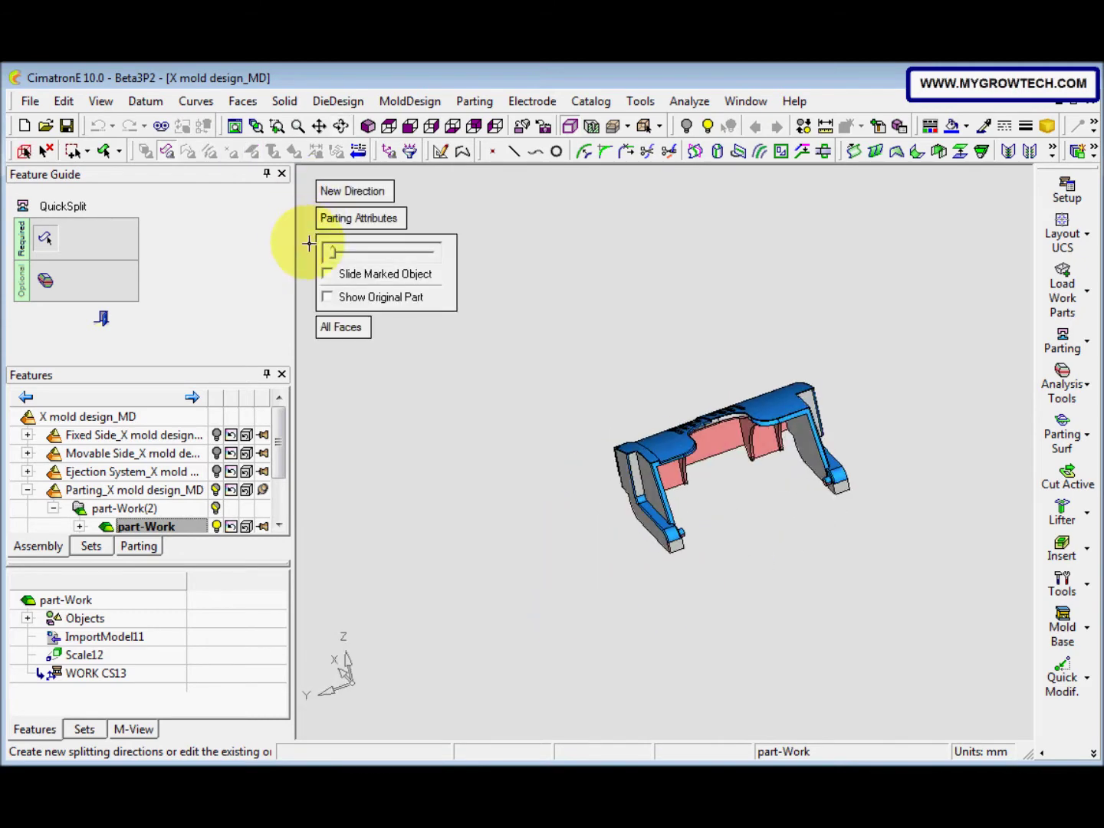
mouse_move(332, 253)
left_mouse_down()
mouse_move(372, 257)
mouse_move(320, 246)
left_mouse_up()
left_click(328, 298)
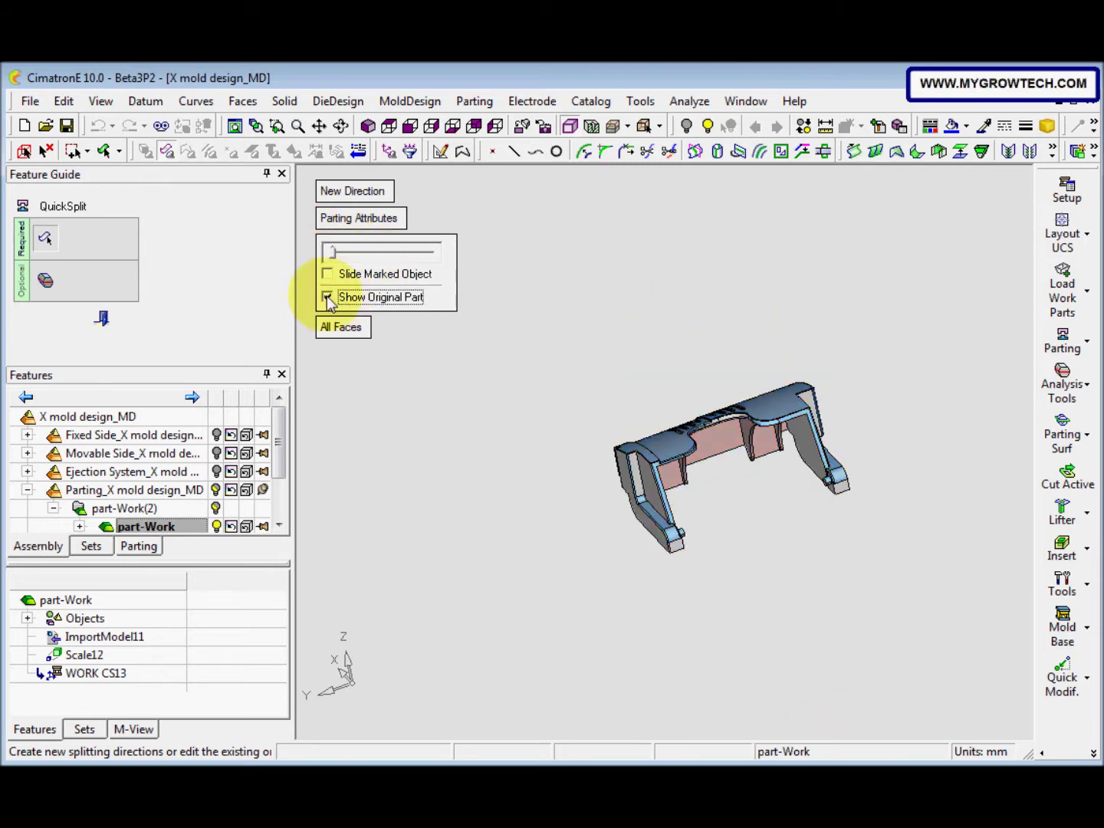
middle_click_drag(584, 468, 583, 437)
left_click_drag(331, 256, 388, 256)
middle_click_drag(465, 403, 496, 463)
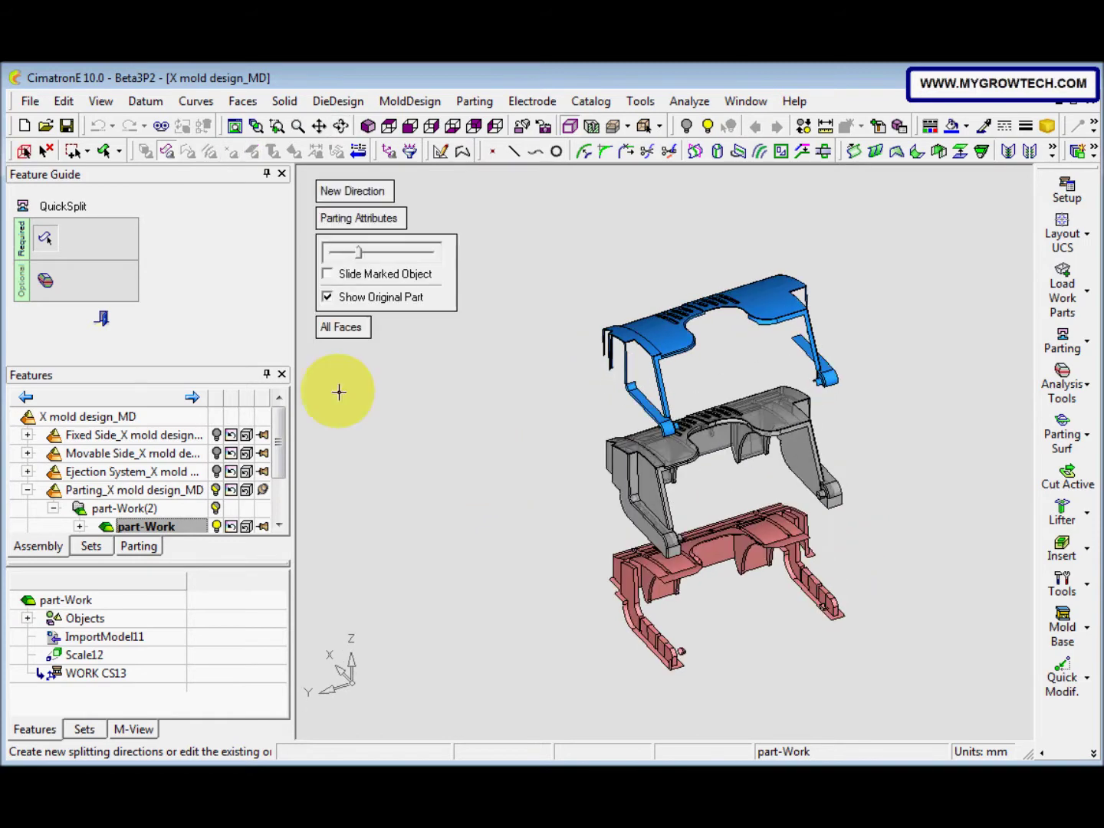
left_click(327, 297)
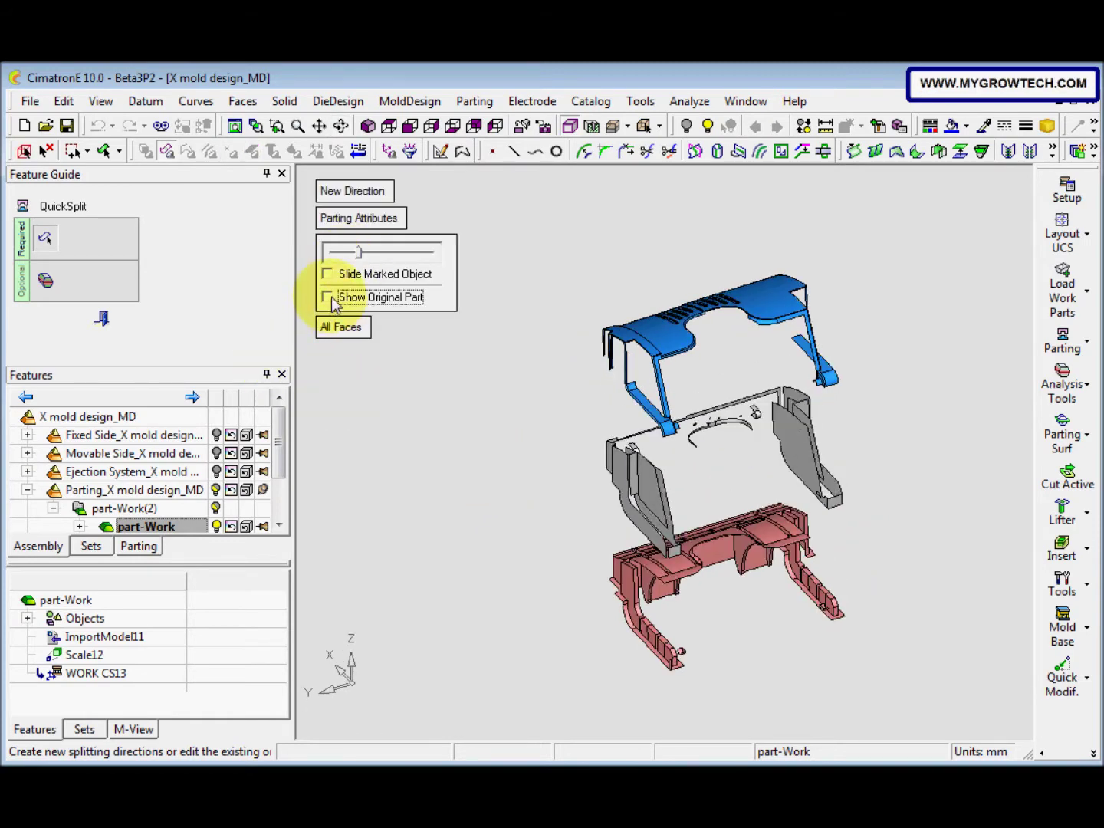
left_click_drag(358, 252, 329, 252)
Assign the unassigned outer vertical faces of the first side leg to the upper, blue split direction.
middle_click_drag(563, 518, 678, 350)
middle_click_drag(649, 412, 705, 521)
left_click(600, 477)
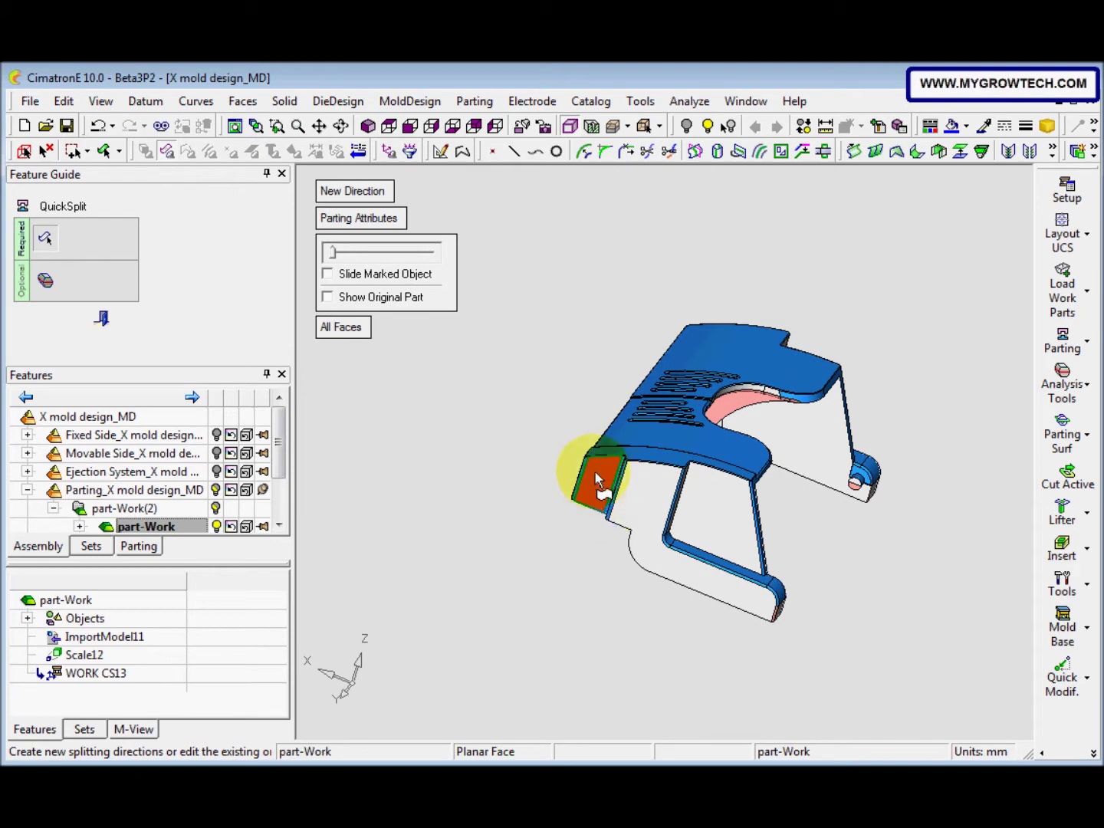
middle_click_drag(590, 461, 667, 530)
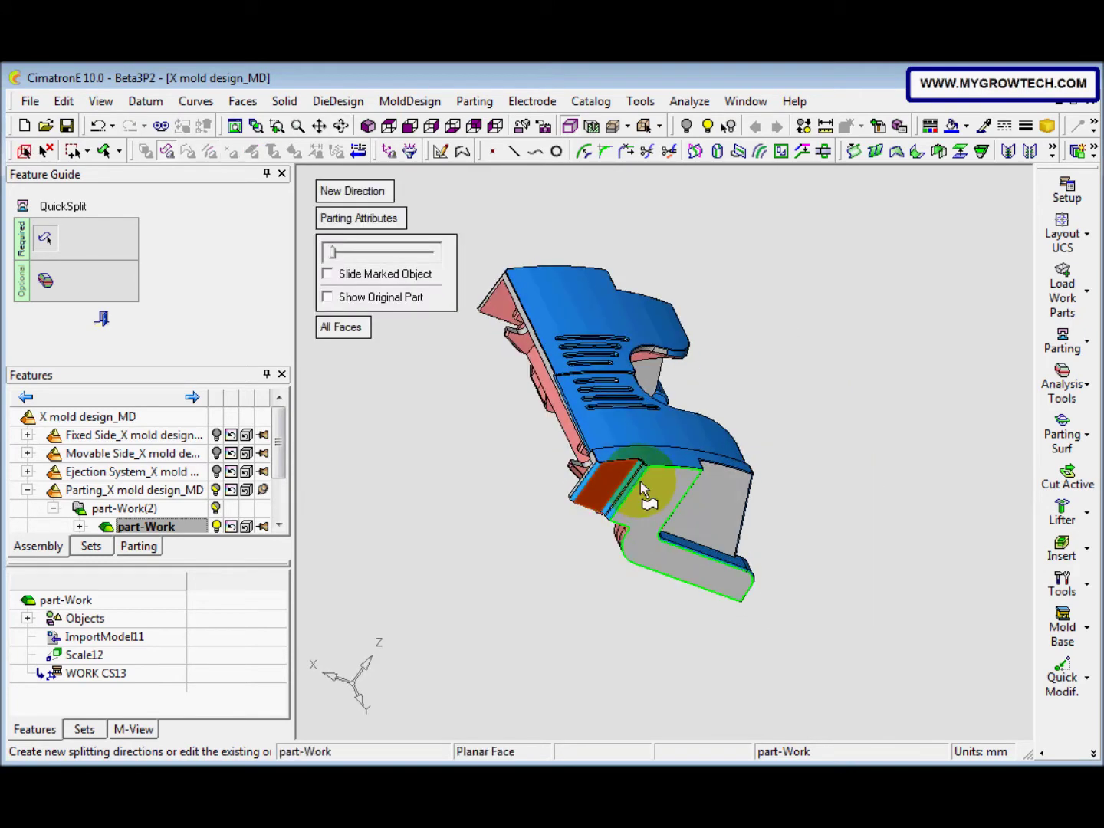
left_click(650, 502)
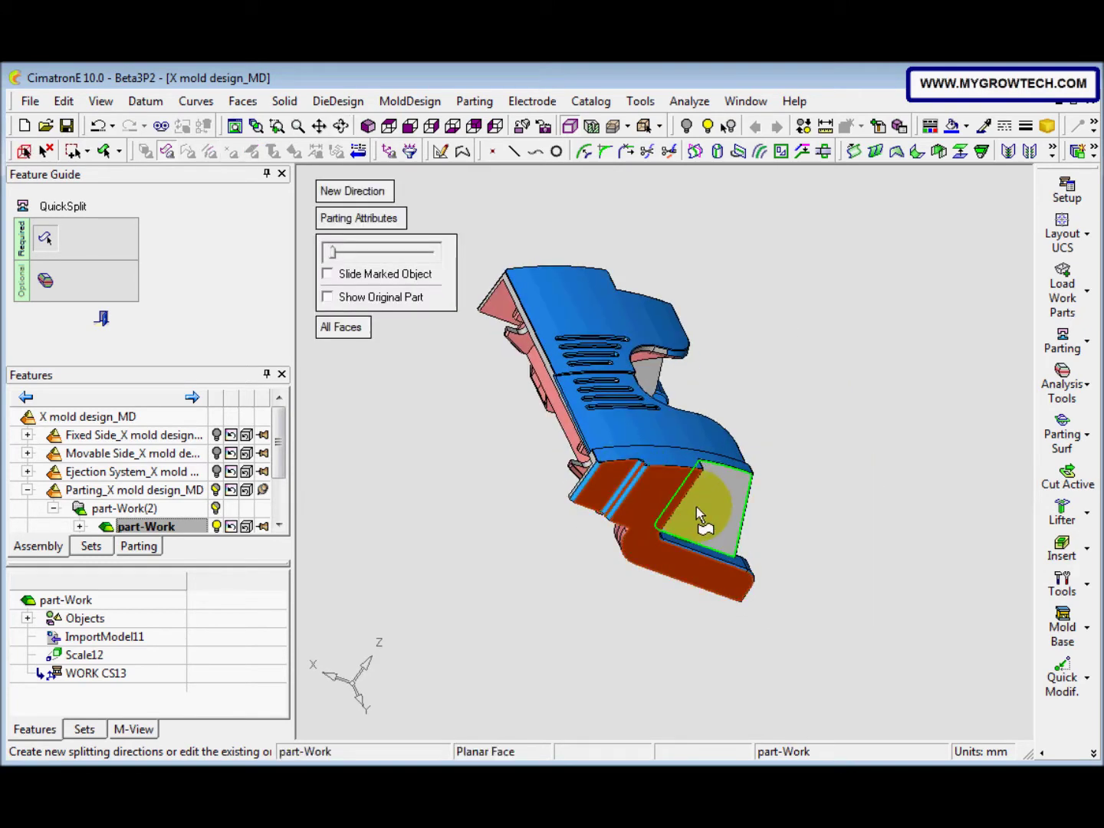
middle_click_drag(657, 528, 611, 488)
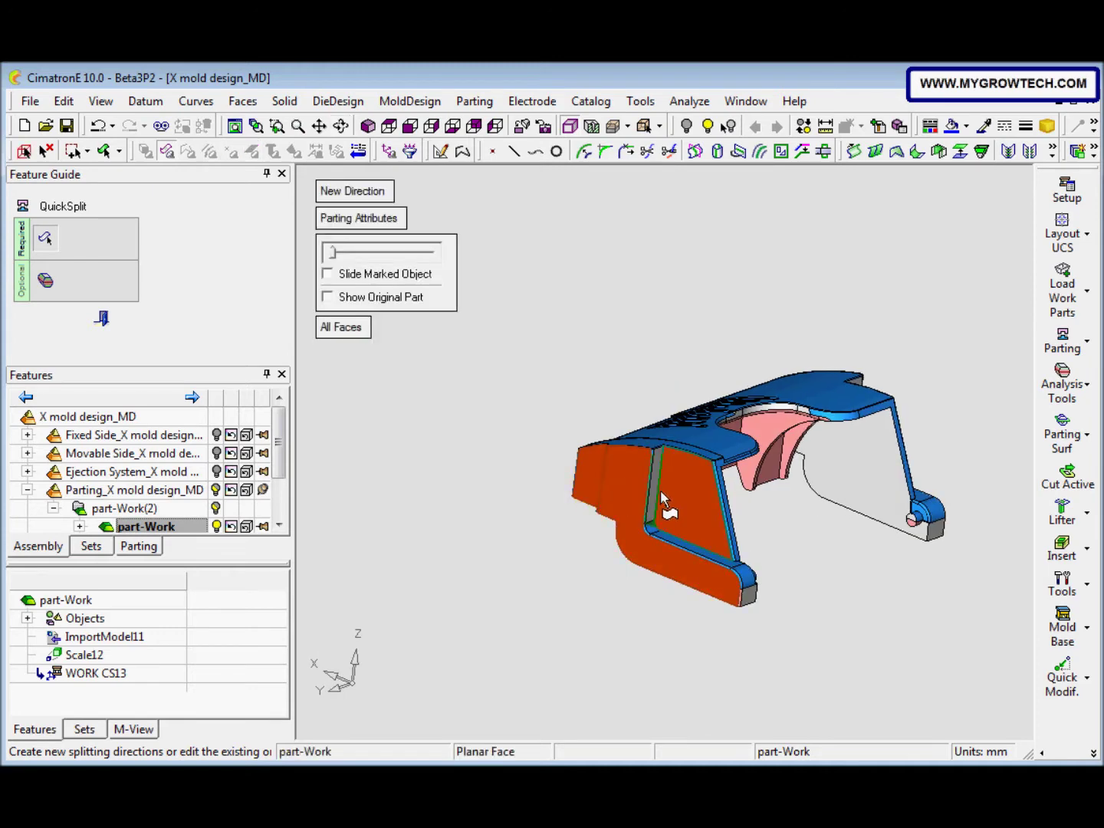
middle_click_drag(690, 555, 805, 532)
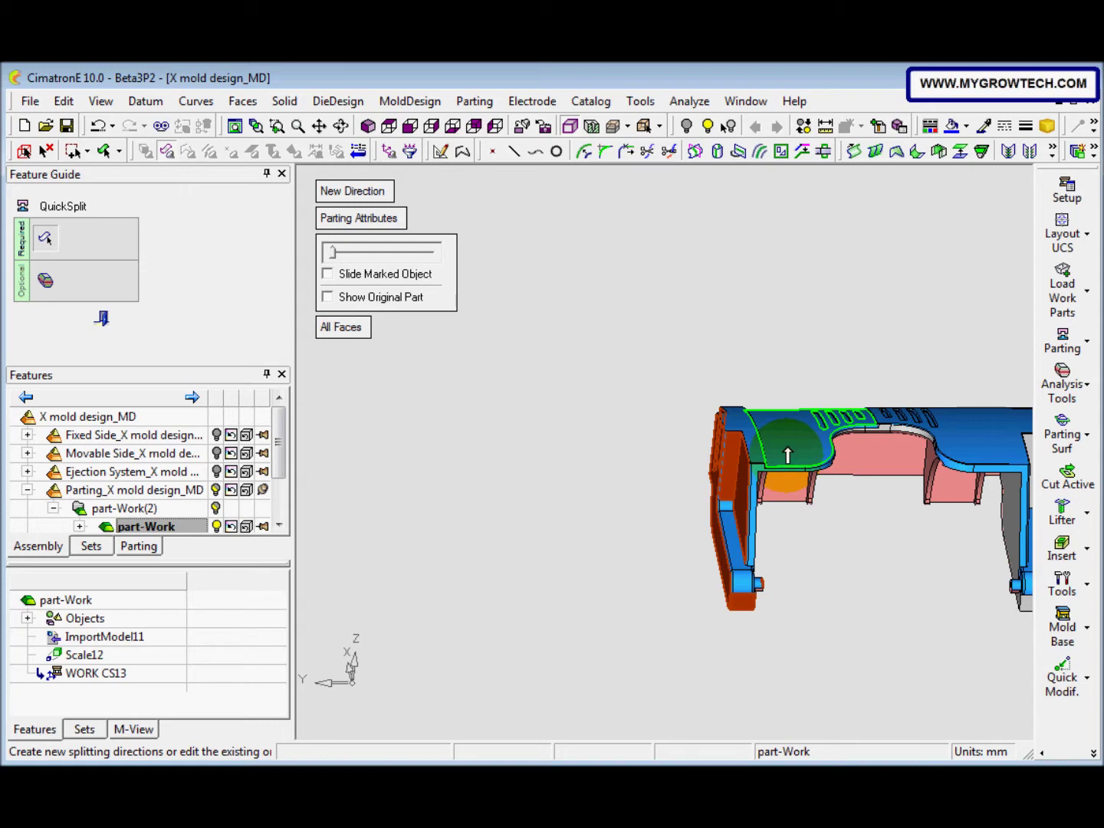
middle_click_drag(789, 456, 839, 566)
middle_click_drag(690, 536, 779, 567)
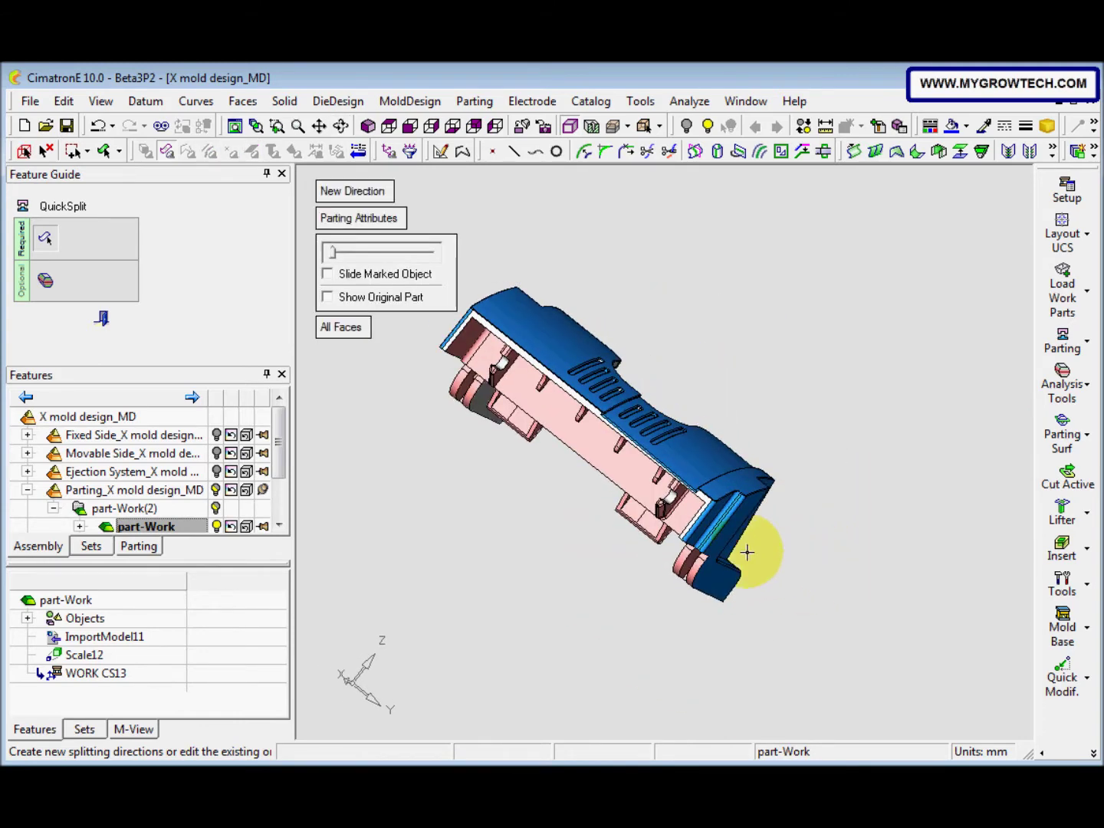
Assign the other leg's outer vertical faces and the unassigned edge faces of the curved cutout to the blue split direction.
right_click_drag(756, 518, 755, 476, "ctrl")
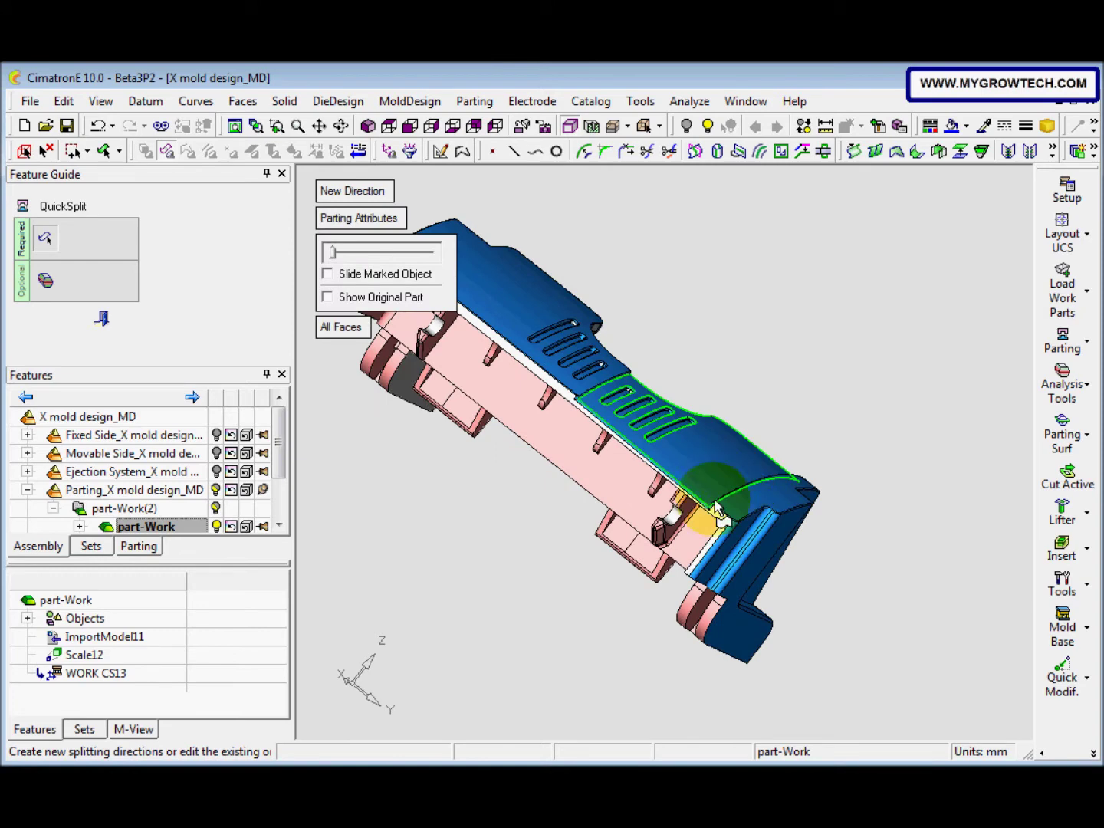
middle_click_drag(717, 483, 758, 542)
left_click(550, 547)
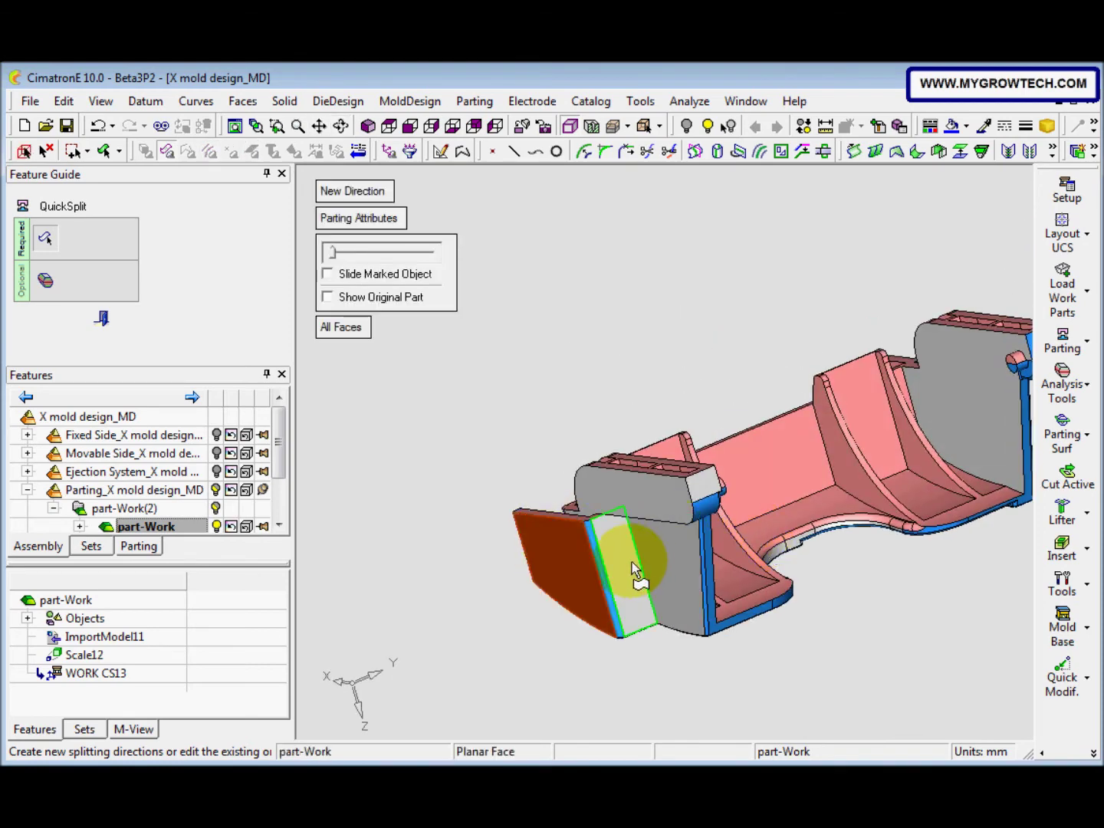
left_click(631, 562)
left_click(669, 570)
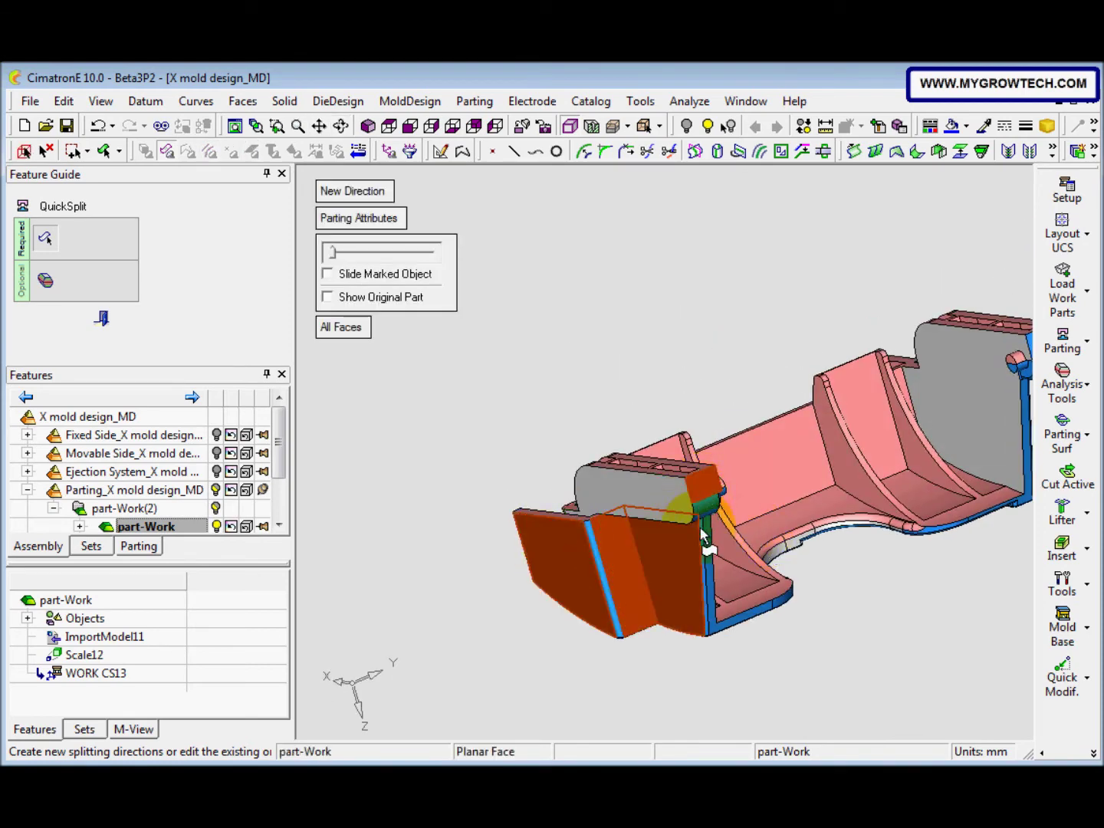
middle_click_drag(686, 549, 638, 530)
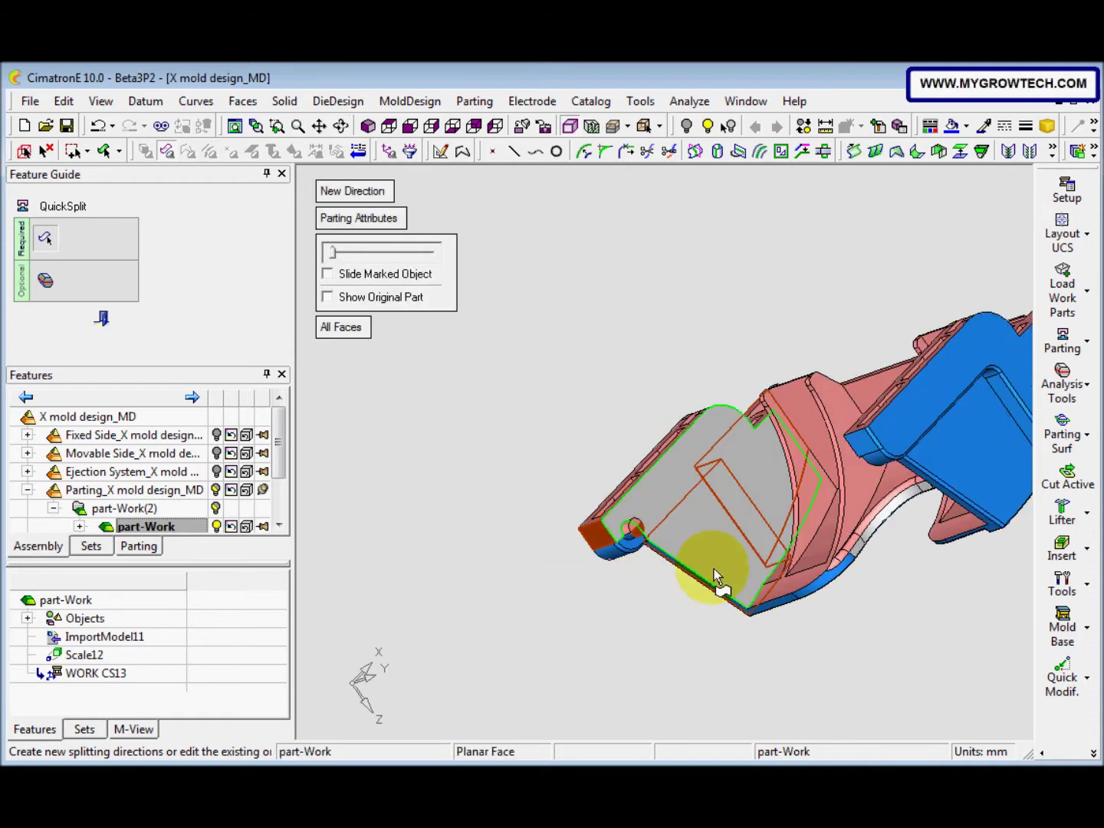
middle_click_drag(821, 593, 718, 522)
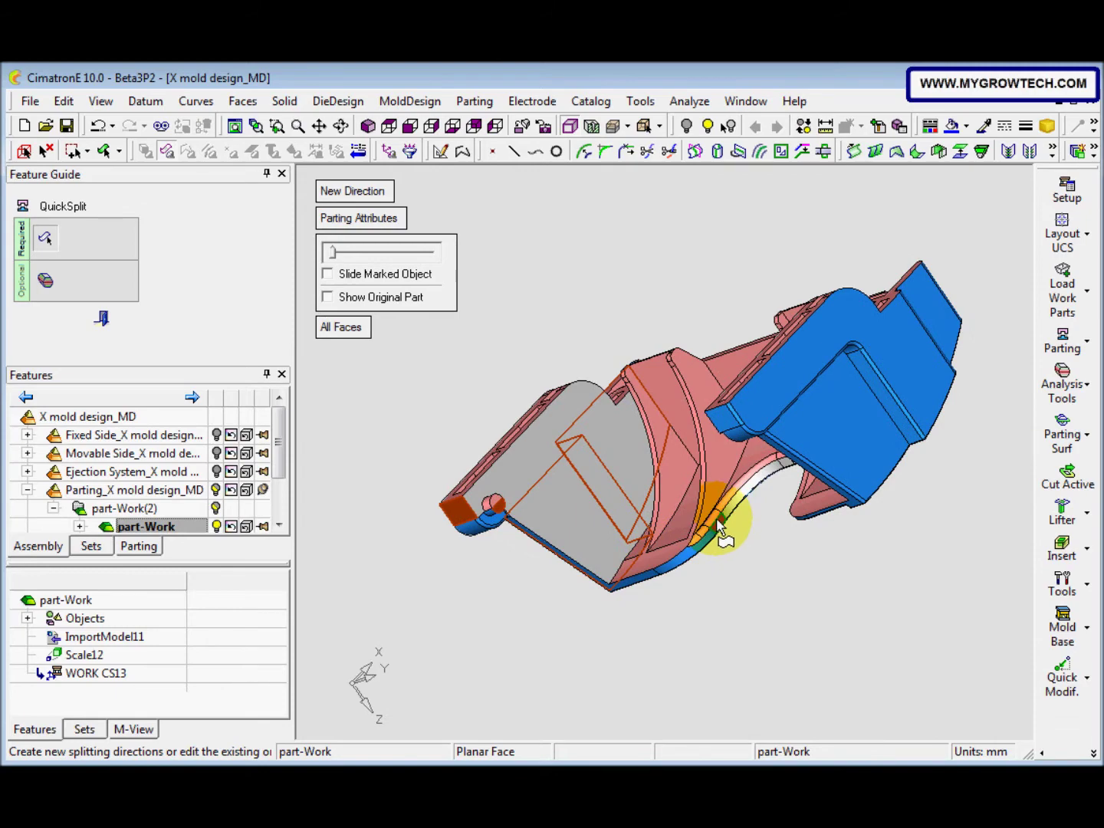
middle_click_drag(790, 472, 686, 574)
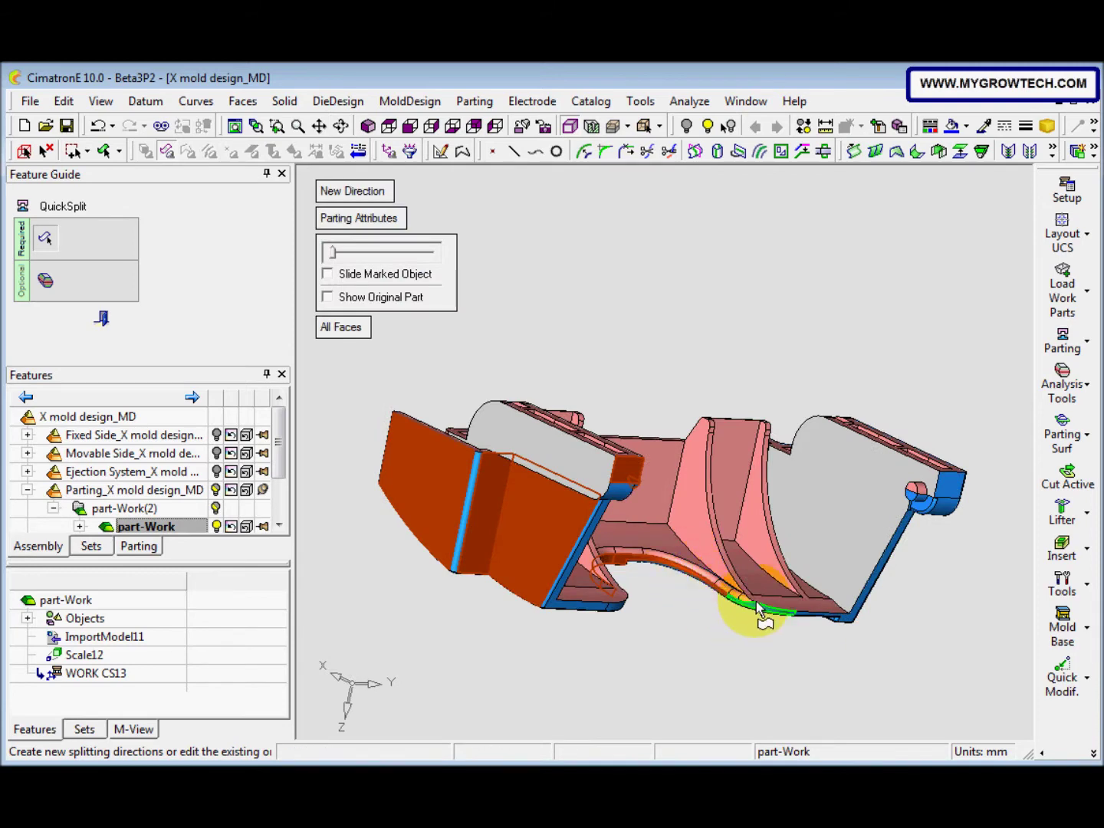
left_click(875, 574)
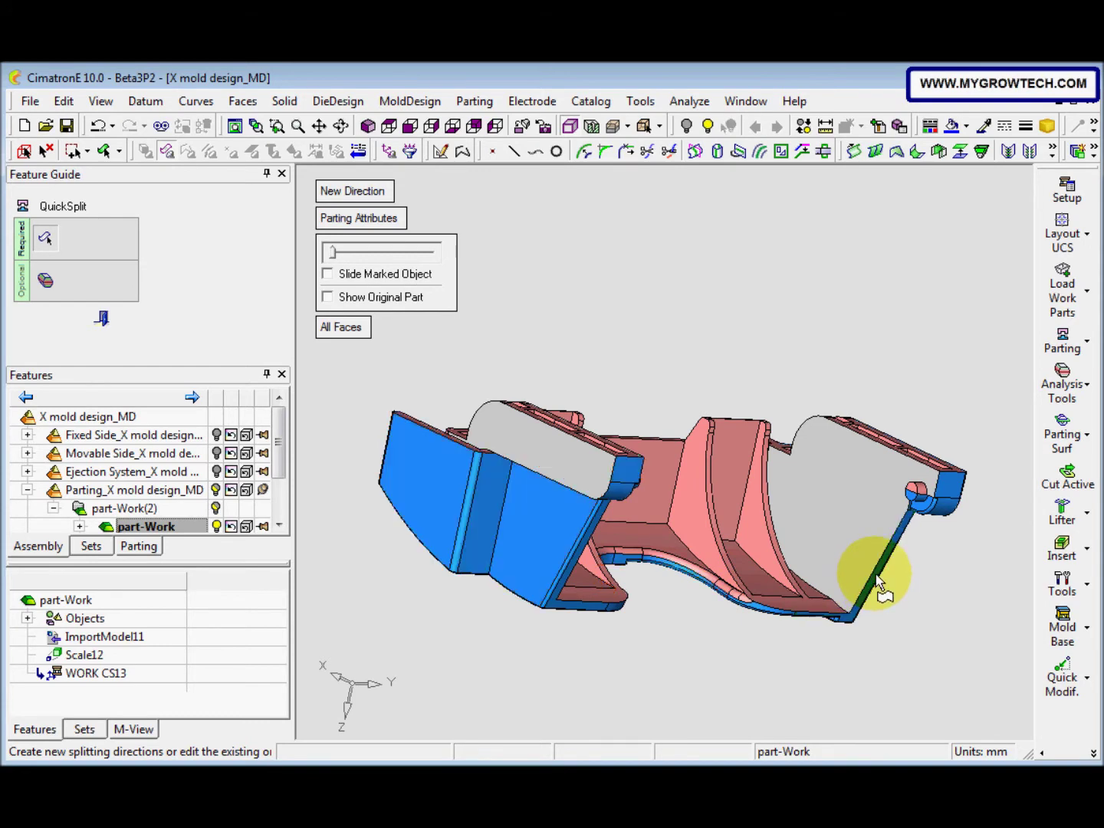
Assign the inner vertical leg faces to the red split direction, then separate the directions and assign the leftover small unassigned faces.
middle_click_drag(584, 477, 599, 503)
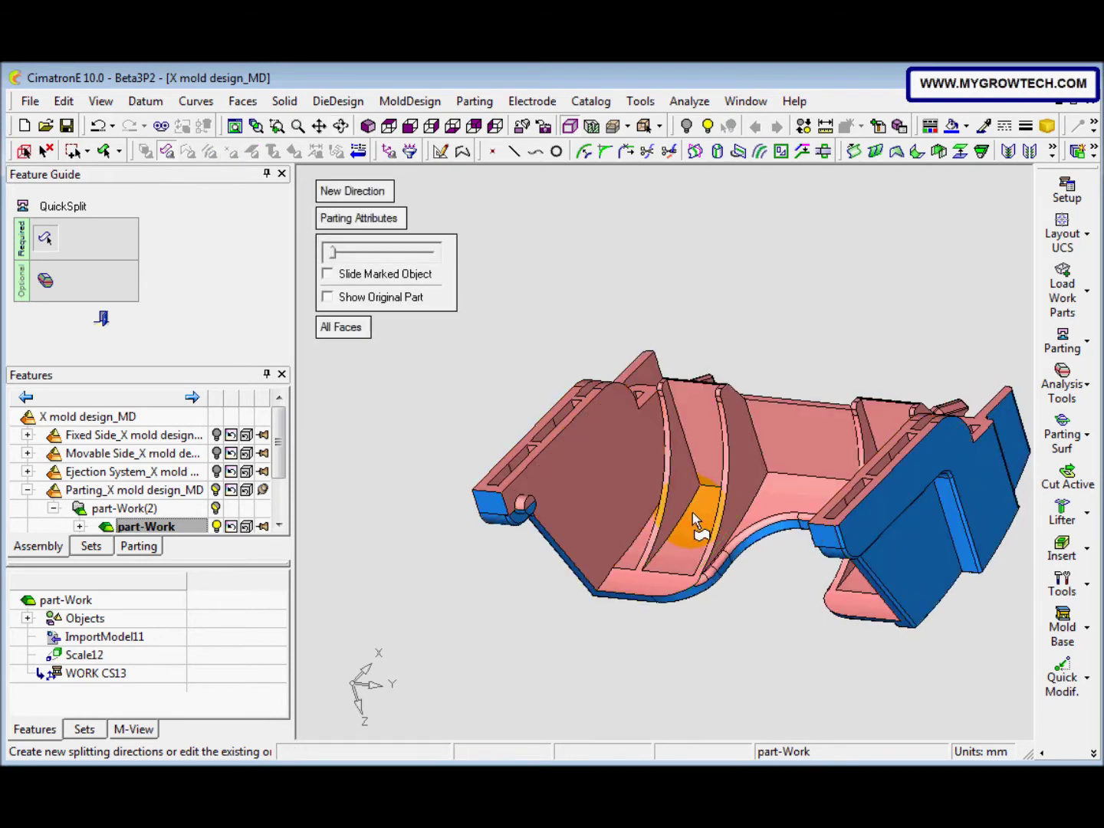
middle_click_drag(629, 562, 713, 459)
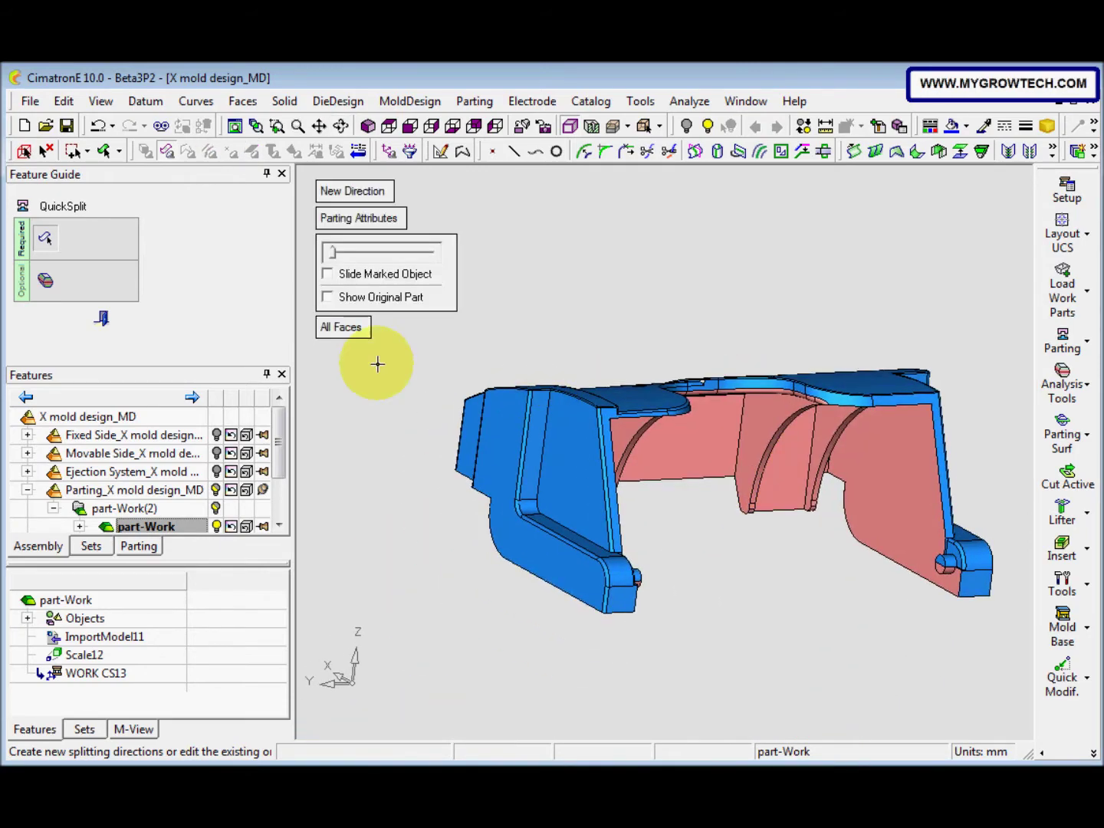
left_click_drag(335, 253, 355, 260)
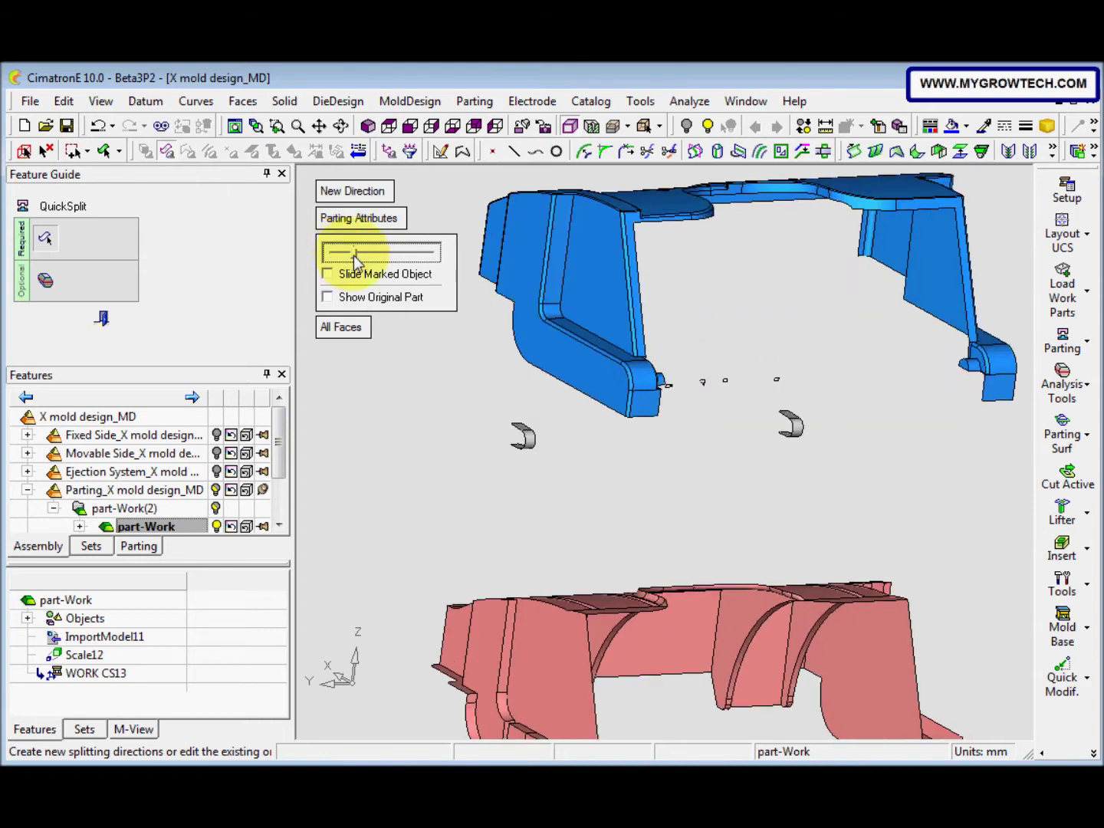
mouse_move(528, 483)
middle_mouse_down()
mouse_move(485, 506)
mouse_move(486, 460)
mouse_move(477, 478)
mouse_move(509, 477)
middle_mouse_up()
left_click_drag(460, 399, 542, 528)
left_click_drag(792, 408, 841, 507)
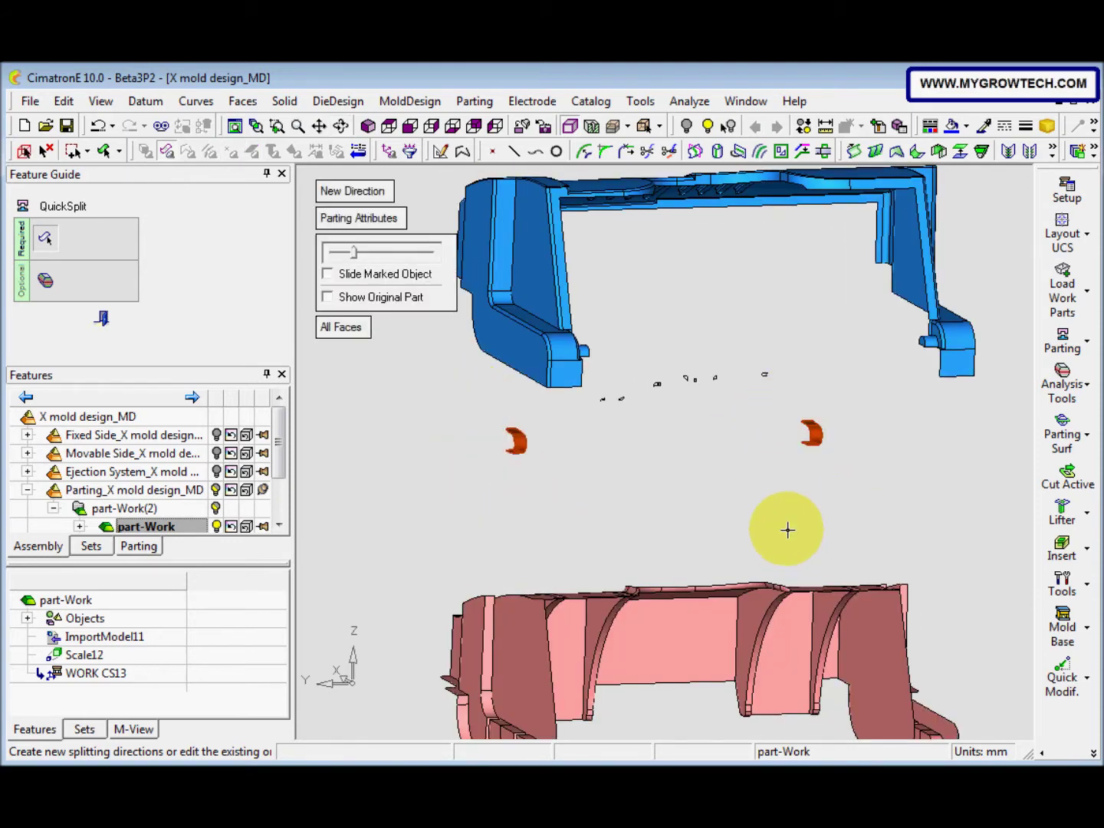
left_click(794, 618)
middle_click_drag(790, 619, 749, 570)
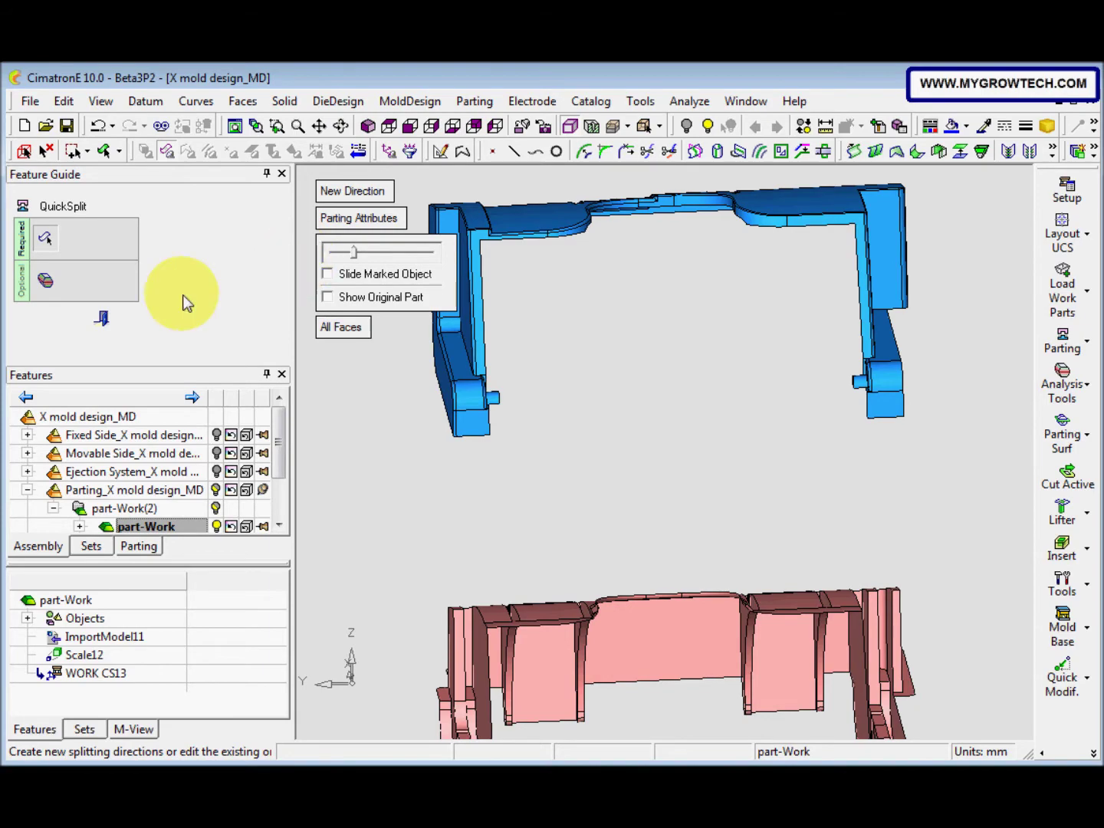
Finish the quick split and display the parting tree listing the work part's split directions.
left_click(101, 318)
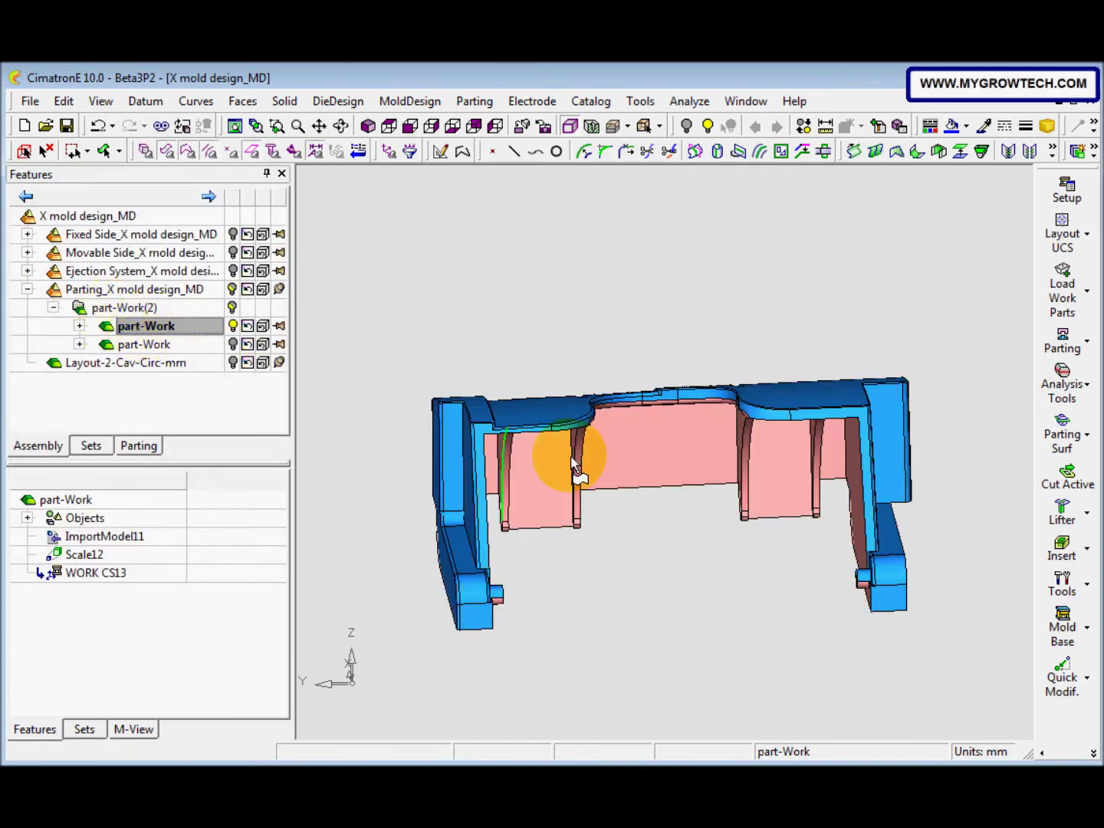
middle_click_drag(653, 453, 680, 480)
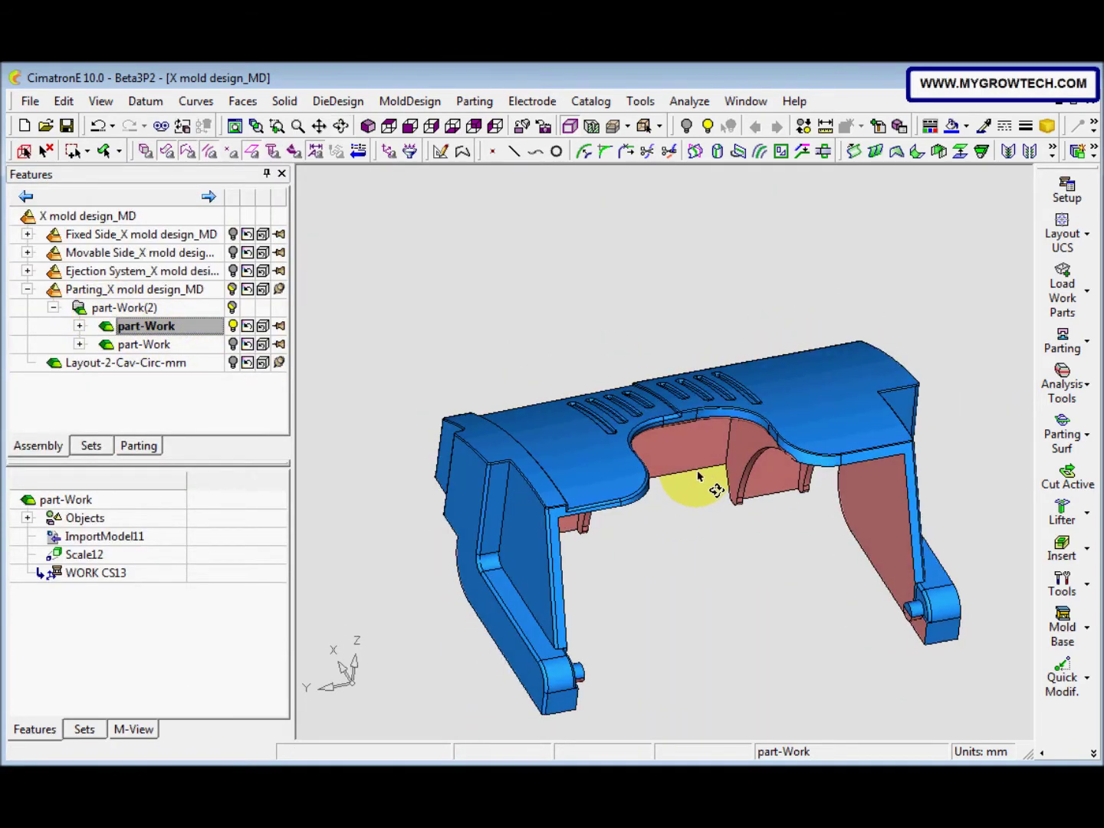
left_click(139, 446)
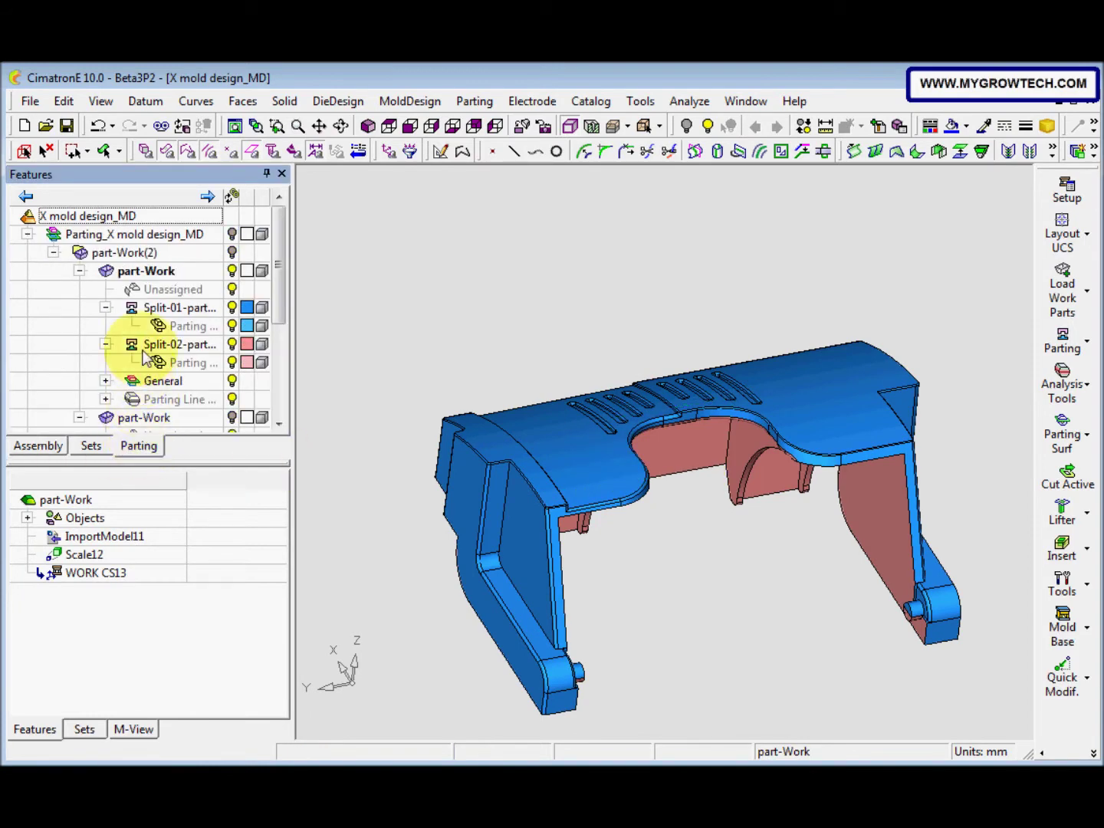
Create a parting line preview for the active work part, inspect it around the model, and hide it.
right_click(216, 405)
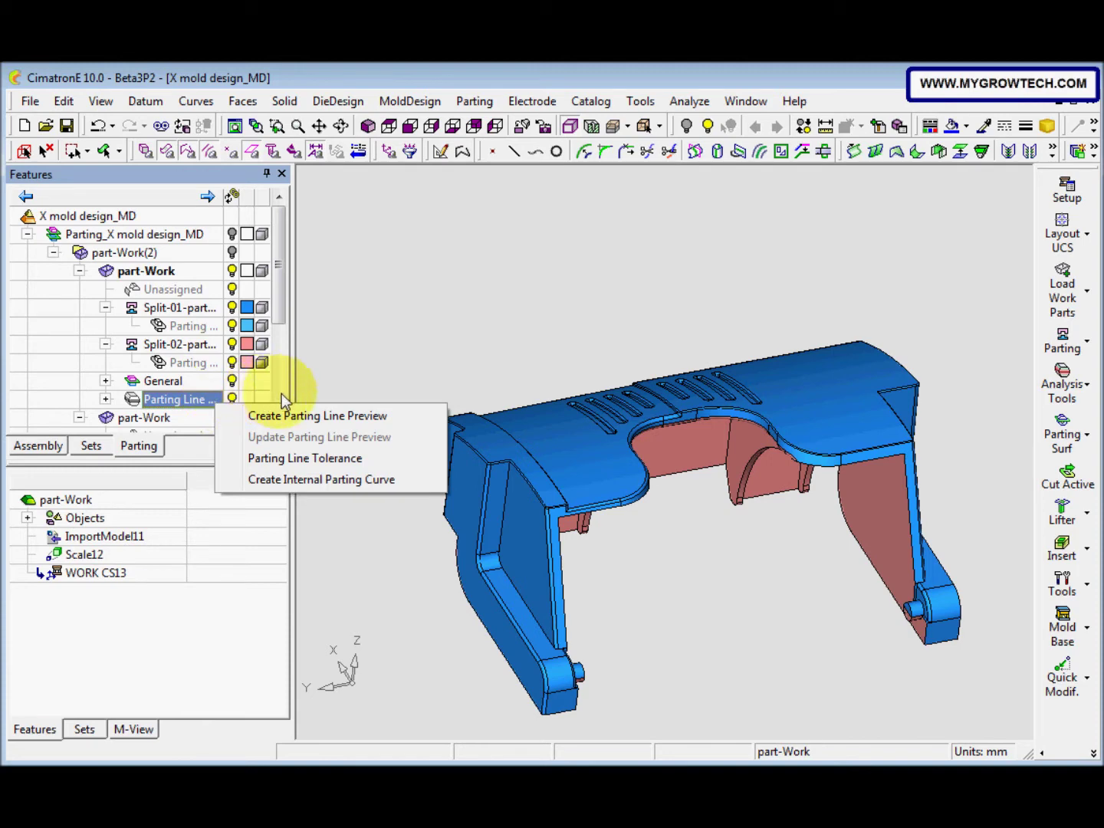
left_click(357, 416)
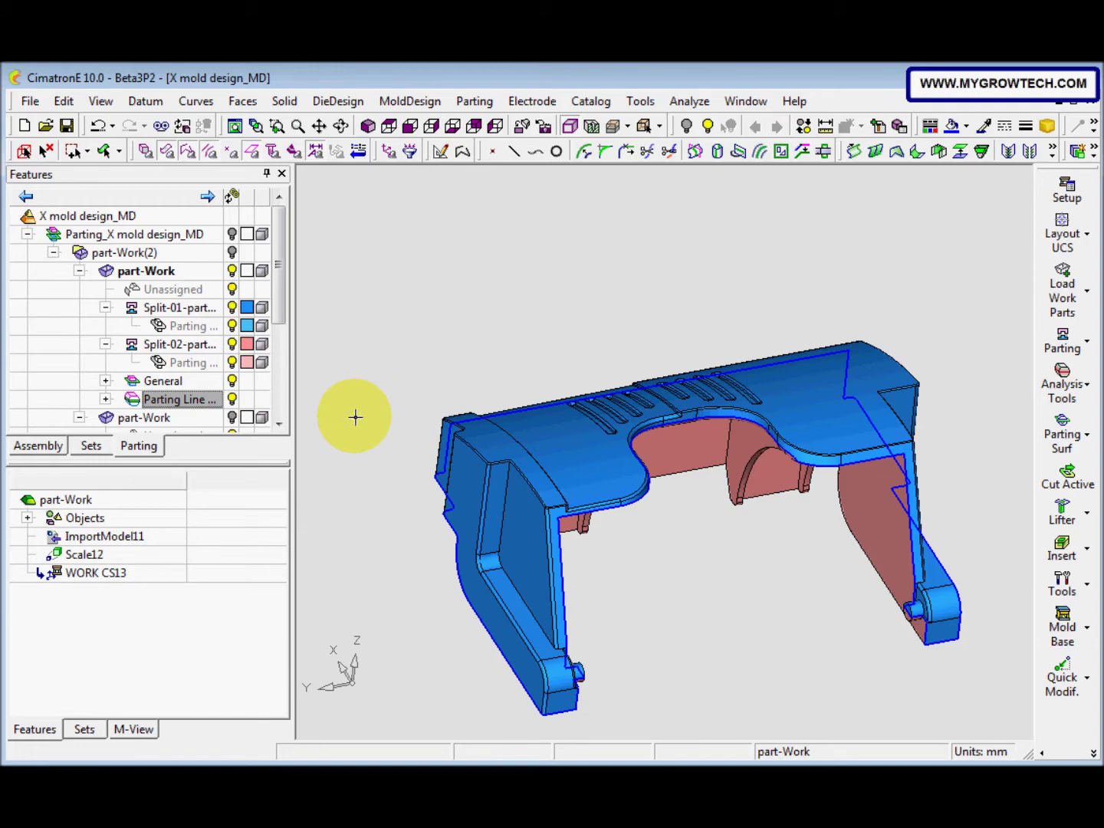
mouse_move(419, 452)
middle_mouse_down()
mouse_move(467, 333)
mouse_move(463, 404)
mouse_move(437, 459)
mouse_move(381, 483)
mouse_move(406, 507)
mouse_move(428, 463)
middle_mouse_up()
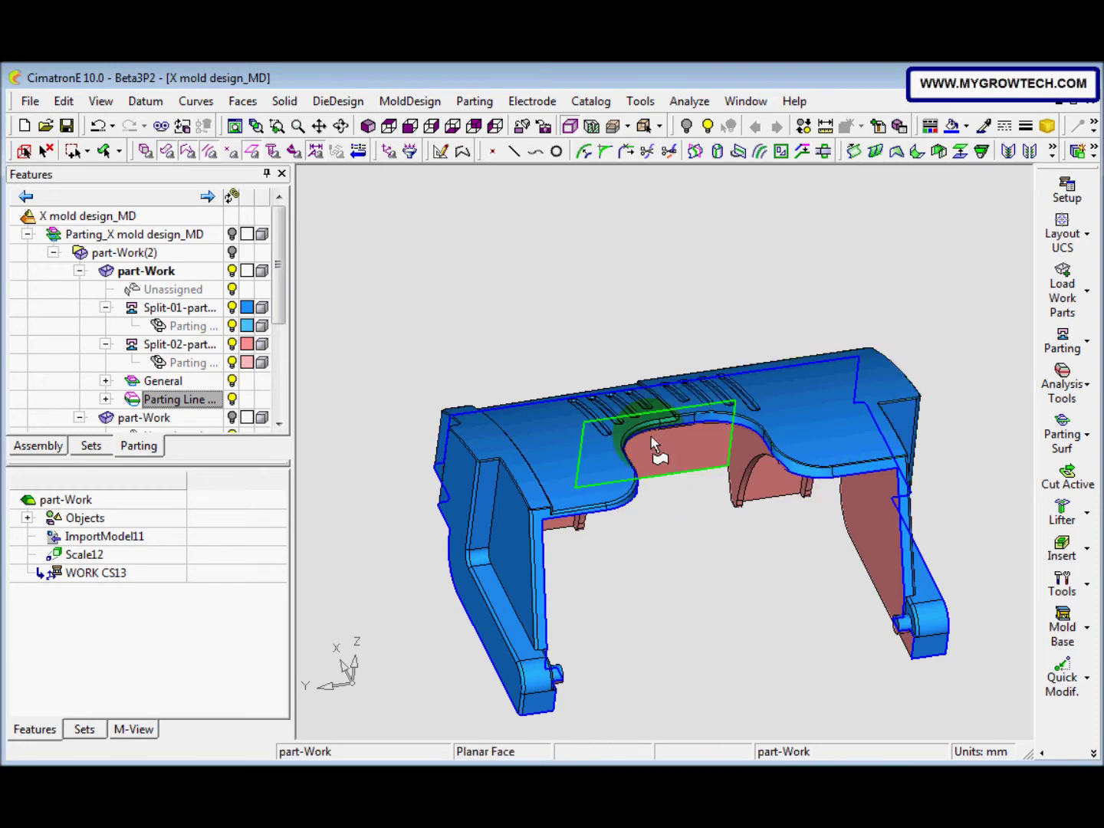
middle_click_drag(394, 545, 458, 467)
middle_click_drag(451, 556, 432, 602)
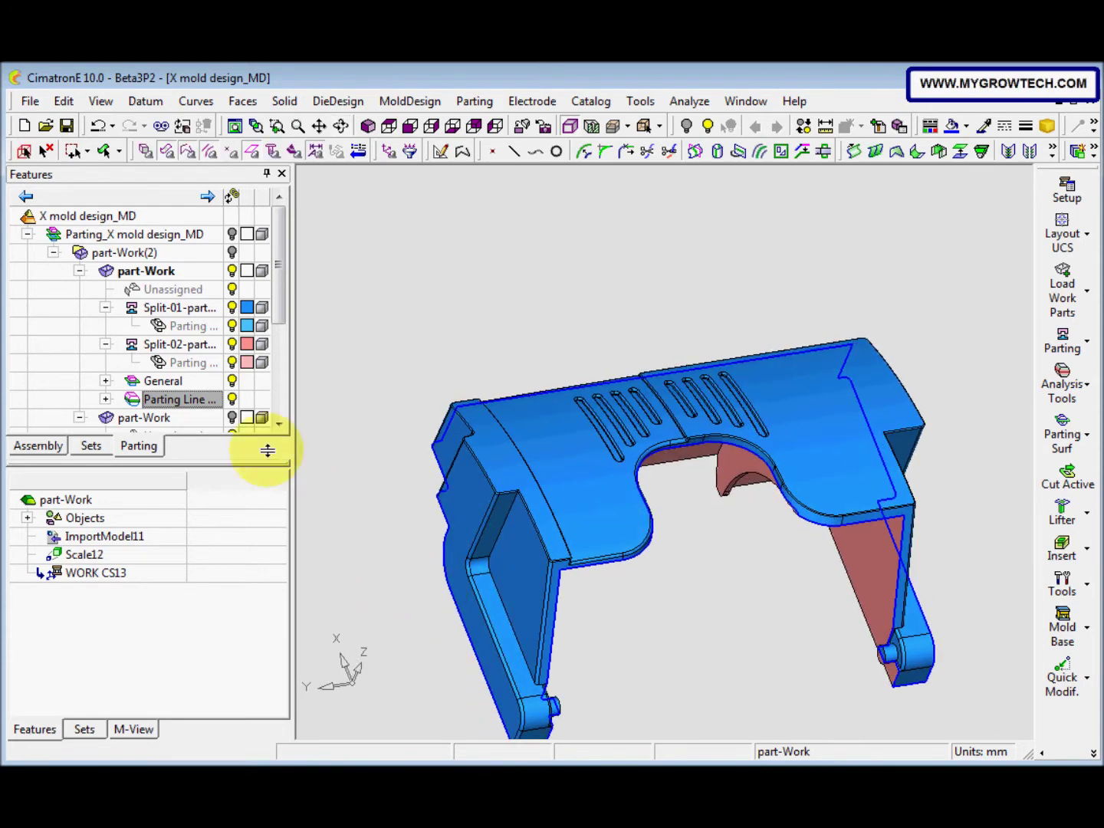
left_click(232, 400)
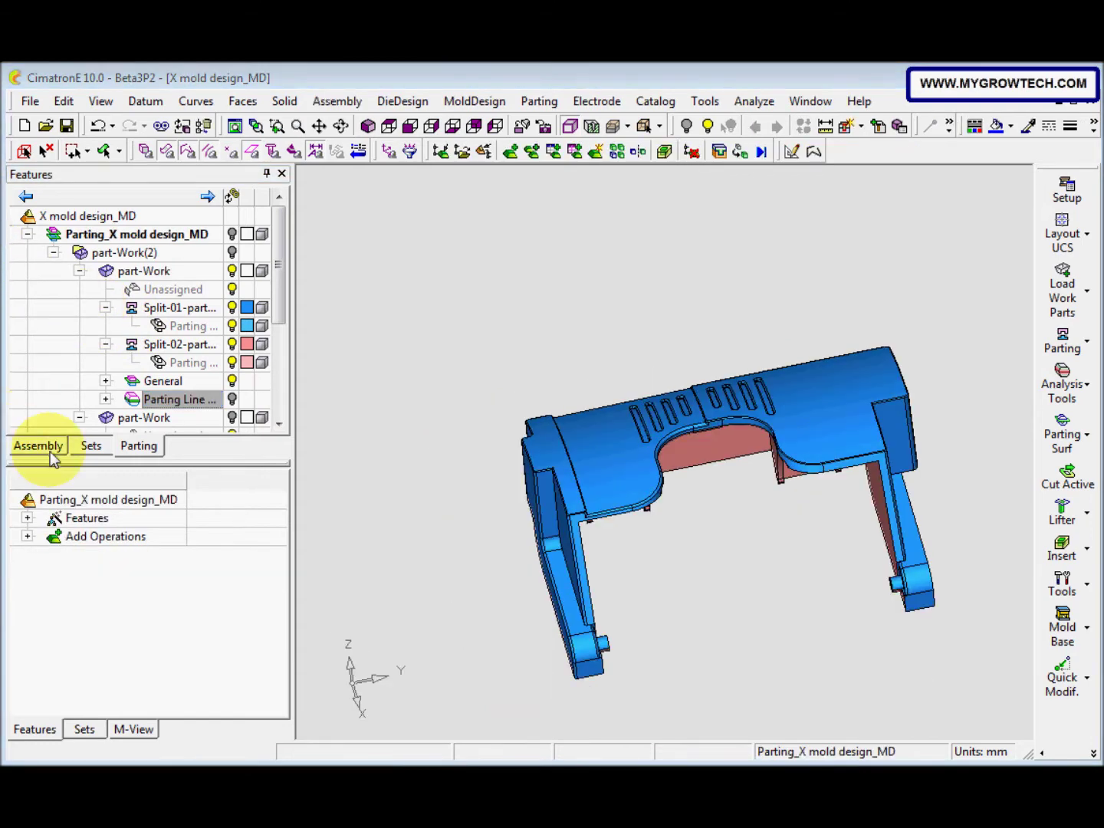
Add a new parting surfaces part named "Parting surface part" in mm to the parting assembly, placed on the assembly UCS.
left_click(50, 451)
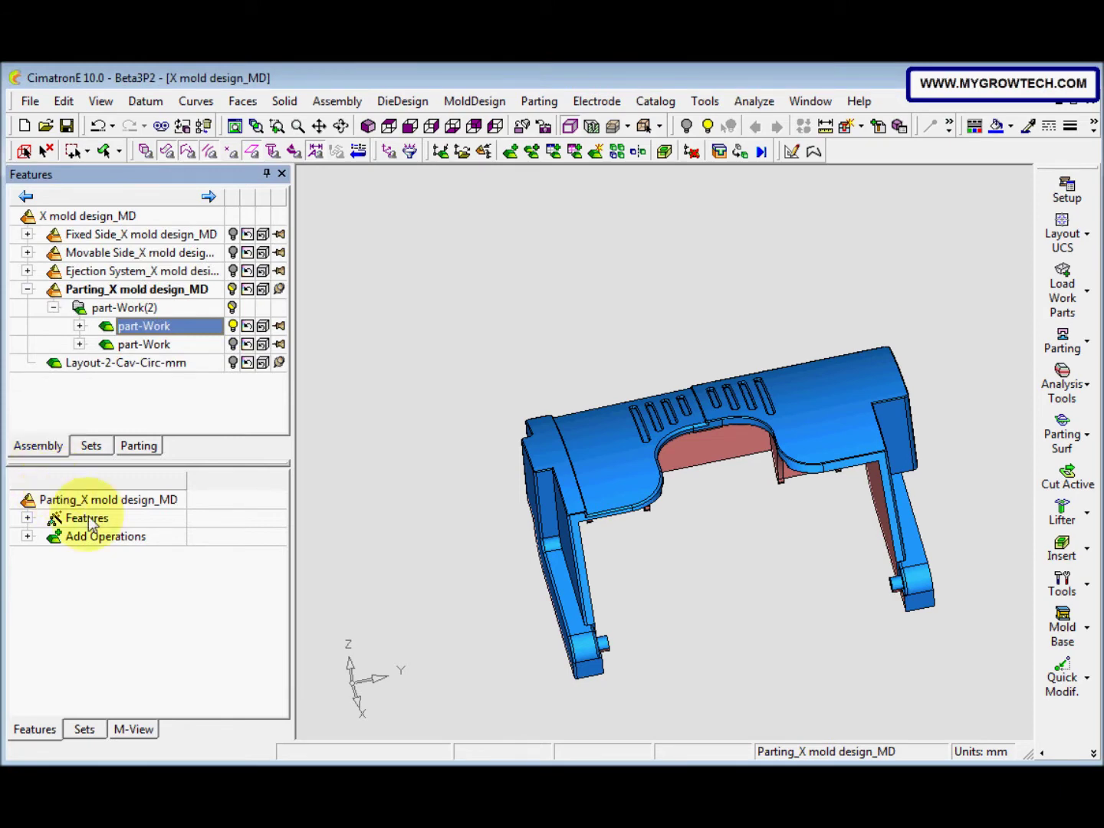
left_click(1065, 442)
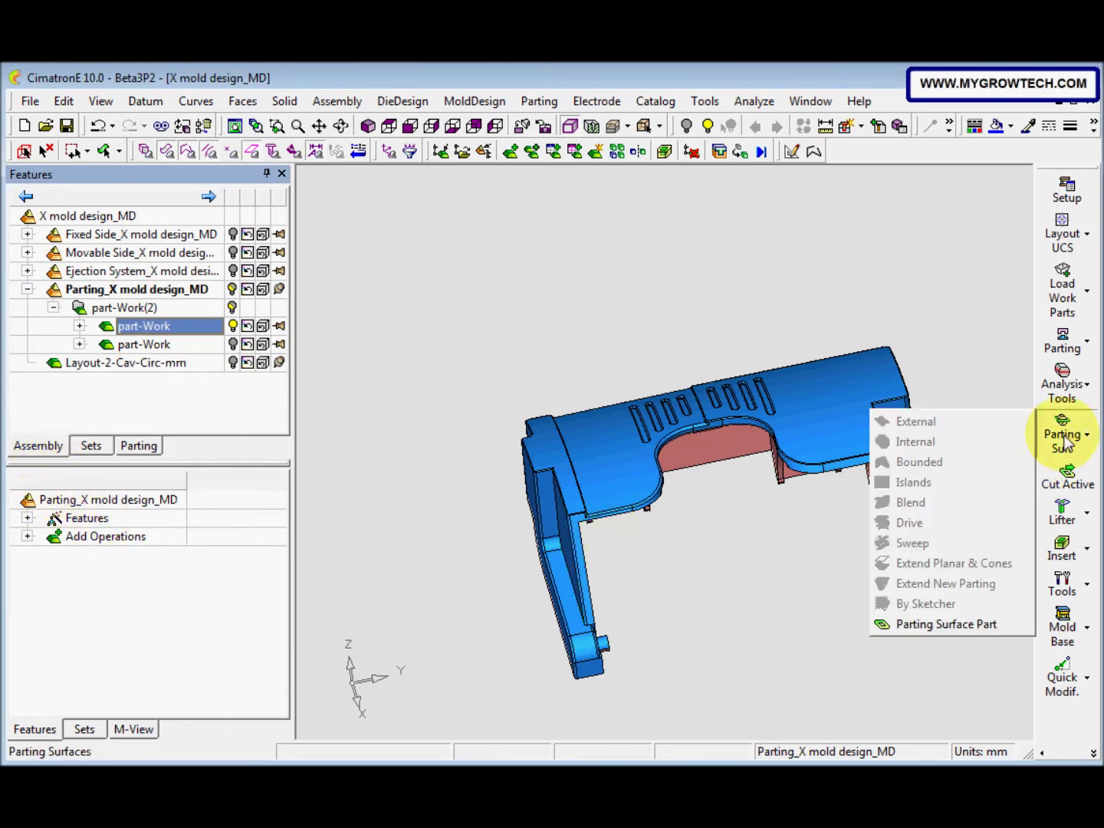
left_click(963, 626)
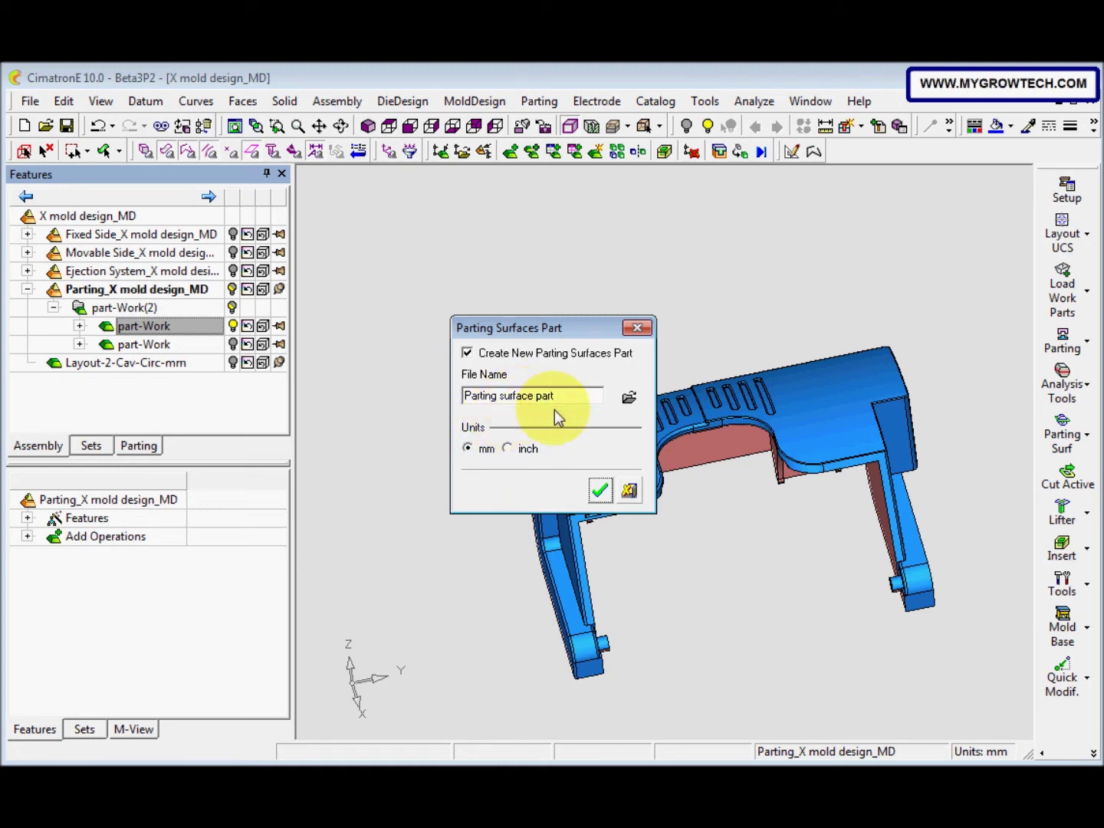
left_click(599, 492)
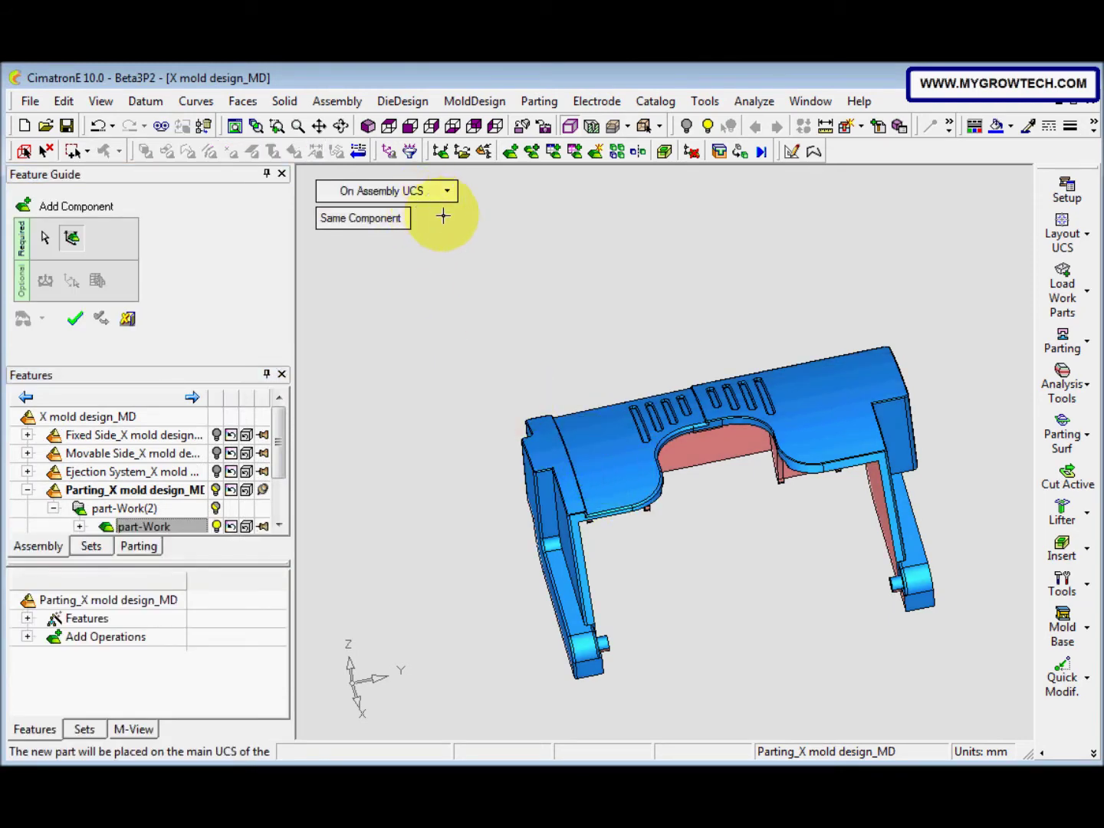
left_click(451, 197)
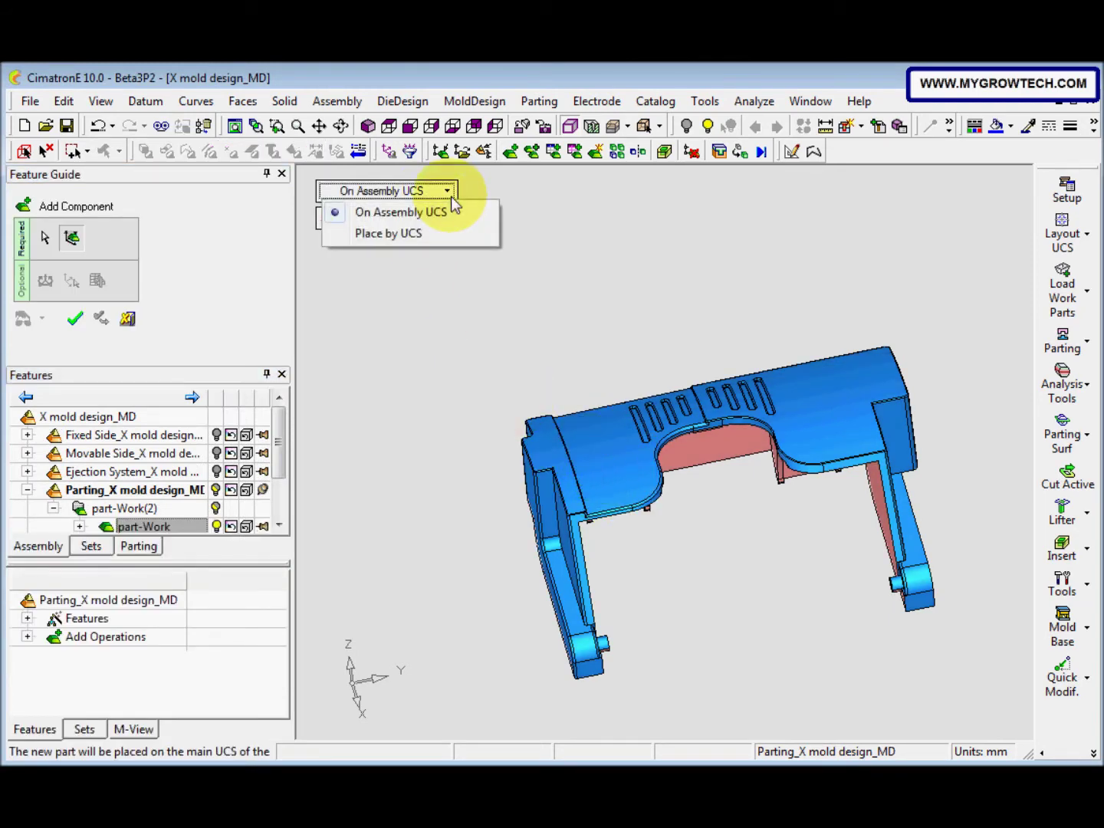
left_click(451, 216)
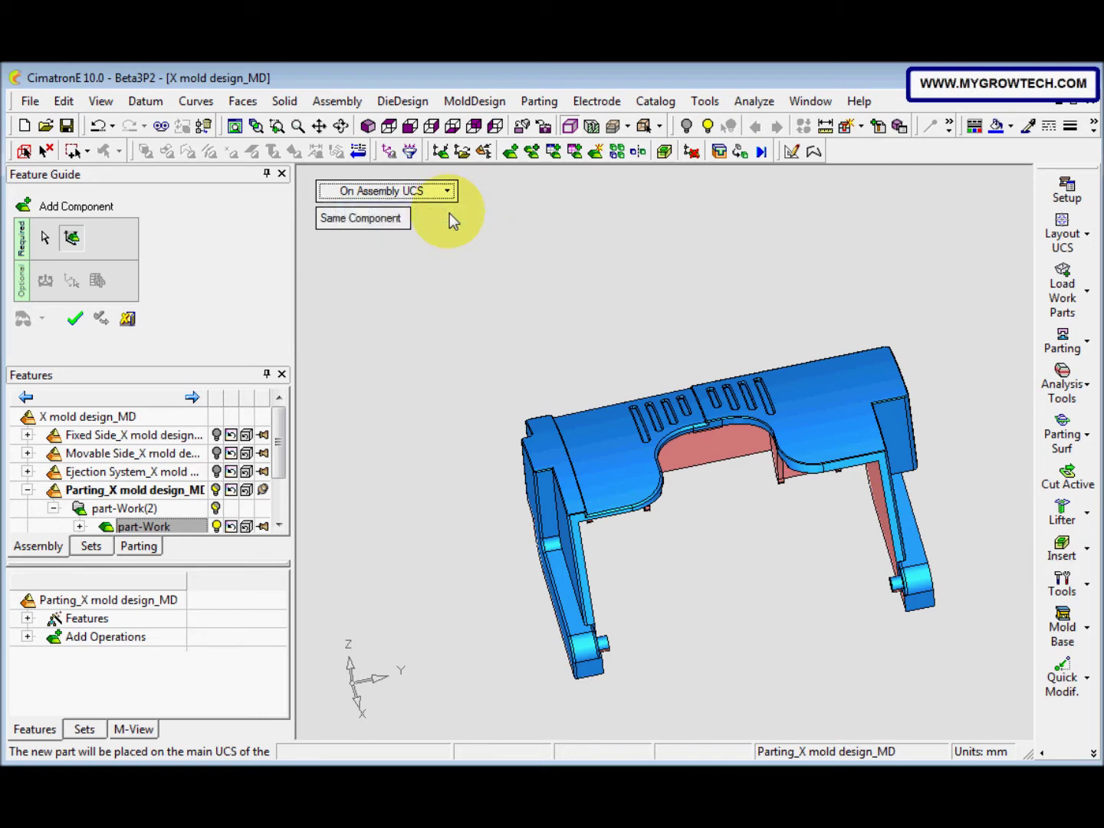
right_click(475, 290)
left_click(474, 290)
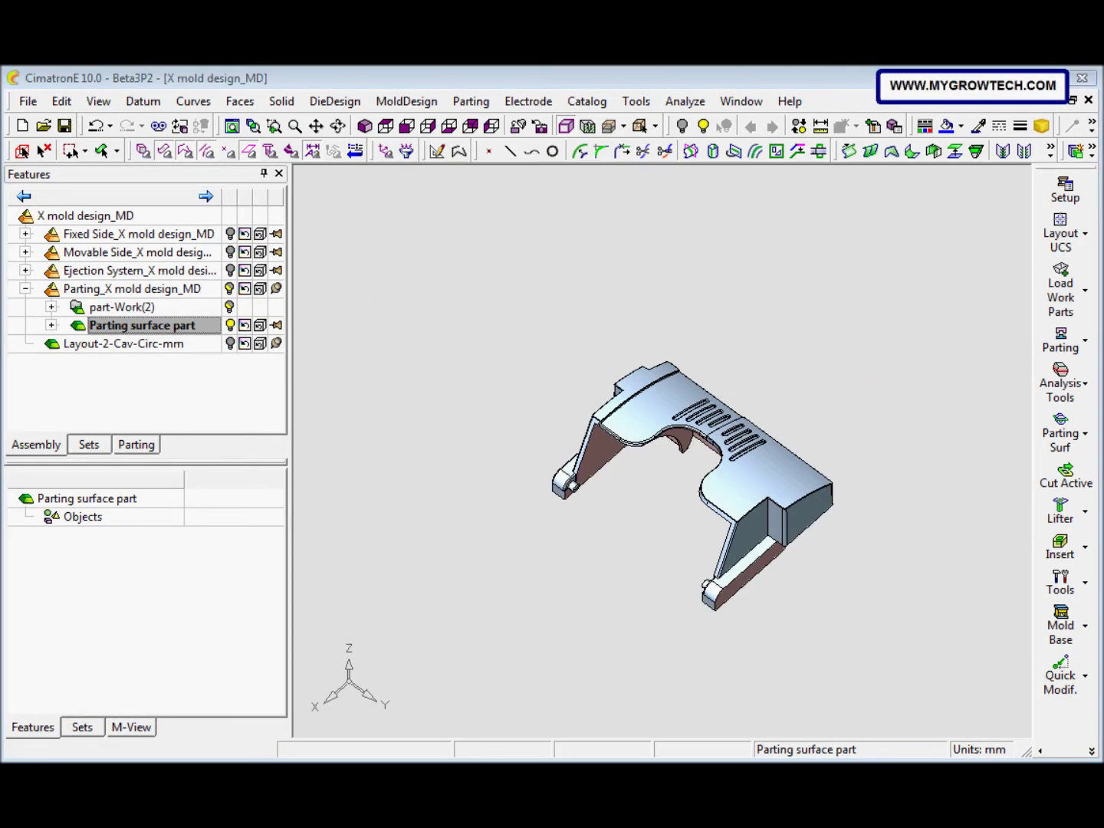
Expand the first work part in the parting tree and hide its Split-01 faces, leaving the Split-02 faces displayed.
left_click(135, 441)
left_click(52, 252)
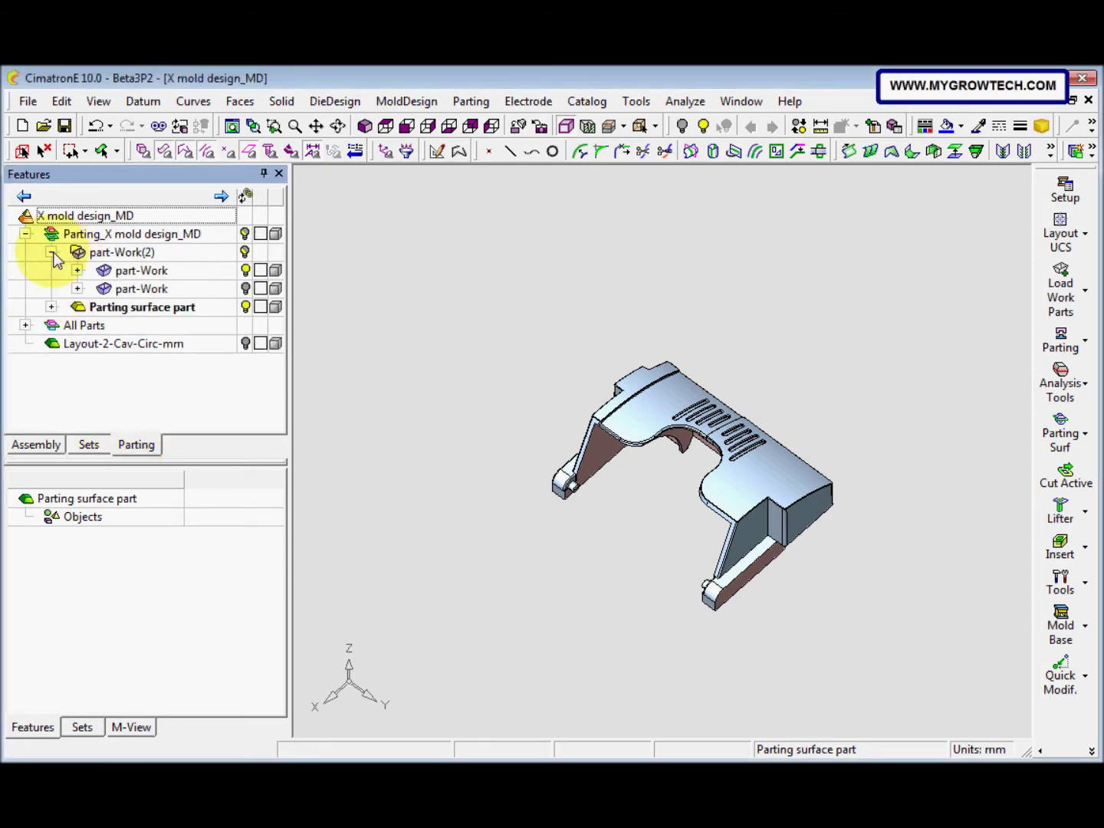
left_click(77, 270)
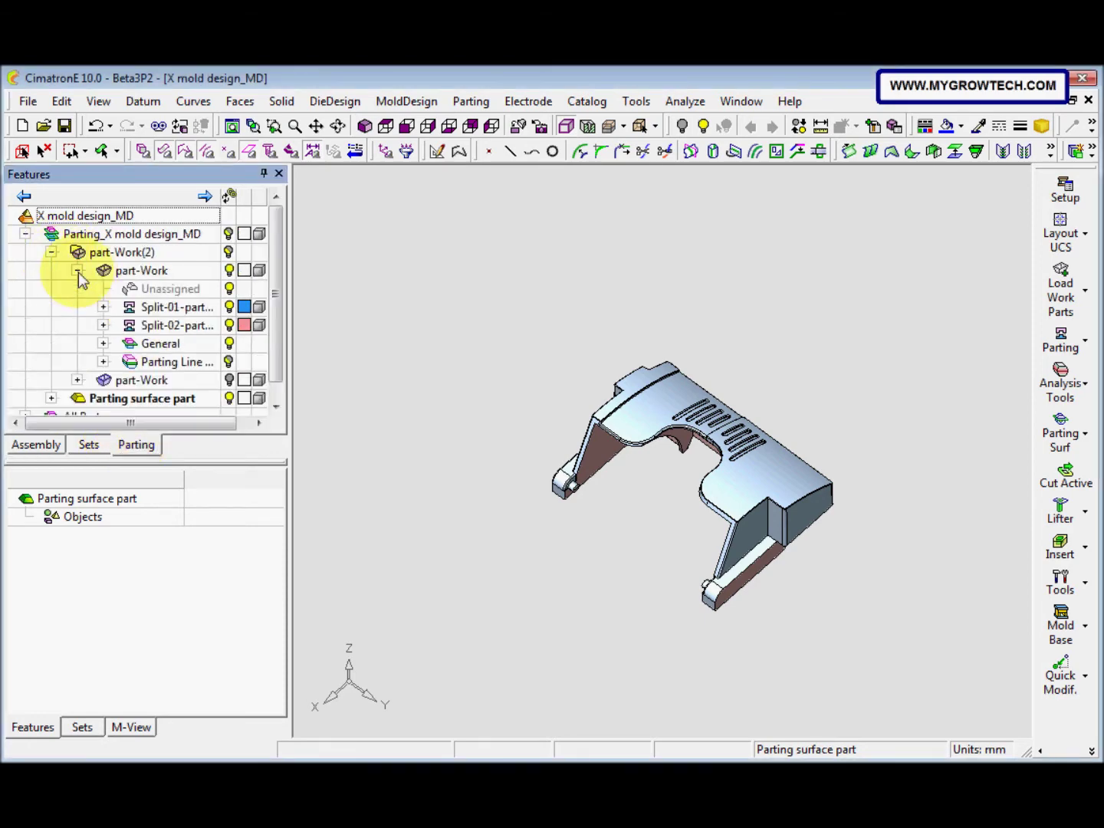
left_click(229, 309)
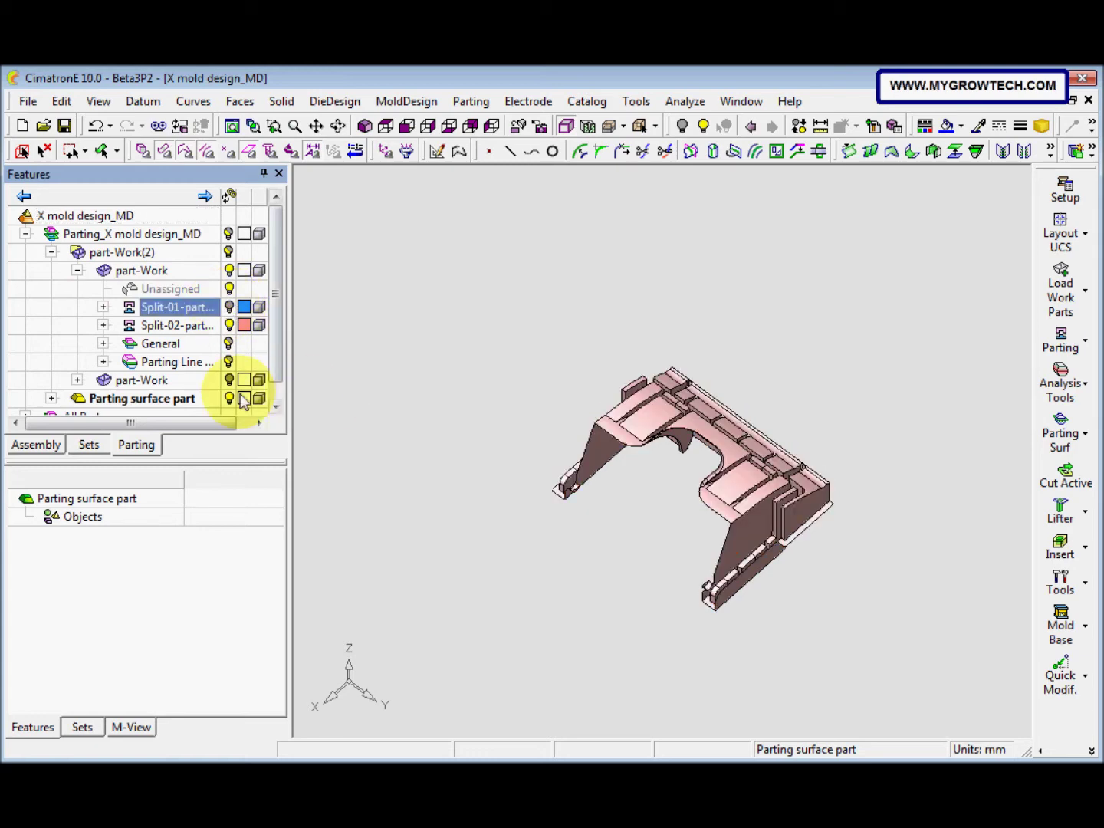
middle_click_drag(613, 530, 451, 376)
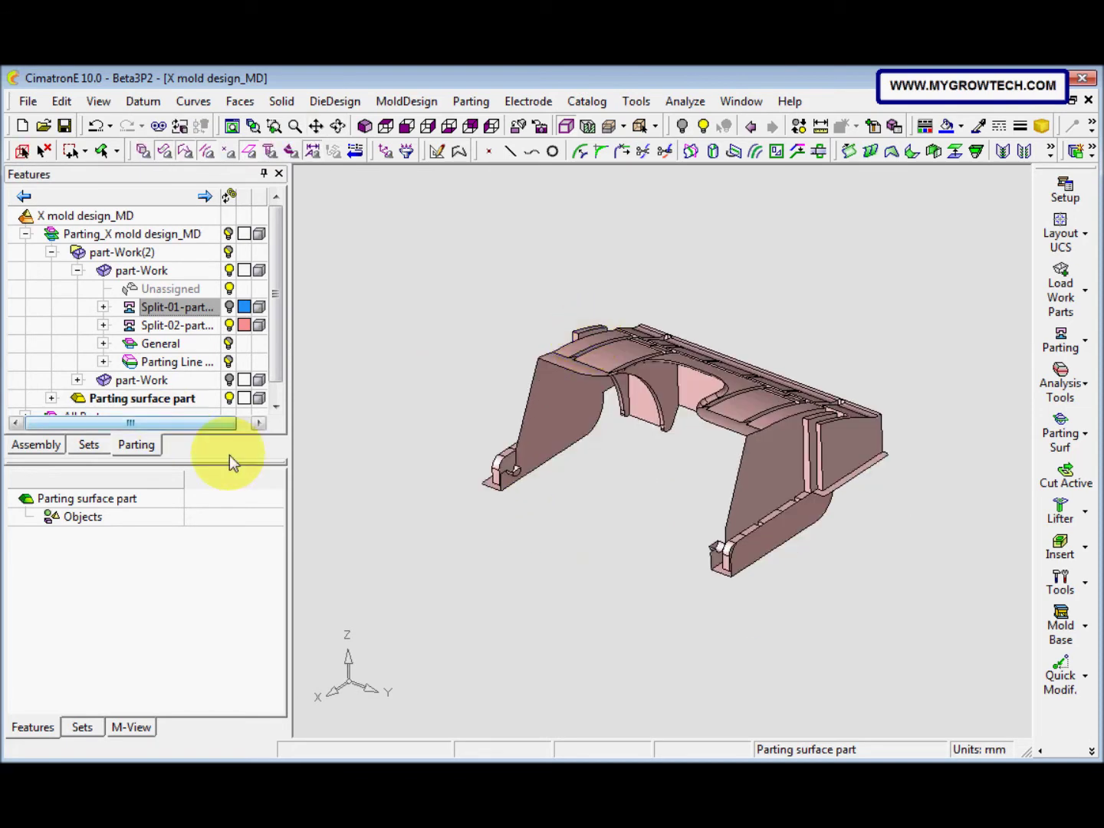
middle_click_drag(375, 522, 571, 522)
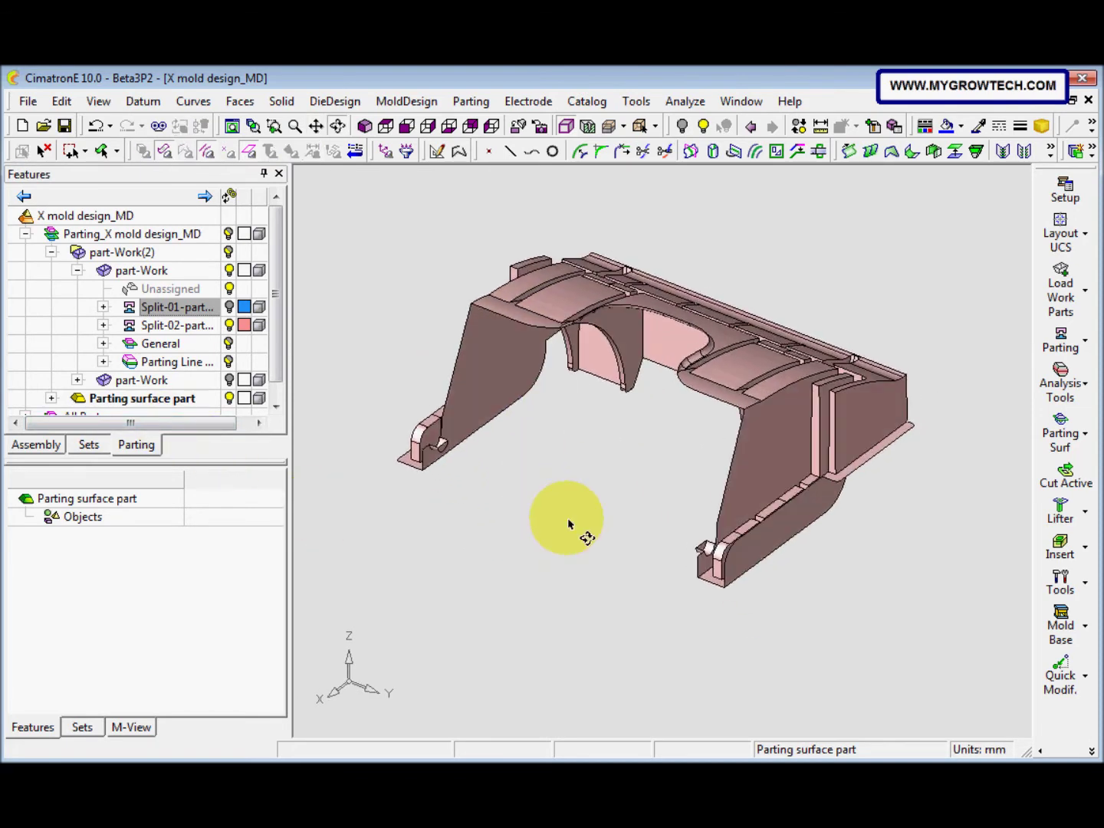
Create a Blend face between the short upright edges at the lower ends of the two side legs.
left_click(238, 101)
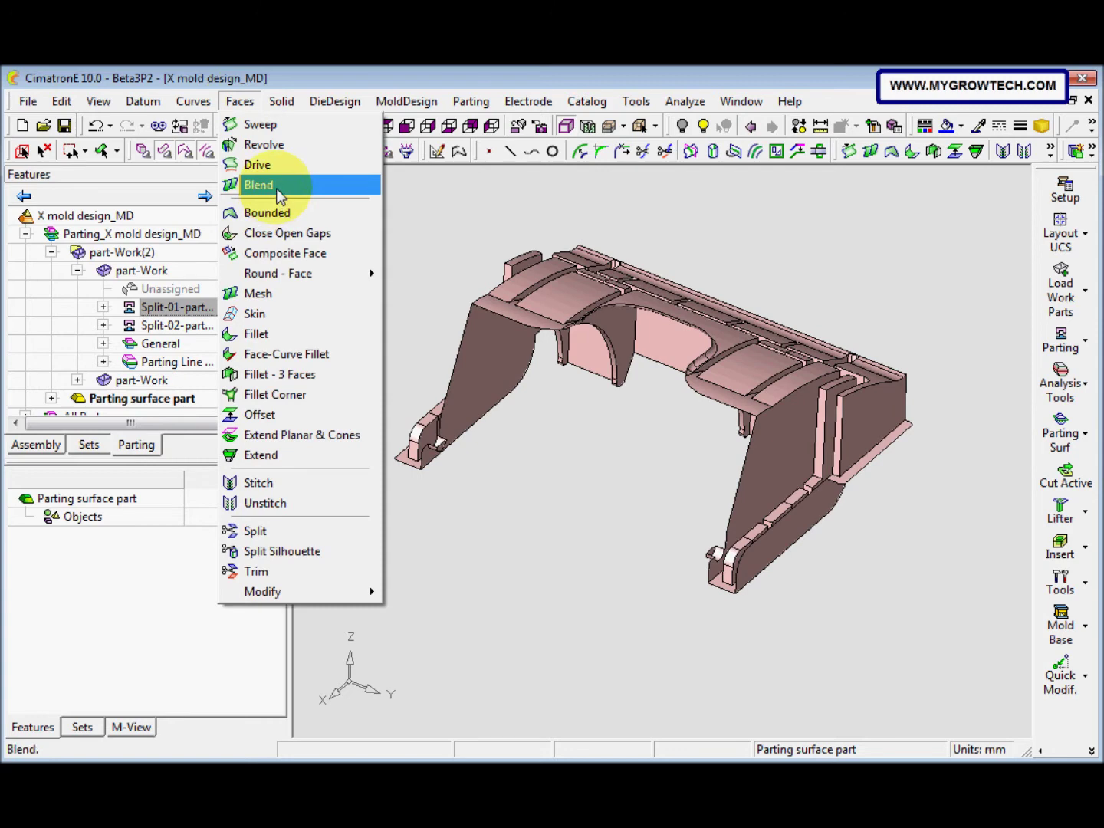
left_click(271, 183)
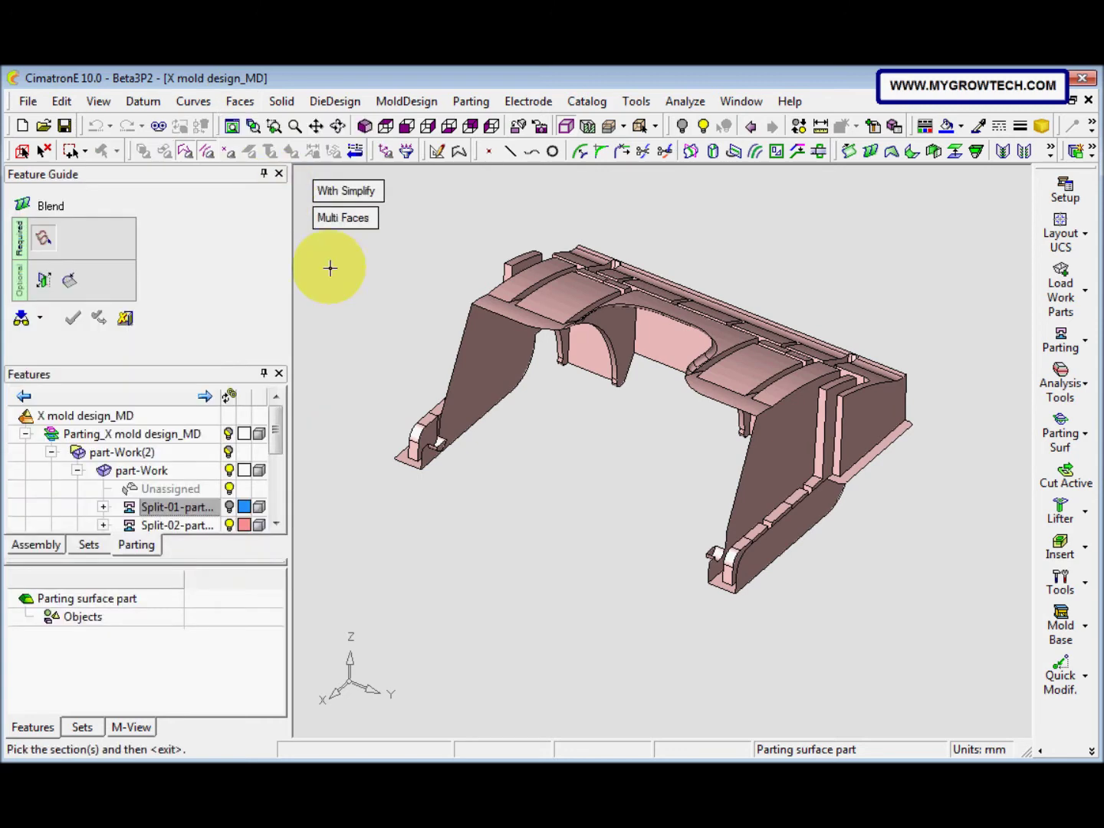
left_click(440, 434)
left_click(715, 536)
middle_click_drag(634, 500, 664, 459, "ctrl")
right_click_drag(534, 528, 571, 374, "ctrl")
middle_click_drag(605, 372, 669, 403, "ctrl")
right_click_drag(648, 429, 634, 456, "ctrl")
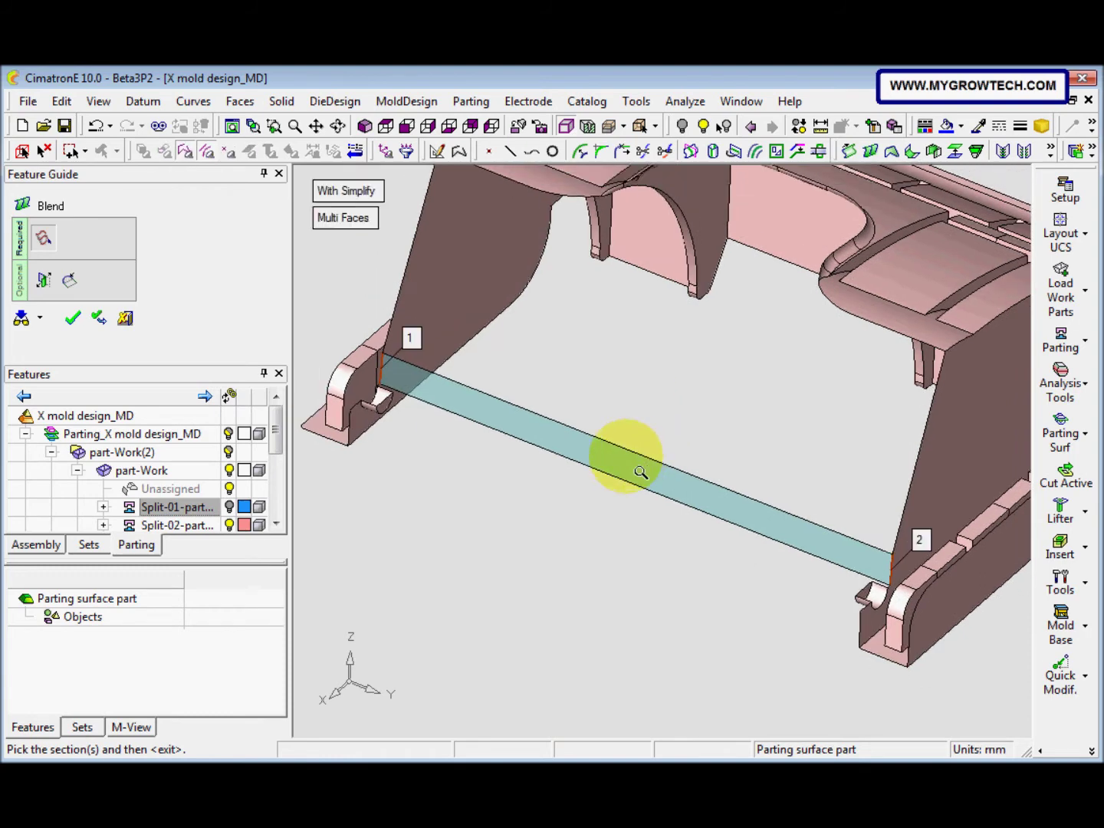
right_click(533, 493)
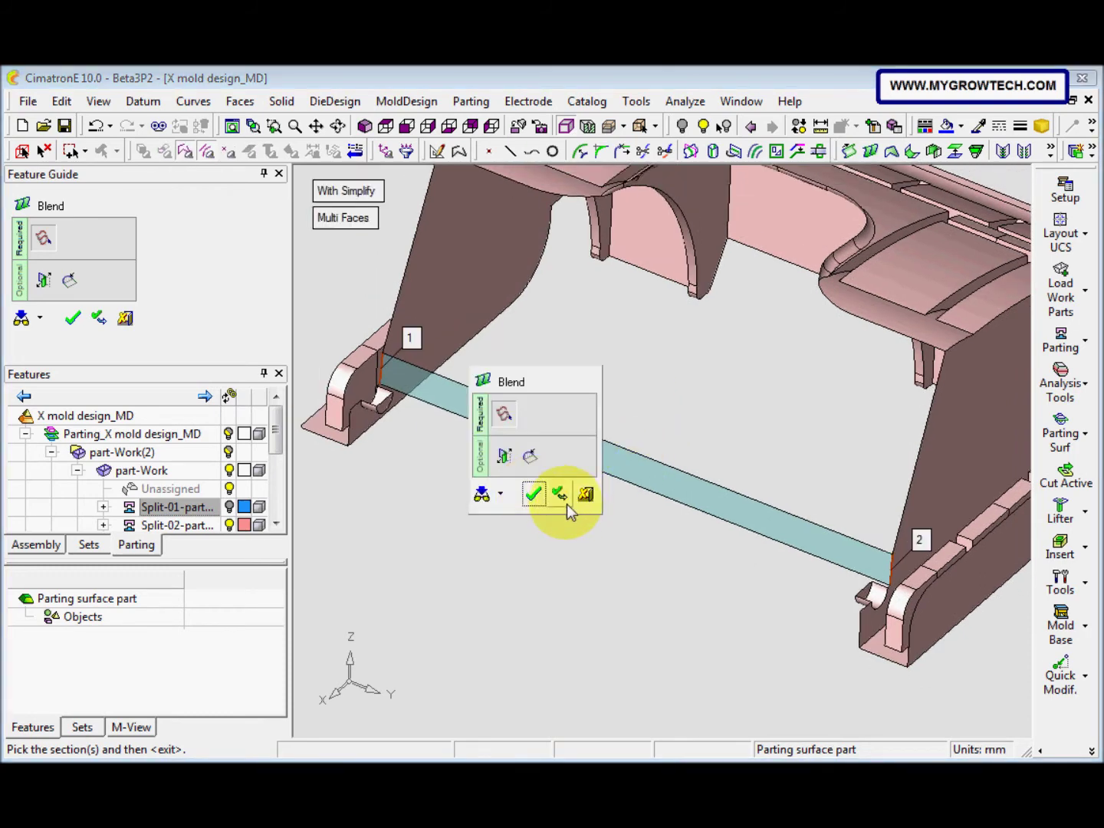
left_click(566, 501)
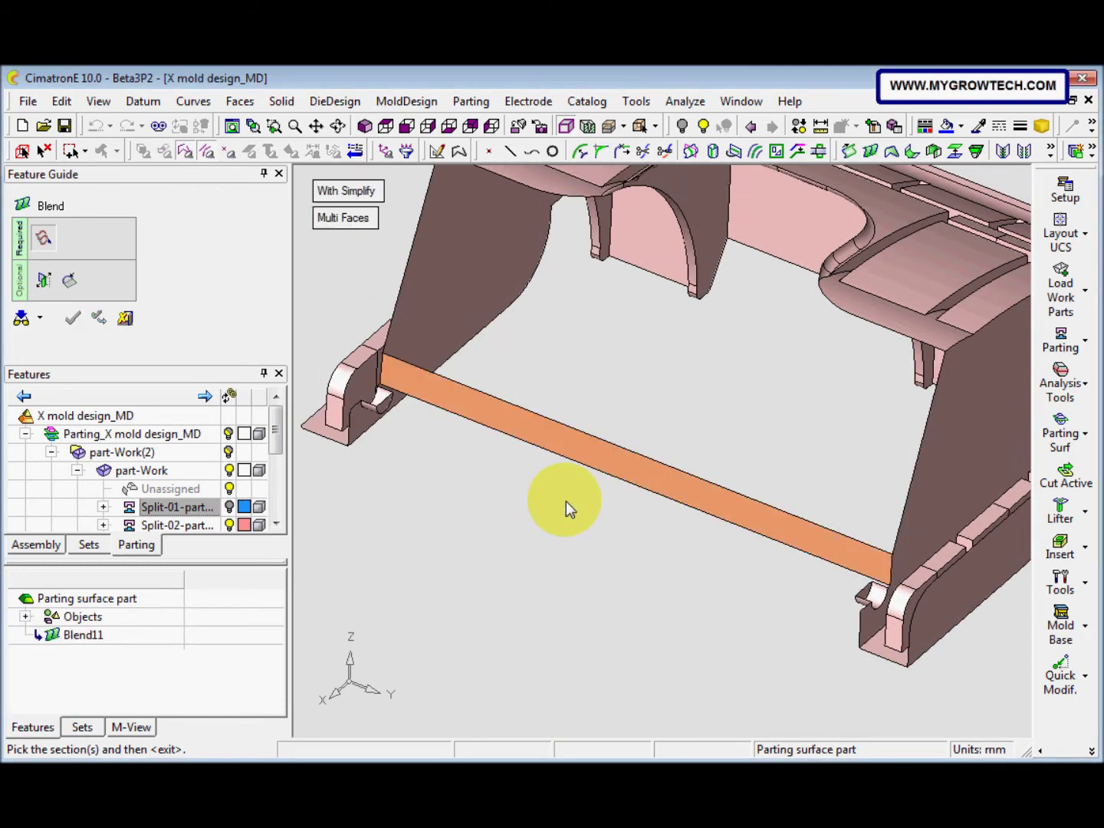
Create a Blend face between the long slanted front edges of the two side legs, above the narrow strip.
left_click(399, 310)
left_click(907, 509)
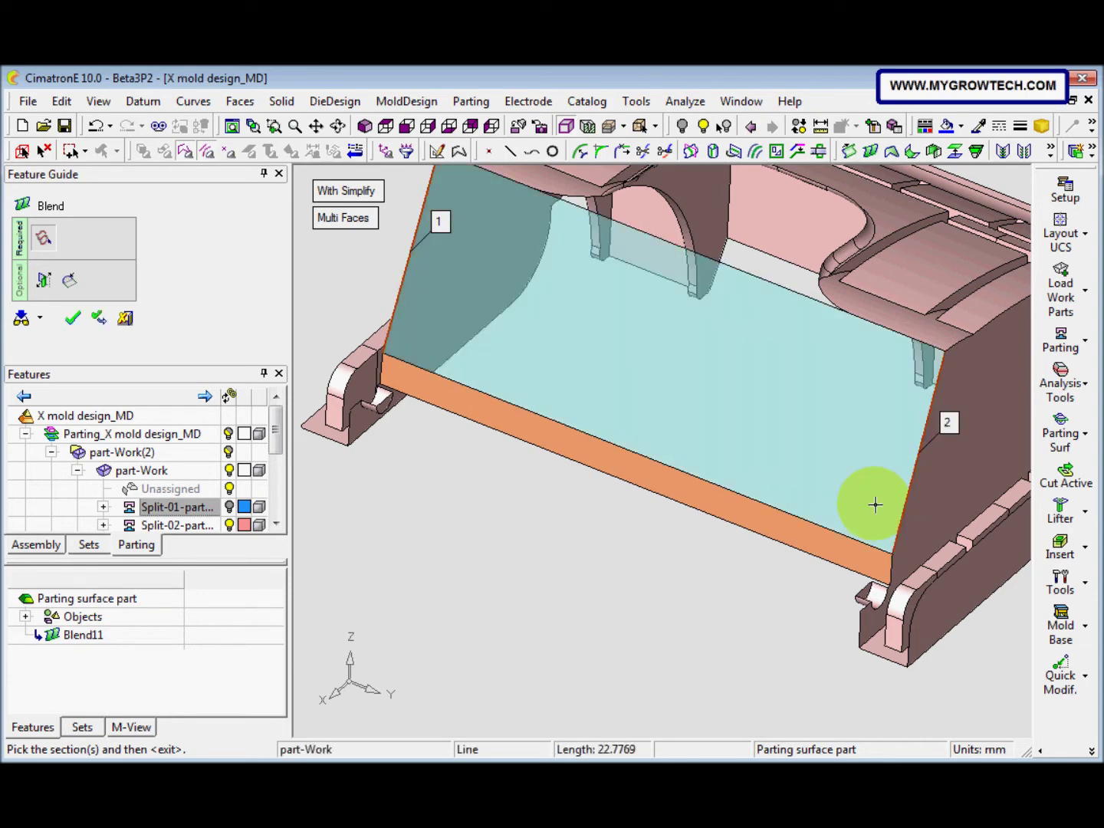
right_click(881, 512)
left_click(899, 507)
Create a Blend face across the curved cutout between the opposing curved edges nearest its open mouth.
middle_click_drag(814, 384, 528, 539)
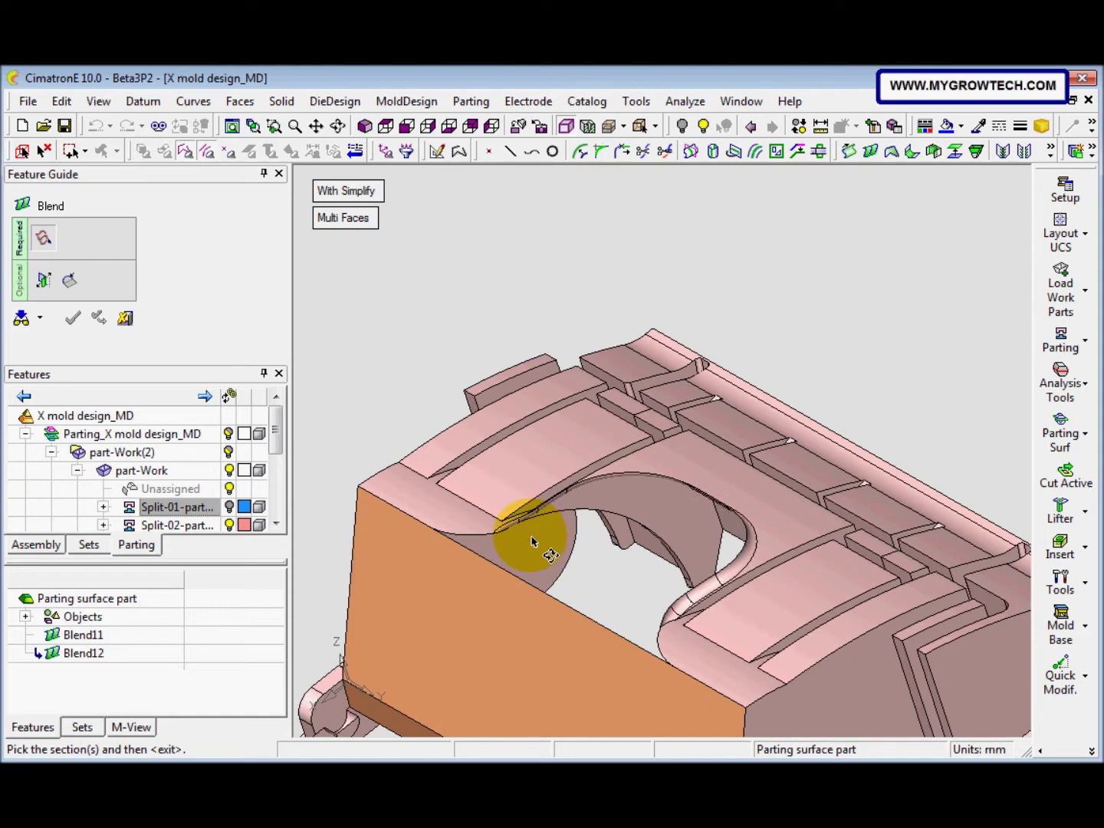
left_click(512, 529)
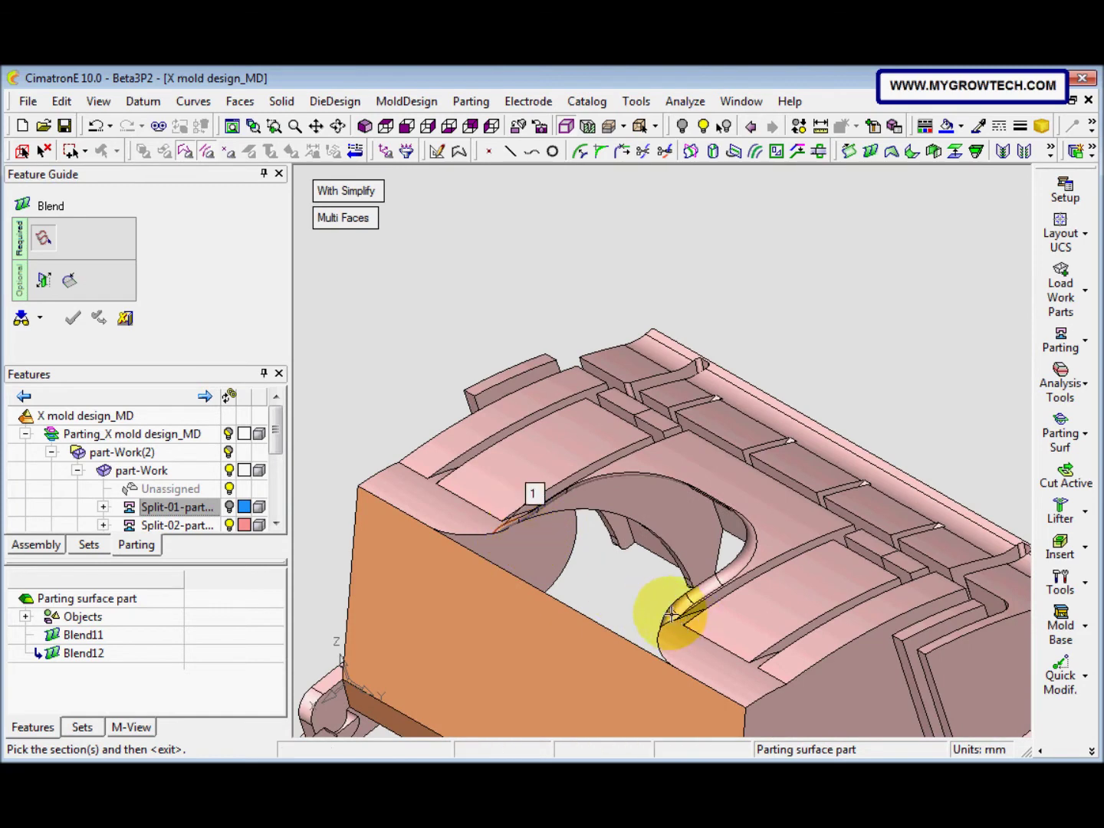
right_click(652, 606)
left_click(674, 605)
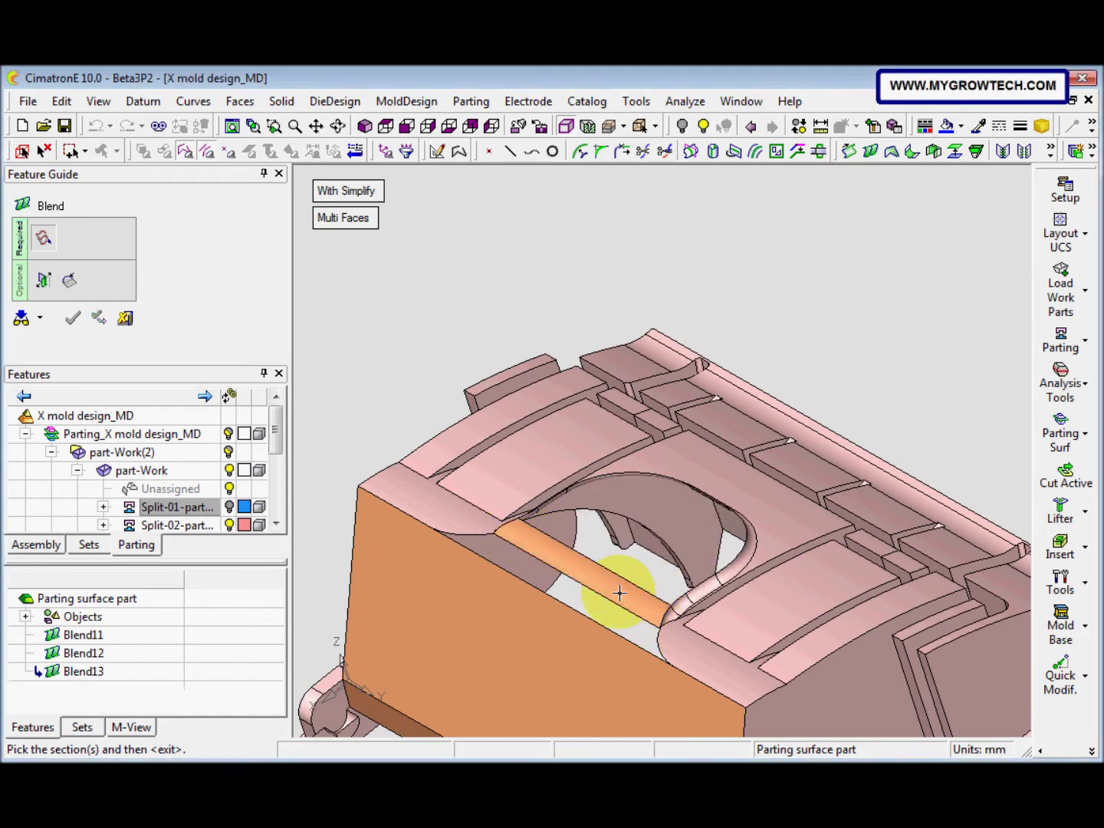
Extend the cutout closure with a Blend from the next edge to a composite chain of the small opposing edges.
middle_click_drag(529, 590, 567, 510, "ctrl")
right_click_drag(566, 510, 622, 341, "ctrl")
left_click(717, 584)
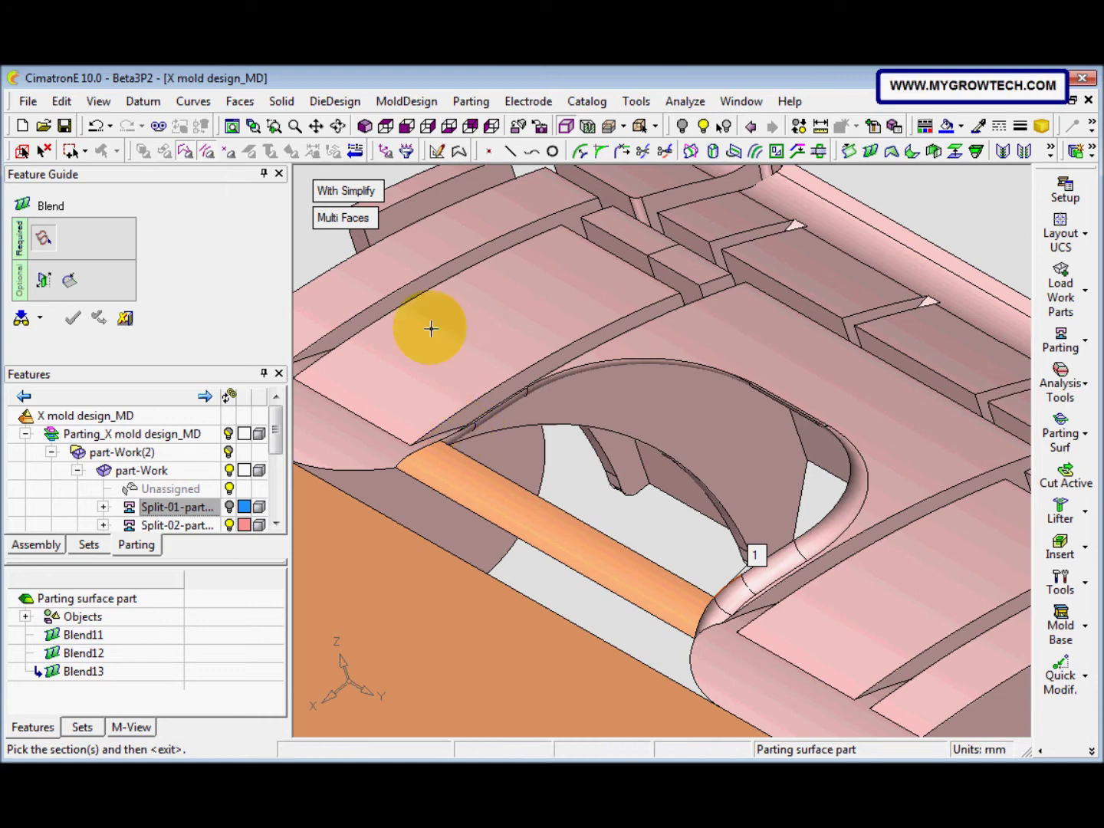
left_click(458, 151)
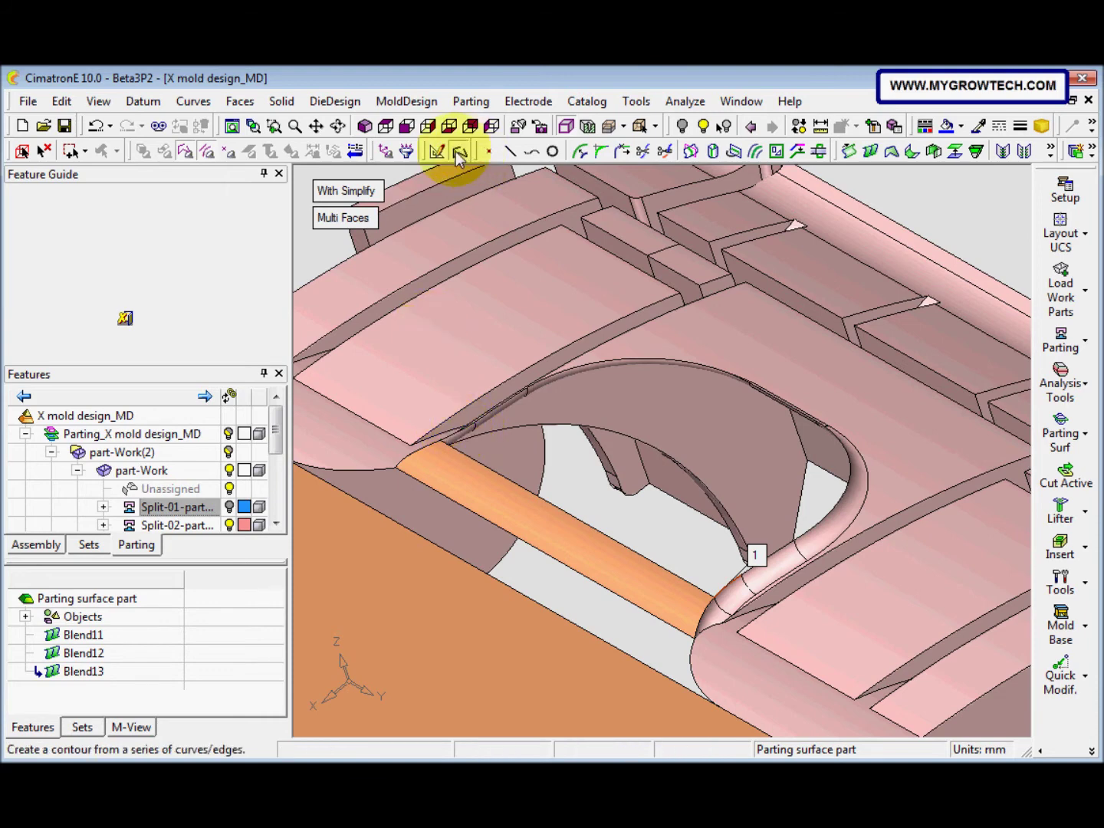
left_click(469, 431)
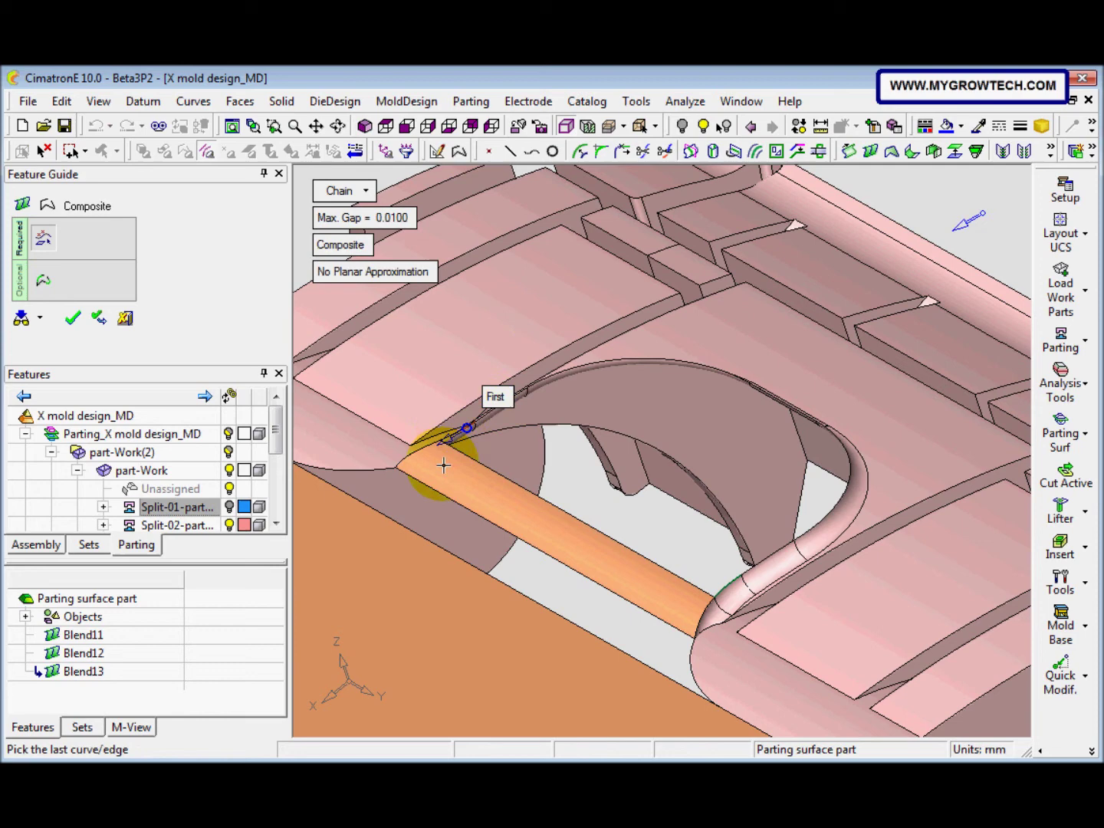
scroll(493, 329, "up", 3)
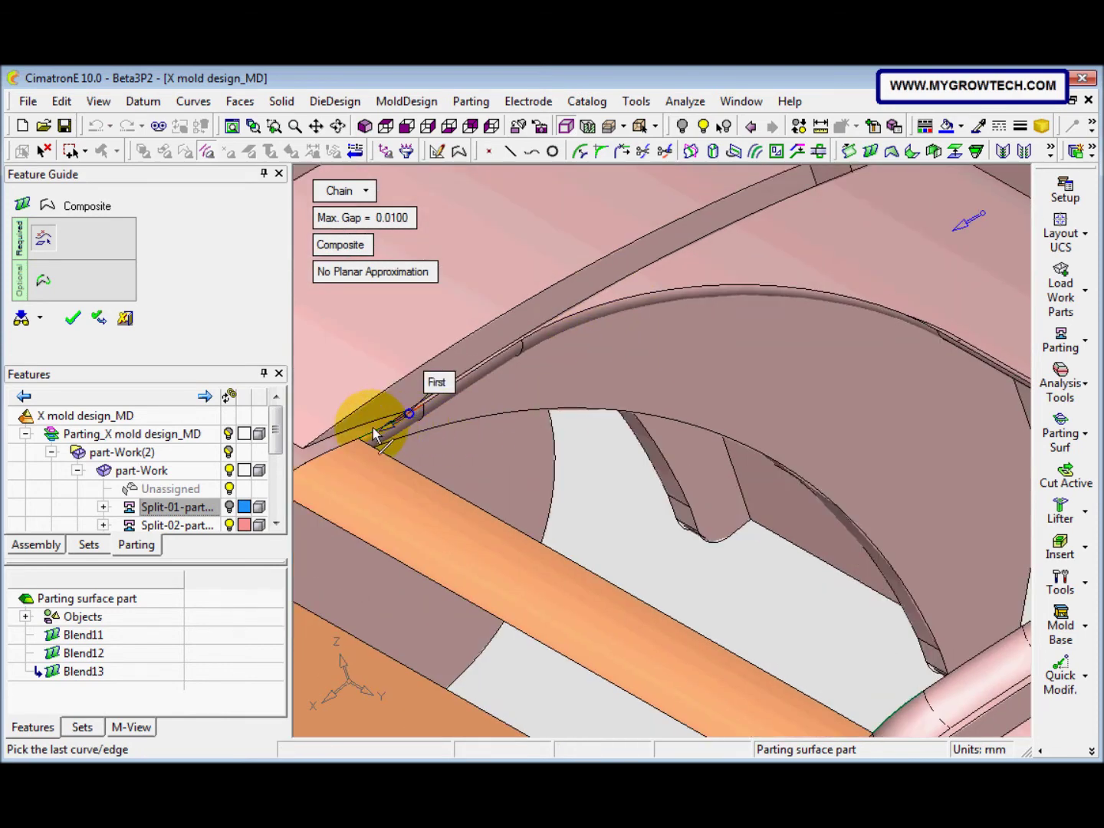
left_click(374, 431)
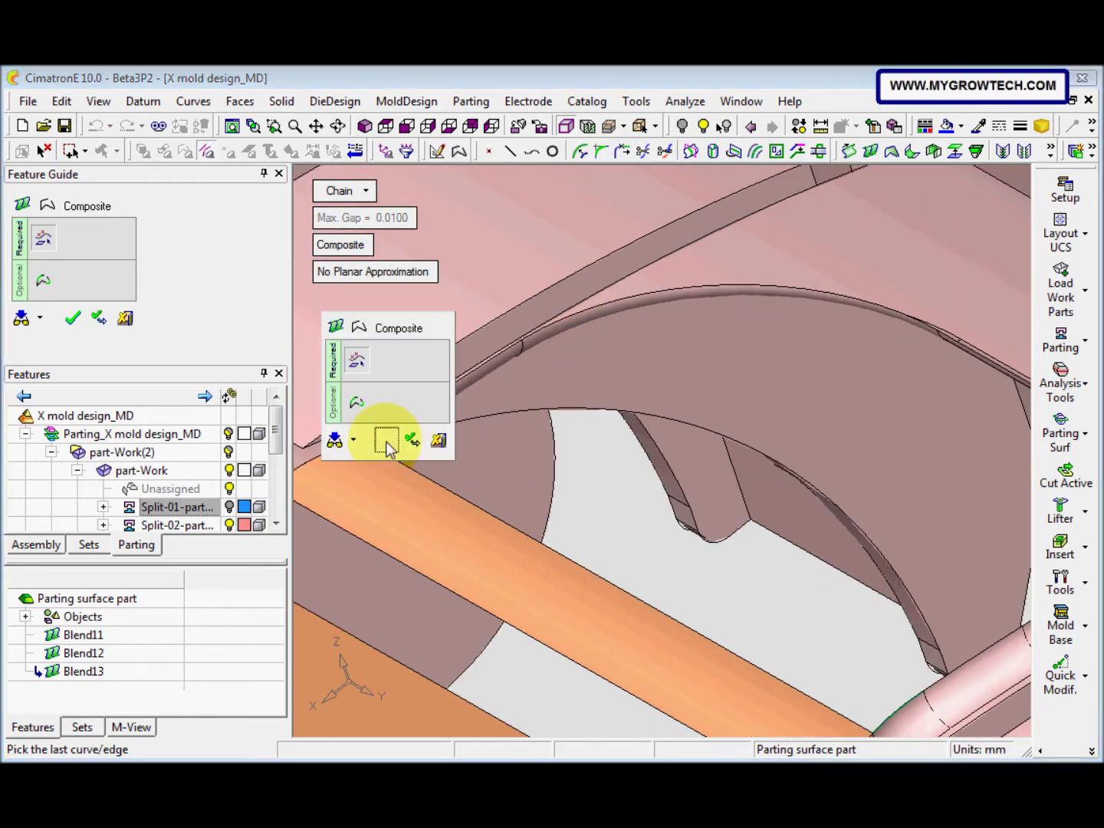
left_click(387, 440)
left_click(497, 471)
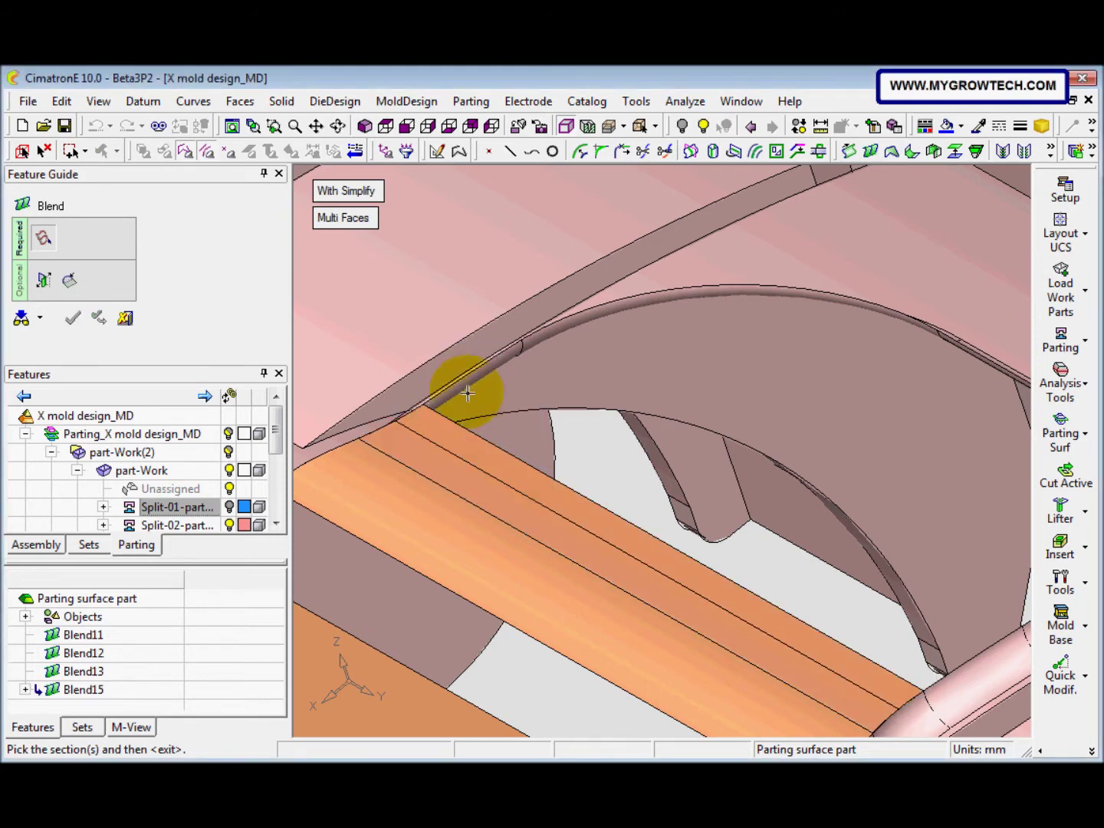
Create a further Blend face across the cutout between its next pair of opposing side edges and finish the command.
left_click(466, 376)
middle_click_drag(567, 431, 449, 377, "ctrl")
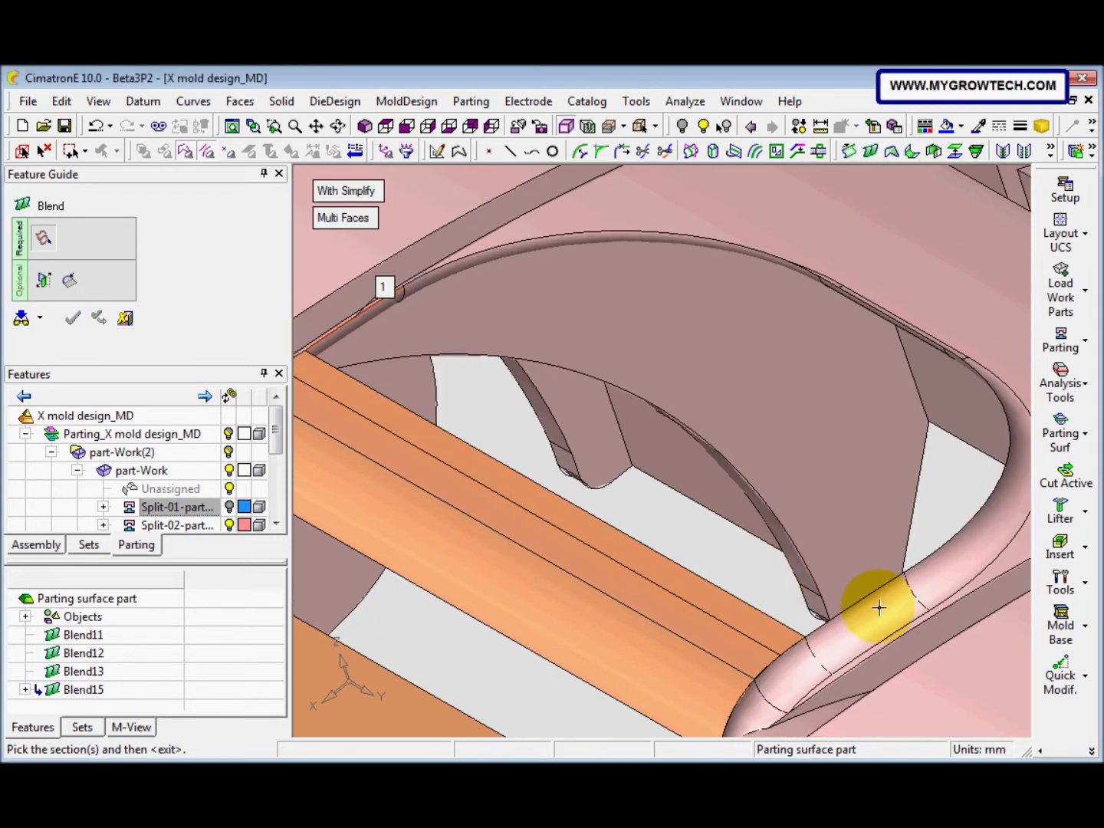
left_click(862, 596)
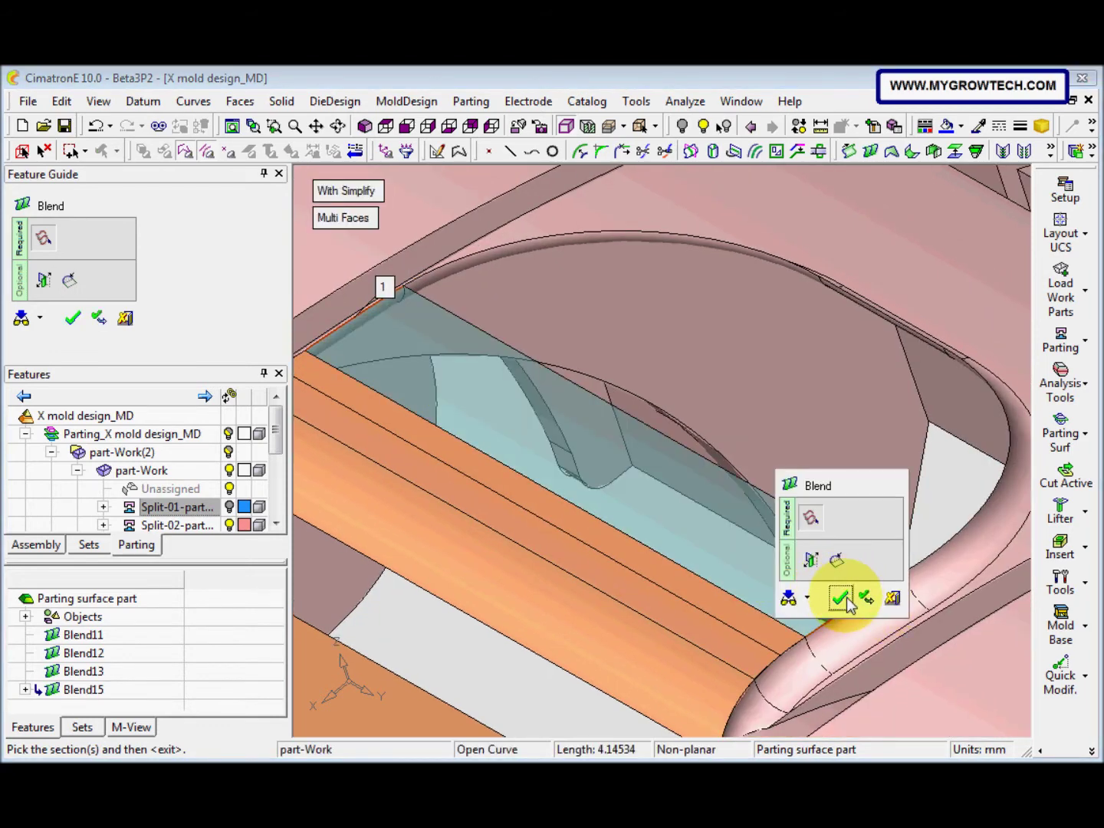
left_click(846, 598)
left_click_drag(778, 545, 729, 576, "ctrl")
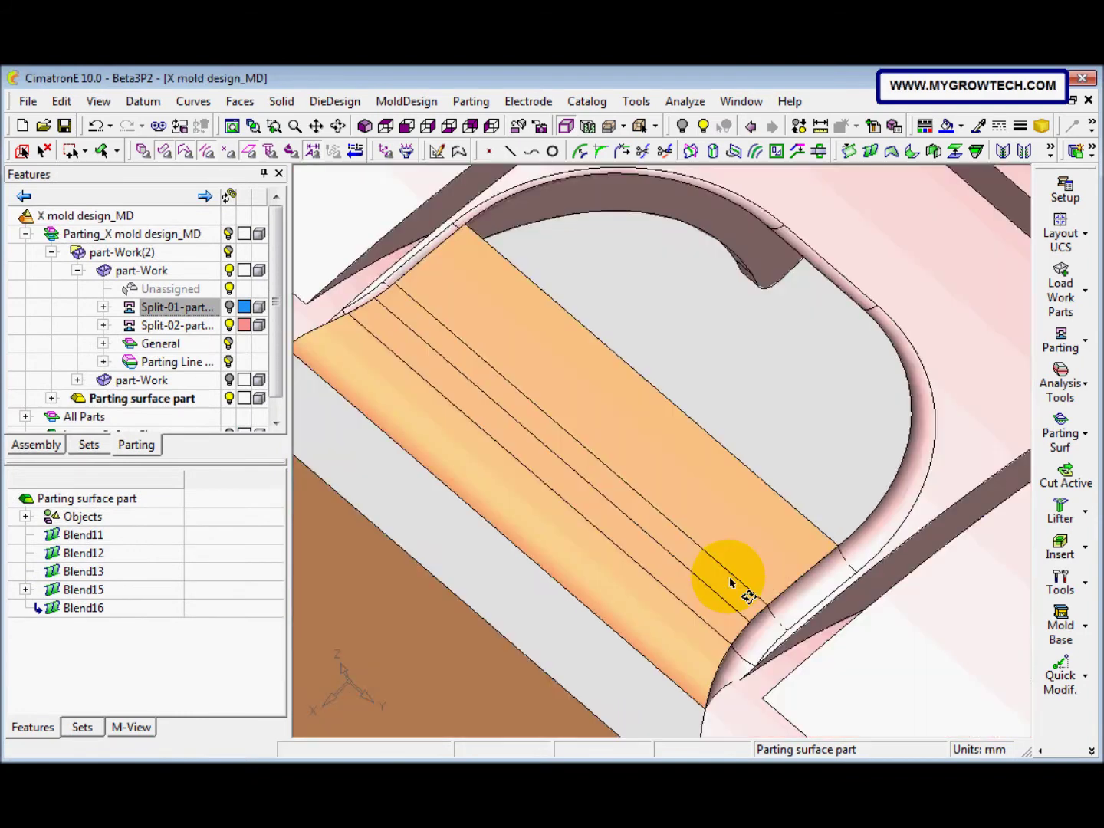
Create a closed Composite chain around the remaining cutout opening, from the last blend's straight edge along the curved rim.
middle_click_drag(714, 513, 690, 680)
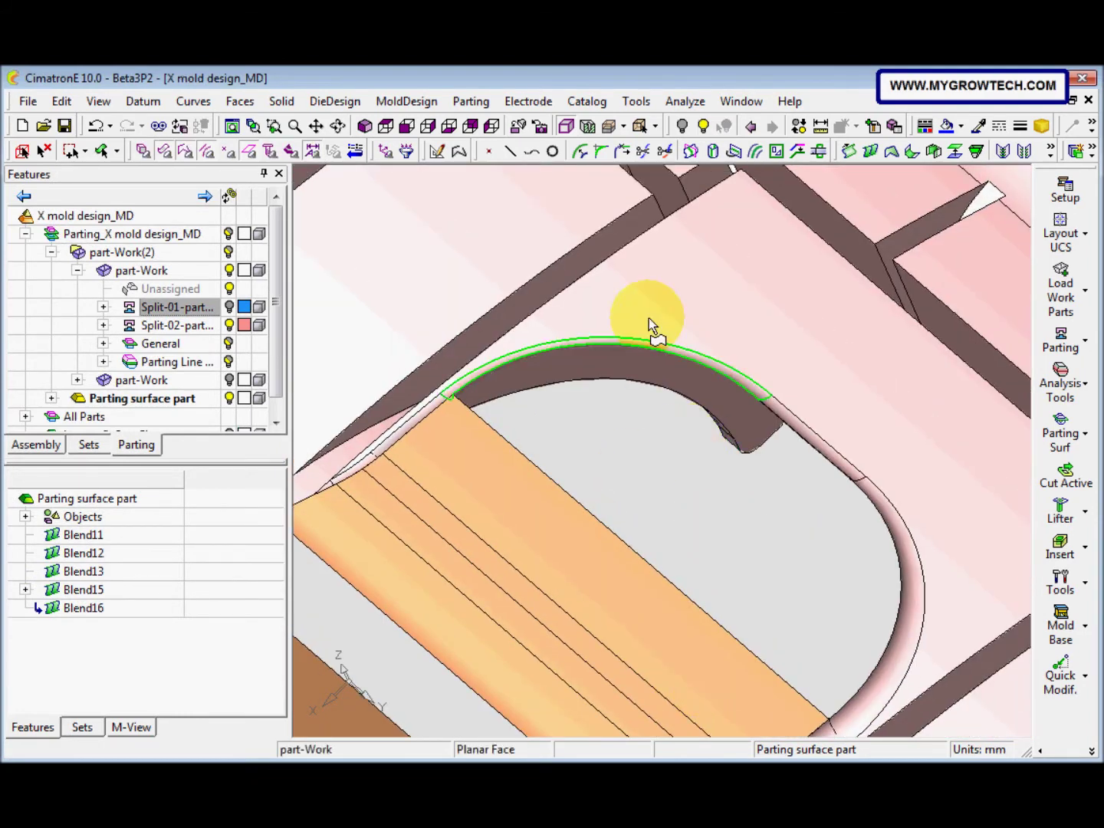
left_click(459, 151)
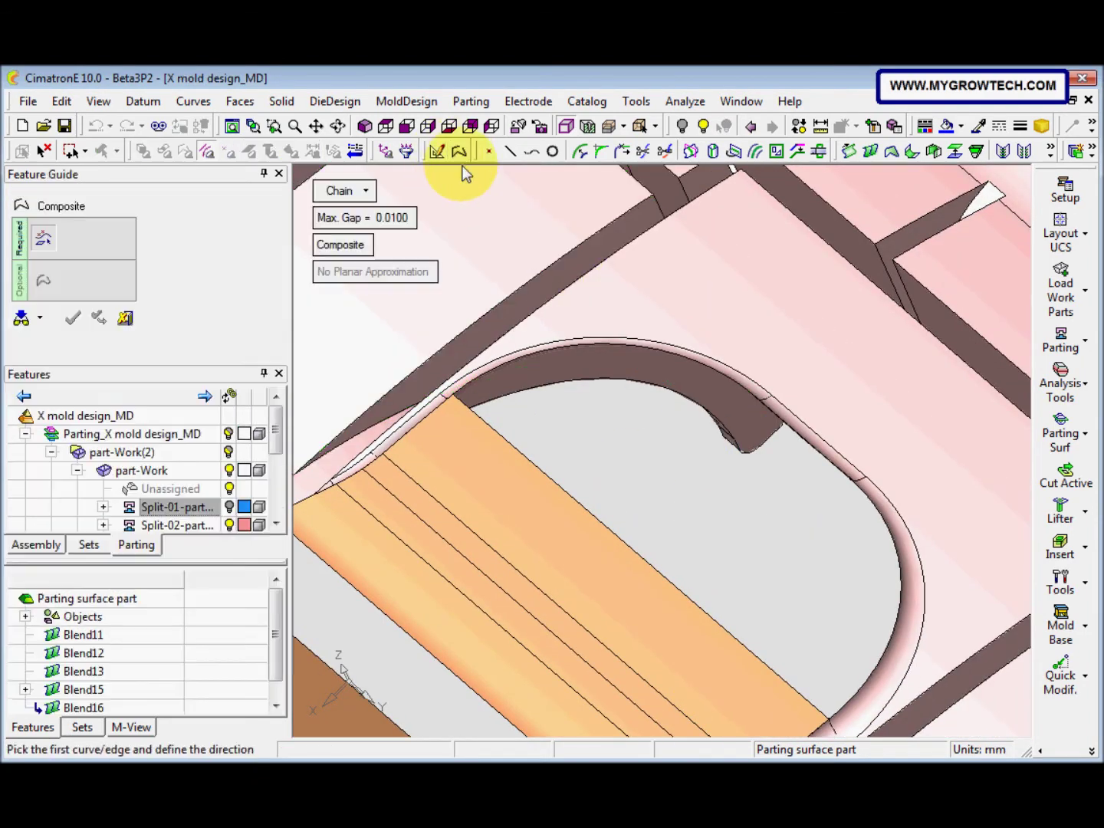
left_click(533, 453)
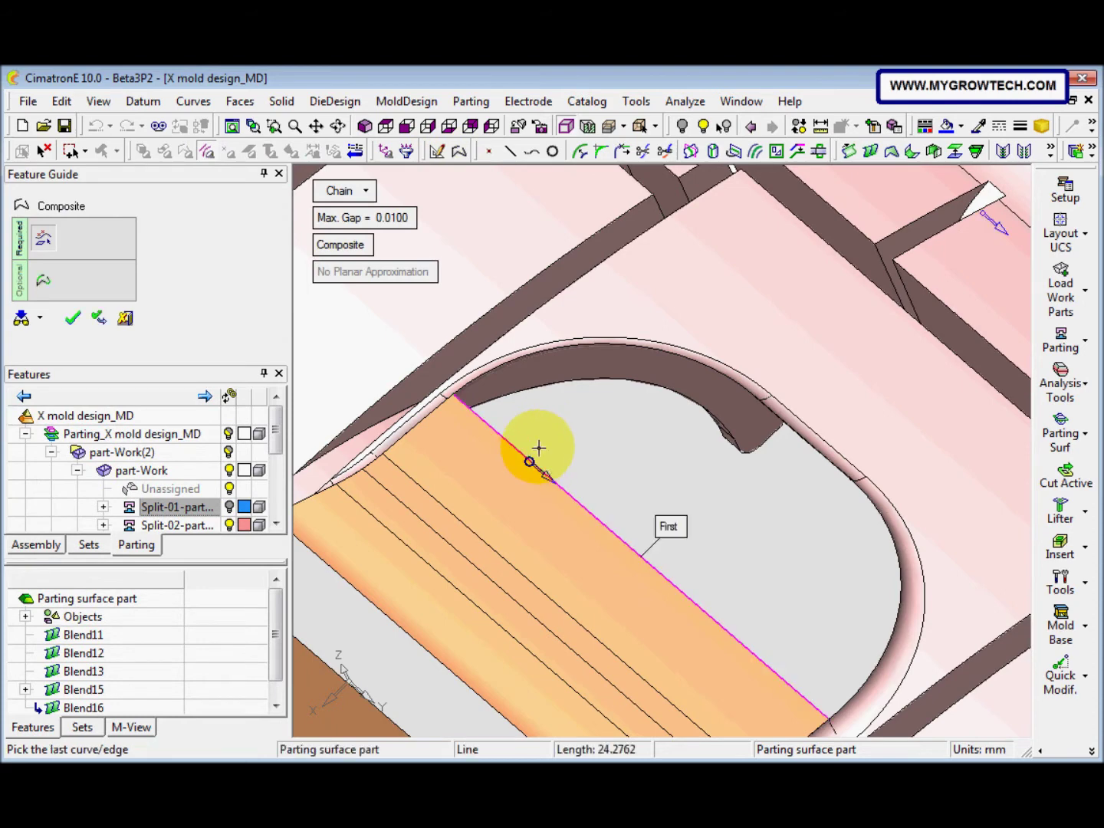
left_click(485, 381)
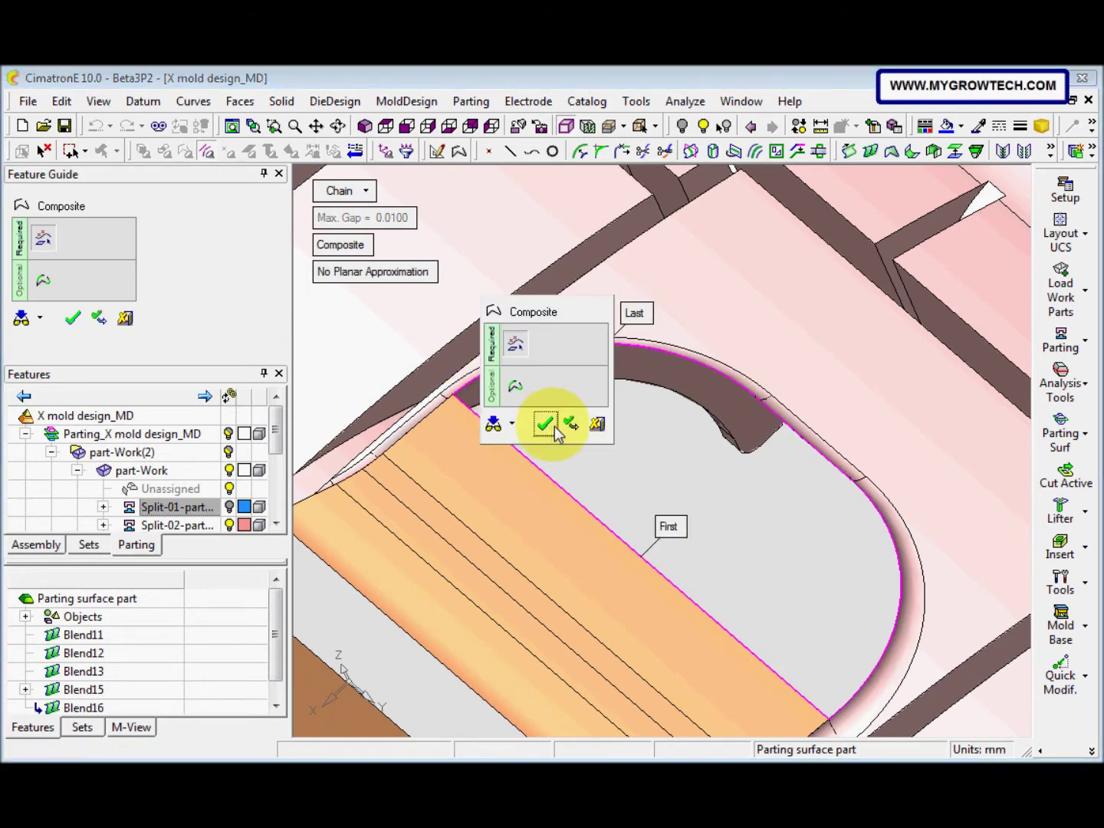
left_click(543, 427)
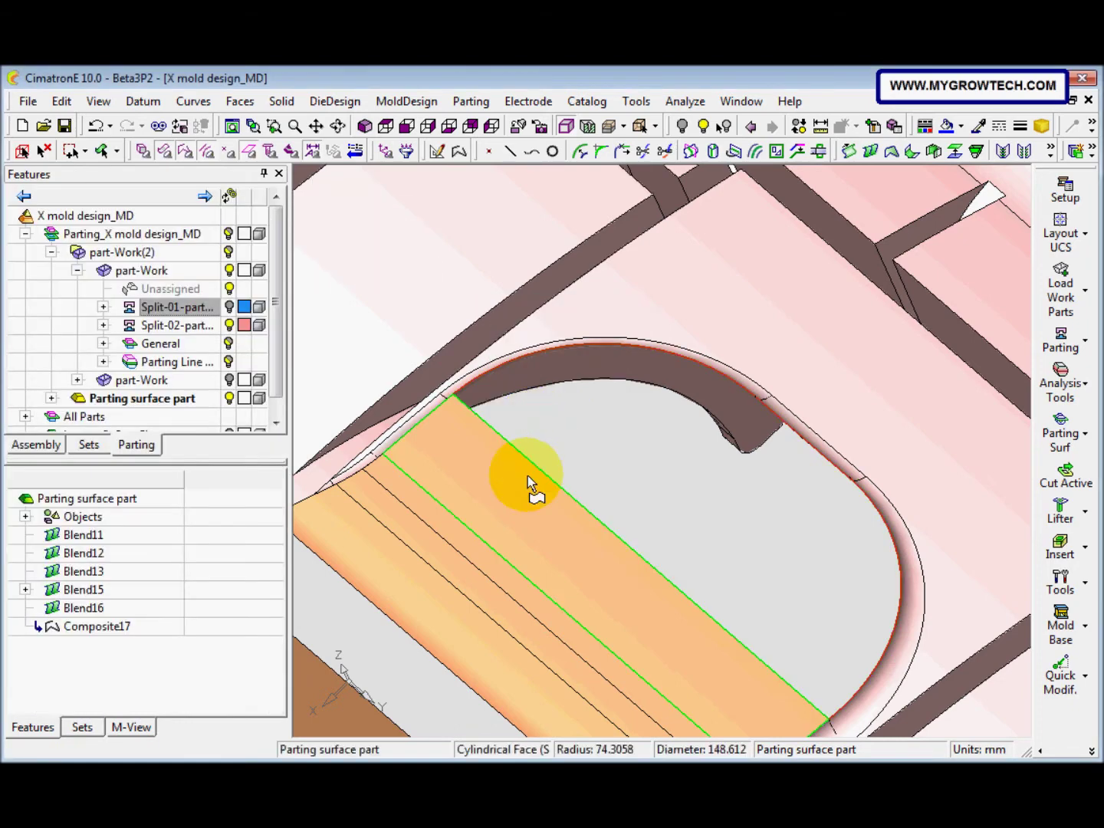
Fill the closed composite contour in the cutout with a Bounded face using a maximum gap of 0.01.
left_click_drag(527, 477, 491, 414, "ctrl")
left_click(240, 100)
left_click(298, 211)
left_click(583, 424)
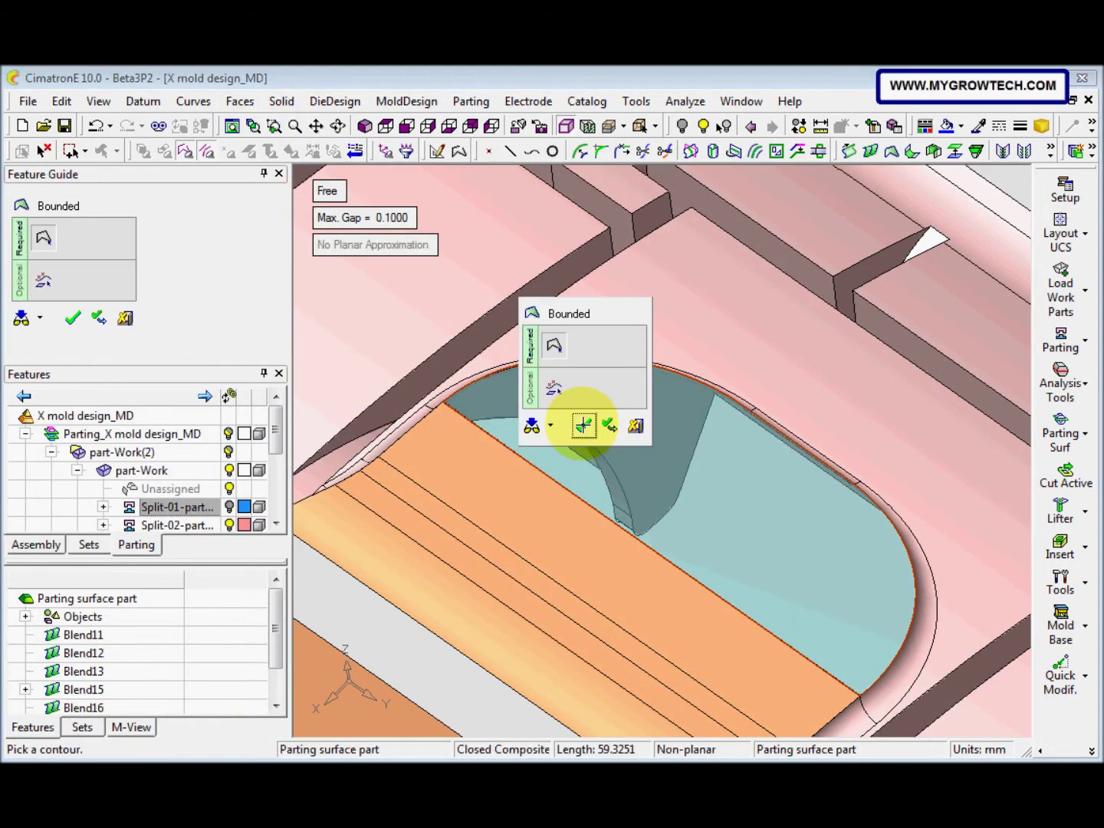
left_click(382, 217)
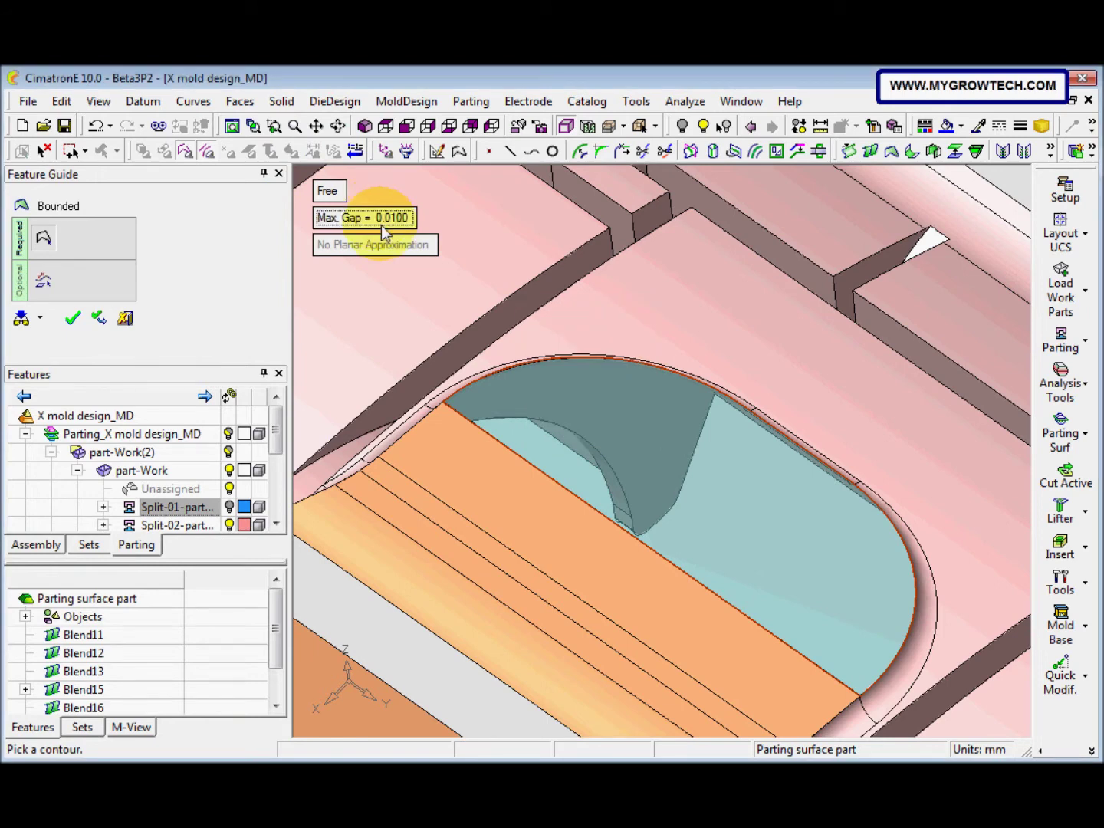
middle_click(545, 460)
left_click(547, 462)
left_click(545, 459)
left_click_drag(538, 476, 647, 479, "ctrl")
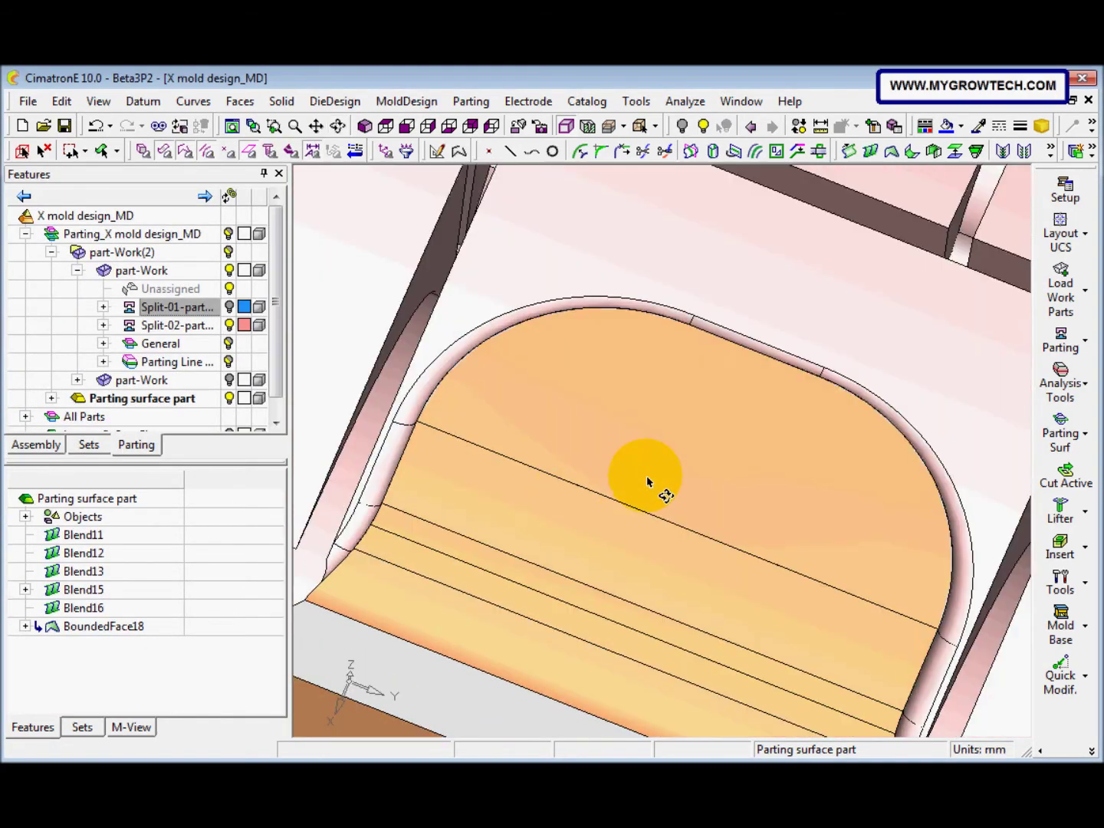
Use Modify Boundary on the cylindrical face beside the cutout to generate its full untrimmed cylinder, keeping the original face.
right_click_drag(605, 499, 589, 575, "ctrl")
left_click_drag(604, 591, 660, 490, "ctrl")
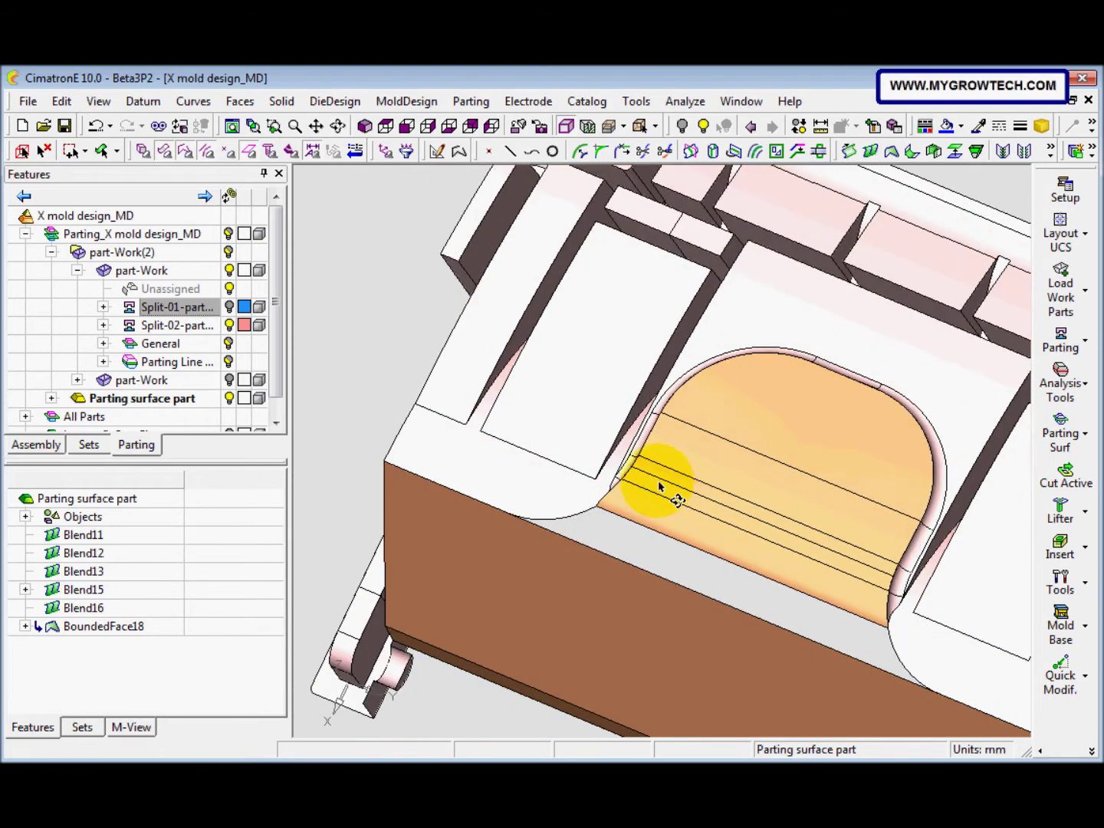
scroll(638, 529, "down", 1)
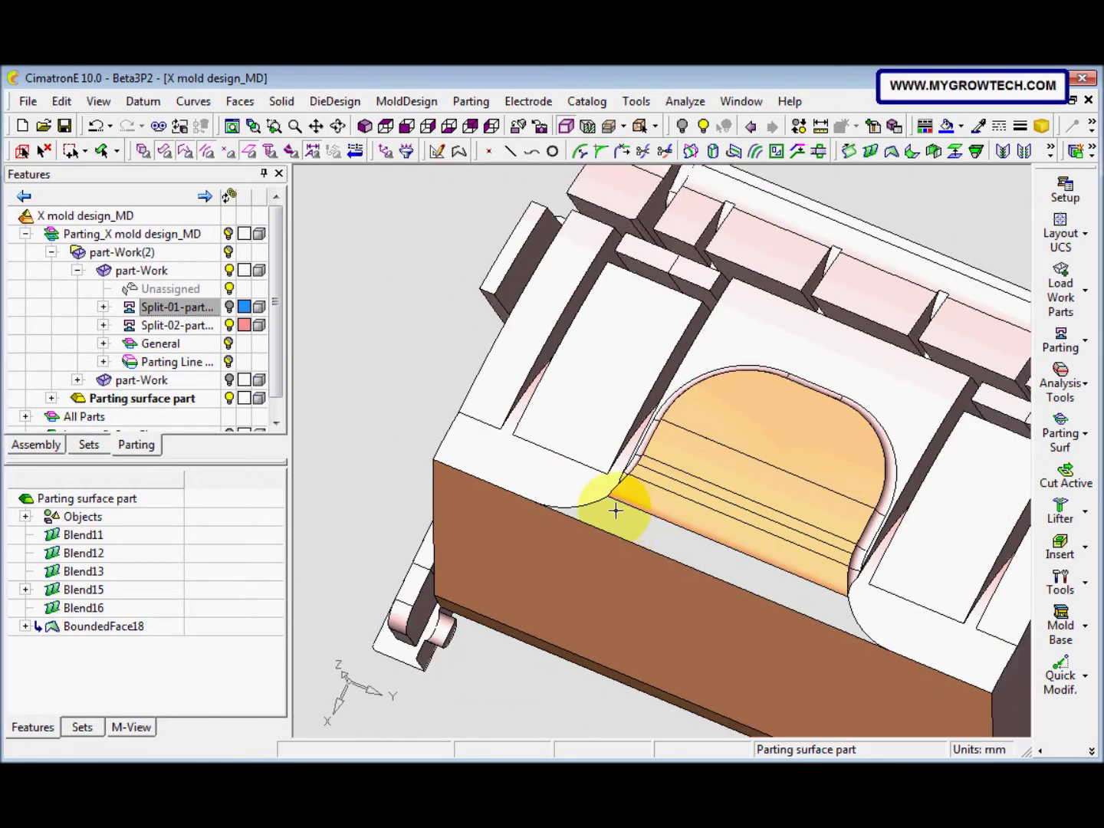
left_click_drag(616, 510, 633, 562, "ctrl")
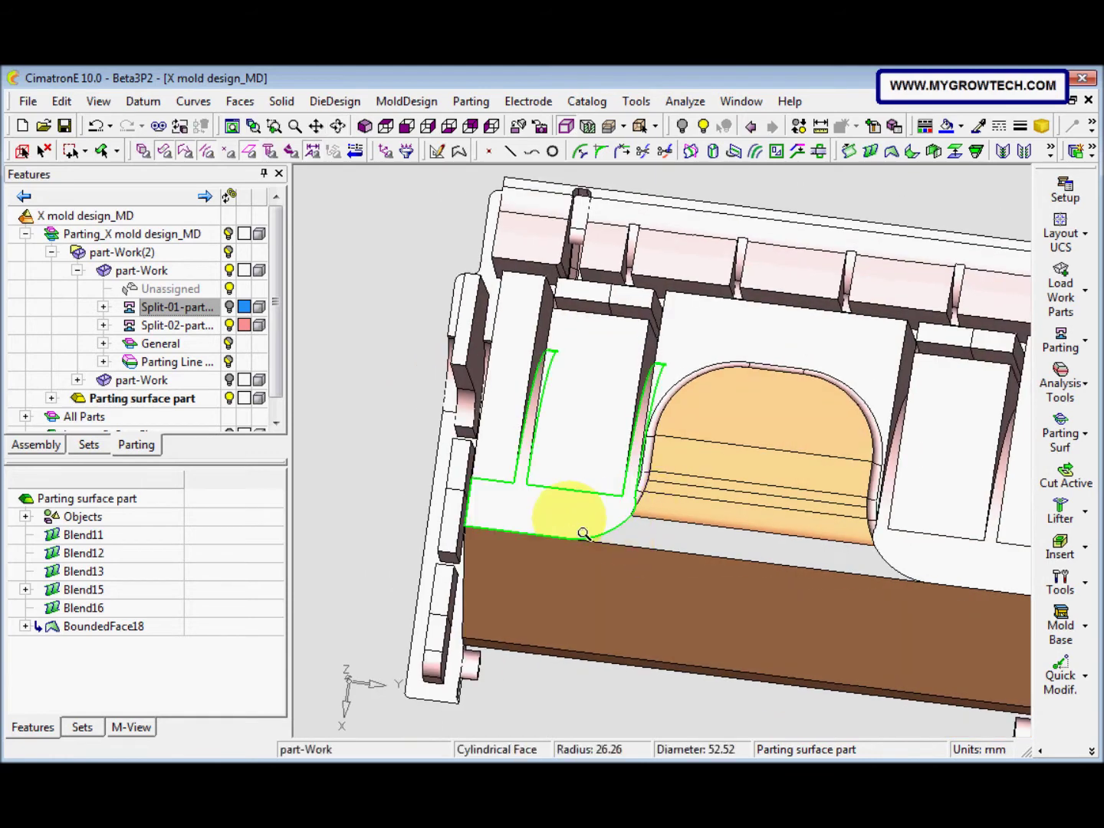
left_click(242, 102)
mouse_move(272, 591)
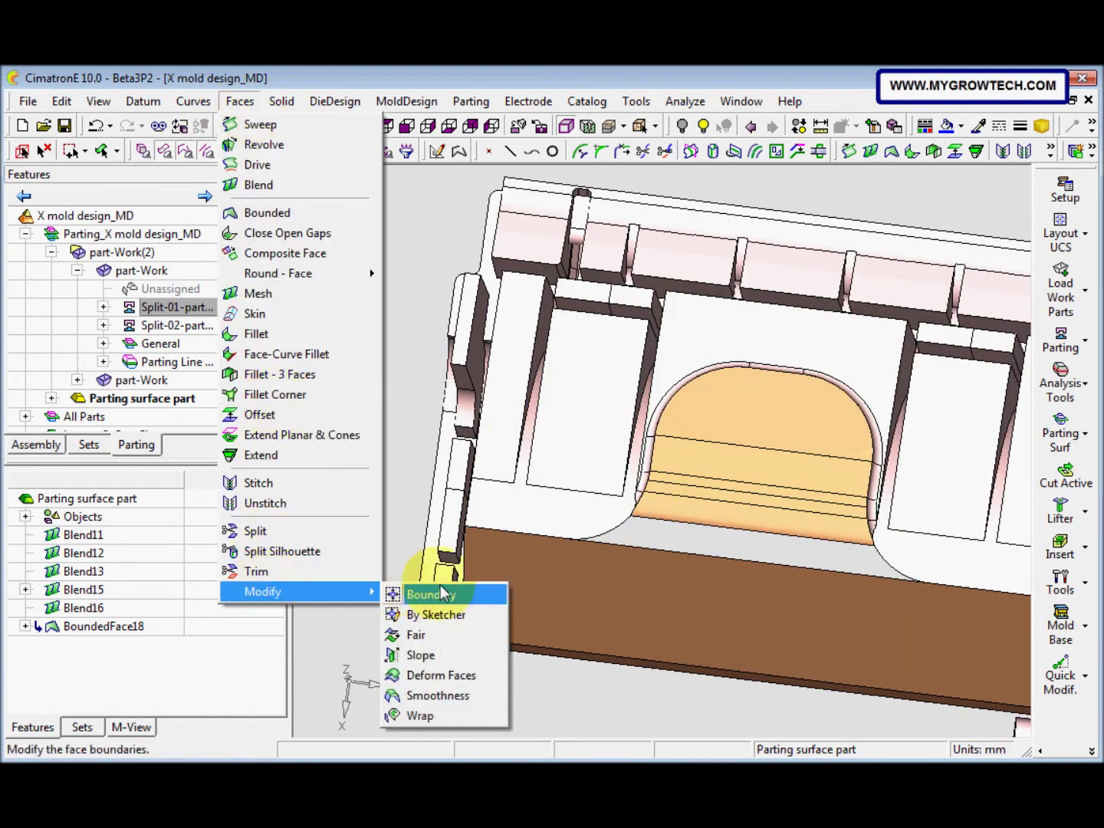
left_click(442, 592)
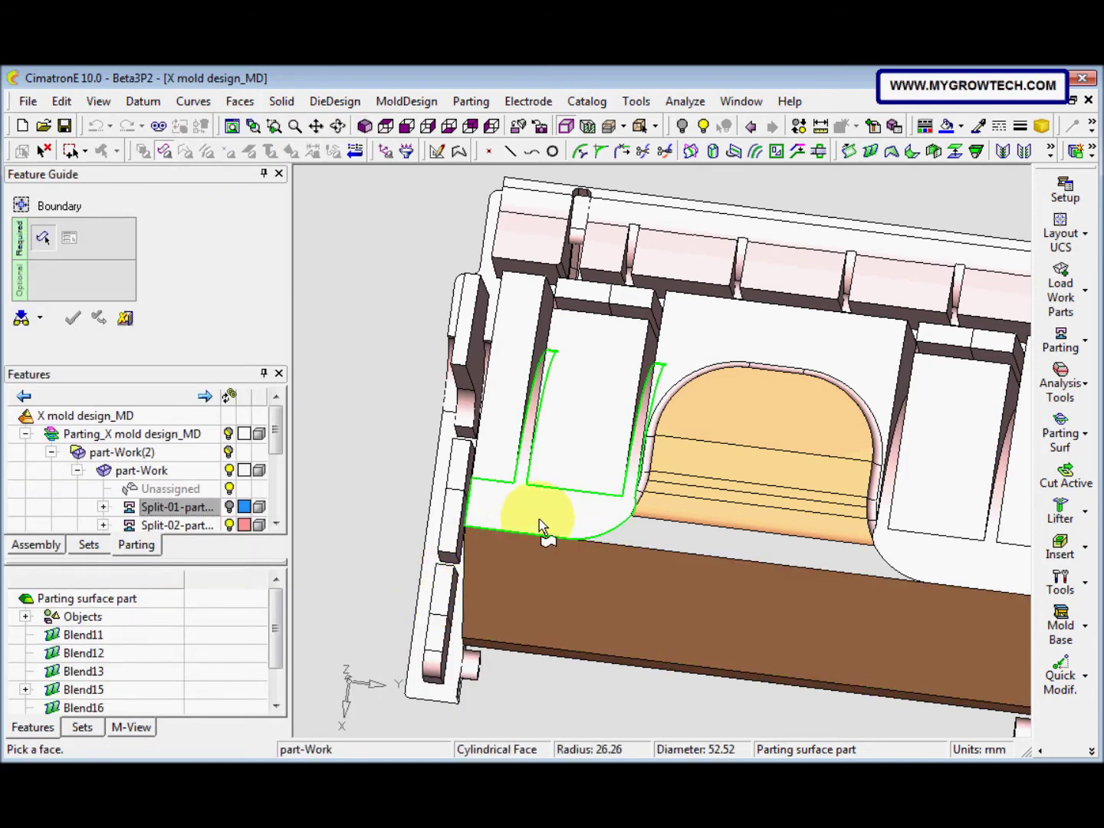
left_click(539, 519)
scroll(552, 535, "down", 4)
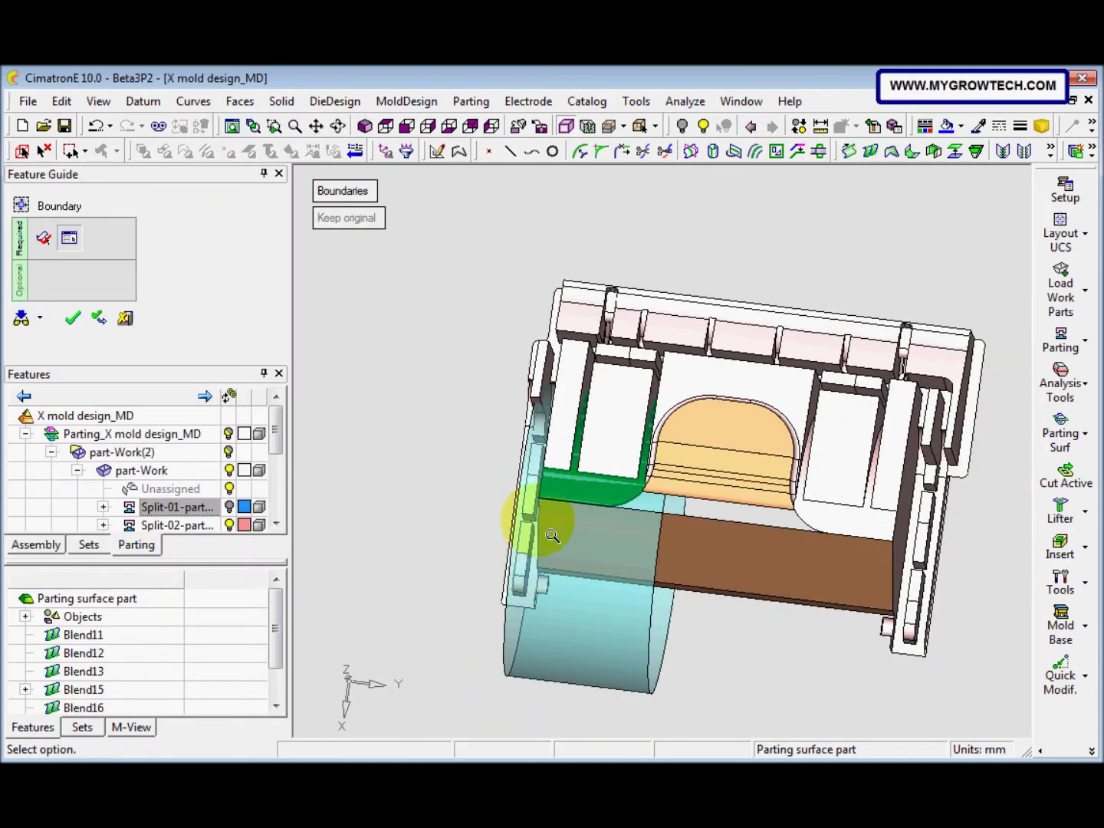
right_click(456, 491)
left_click(455, 491)
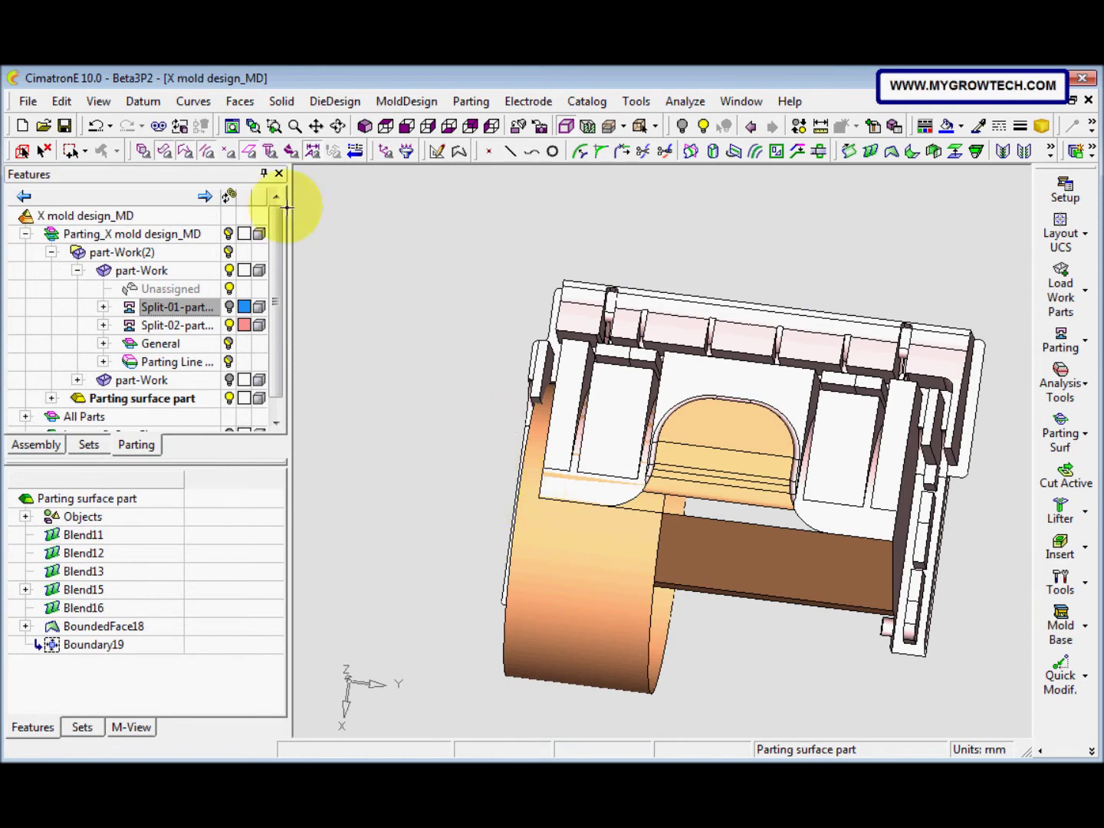
Modify the full cylinder's boundary By Sketcher with the Original Surface option, stretching its side line to span the part's full width.
left_click(239, 107)
mouse_move(284, 590)
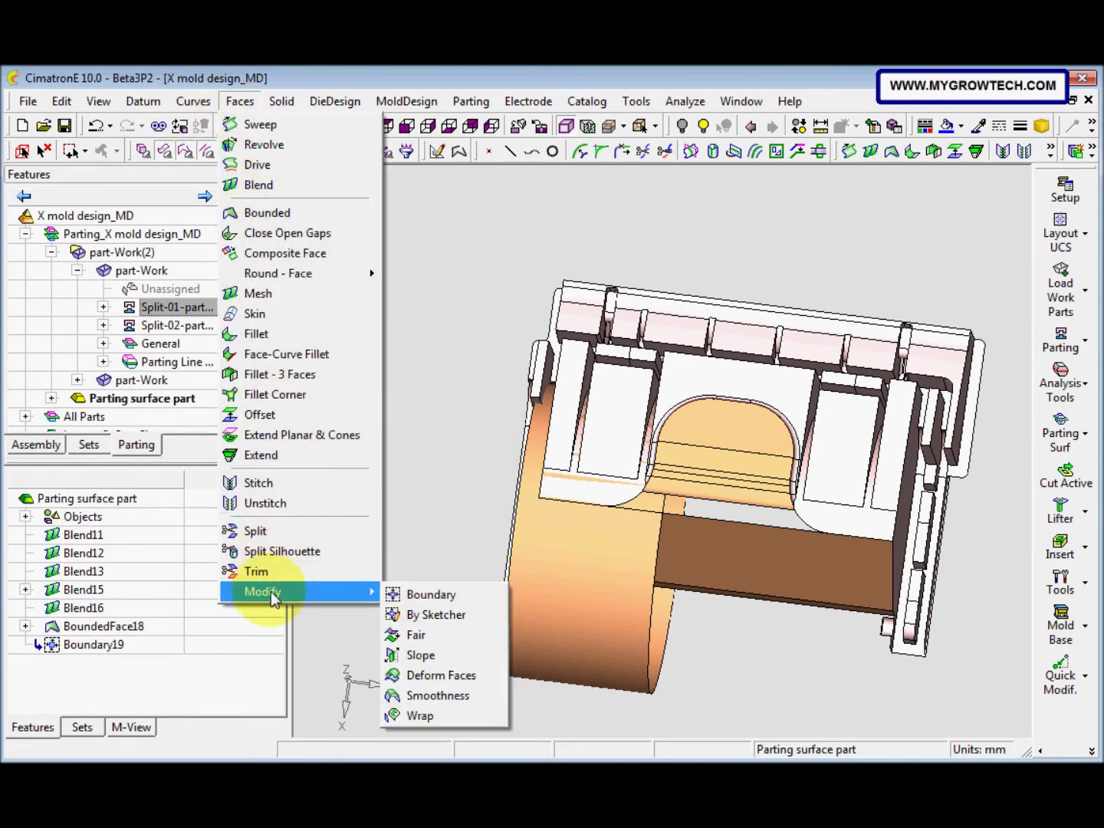
left_click(437, 604)
left_click(591, 598)
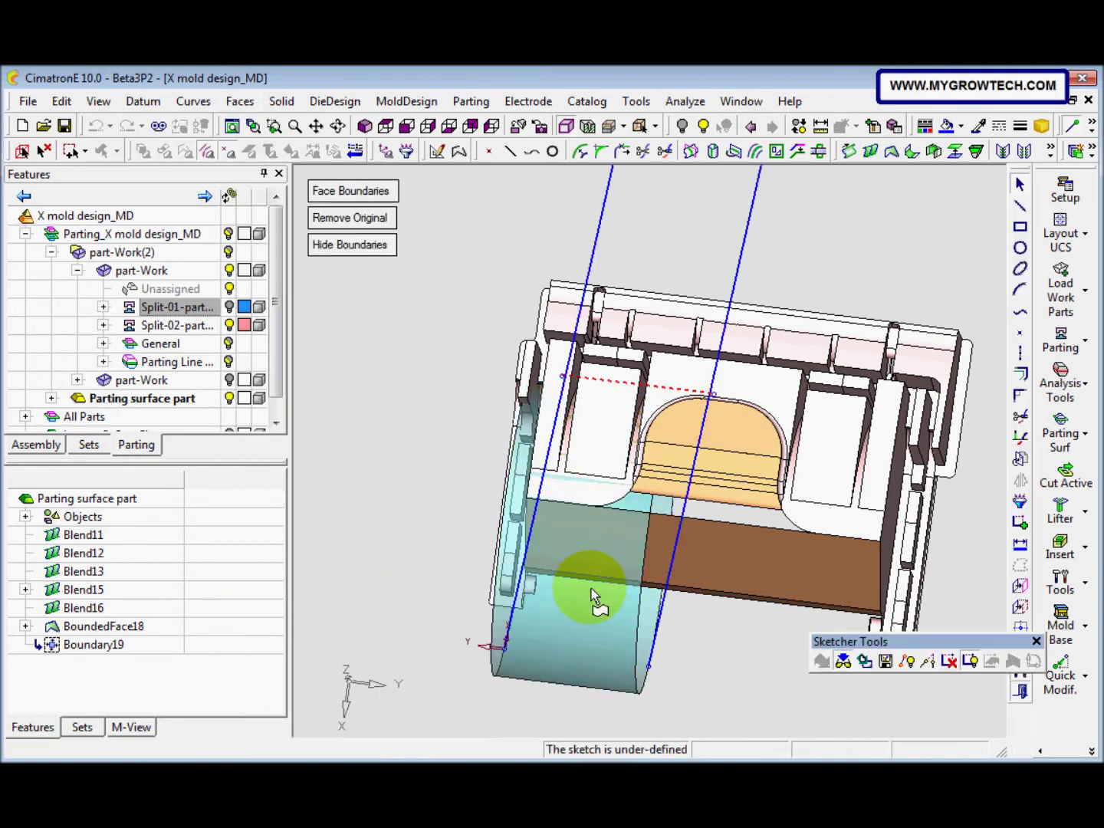
left_click(382, 197)
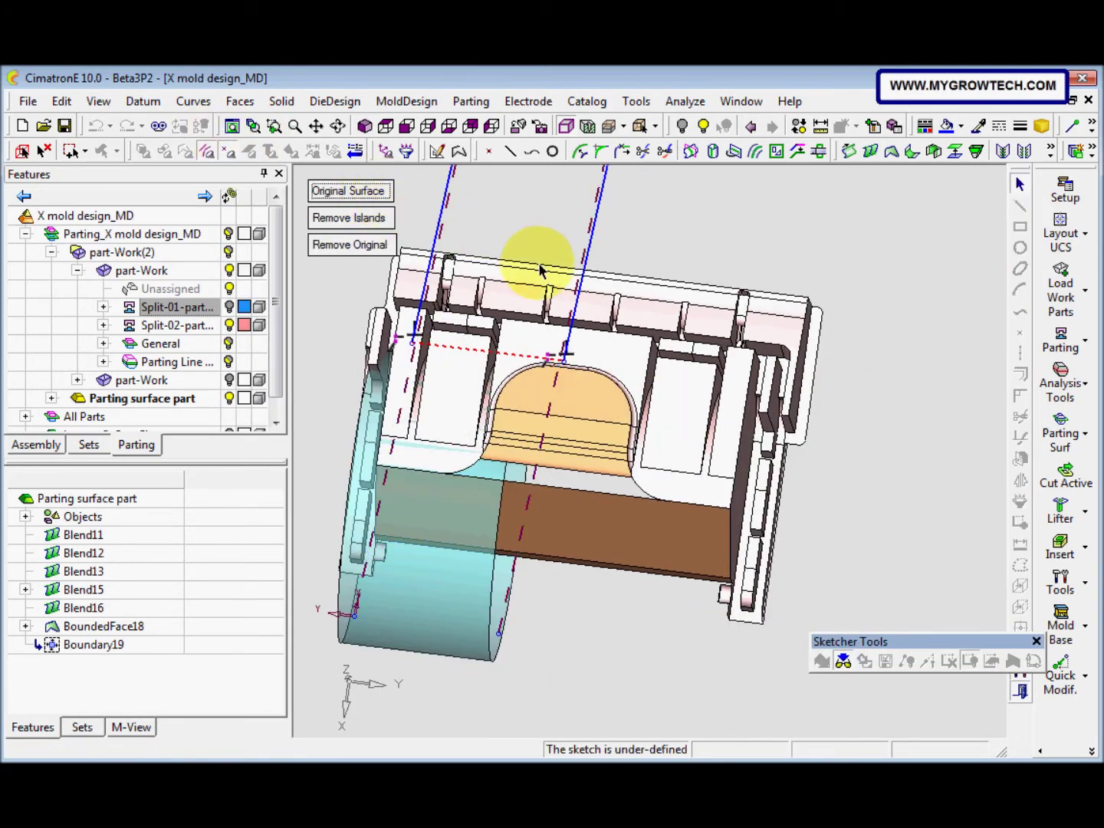
left_click_drag(540, 264, 571, 278, "ctrl")
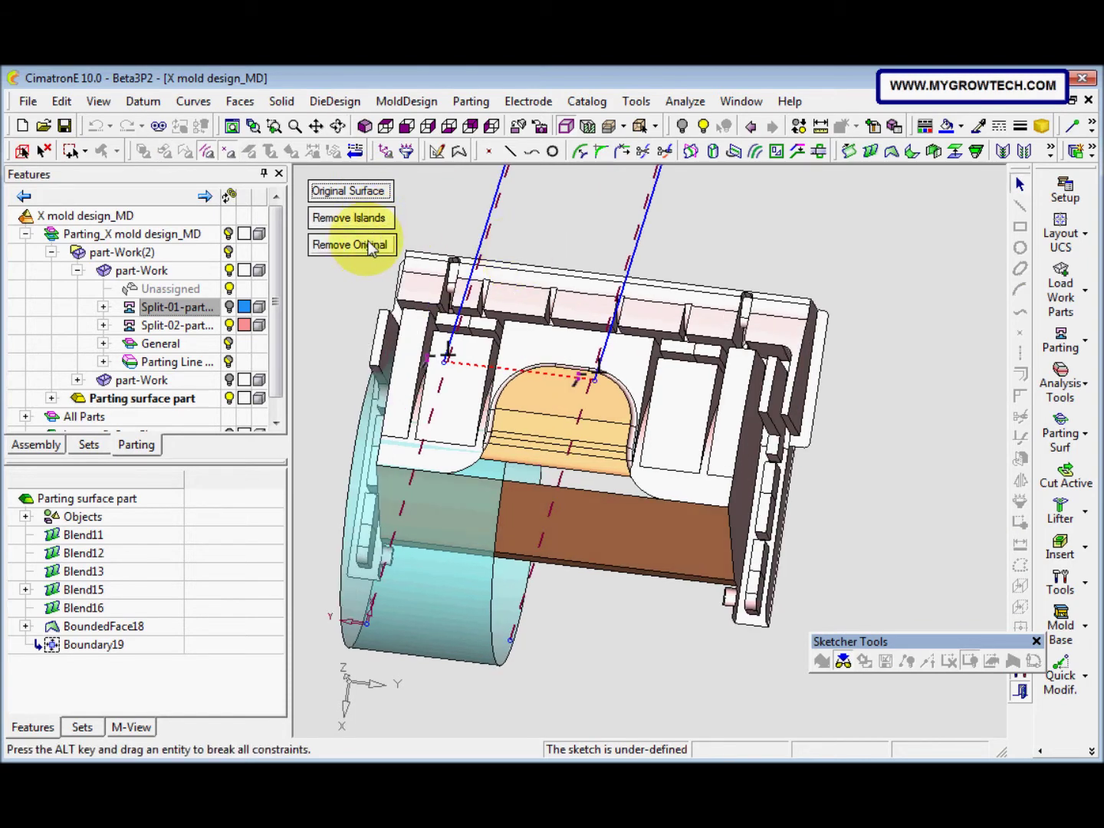
mouse_move(504, 470)
left_mouse_down("ctrl")
mouse_move(503, 434)
mouse_move(507, 445)
mouse_move(482, 444)
left_mouse_up("ctrl")
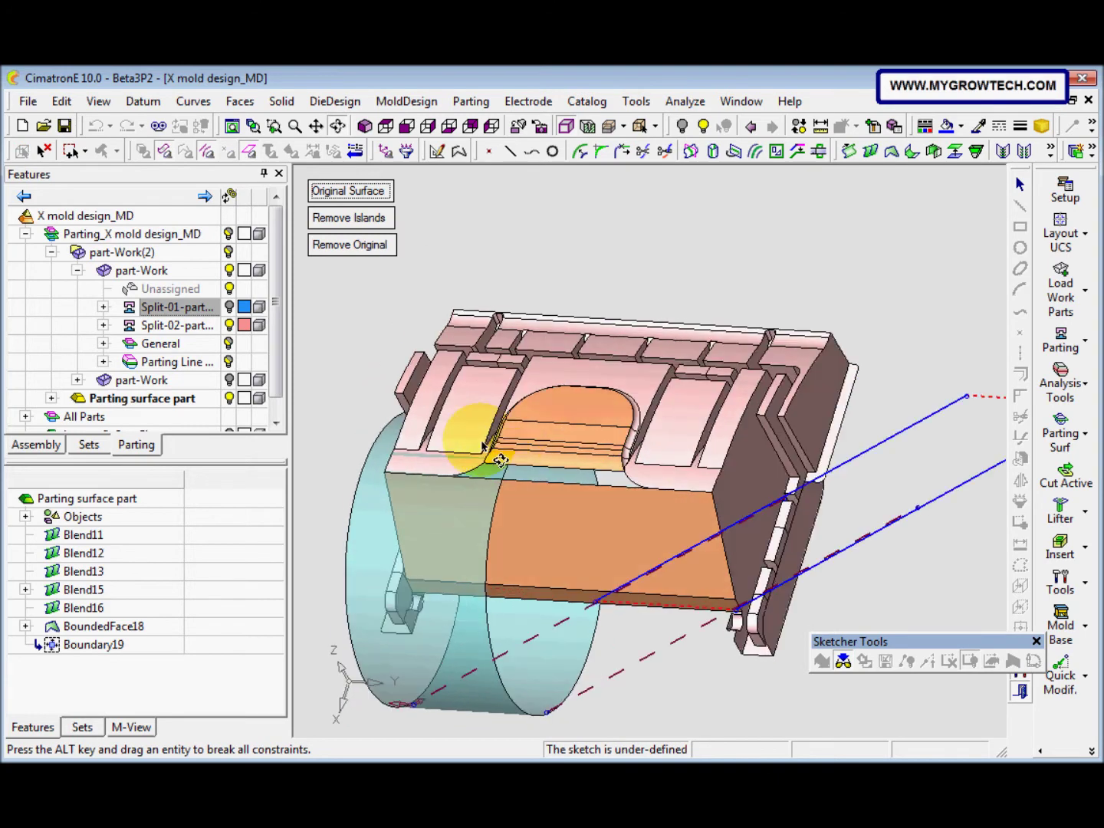
middle_click_drag(663, 402, 534, 400, "ctrl")
right_click_drag(535, 400, 598, 495, "ctrl")
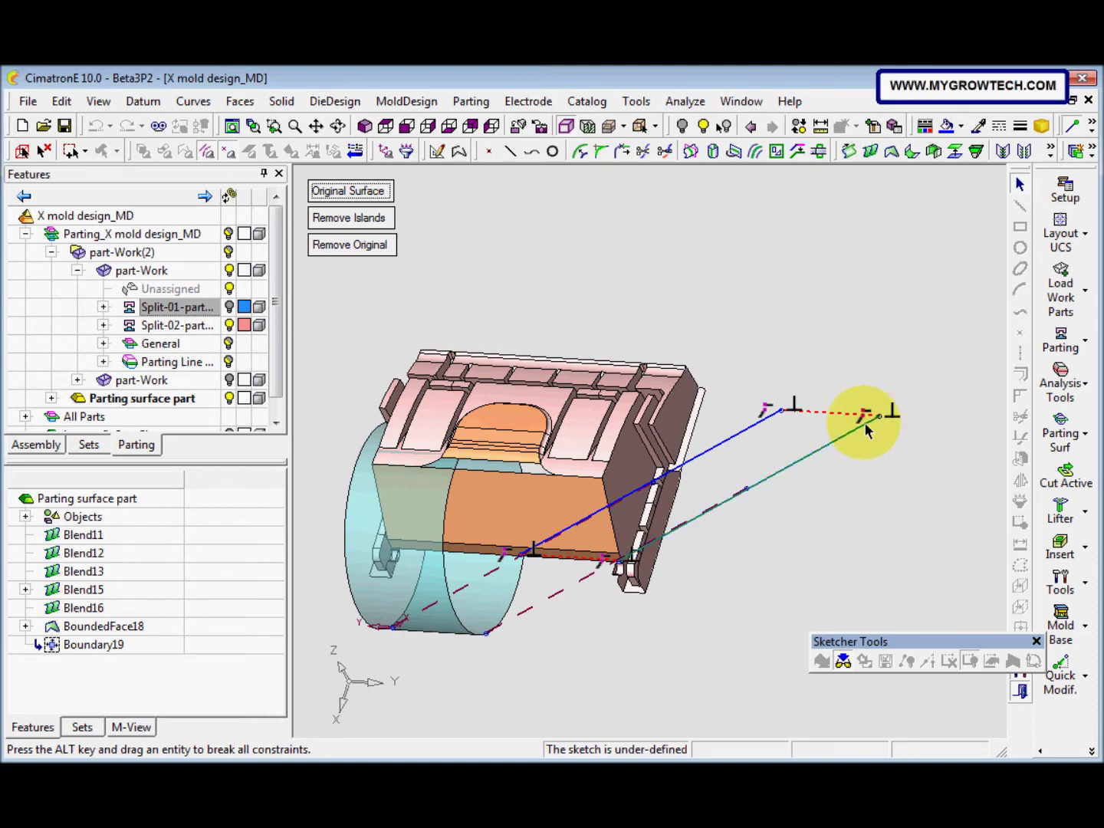
mouse_move(887, 422)
left_mouse_down()
mouse_move(958, 452)
mouse_move(998, 449)
left_mouse_up()
mouse_move(727, 512)
left_mouse_down("ctrl")
mouse_move(769, 509)
mouse_move(753, 520)
mouse_move(733, 501)
left_mouse_up("ctrl")
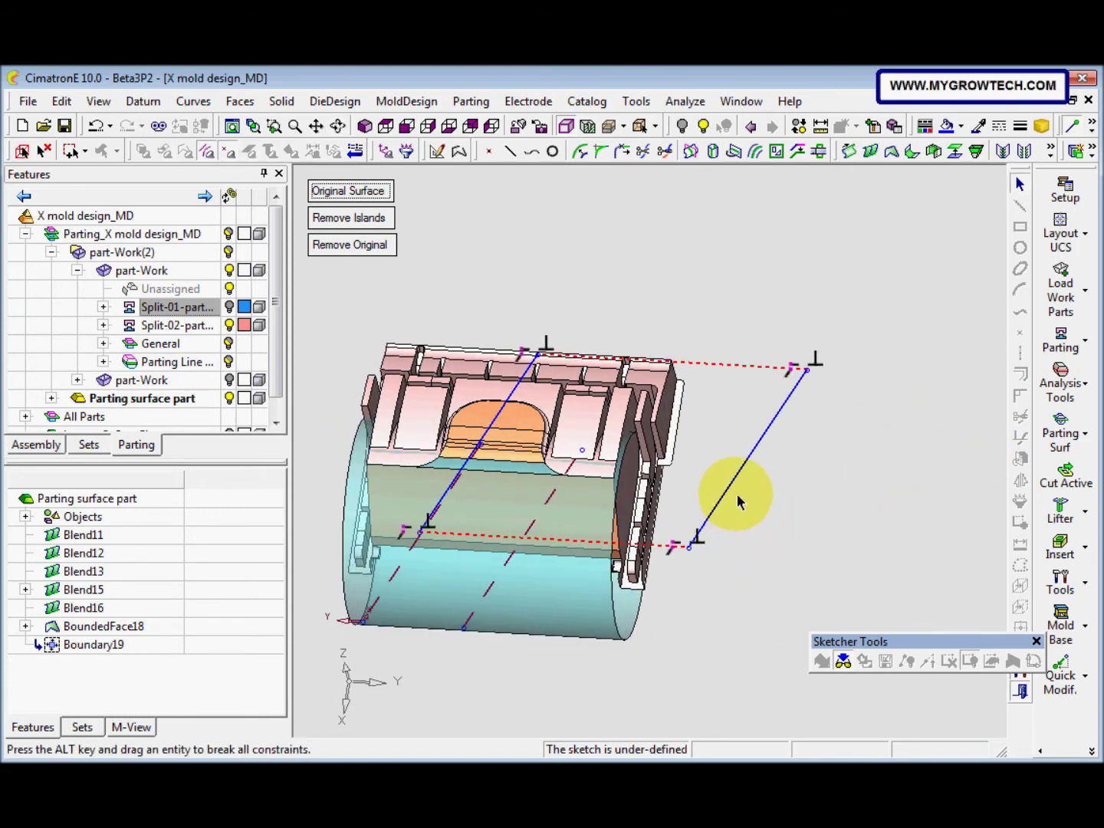
right_click(739, 502)
left_click(823, 531)
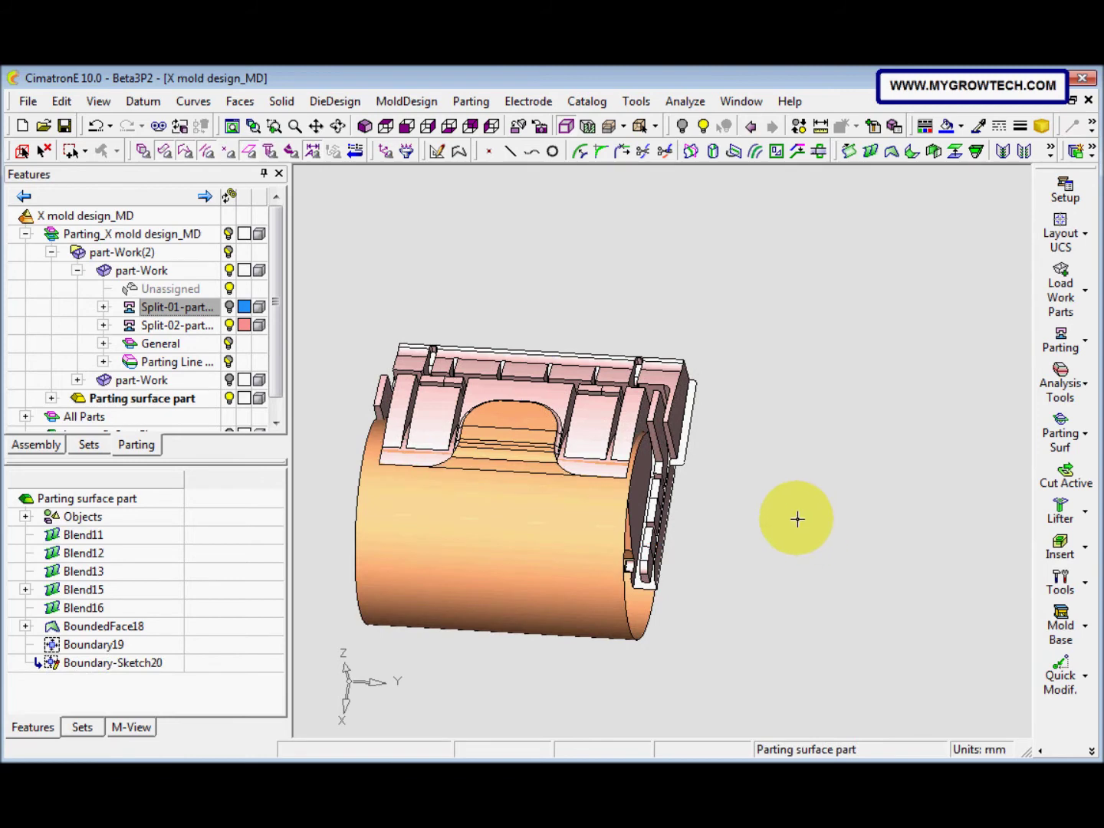
Create a closed Composite from the lowest blend edge, the two curved corner edges and the straight front edge below the cutout.
left_click(459, 150)
right_click_drag(505, 415, 546, 308, "ctrl")
middle_click_drag(474, 503, 668, 479, "ctrl")
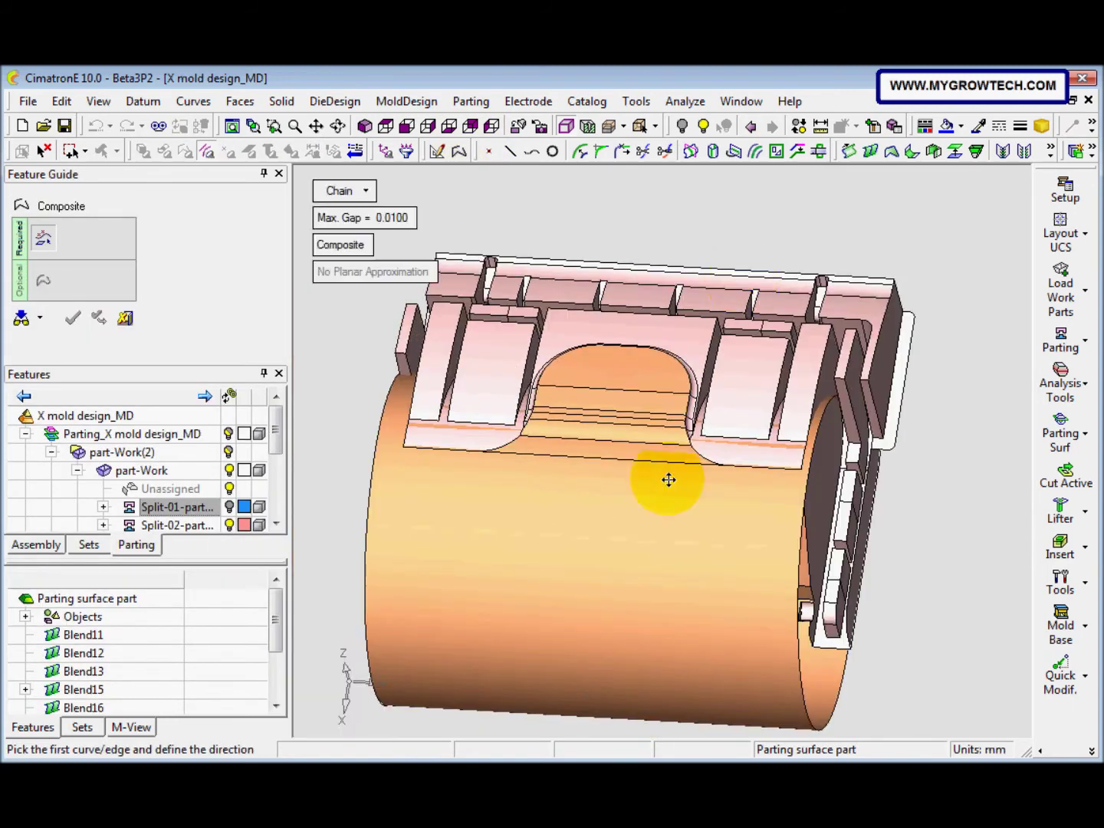
scroll(668, 480, "up", 5)
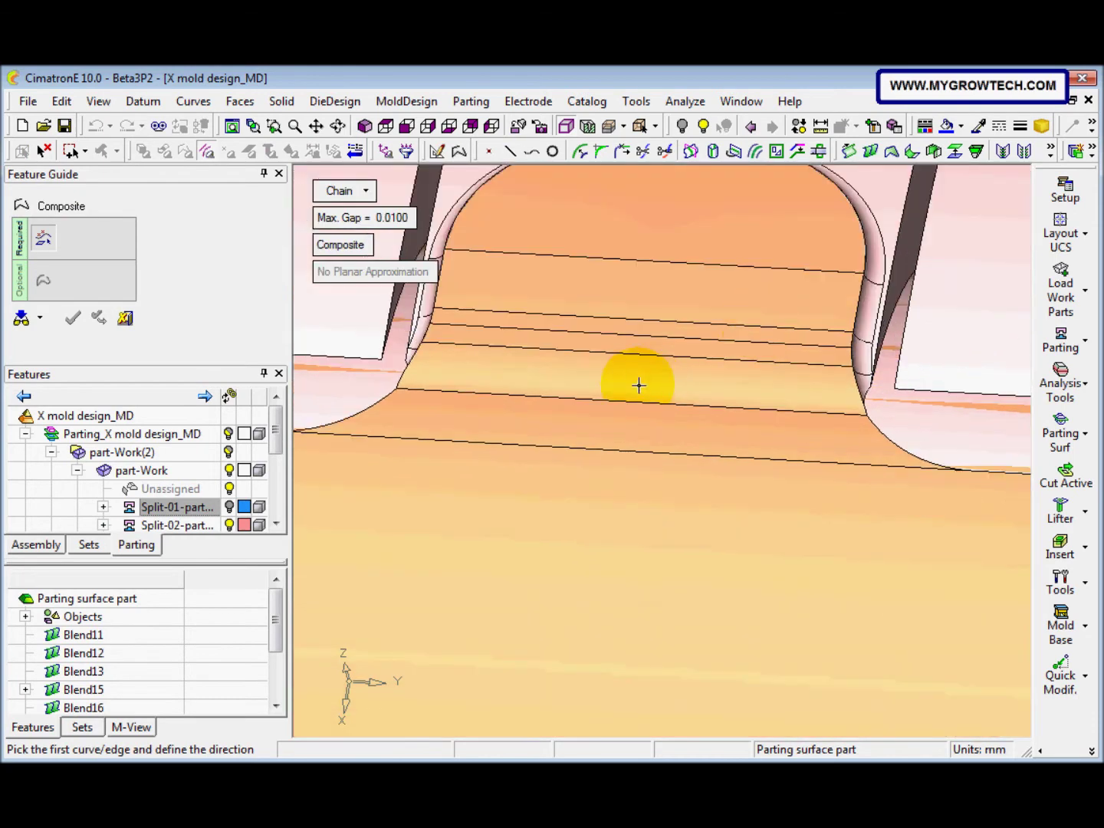
left_click(613, 403)
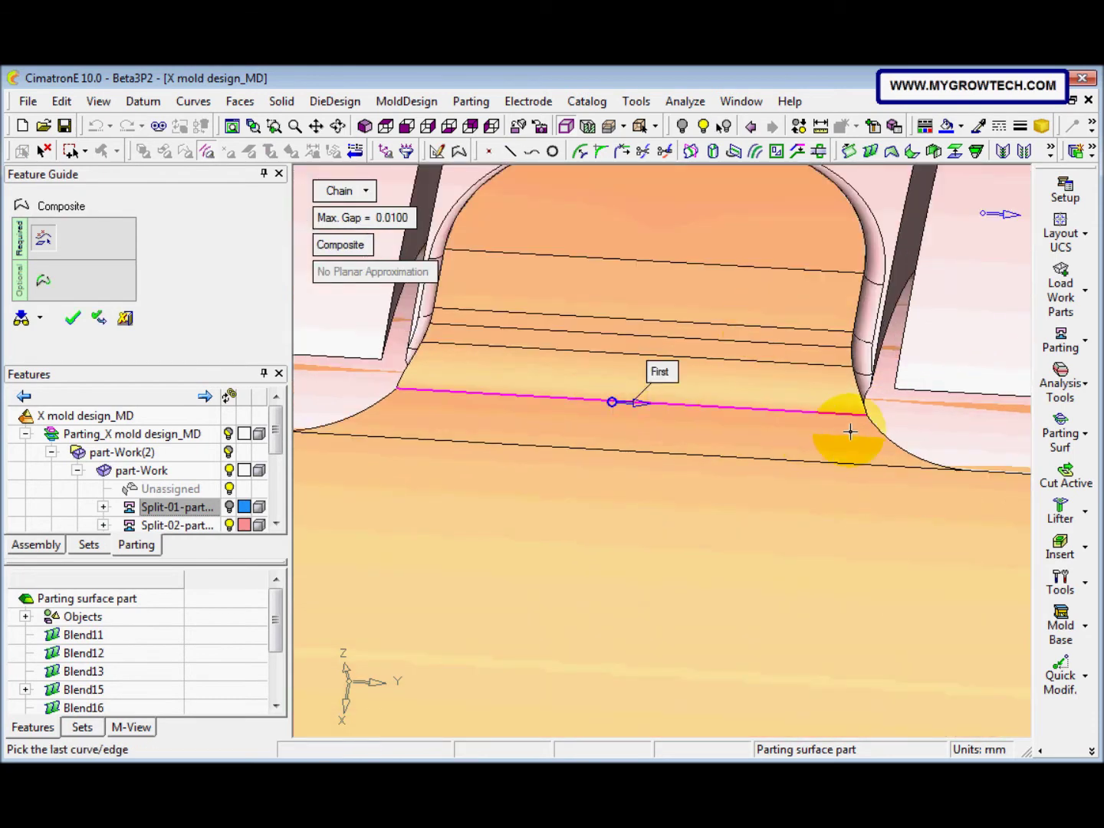
left_click(880, 442)
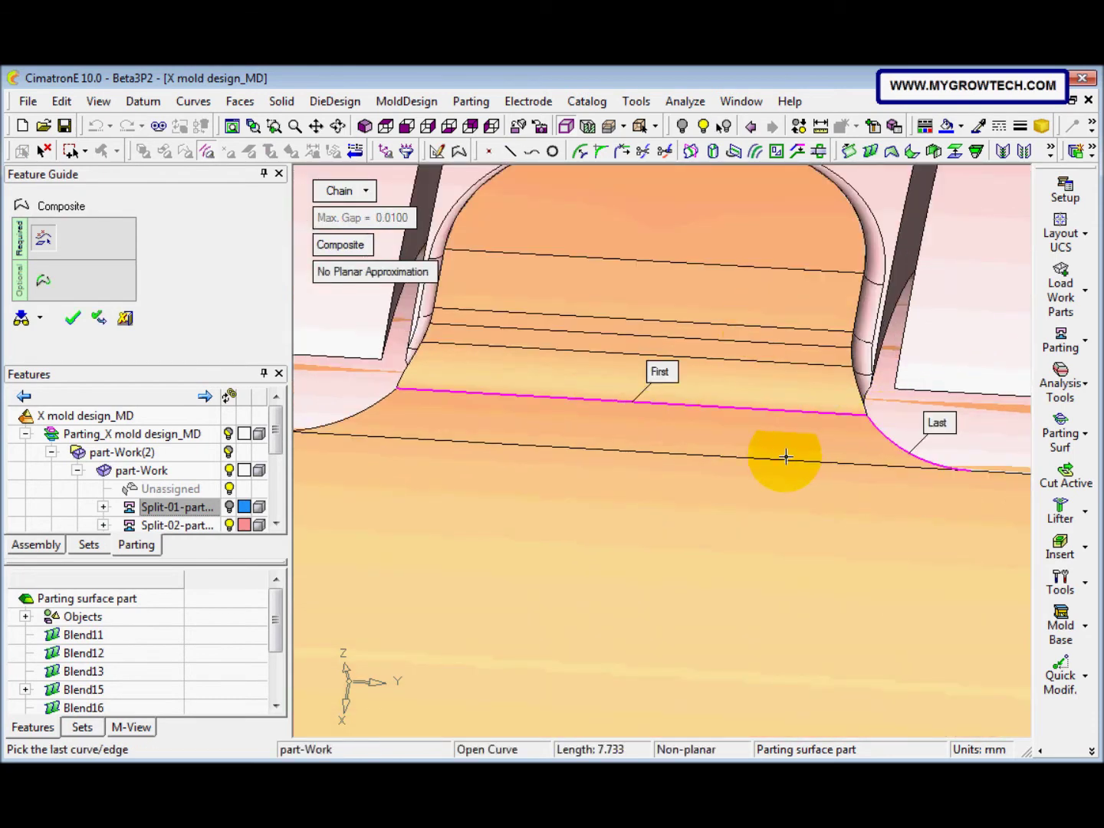
left_click(644, 453)
left_click(378, 406)
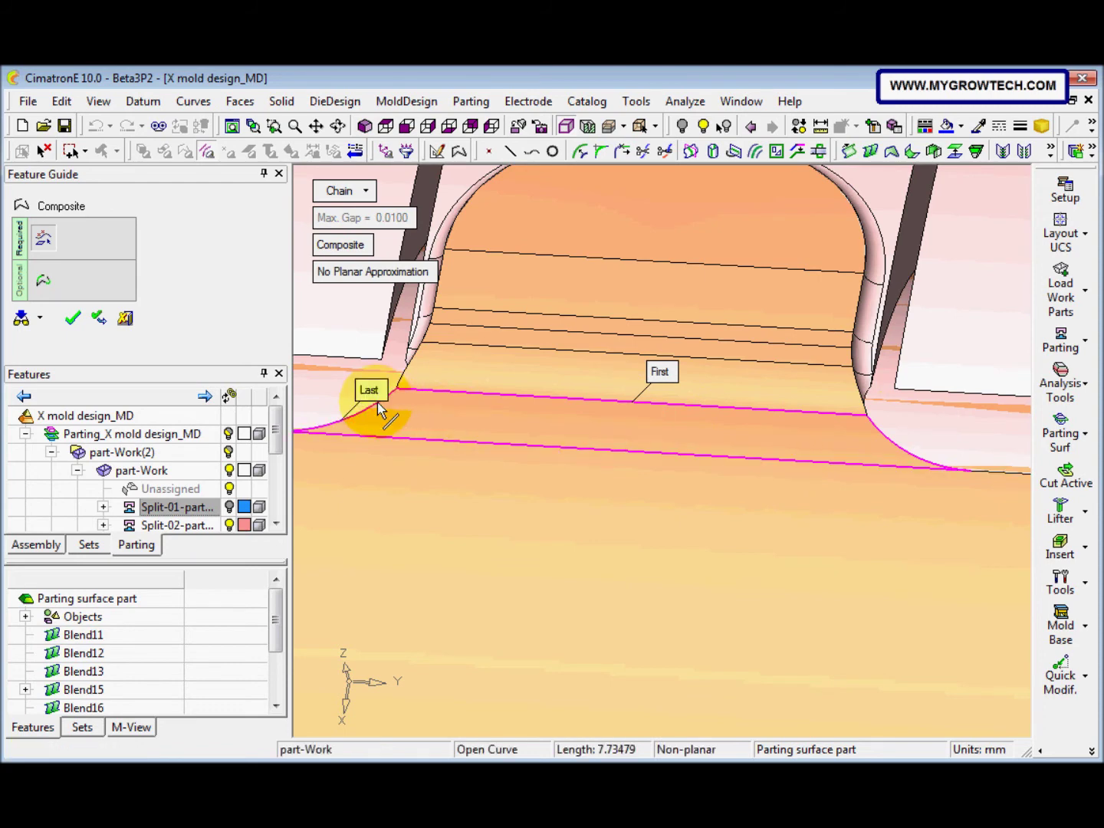
right_click(500, 477)
left_click(501, 478)
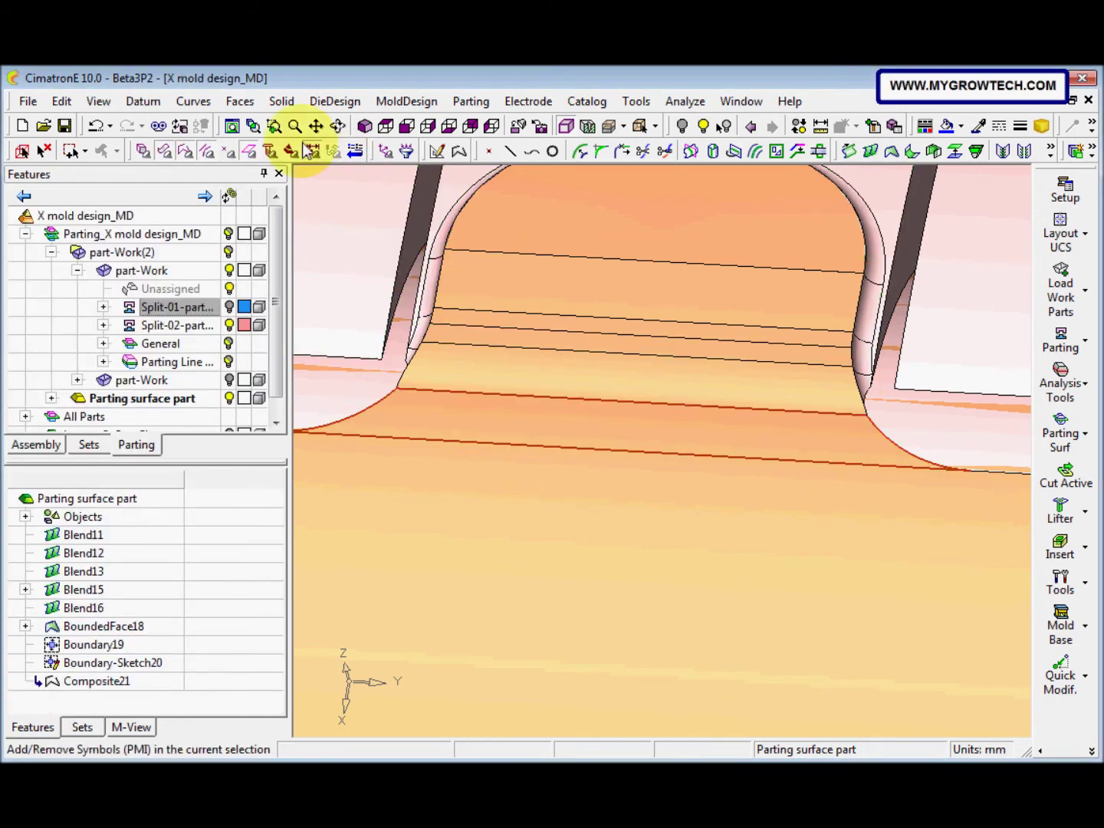
Trim the full cylindrical face with the closed composite below the cutout, using Normal Projection and flipping the trimming side to keep the enclosed patch.
left_click(238, 100)
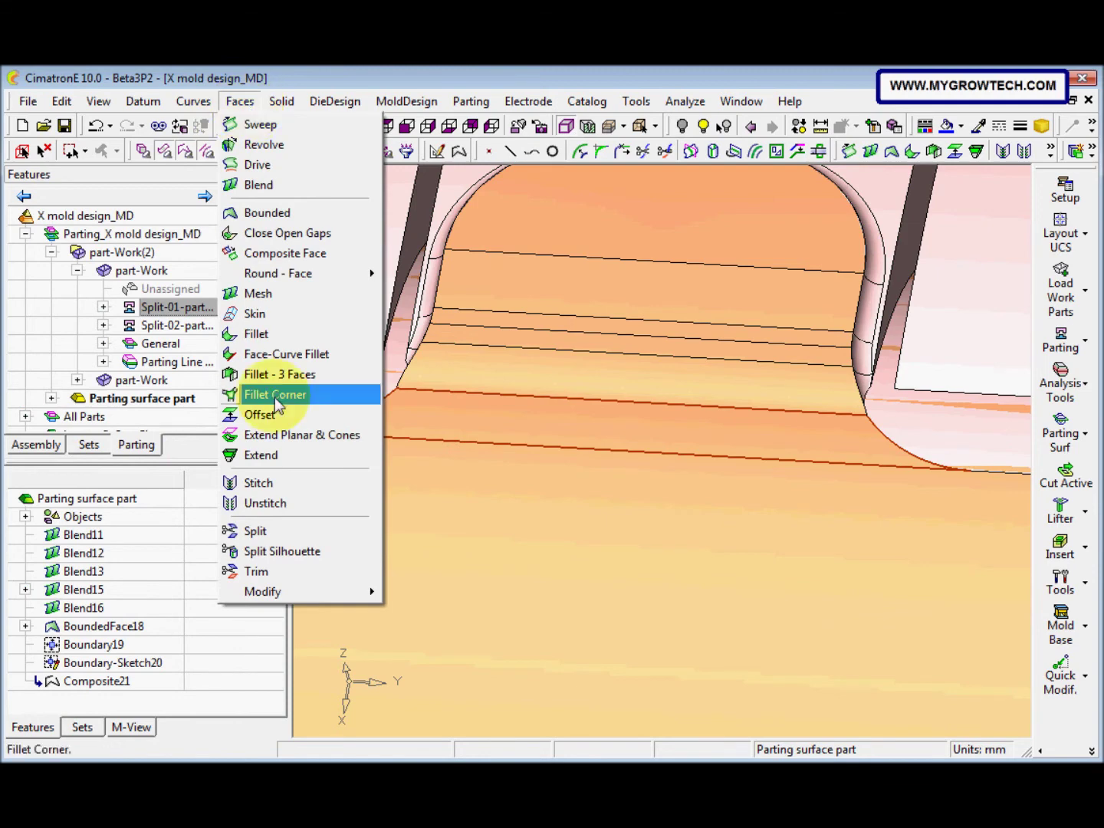
left_click(256, 570)
scroll(542, 517, "down", 5)
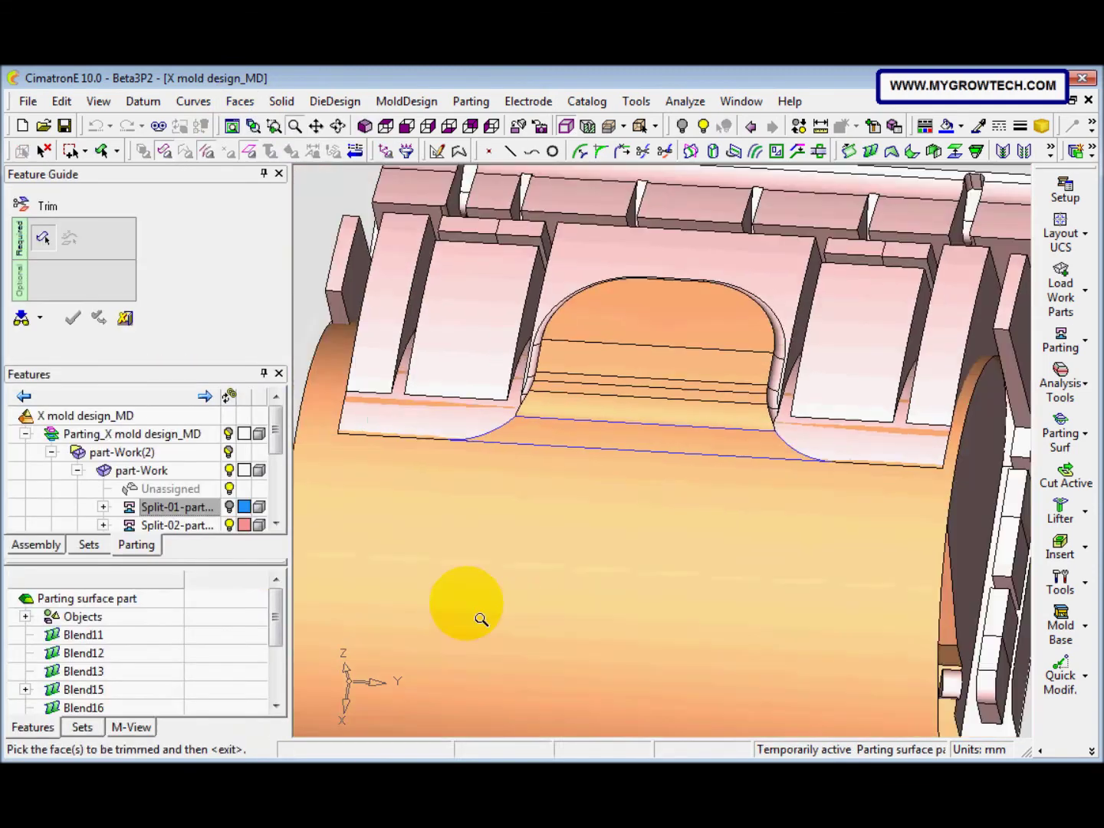
left_click(498, 544)
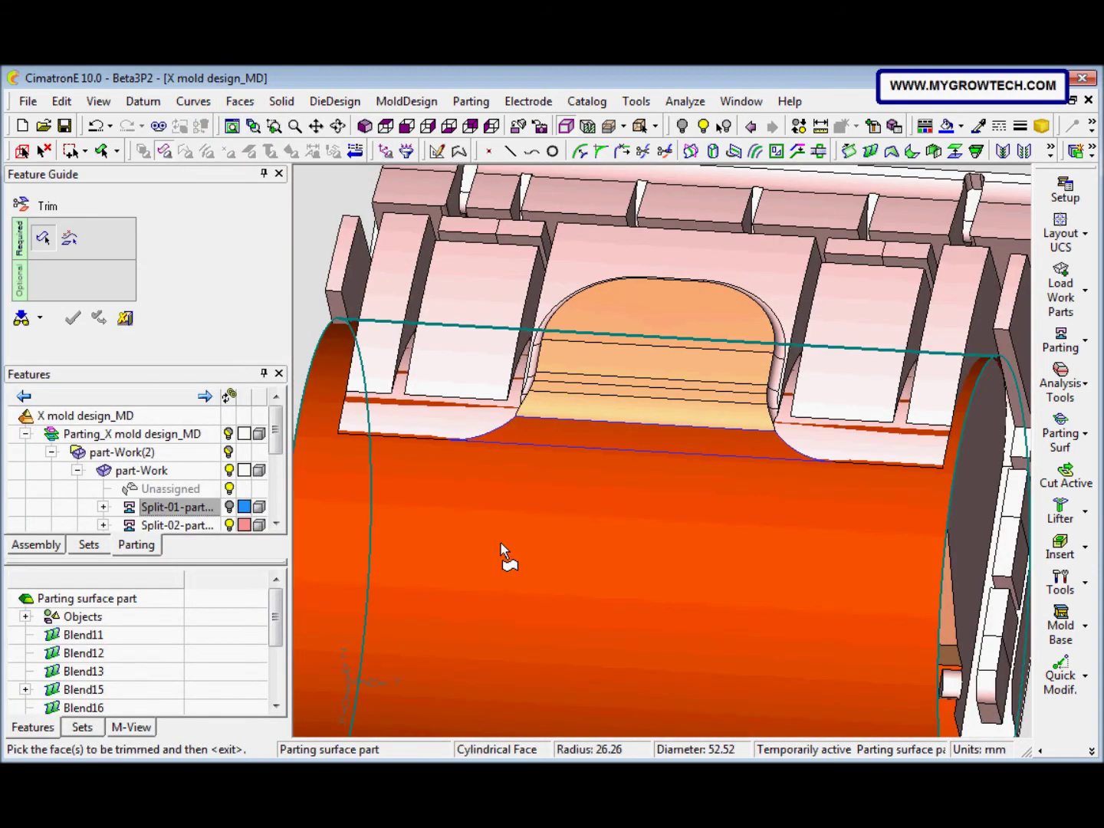
middle_click(500, 543)
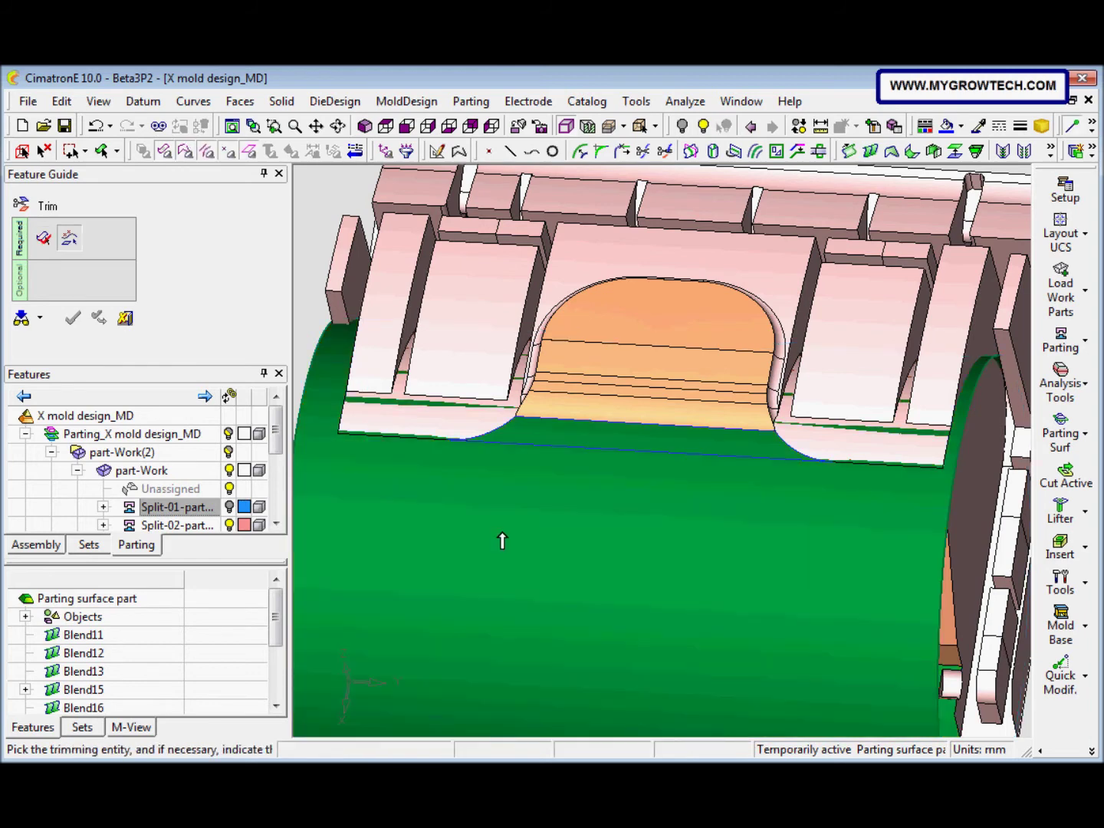
left_click(608, 446)
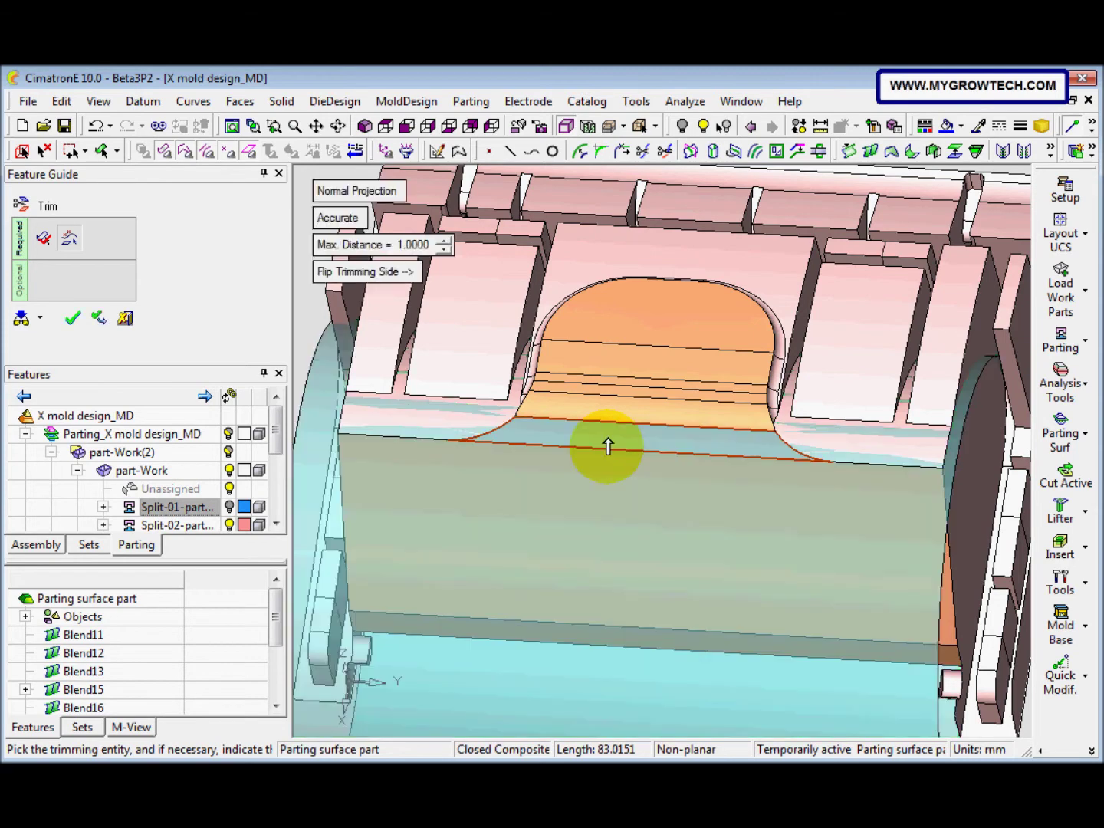
left_click(376, 273)
middle_click_drag(457, 369, 484, 577)
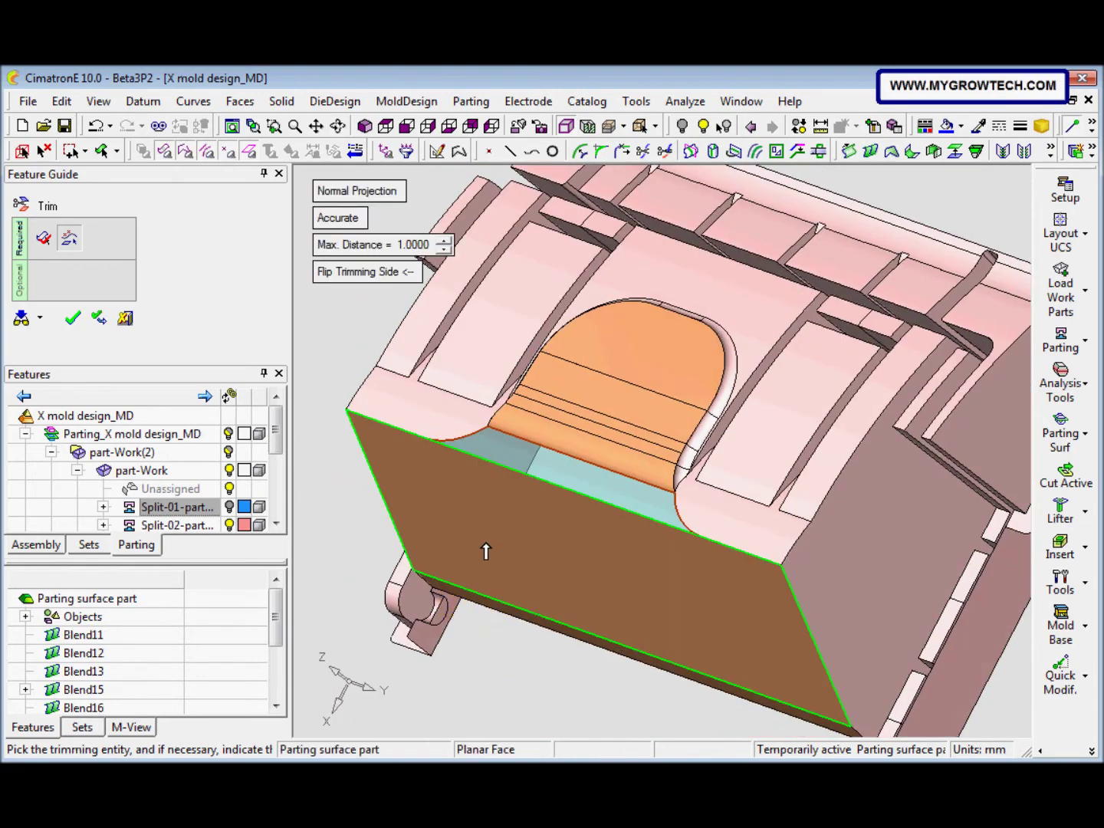
right_click(485, 551)
left_click(486, 545)
Create a Composite from the outer curved edge and the adjoining vertical end edge of the positive-Y side arm, with a maximum gap of 0.01.
middle_click_drag(506, 542, 493, 521)
scroll(531, 507, "down", 4)
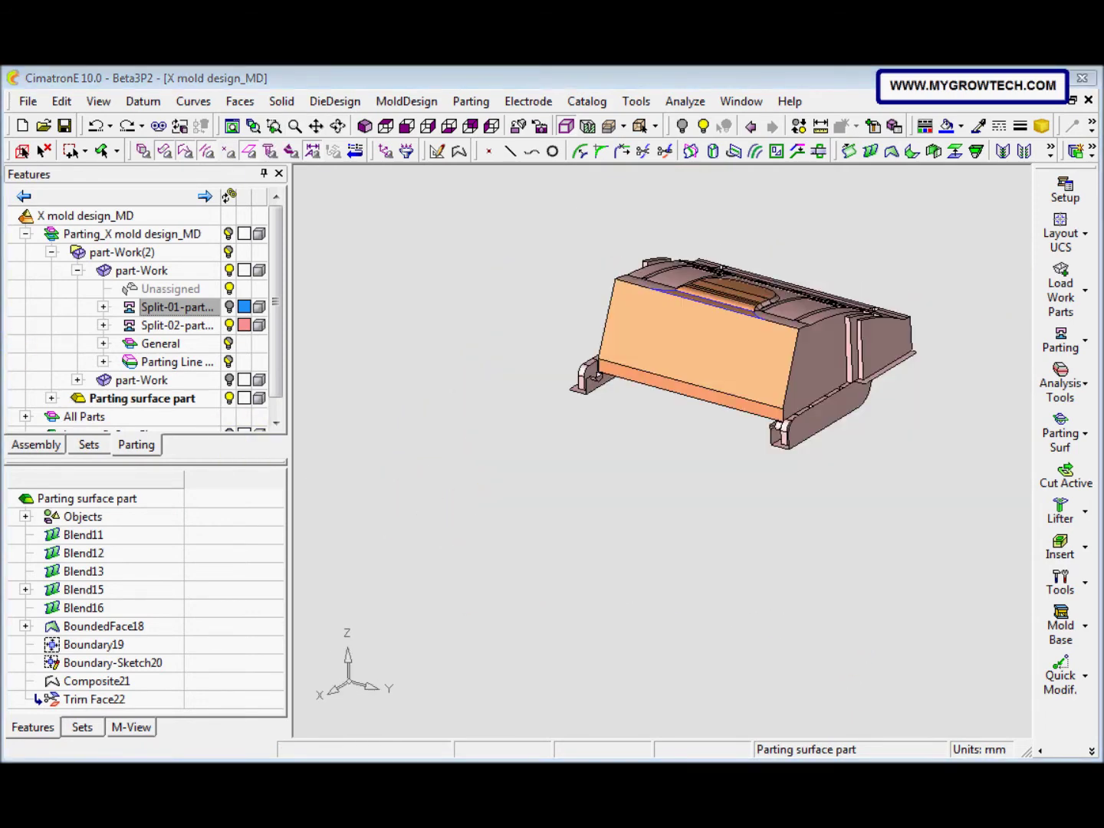
middle_click_drag(359, 422, 432, 404)
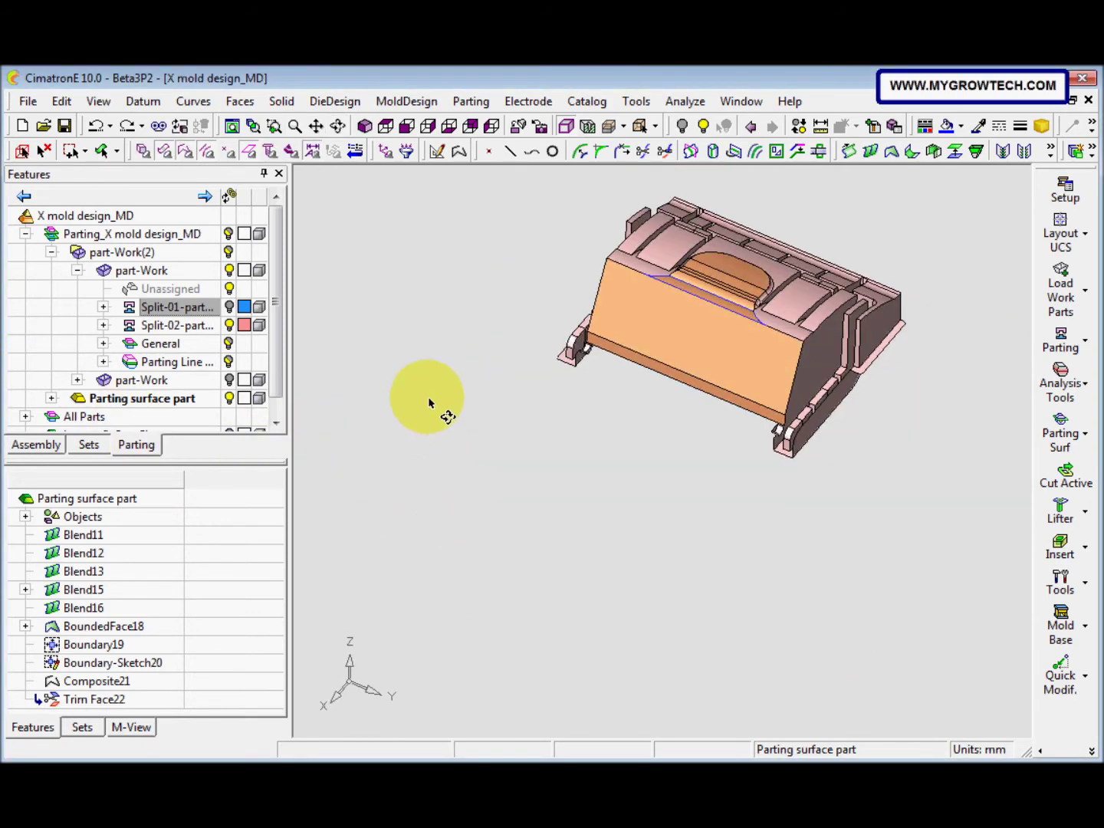
scroll(688, 445, "up", 2)
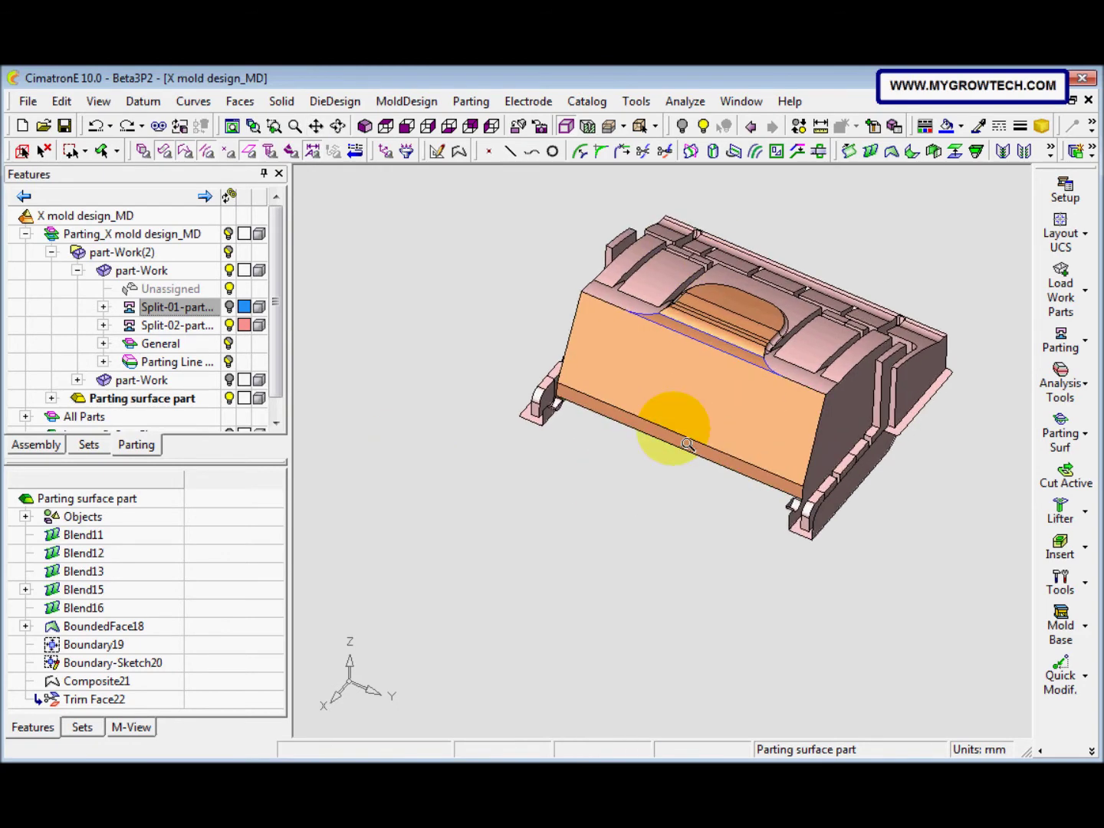
middle_click_drag(682, 431, 527, 434, "ctrl")
scroll(603, 316, "up", 3)
middle_click_drag(594, 321, 637, 212, "ctrl")
scroll(652, 404, "up", 1)
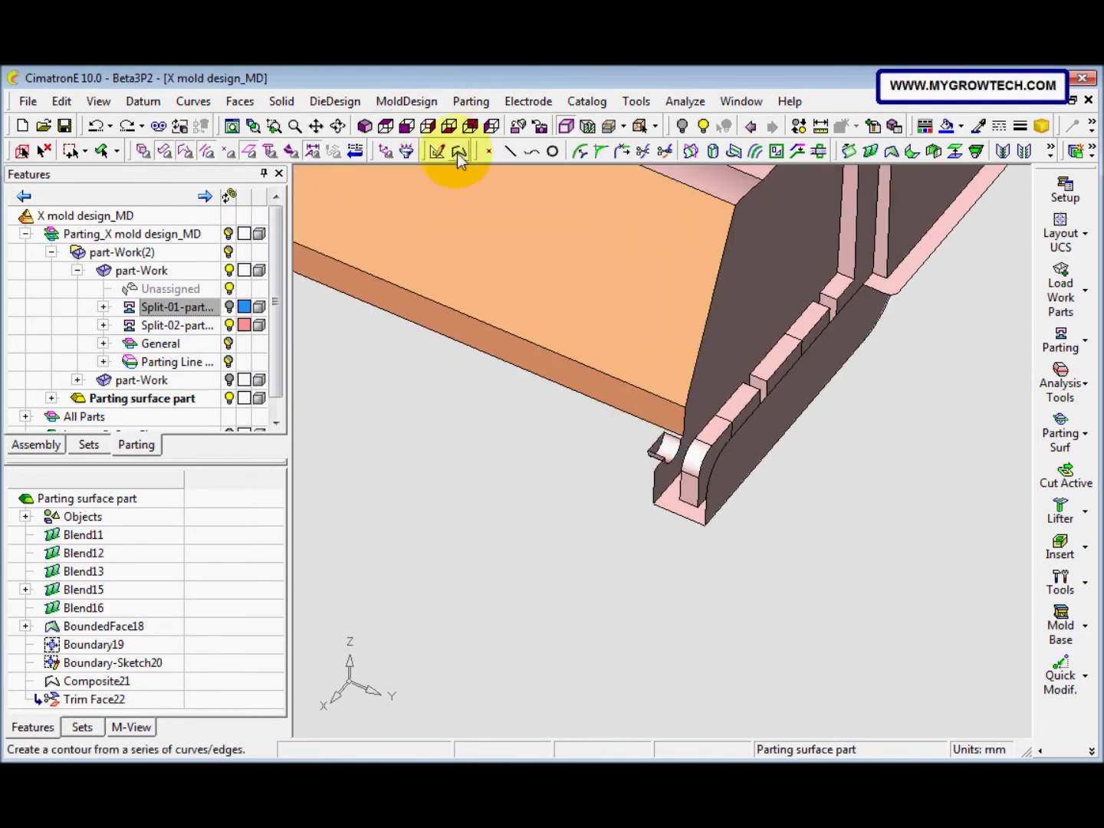
left_click(714, 486)
left_click(702, 507)
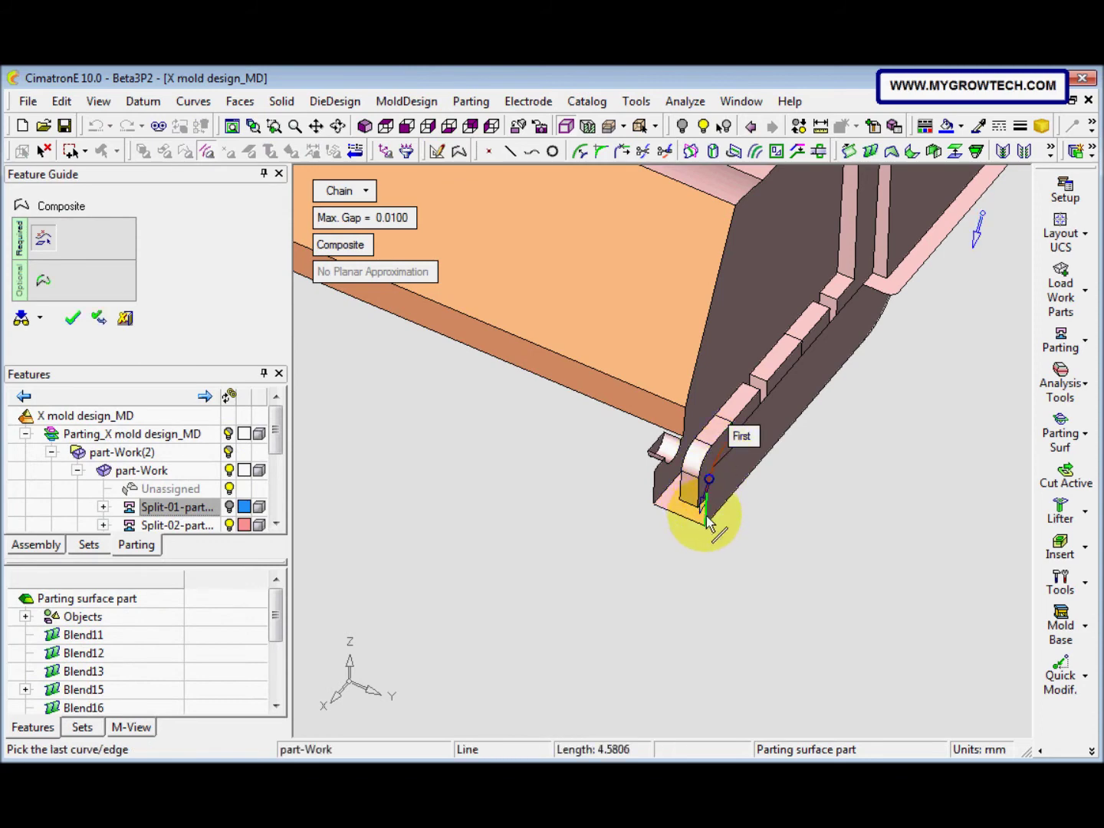
middle_click(707, 524)
left_click(730, 580)
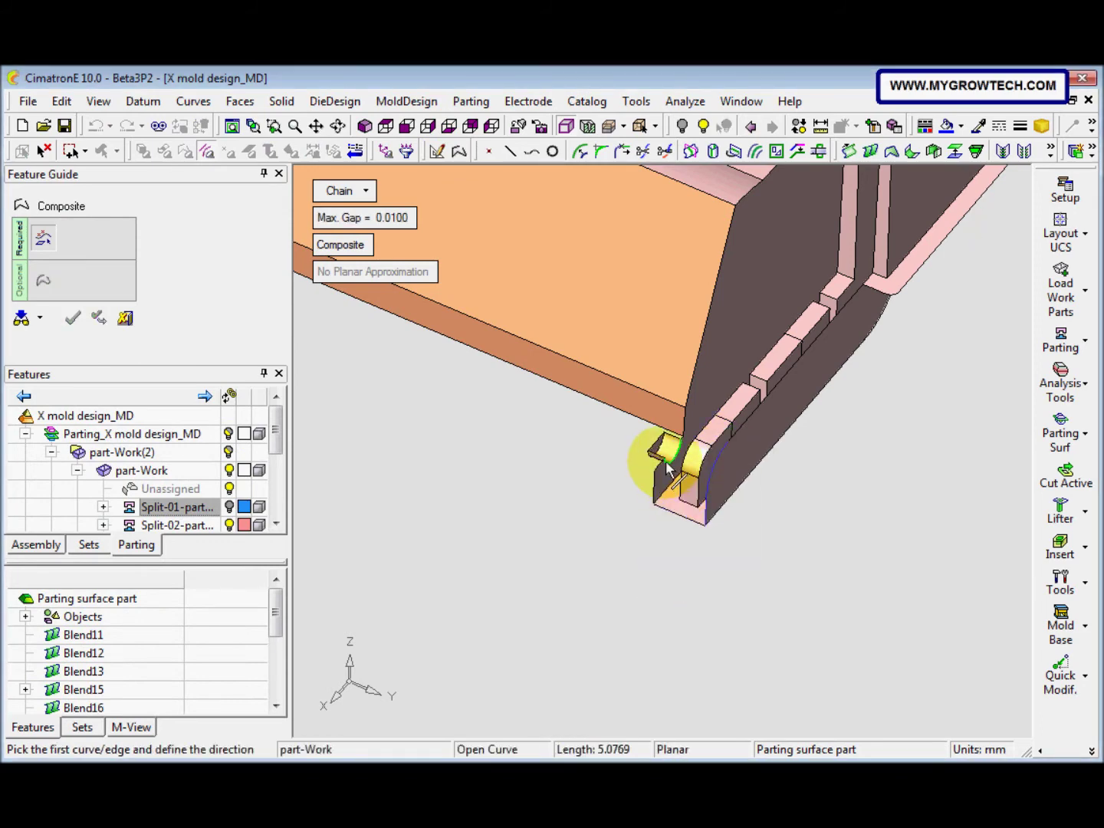
Create a Composite from the tiny corner edge and the vertical end edge of the same arm's inner wall.
scroll(635, 418, "up", 6)
middle_click_drag(559, 298, 543, 273, "ctrl")
right_click_drag(526, 375, 617, 165, "ctrl")
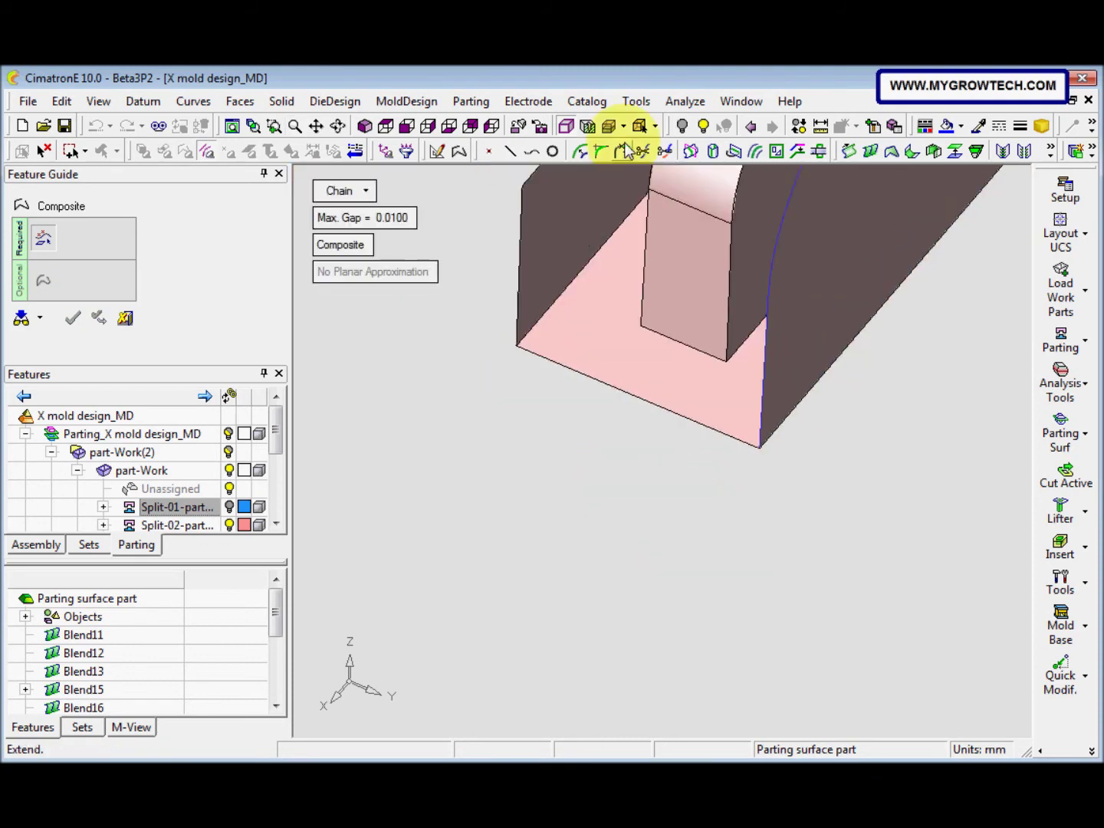
middle_click_drag(614, 207, 693, 463, "ctrl")
right_click_drag(693, 463, 682, 285, "ctrl")
middle_click_drag(682, 283, 692, 169, "ctrl")
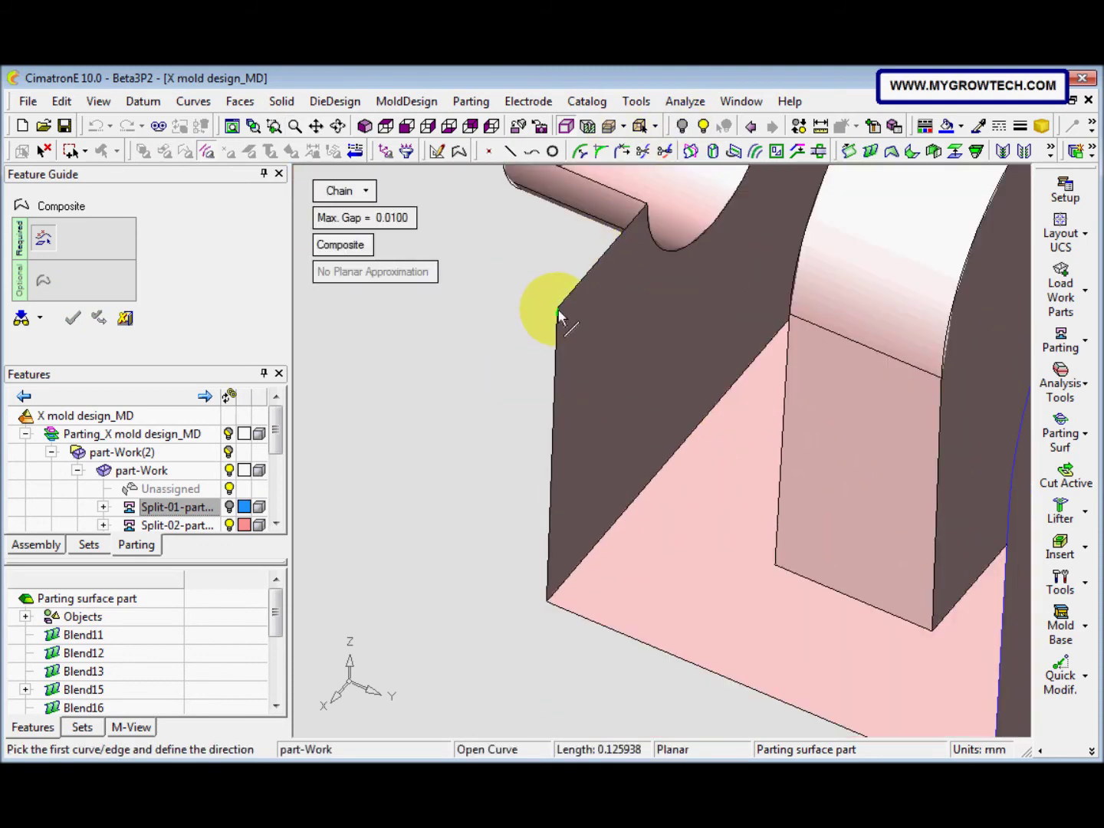
left_click(559, 310)
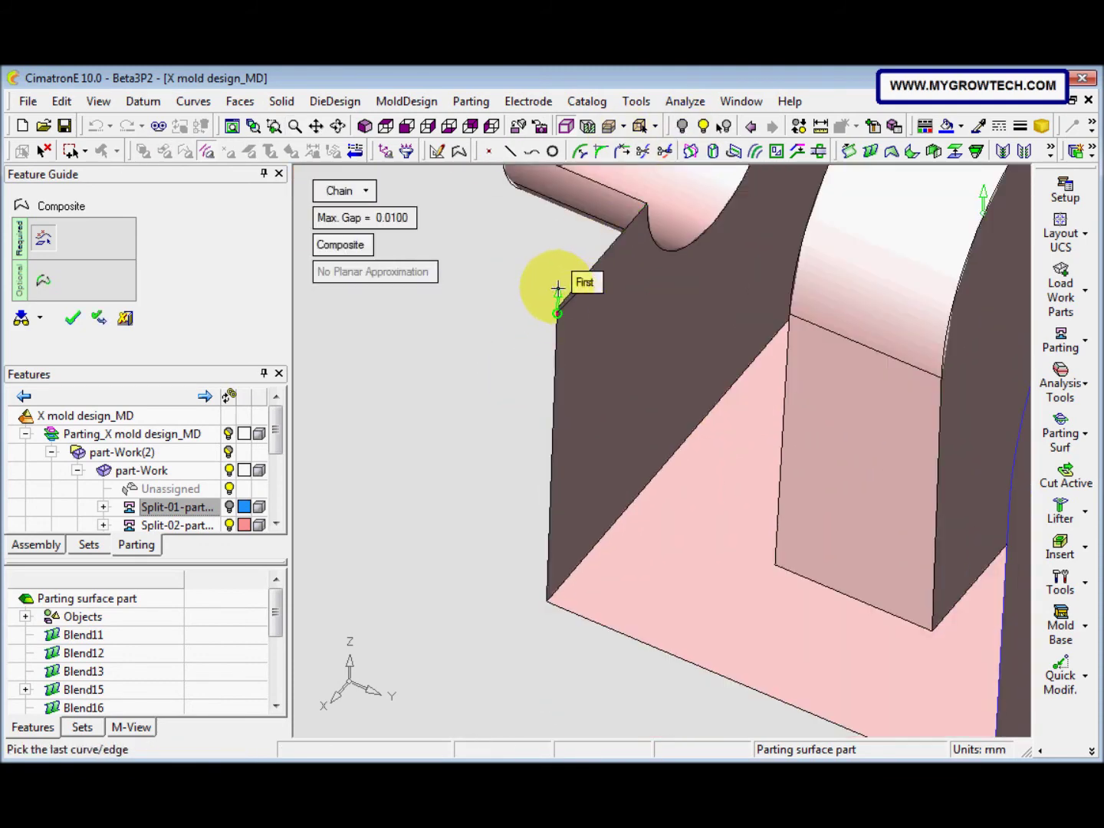
middle_click(526, 429)
left_click(550, 429)
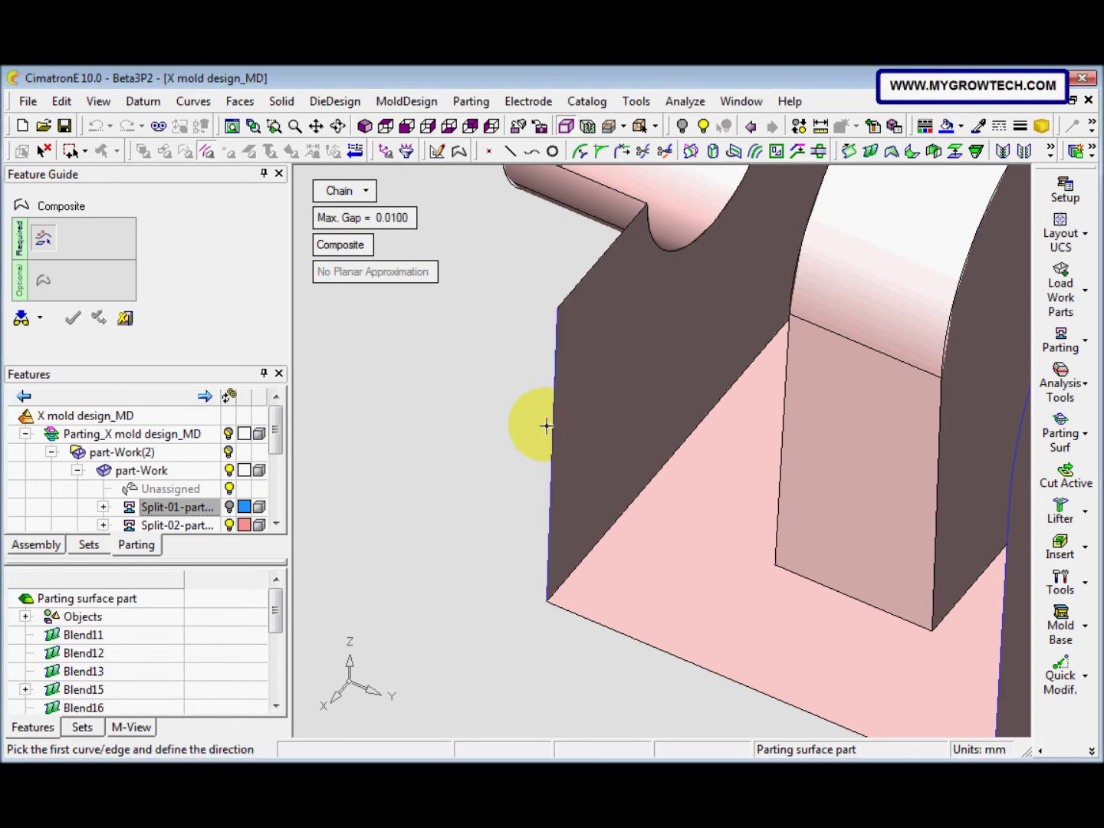
Create a Composite from the tiny corner edge and vertical end edge of the inner wall on the opposite side arm.
scroll(500, 529, "down", 5)
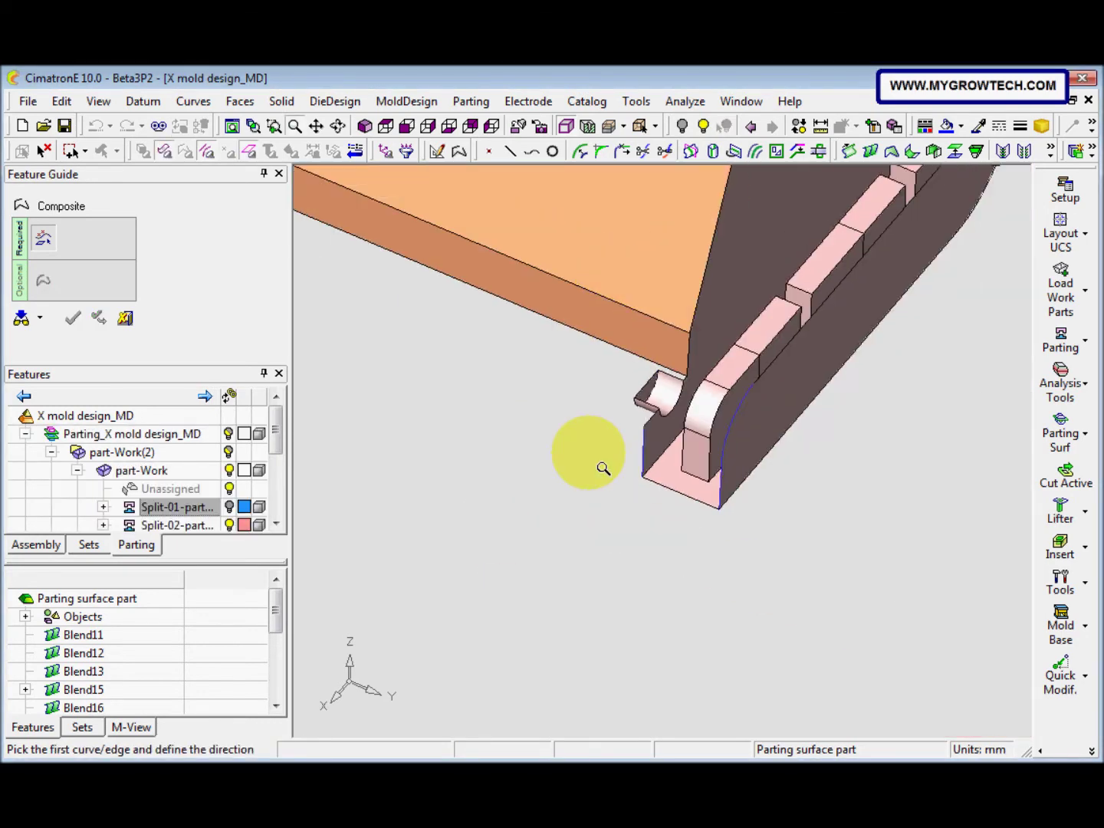
right_click_drag(589, 453, 529, 540, "ctrl")
middle_click_drag(571, 369, 804, 572, "ctrl")
right_click_drag(394, 539, 507, 313, "ctrl")
middle_click_drag(507, 314, 793, 229, "ctrl")
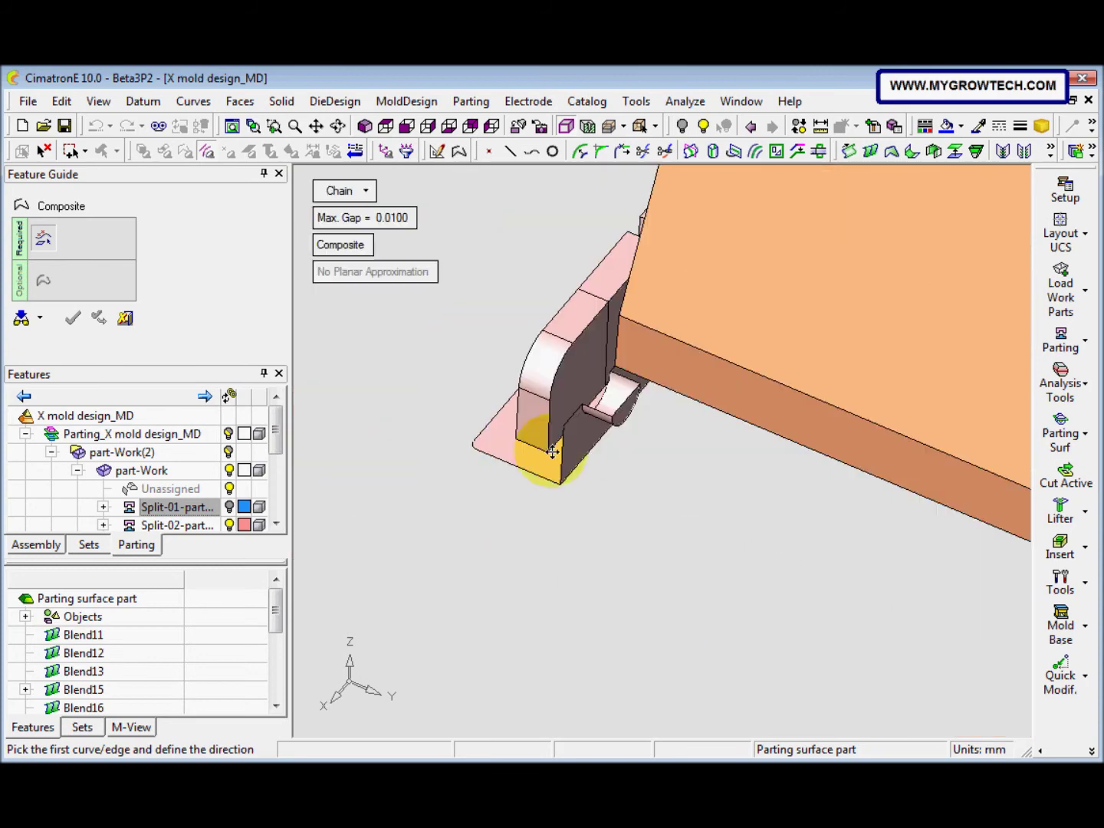
scroll(737, 224, "up", 6)
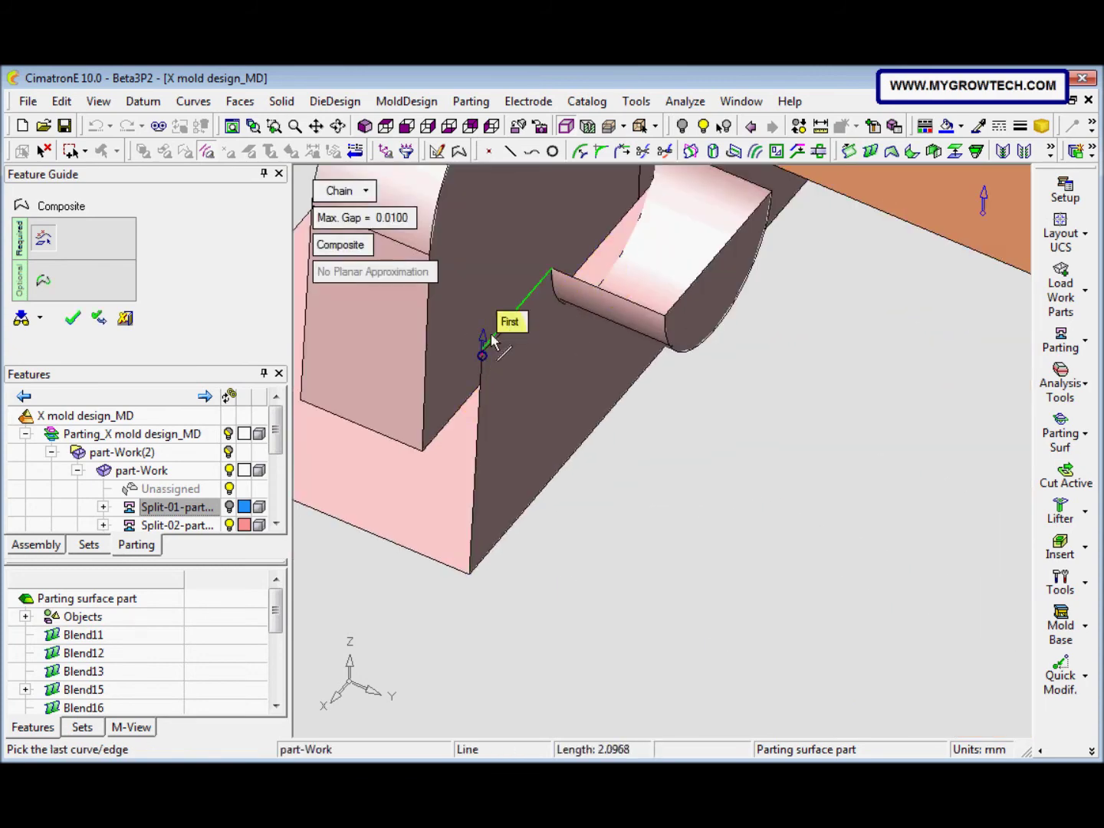
left_click(479, 435)
left_click(543, 438)
Create a Composite along the outer curved edge of the negative-Y side arm, starting at the short straight edge above the bend.
scroll(585, 415, "down", 5)
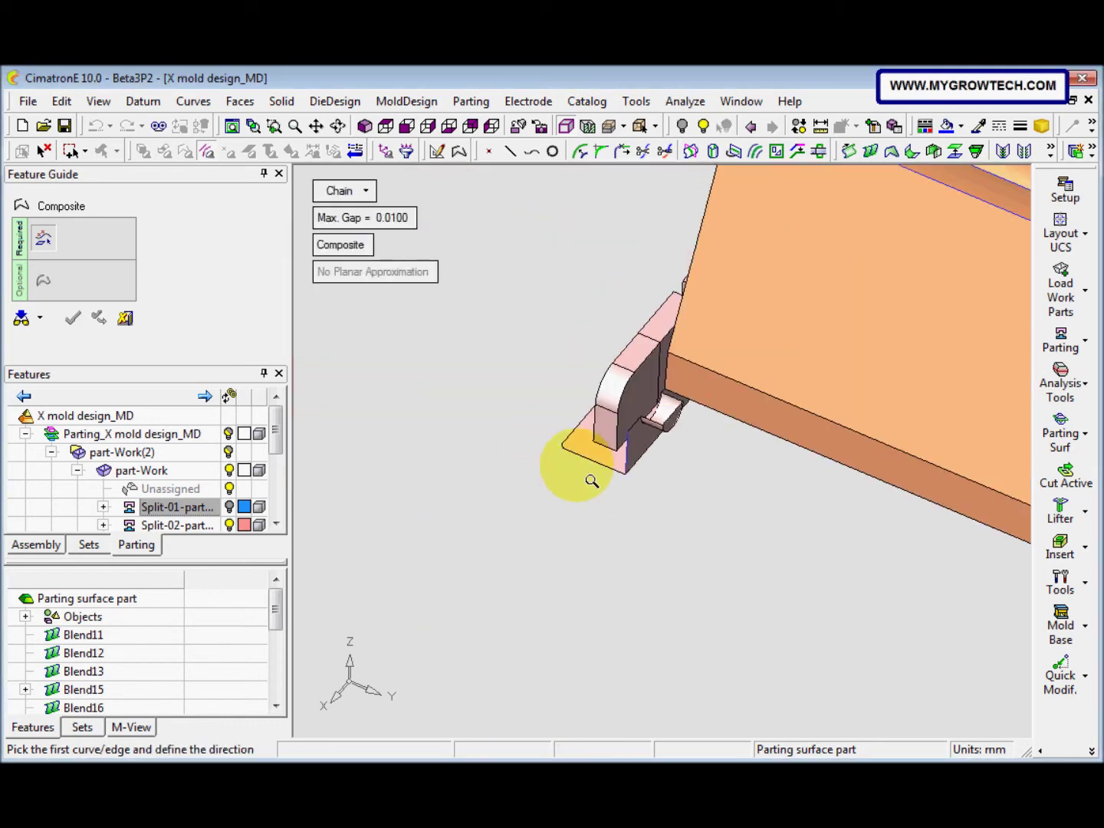
left_click_drag(591, 480, 690, 436, "ctrl")
middle_click_drag(690, 437, 930, 494, "ctrl")
left_click_drag(929, 494, 837, 459, "ctrl")
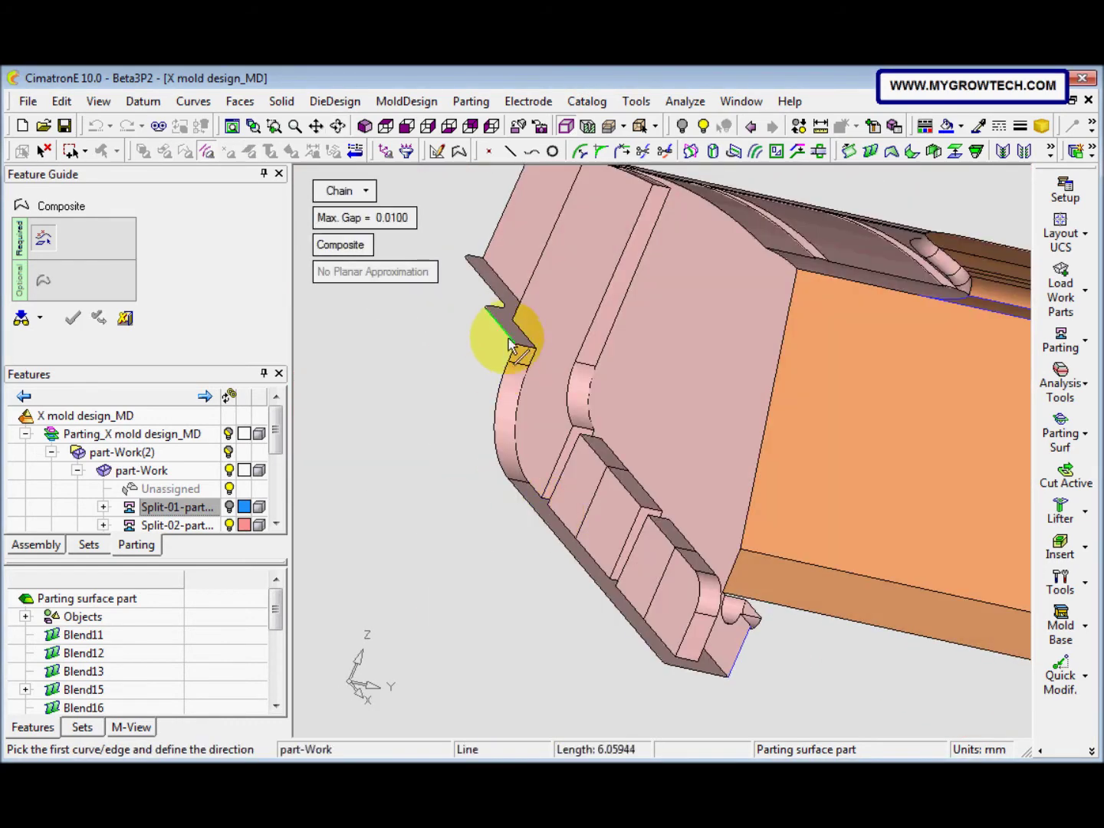
left_click(508, 377)
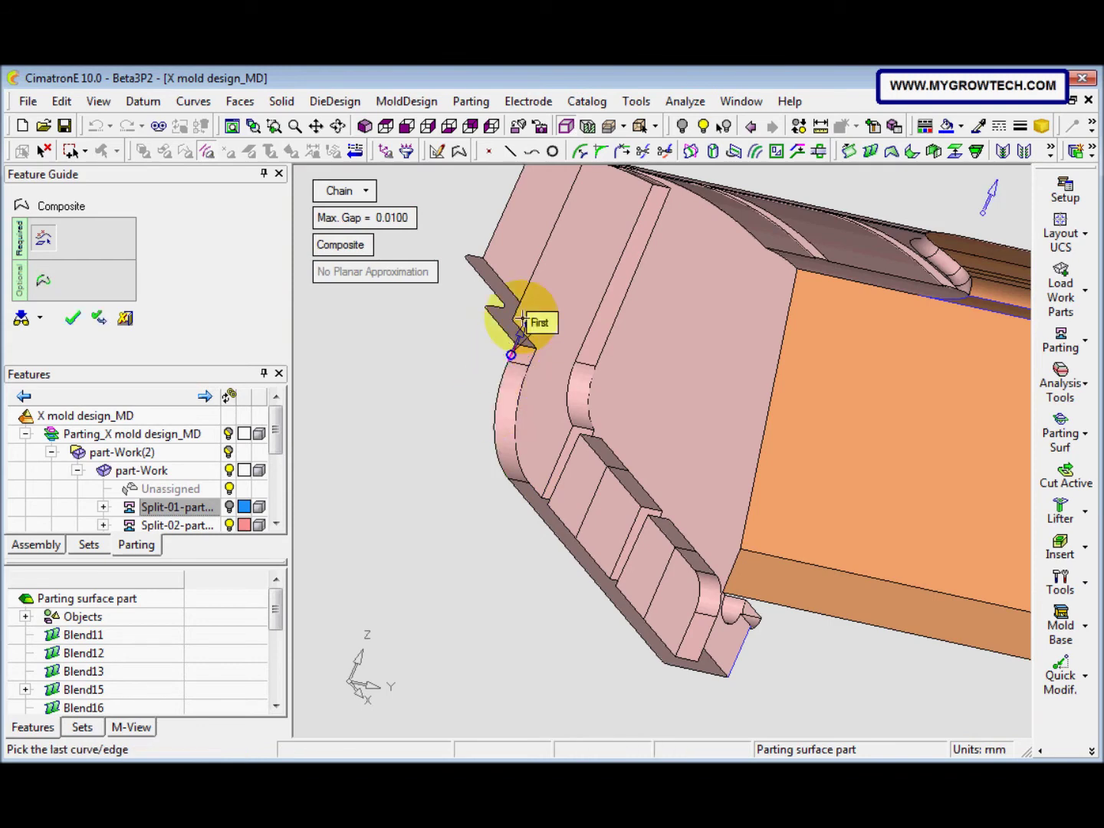
left_click(498, 399)
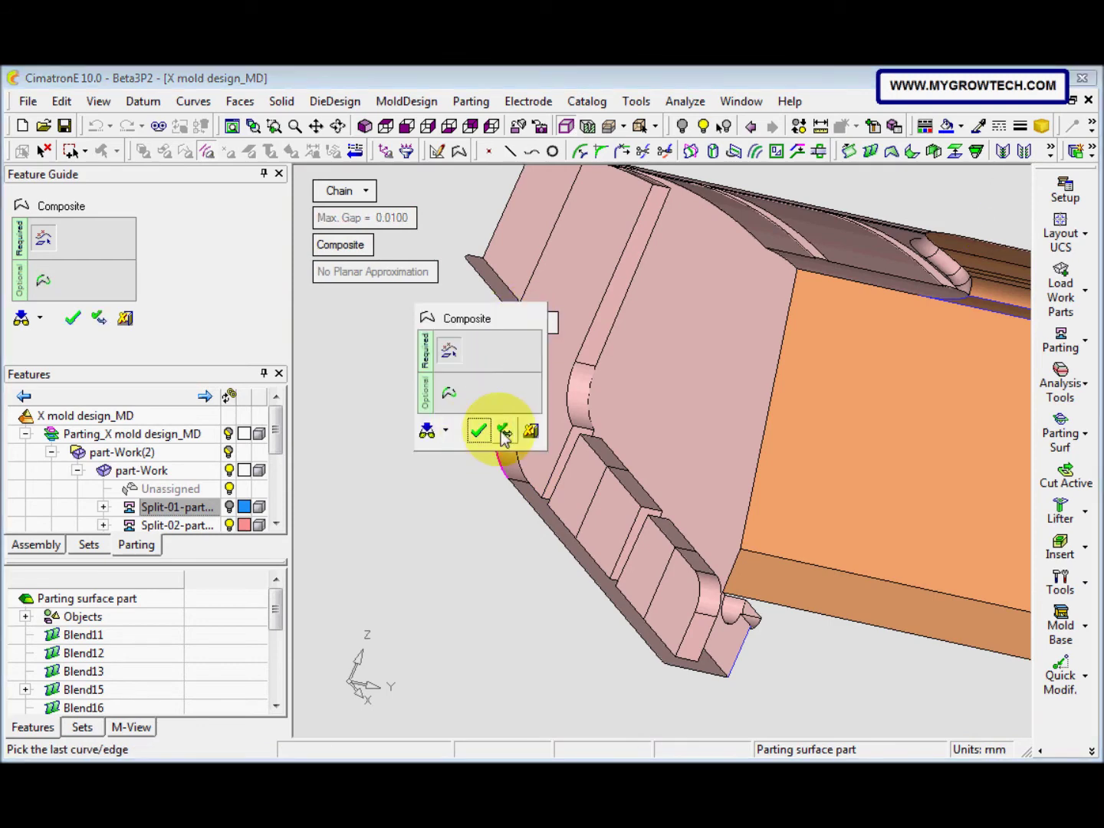
left_click(477, 429)
Create a Composite along the part's rear outer edge, chaining from one side wall across to the other.
middle_click_drag(495, 418, 685, 481)
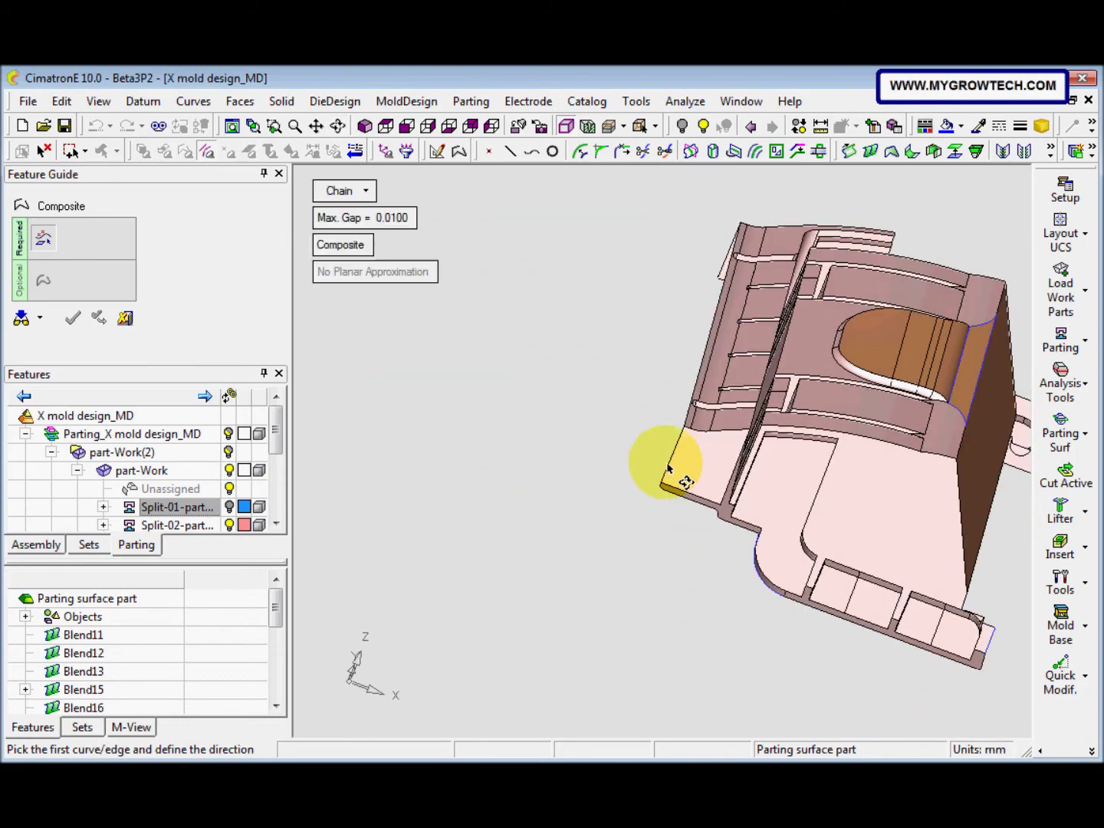
left_click(671, 464)
left_click(709, 260)
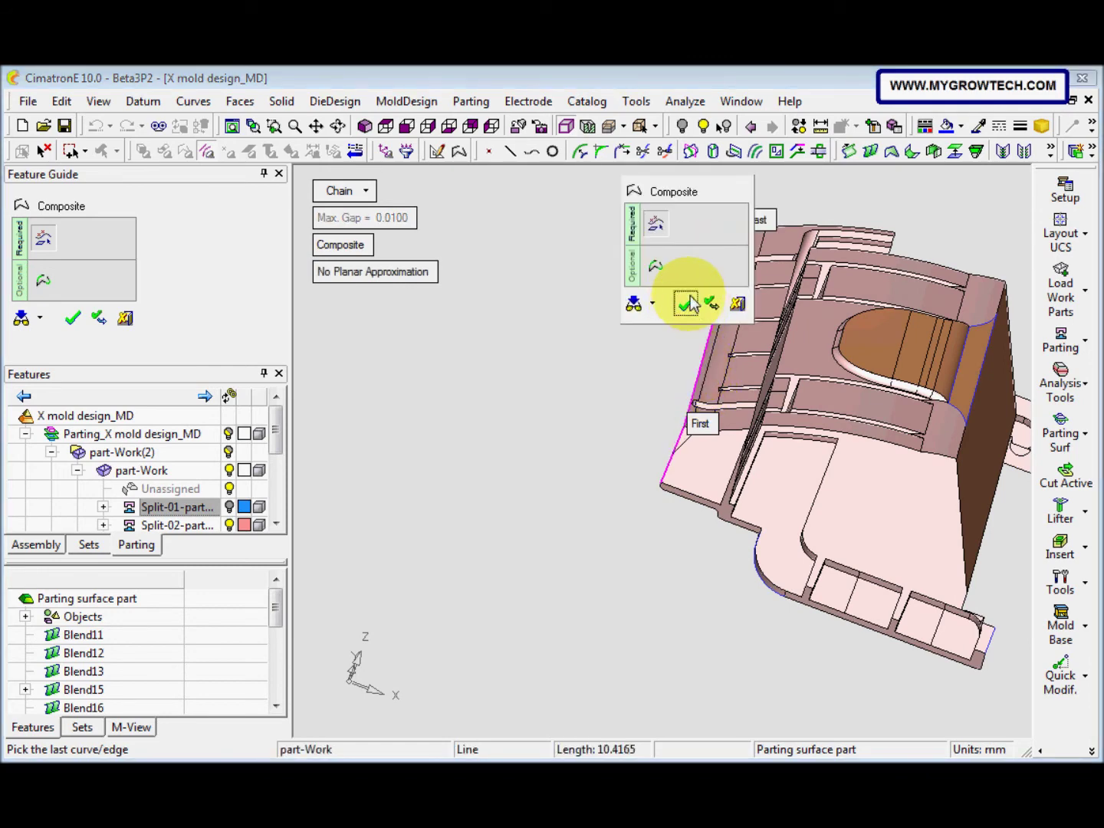
left_click(687, 303)
Sweep the rear edge composite 100 mm to one side along X, reversing the direction so the surface extends away from the part.
middle_click_drag(682, 391, 613, 452)
left_click(245, 107)
left_click(260, 125)
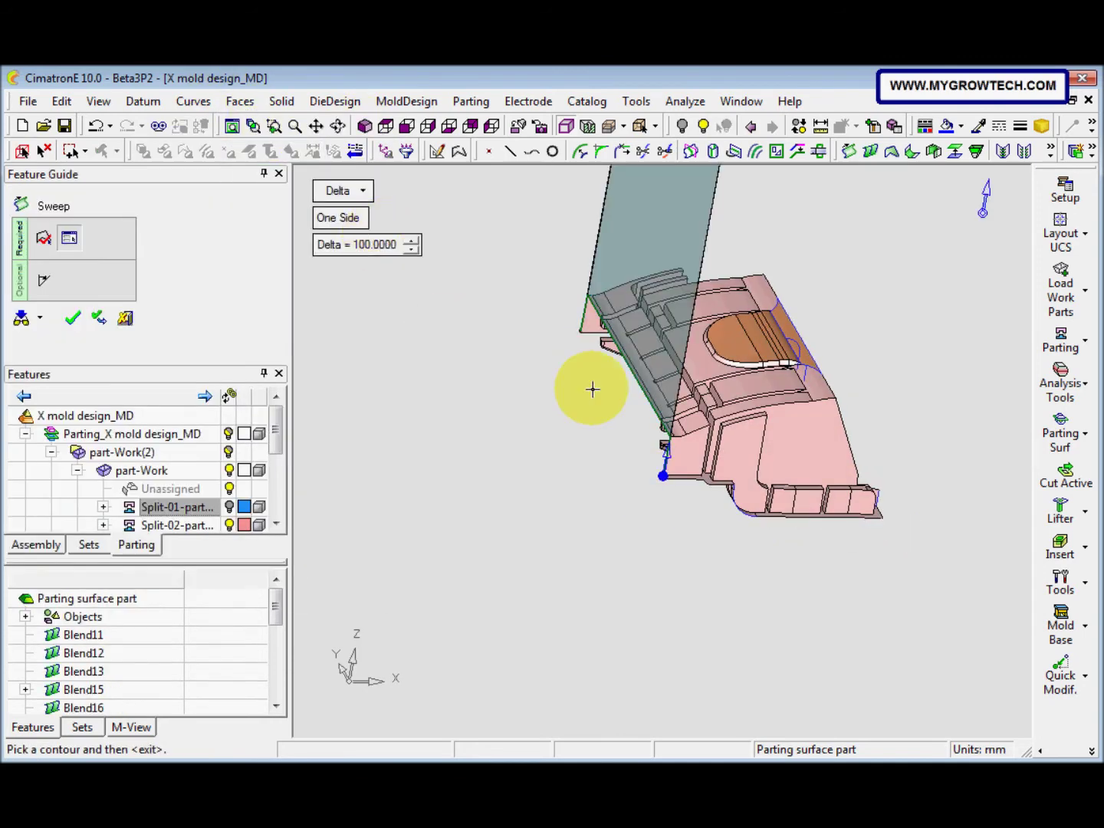
left_click(664, 478)
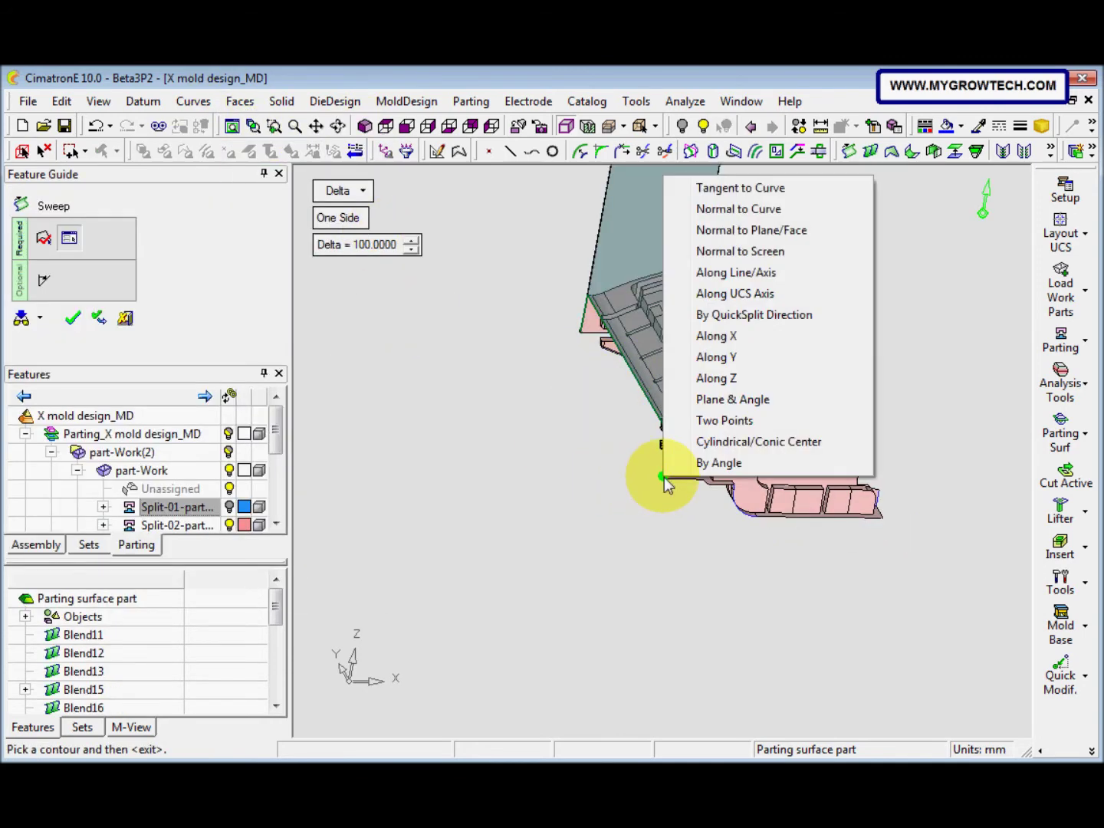
left_click(740, 344)
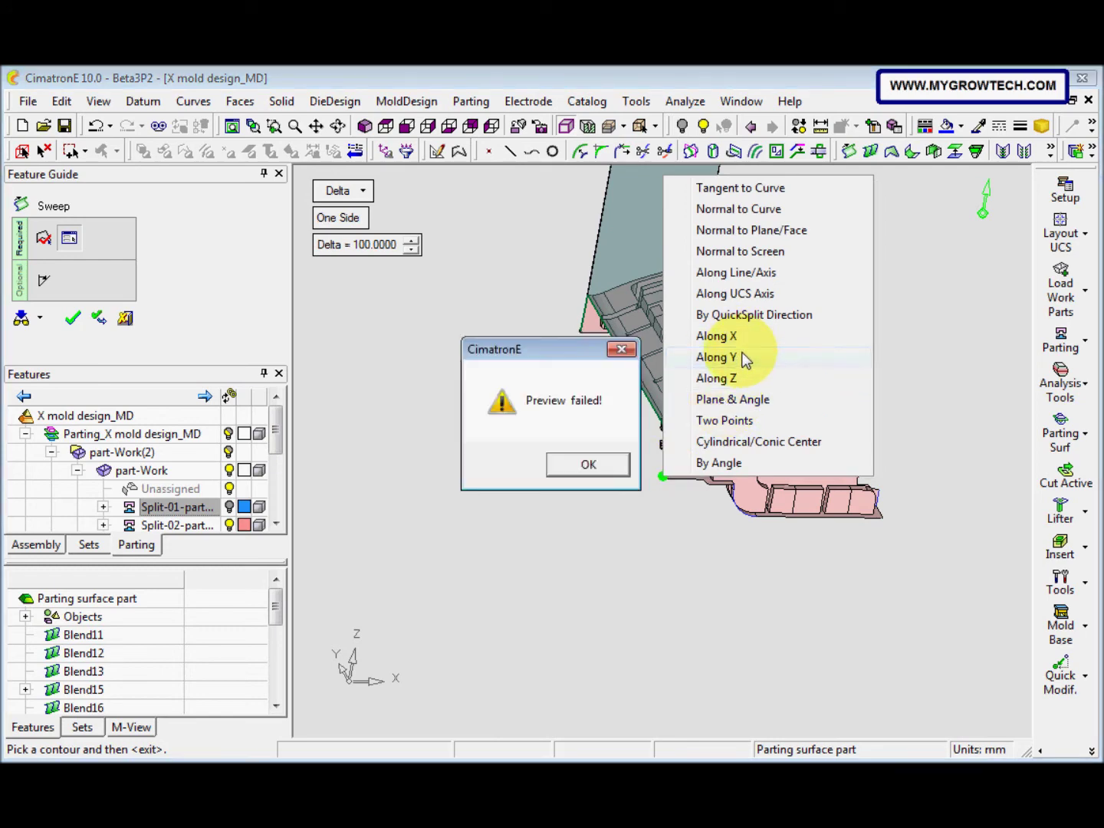
left_click(588, 466)
left_click(662, 476)
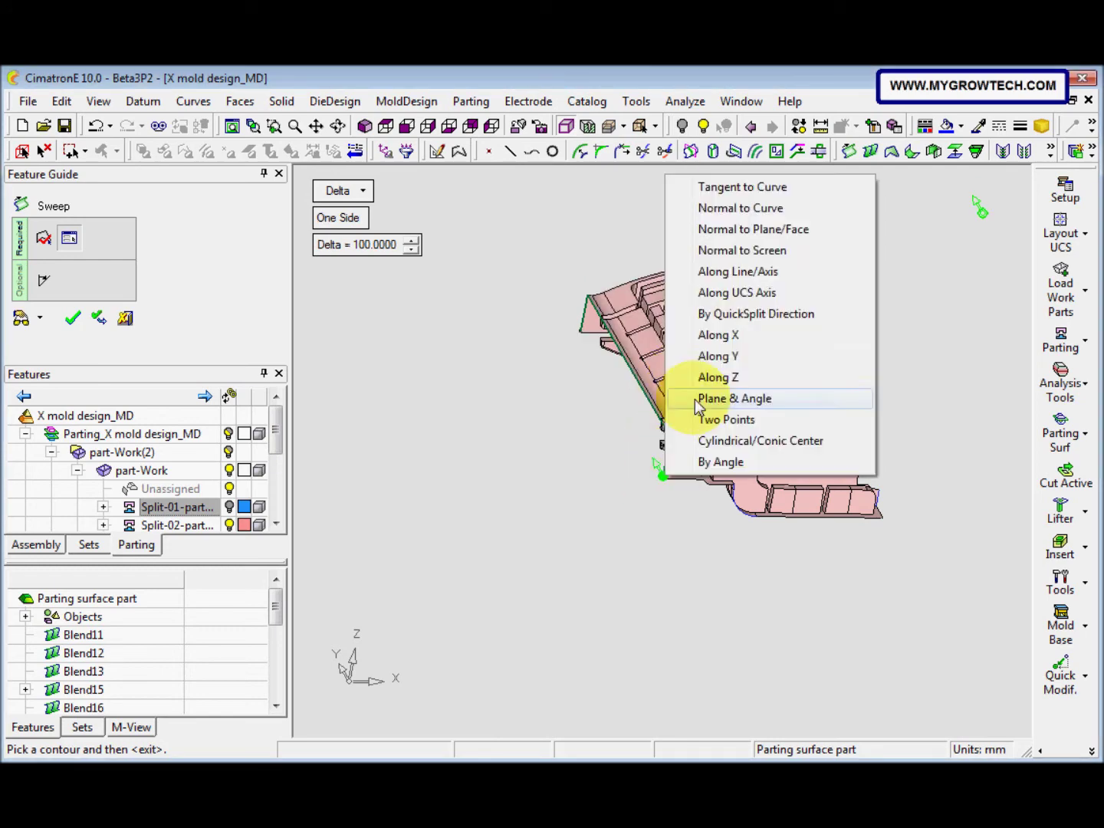
left_click(737, 341)
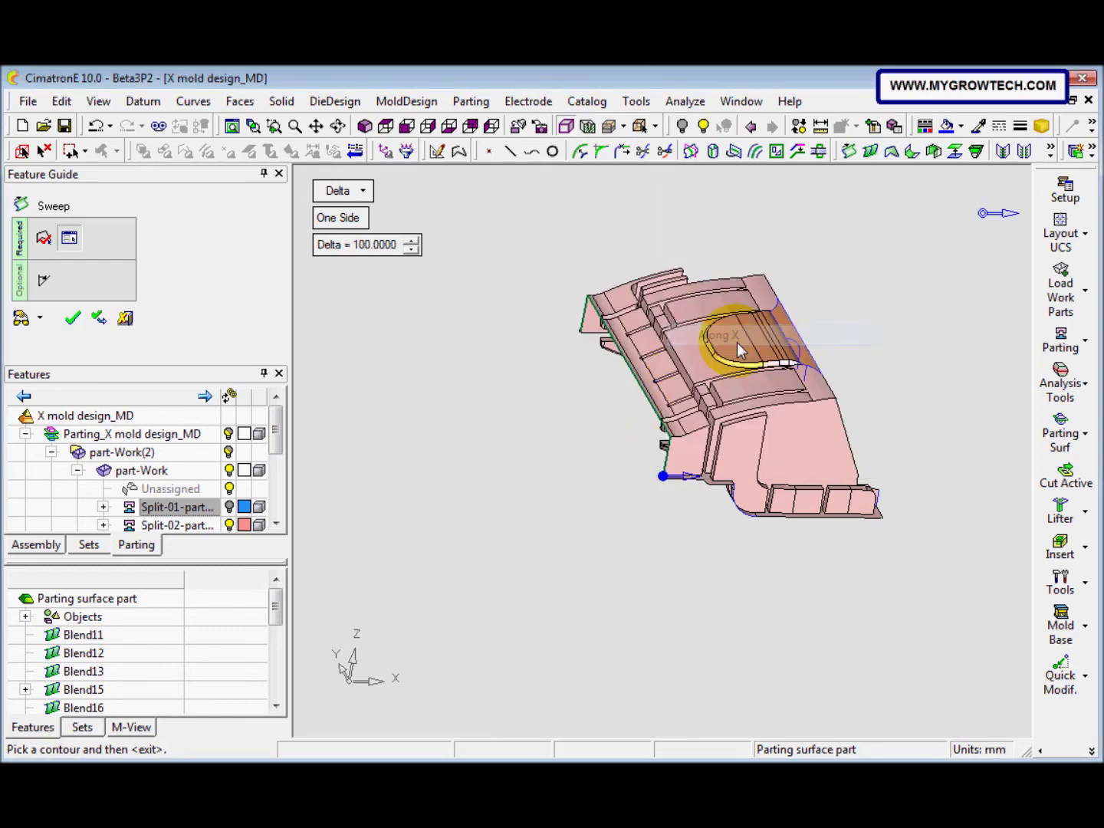
left_click(696, 477)
middle_click(618, 518)
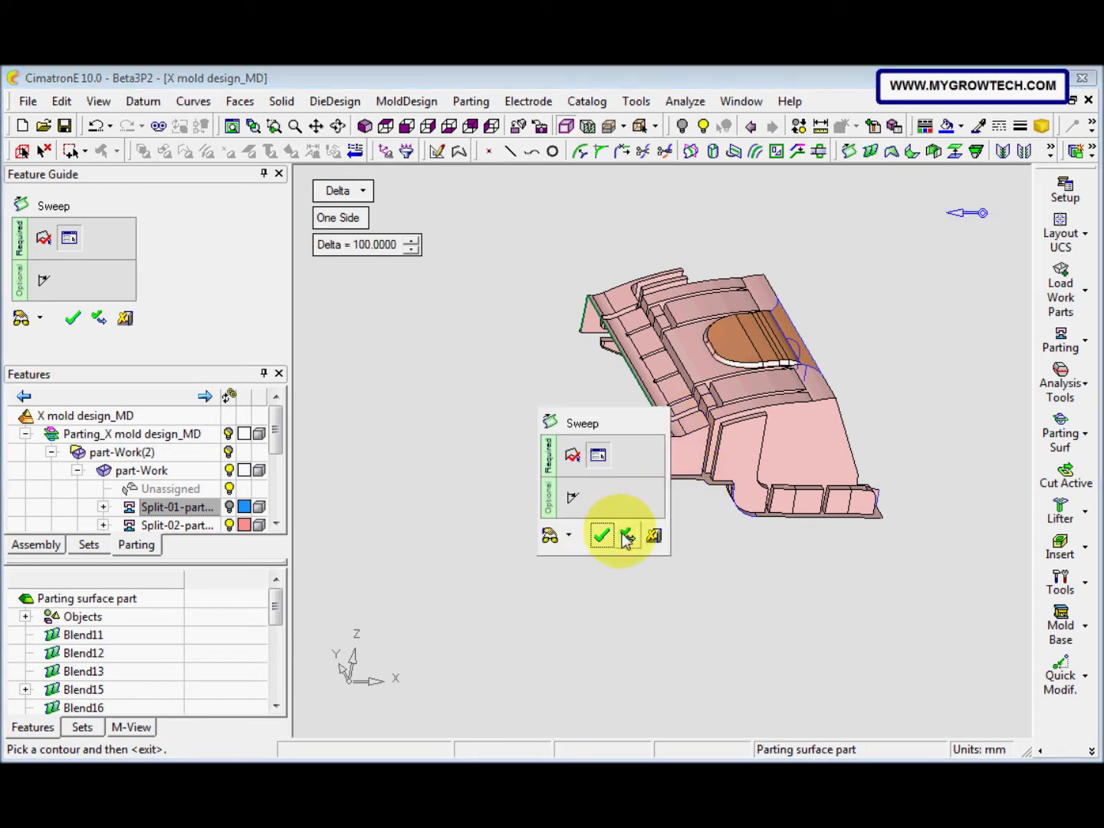
left_click(628, 536)
Sweep the curved composite on the negative-Y side arm 100 mm along Y, reversing the direction so it extends outward from the part.
scroll(595, 597, "down", 2)
middle_click_drag(596, 598, 724, 495)
left_click(717, 497)
middle_click(707, 490)
left_click(713, 491)
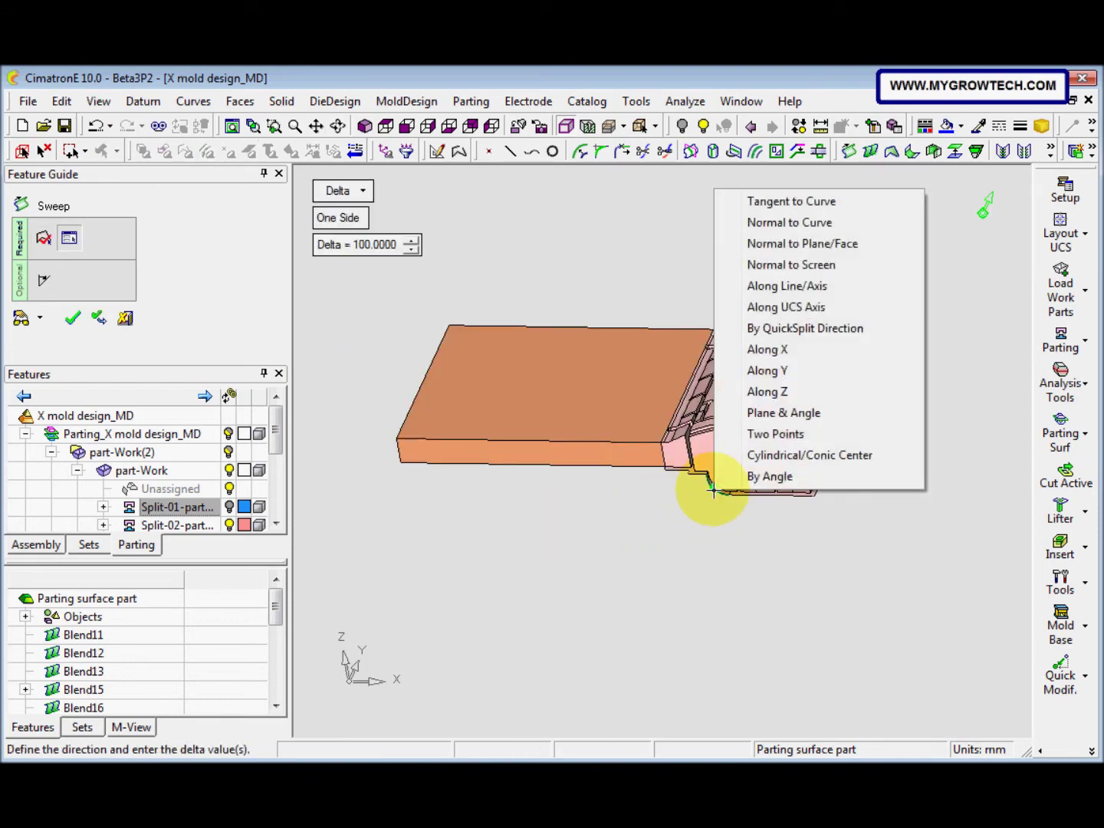
left_click(766, 372)
left_click(729, 470)
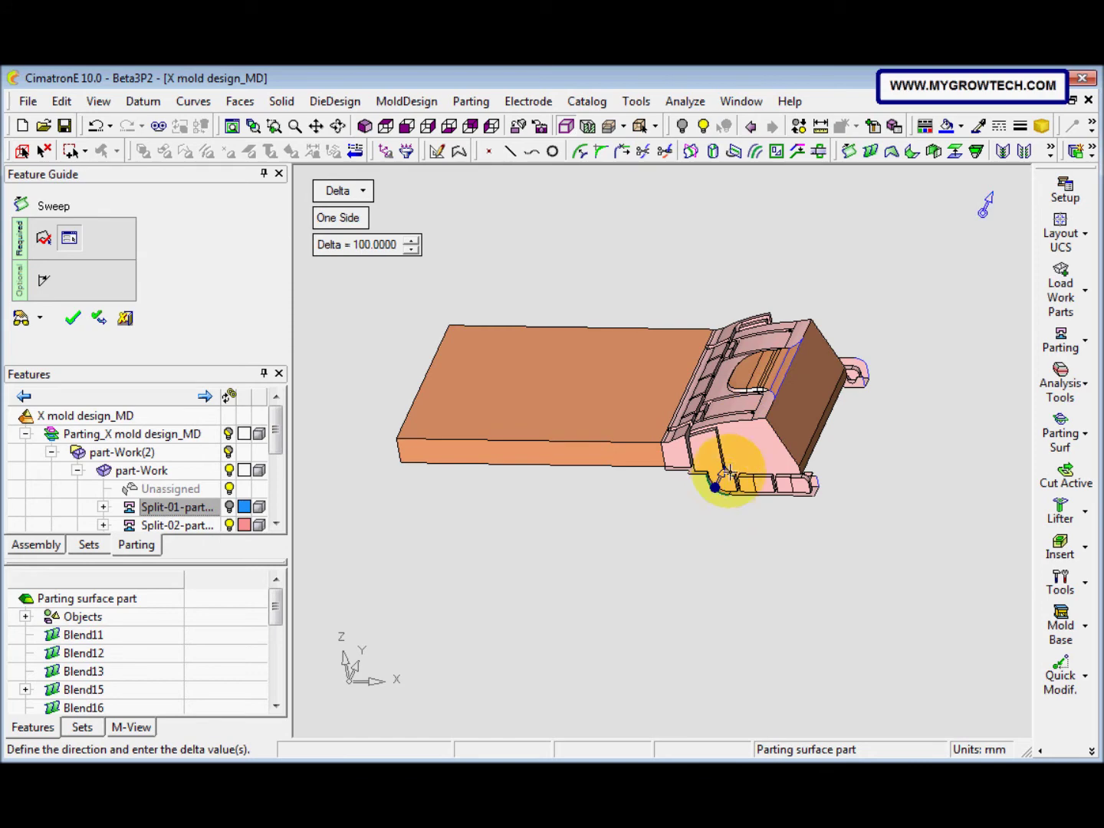
right_click(709, 547)
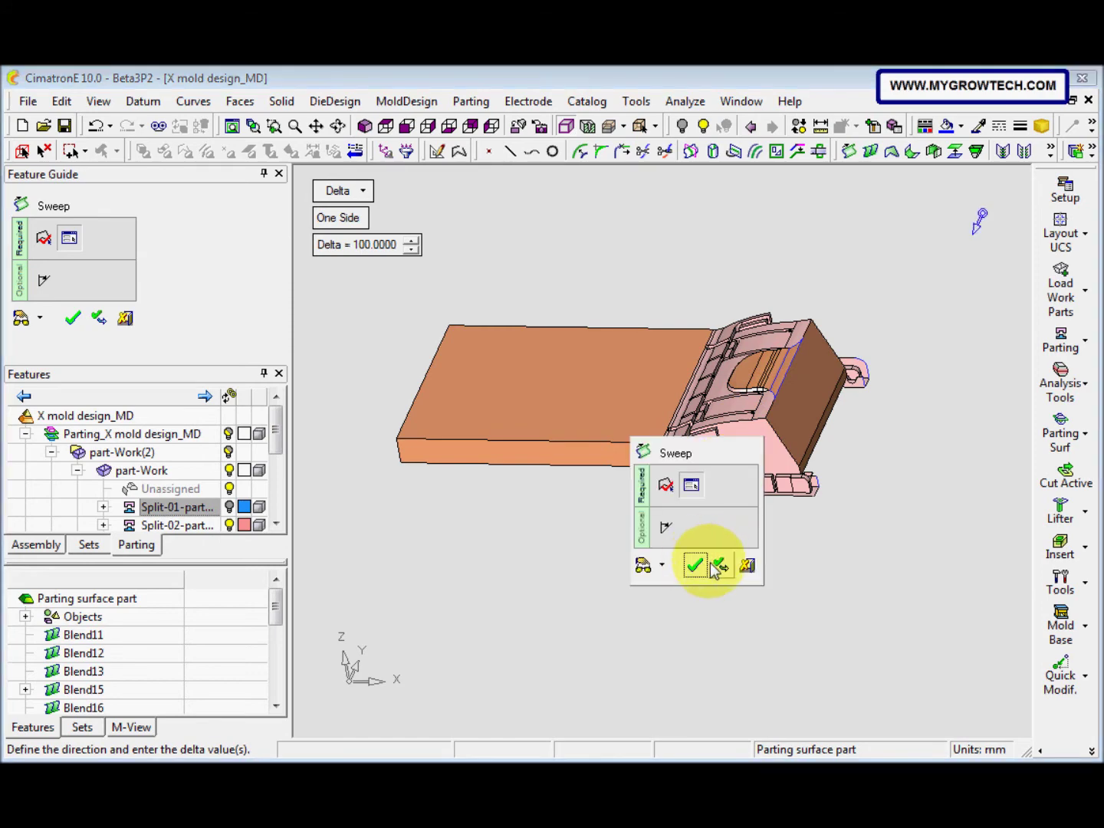
left_click(712, 566)
middle_click_drag(709, 544, 579, 466)
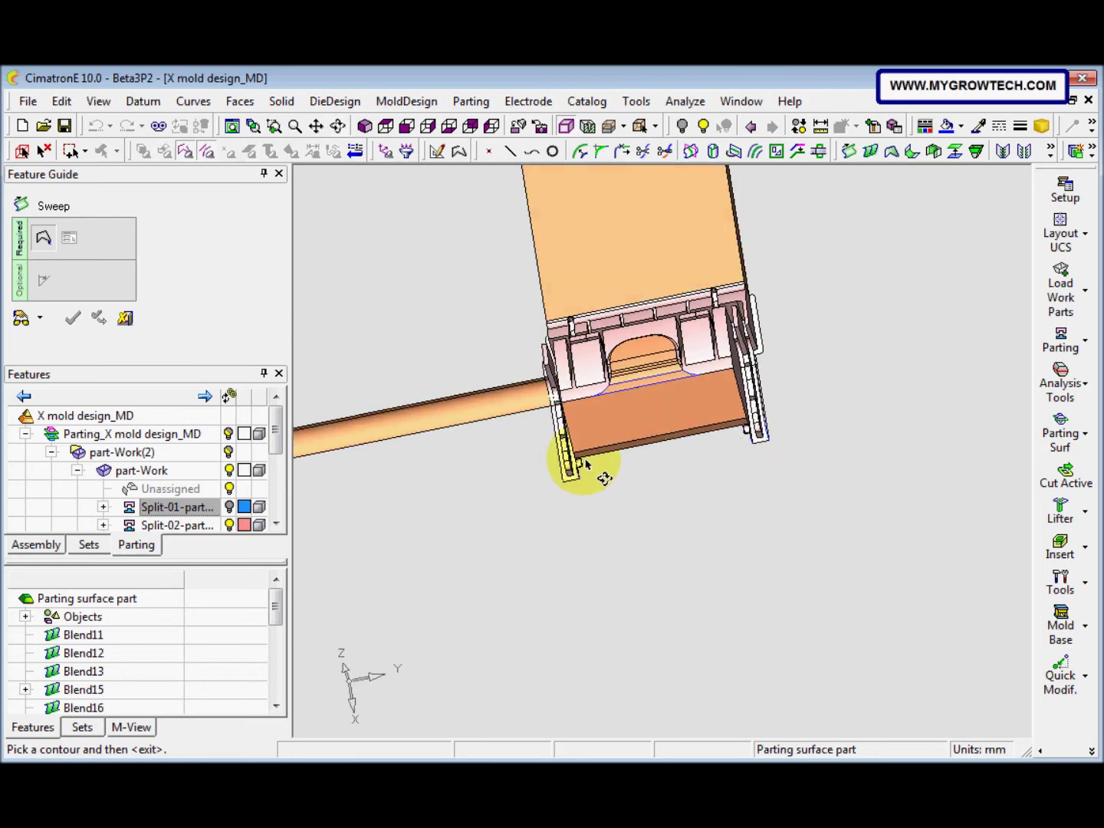
Sweep the curved composite on the positive-Y side arm 100 mm to one side along Y, extending outward from the part.
left_click(767, 438)
right_click(765, 435)
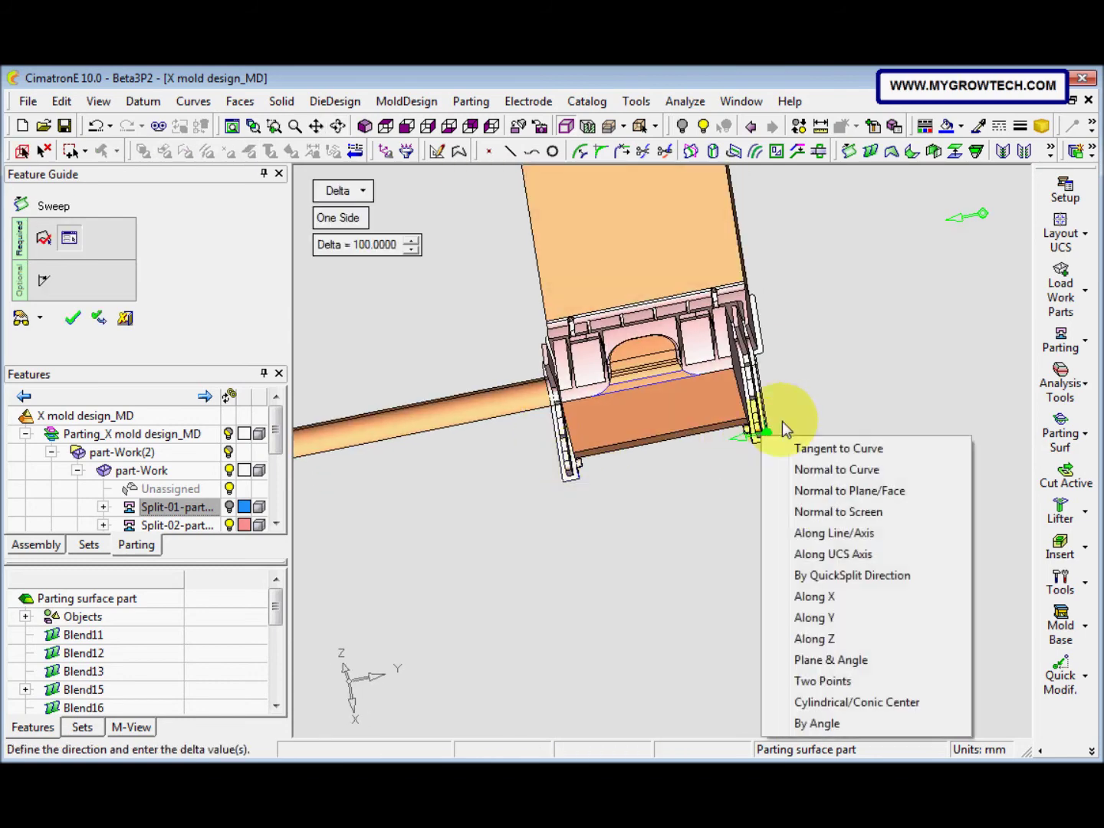
left_click(840, 618)
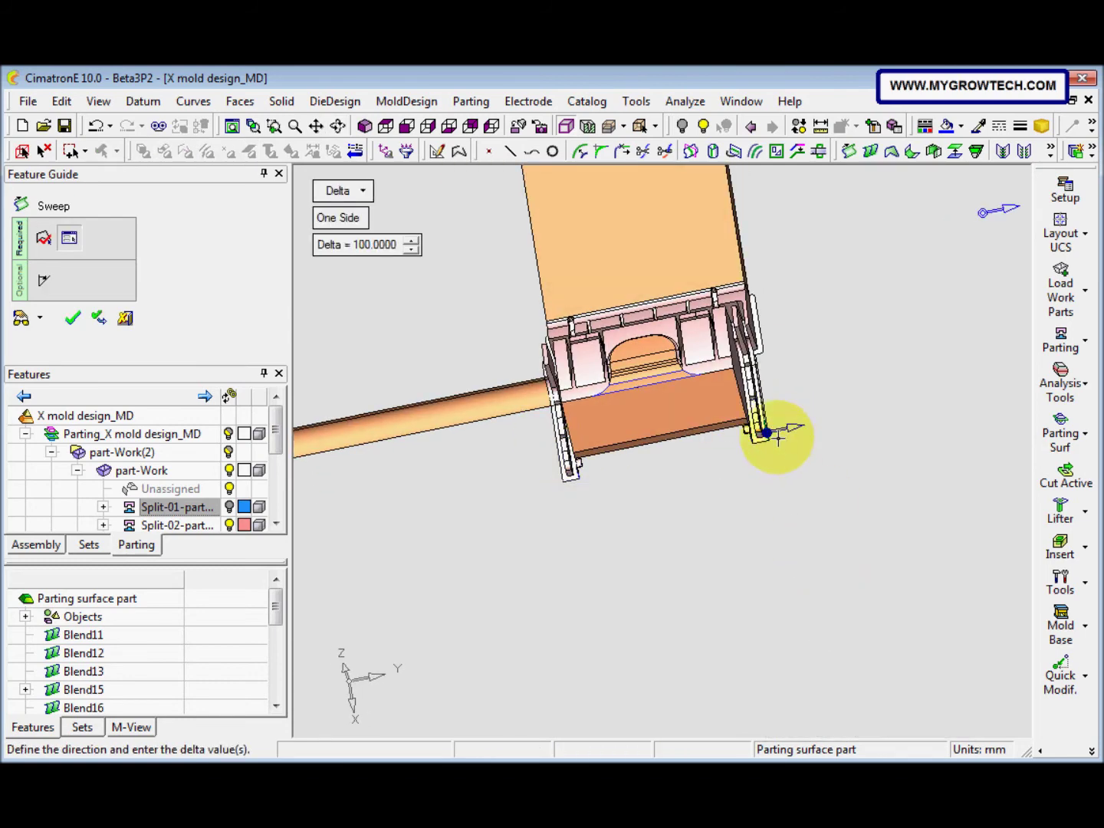
right_click(805, 479)
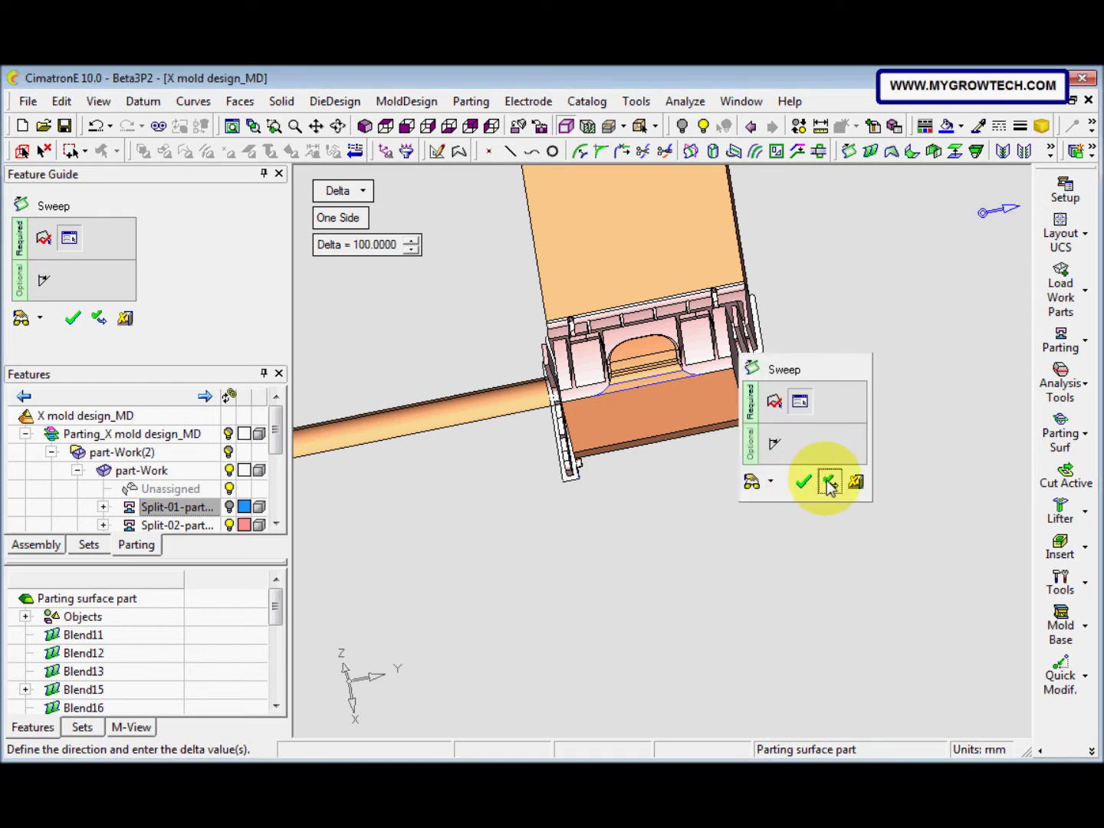
left_click(828, 480)
Sweep the short composite at the end of the positive-Y side arm 100 mm to one side along X.
left_click_drag(723, 503, 749, 480, "ctrl")
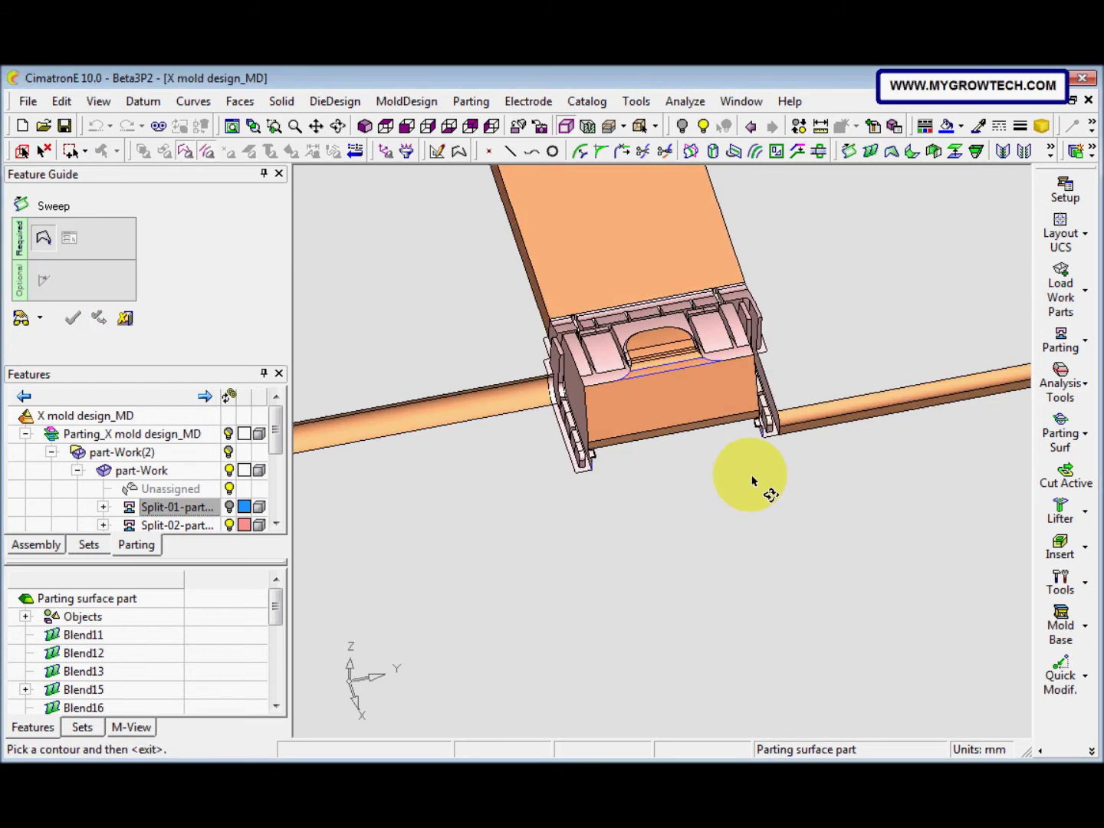
left_click(765, 433)
right_click(767, 435)
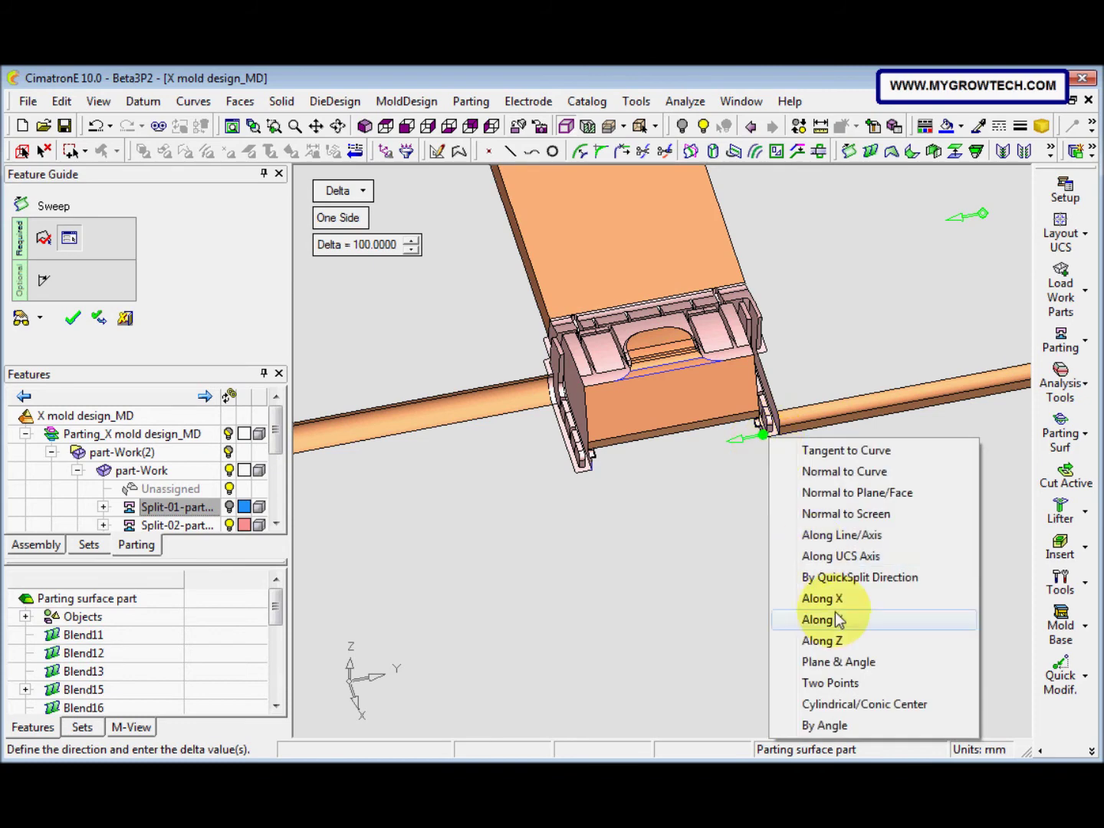
left_click(837, 599)
right_click(806, 565)
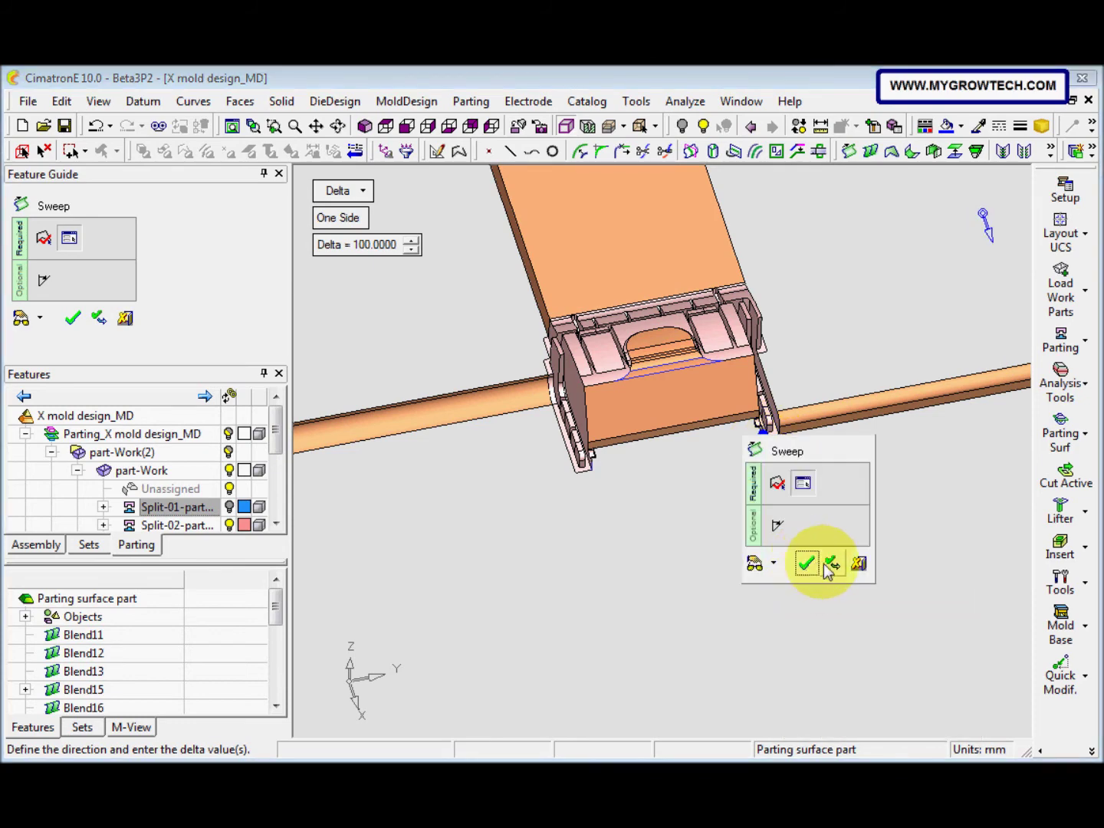
left_click(832, 565)
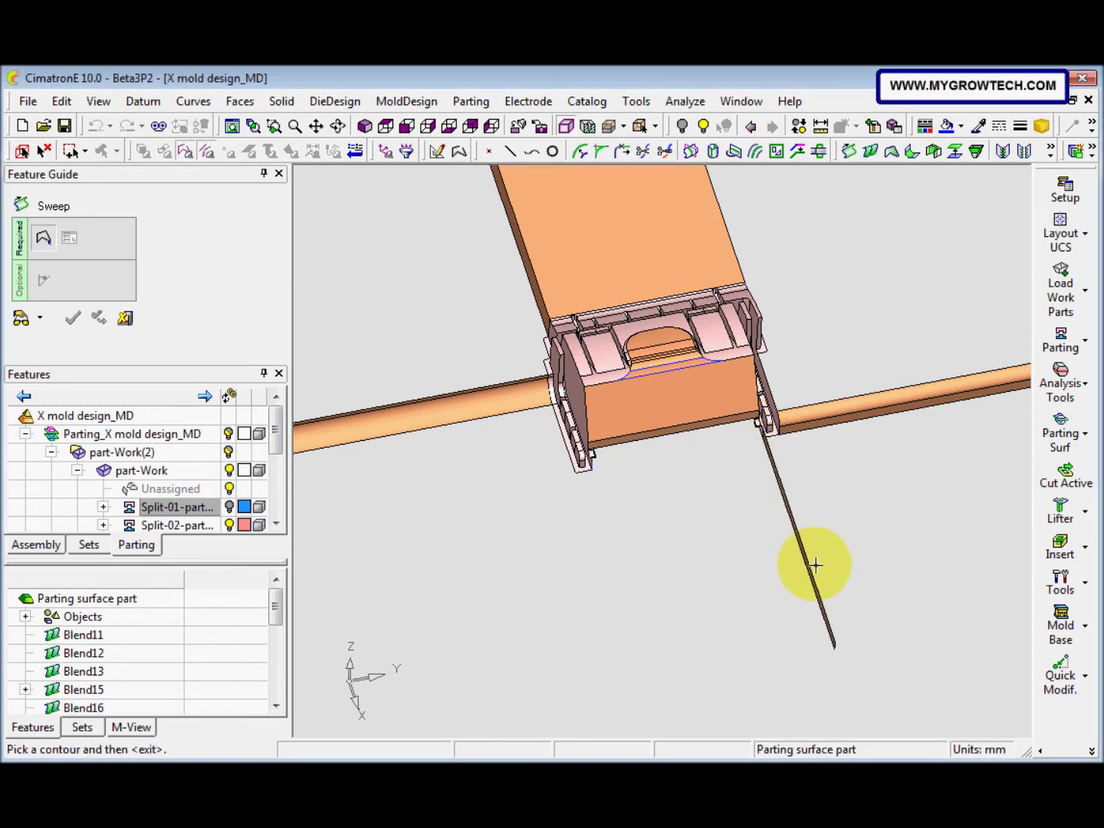
Sweep the short composite at the end of the negative-Y side arm 100 mm to one side along X.
left_click(593, 464)
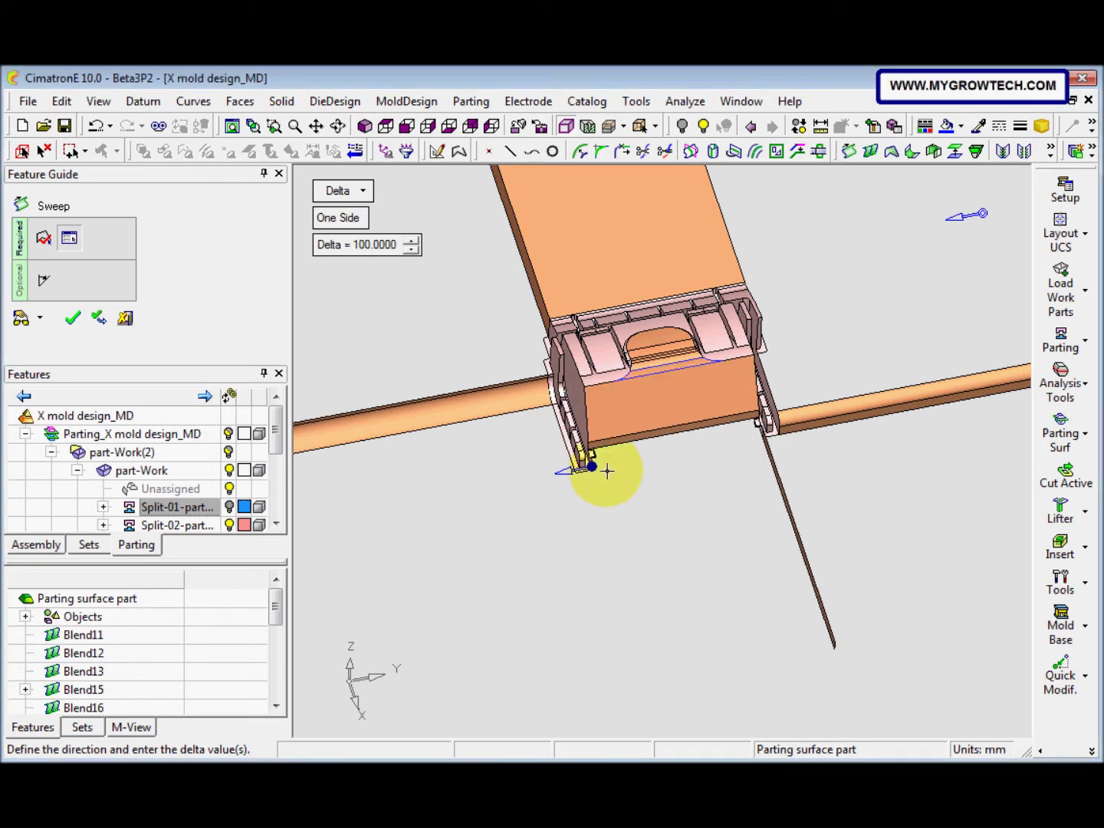
right_click(597, 470)
left_click(648, 328)
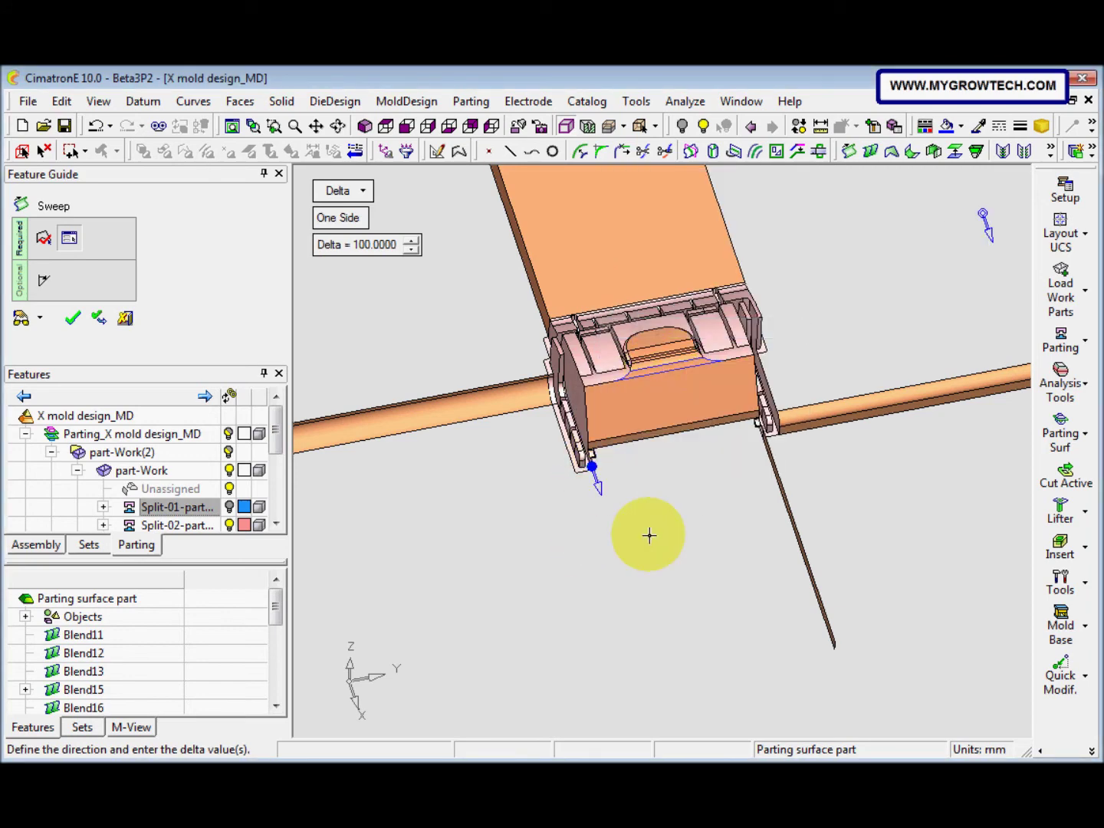
right_click(650, 546)
left_click(658, 547)
middle_click_drag(673, 563, 597, 550)
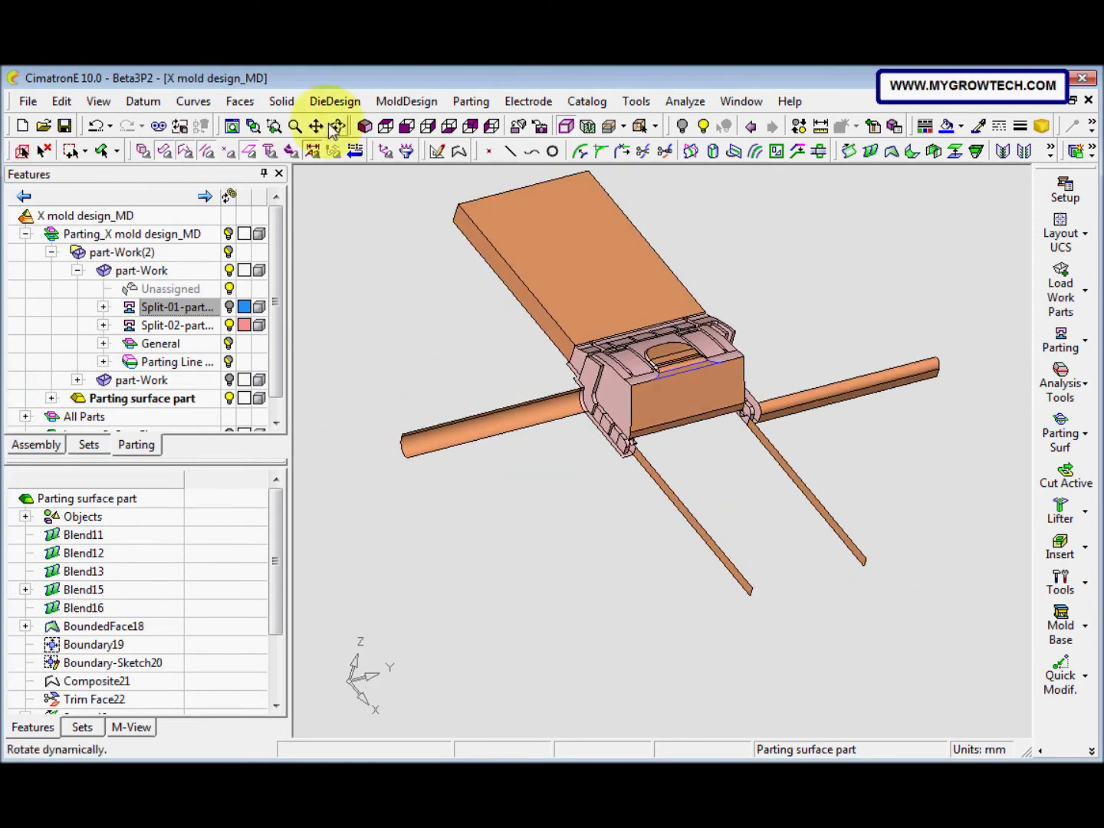
Blend a face between the upper long edges of the two narrow strips swept along X from the side arms.
left_click(458, 154)
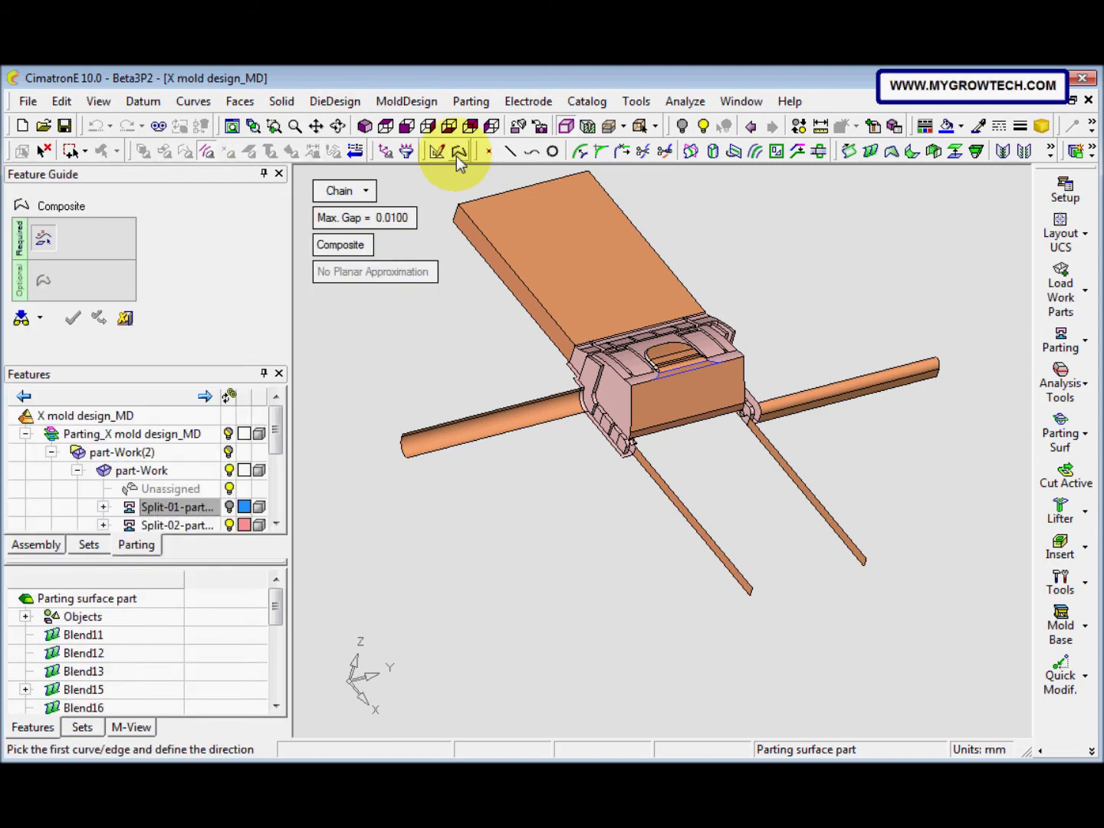
left_click(125, 317)
left_click(239, 102)
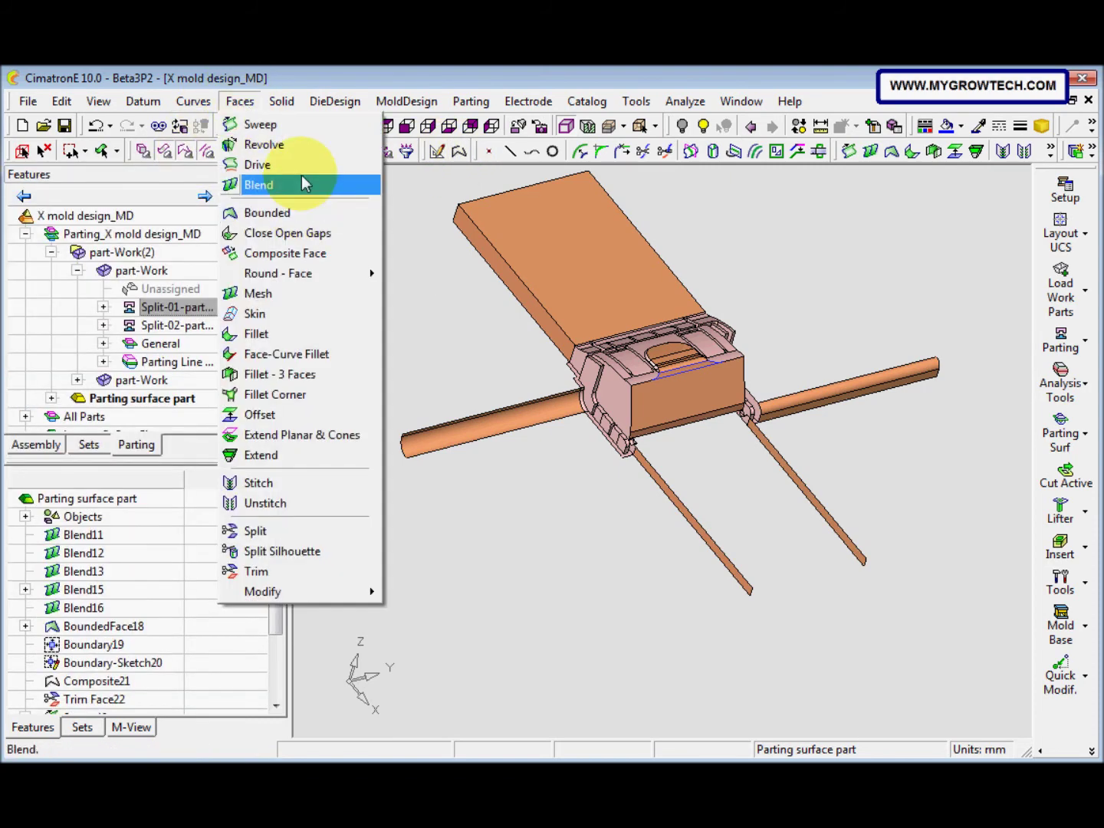
left_click(303, 182)
scroll(597, 515, "up", 2)
middle_click_drag(582, 501, 475, 417, "ctrl")
right_click_drag(530, 514, 611, 375, "ctrl")
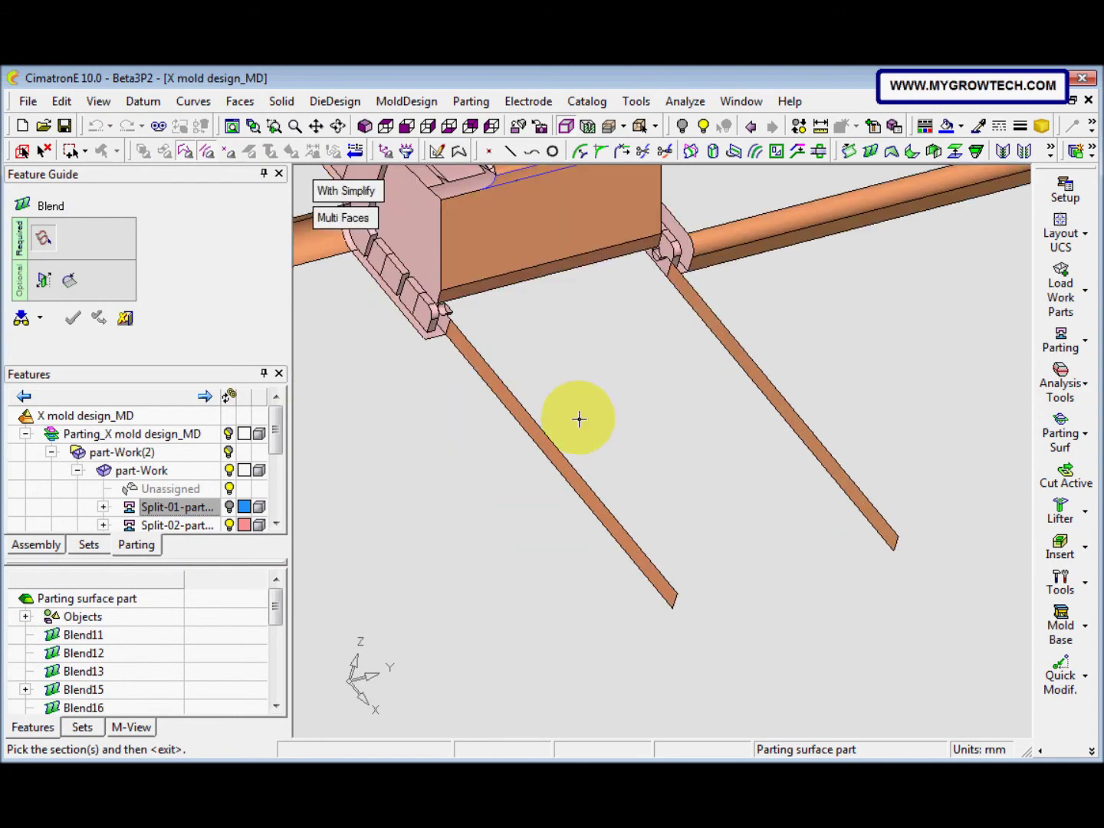
left_click(558, 457)
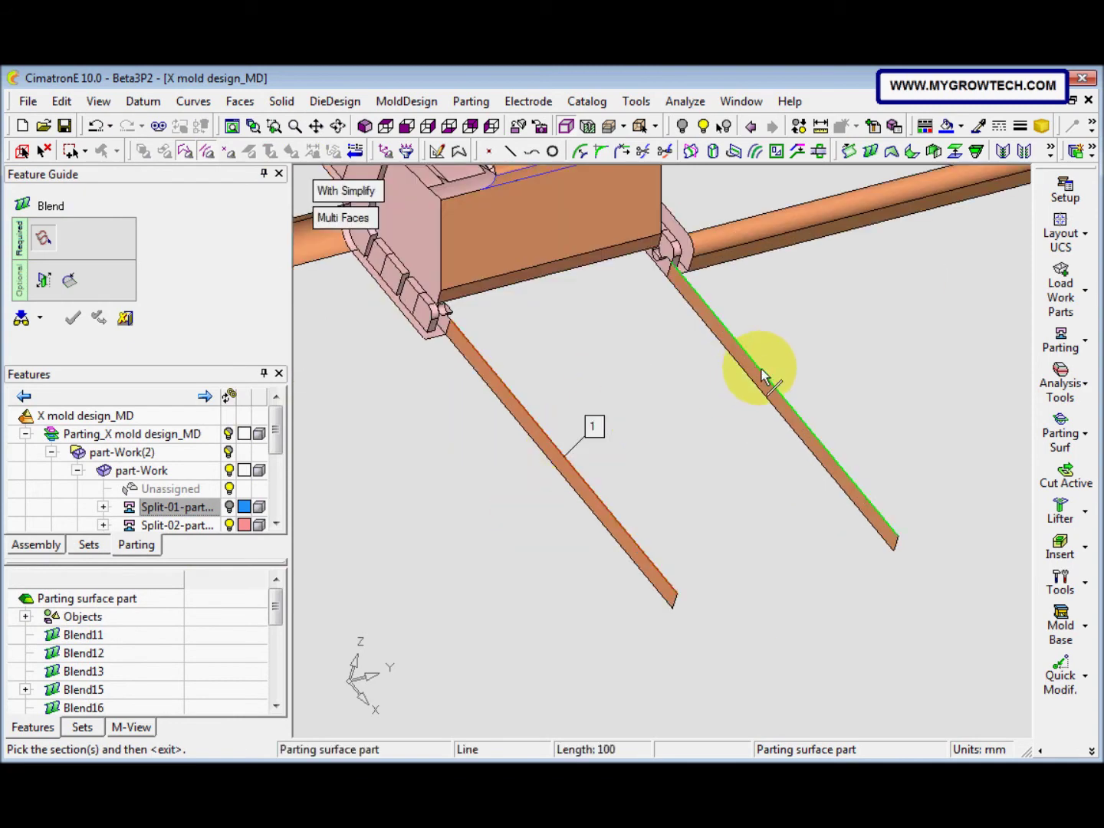
left_click(760, 375)
middle_click(729, 420)
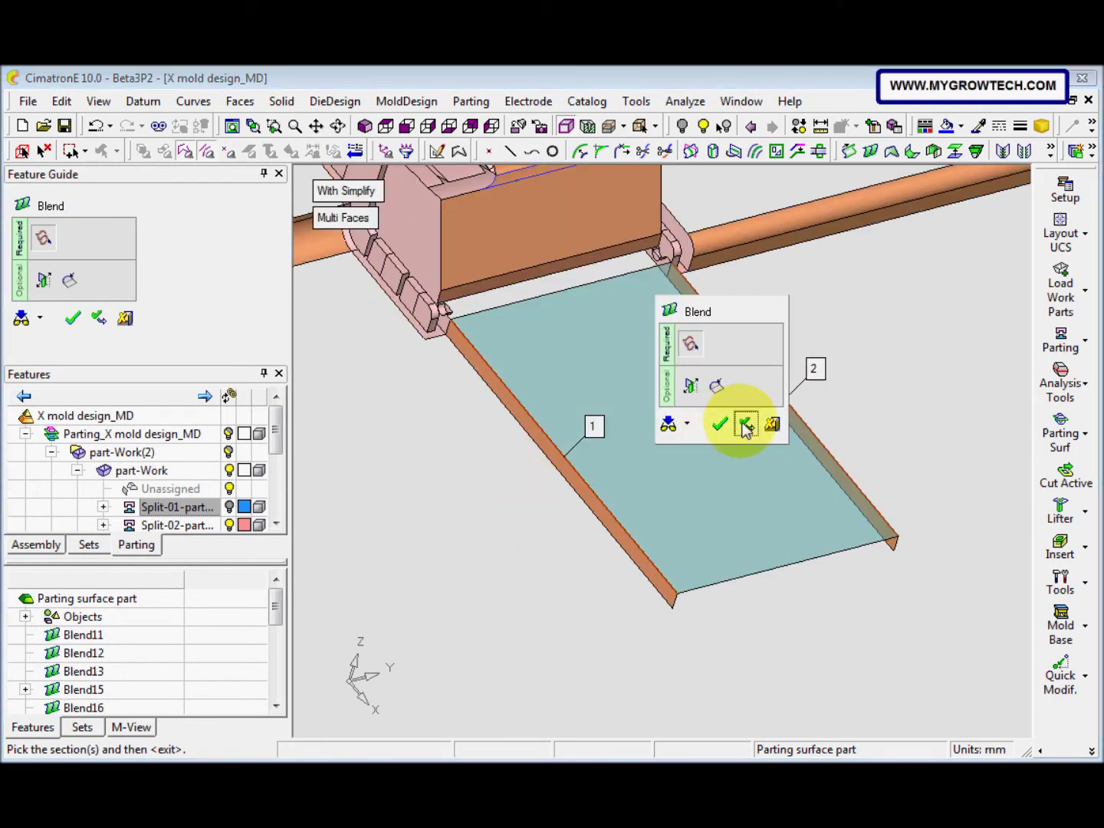
left_click(744, 425)
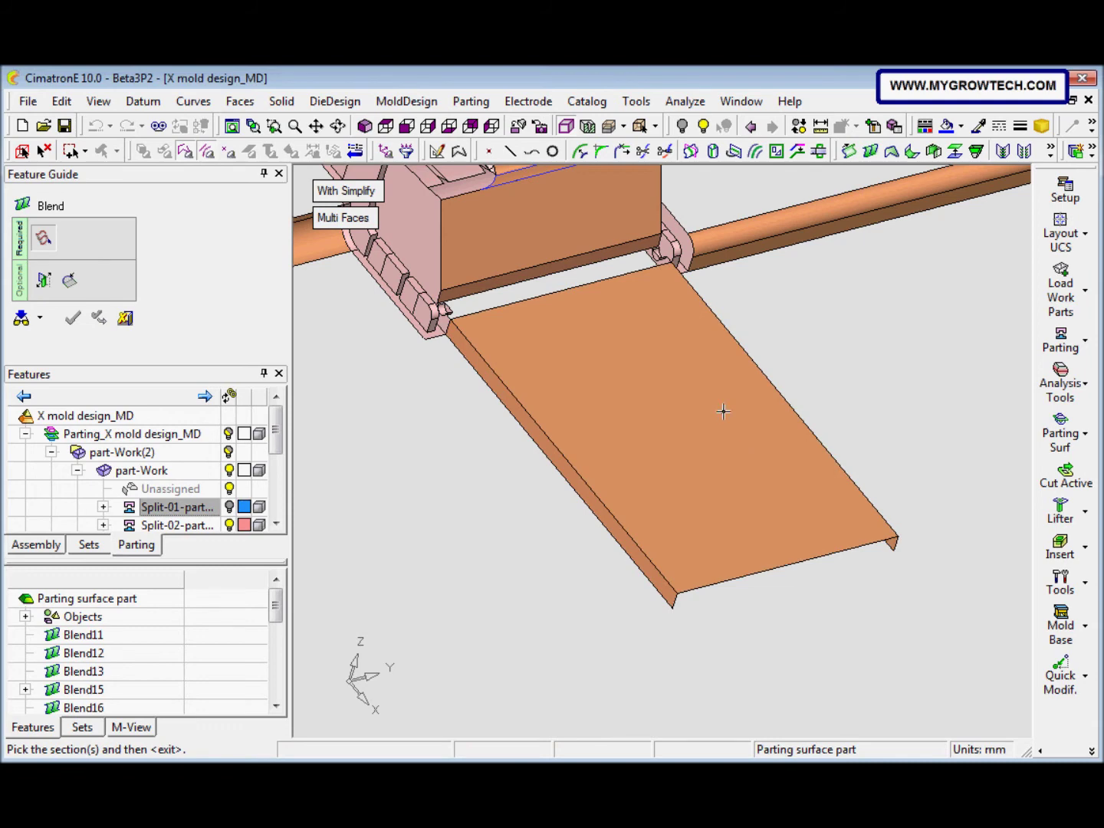
Blend a face across the gap between the block wall's lower edge and the near edge of the flat parting surface.
left_click(585, 289)
middle_click(606, 318)
left_click(603, 330)
mouse_move(574, 365)
middle_mouse_down()
mouse_move(604, 347)
mouse_move(612, 390)
mouse_move(635, 414)
mouse_move(583, 414)
mouse_move(589, 381)
middle_mouse_up()
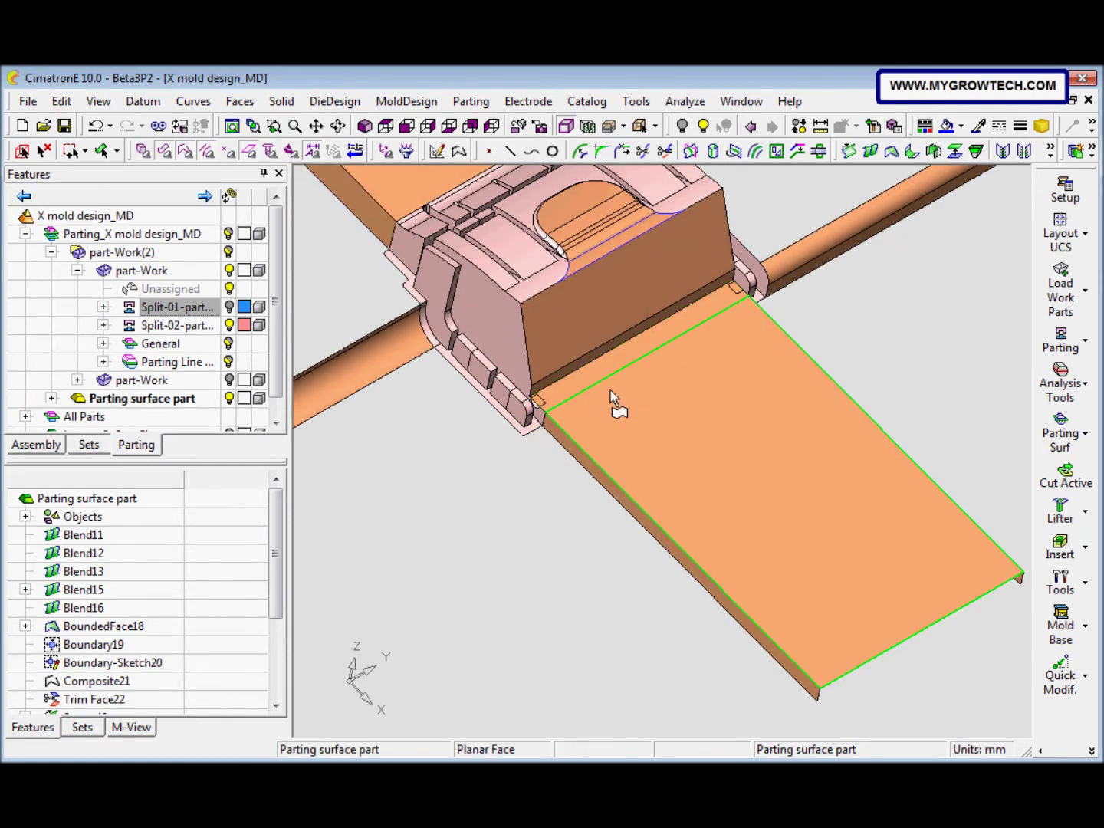
Merge the gap-filling face and the large flat parting face into one Composite Face with 0.01 tolerance, removing the originals.
left_click(238, 100)
left_click(279, 254)
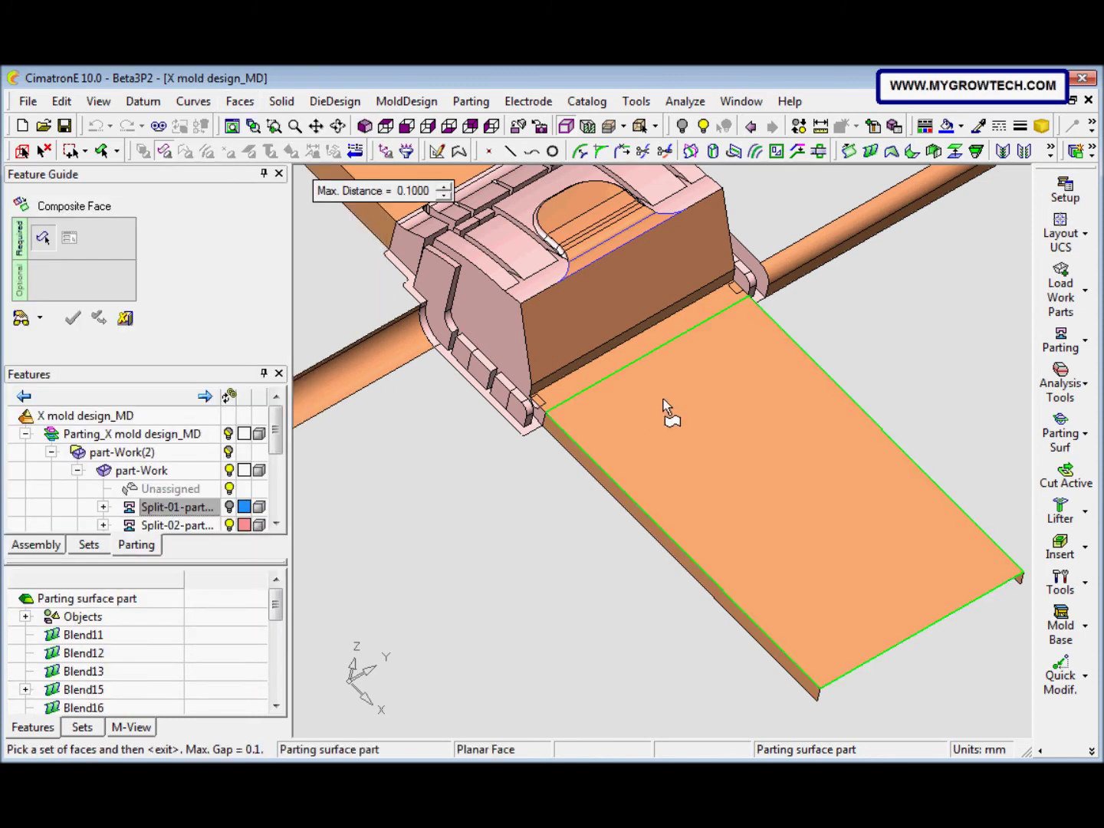
left_click(659, 402)
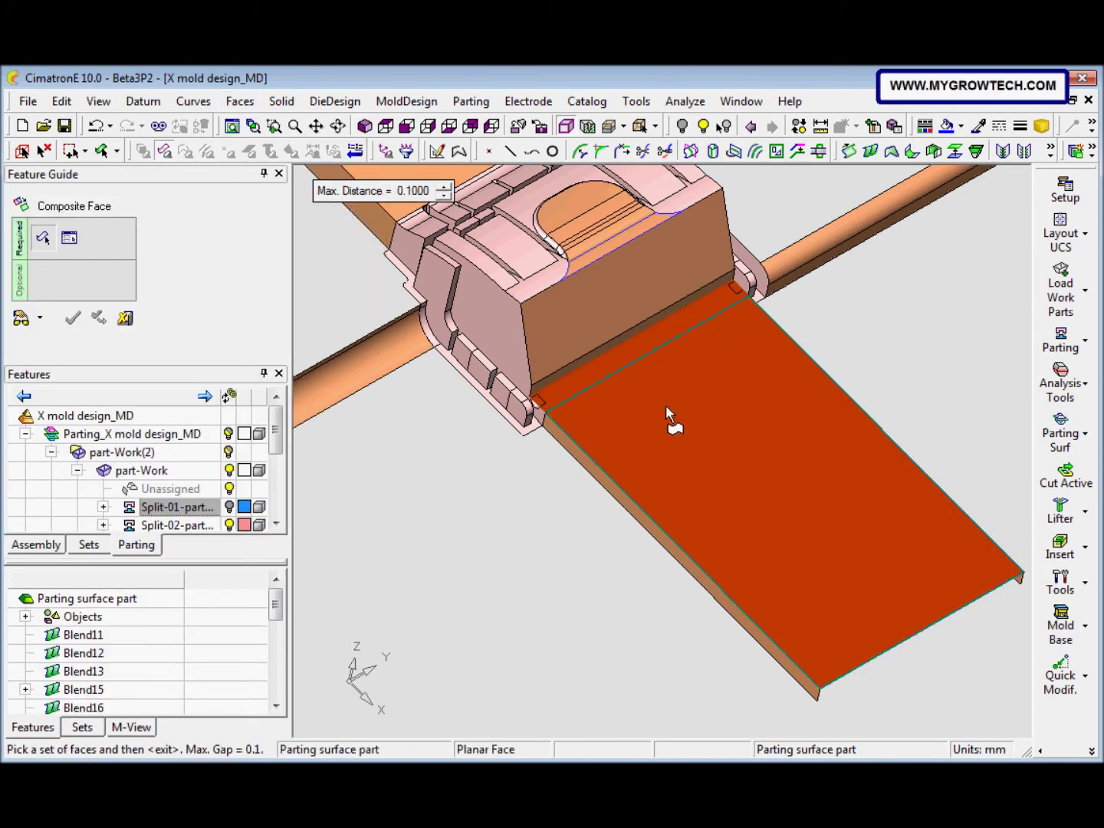
left_click(658, 396)
middle_click(501, 475)
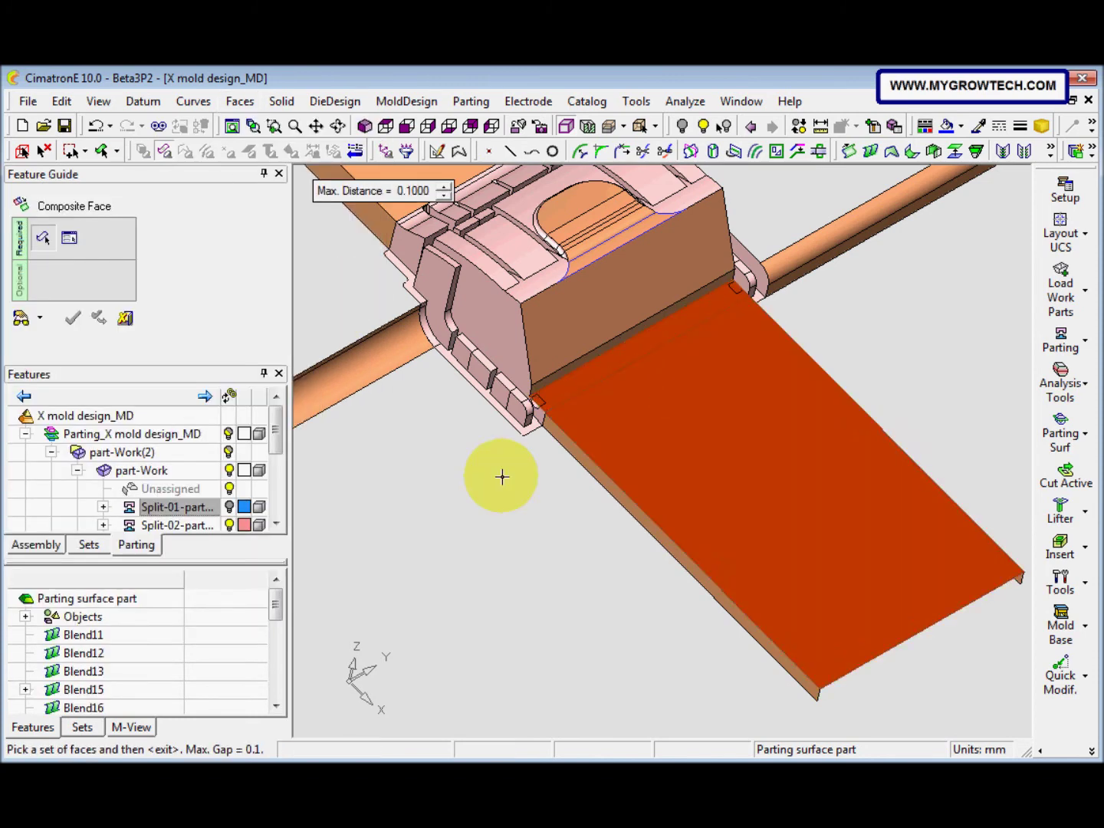
right_click(620, 438)
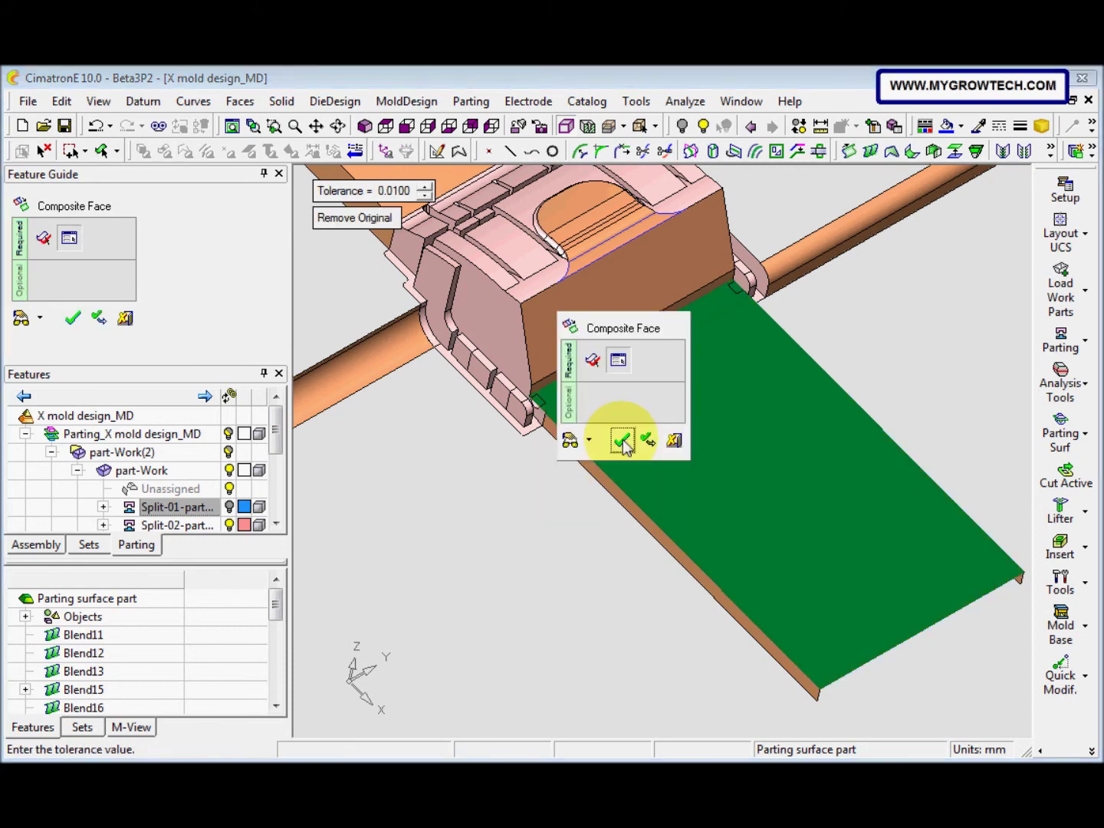
left_click(624, 442)
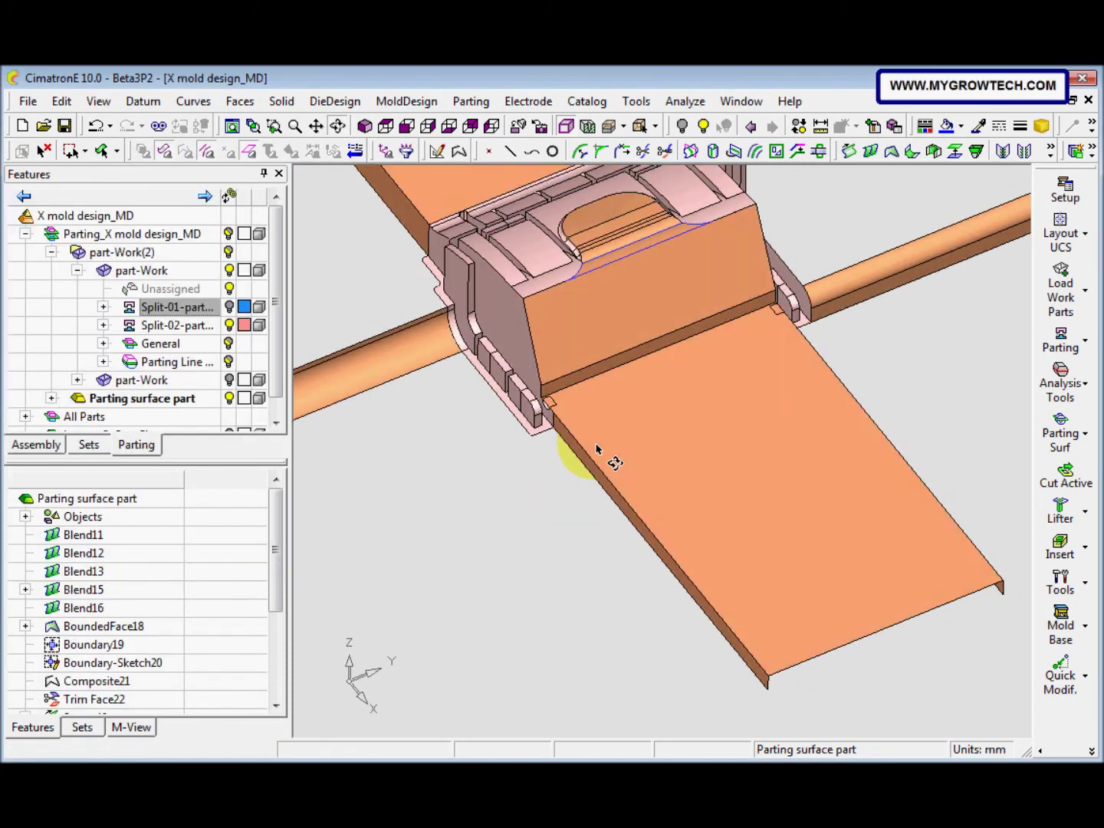
Create a chained Composite along the small rectangular part outline at the negative-Y corner of the flat parting surface.
left_click_drag(597, 445, 598, 451, "ctrl")
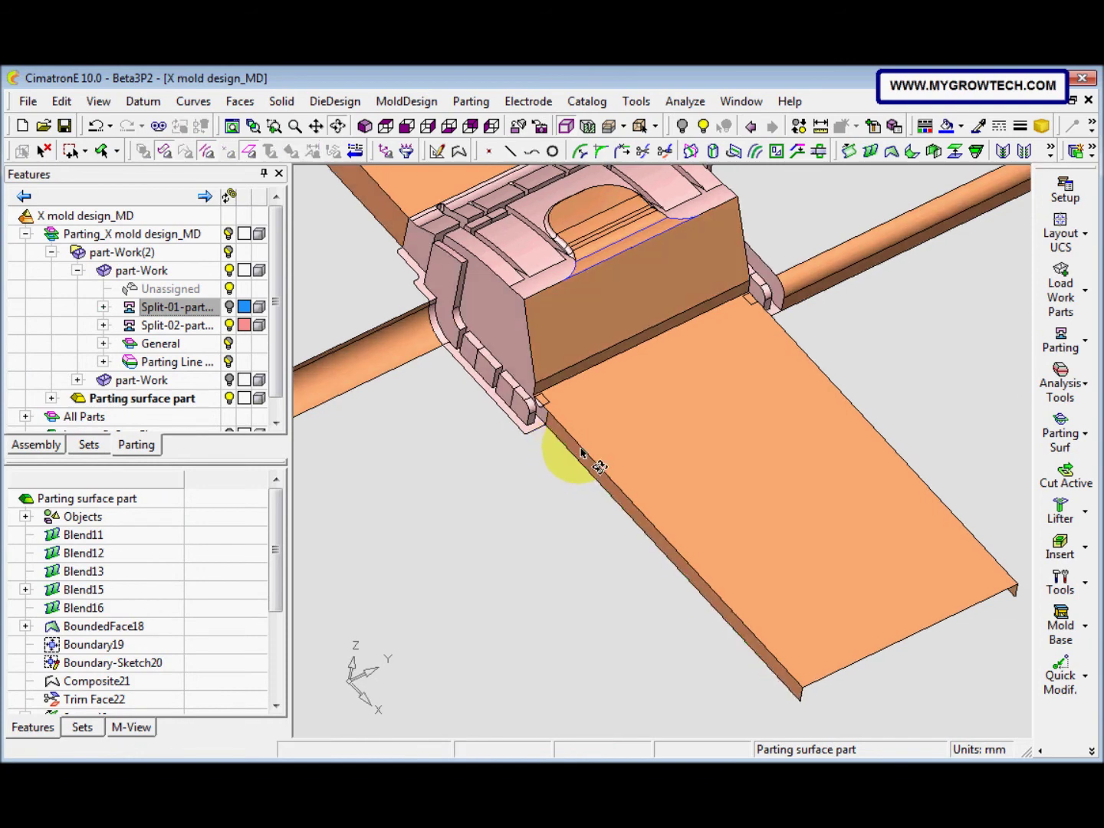
scroll(579, 456, "up", 5)
middle_click_drag(529, 372, 561, 334, "ctrl")
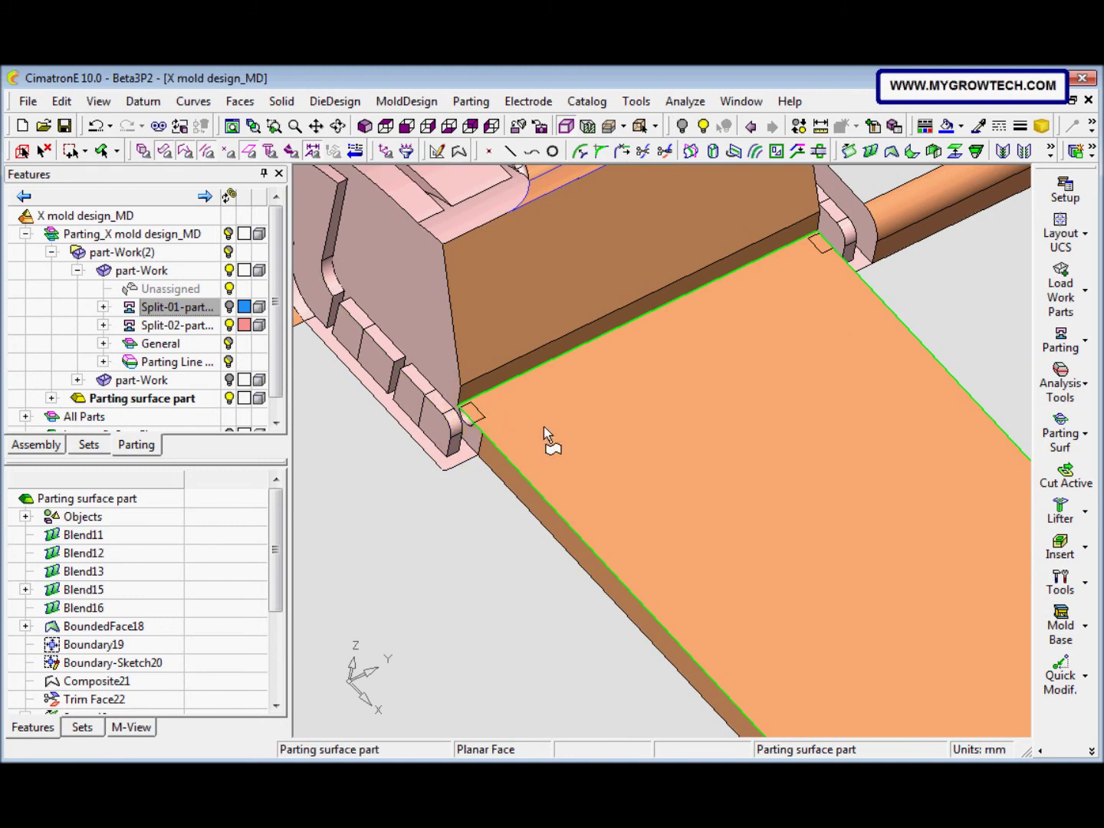
left_click(459, 151)
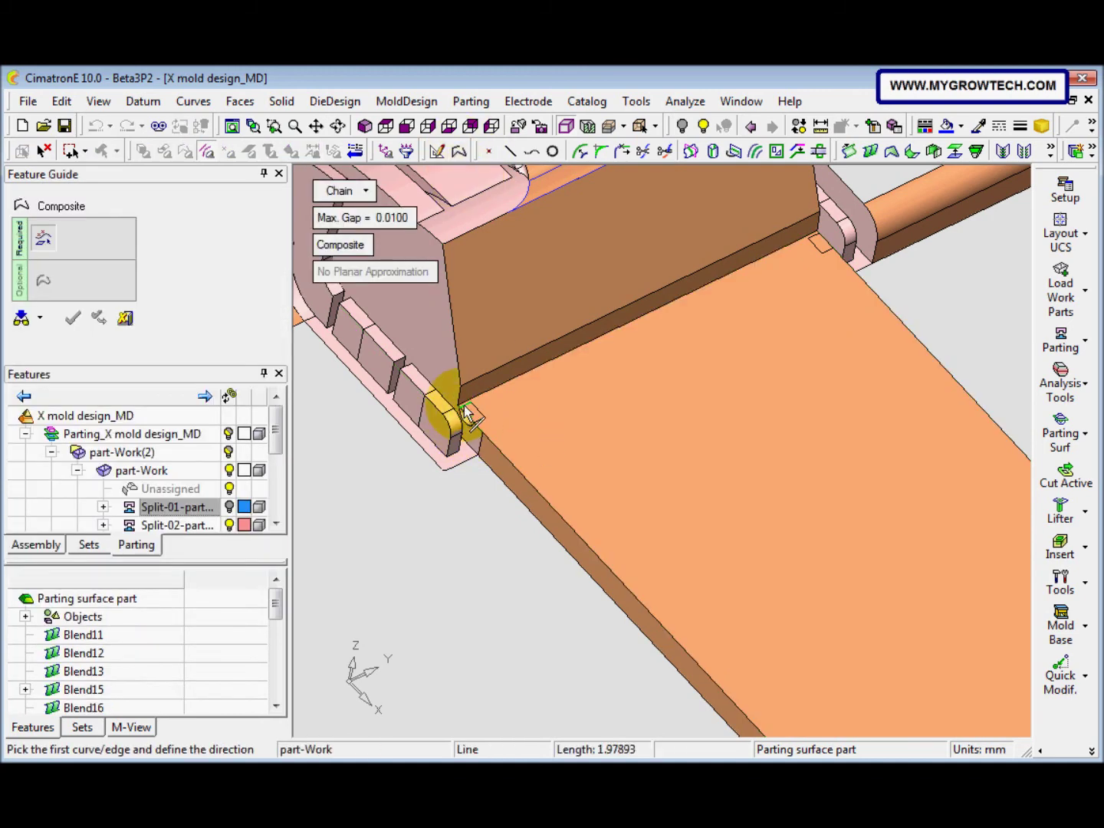
right_click_drag(468, 465, 531, 342, "ctrl")
middle_click_drag(534, 341, 623, 377, "ctrl")
middle_click_drag(503, 437, 569, 465, "ctrl")
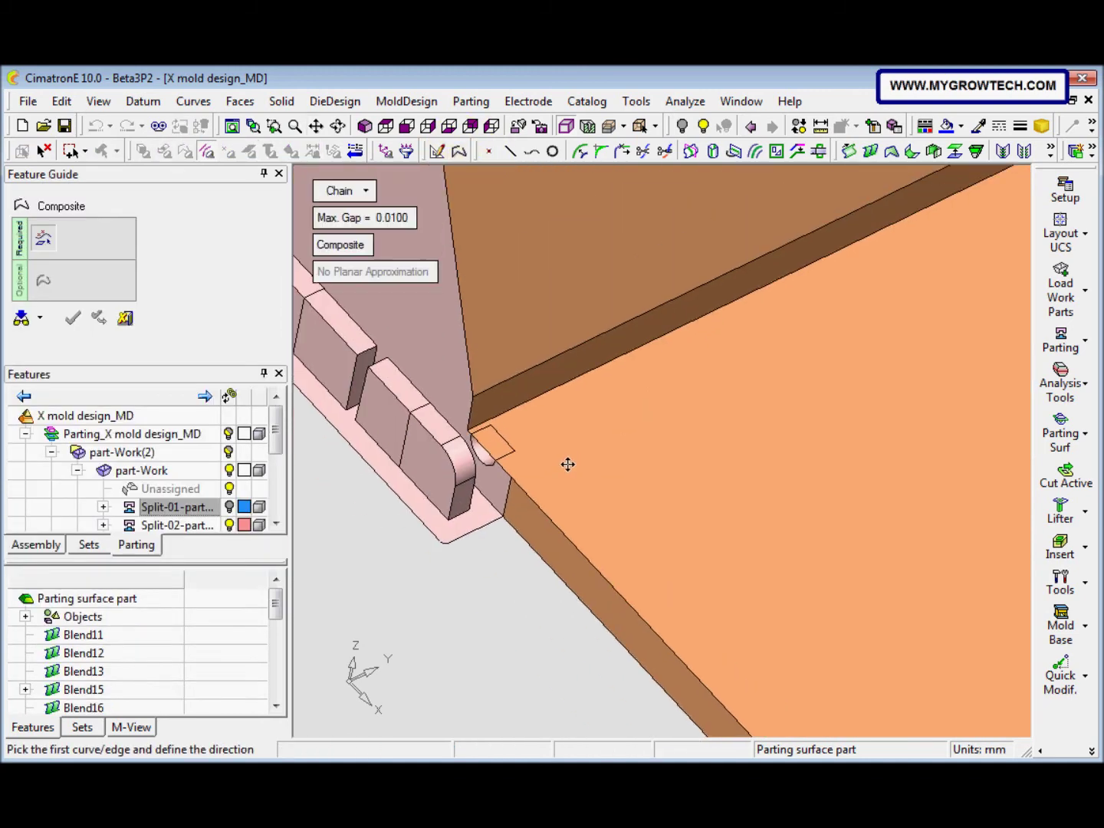
right_click_drag(568, 464, 574, 349, "ctrl")
left_click(378, 427)
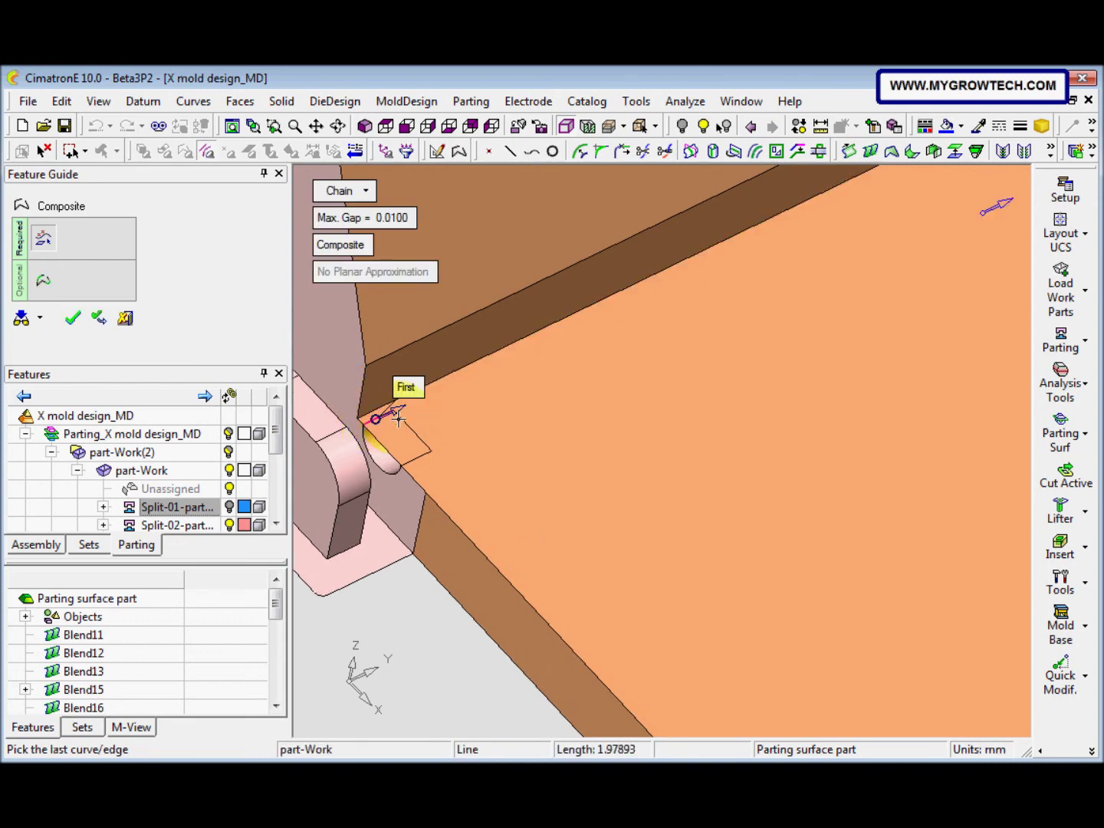
left_click(443, 446)
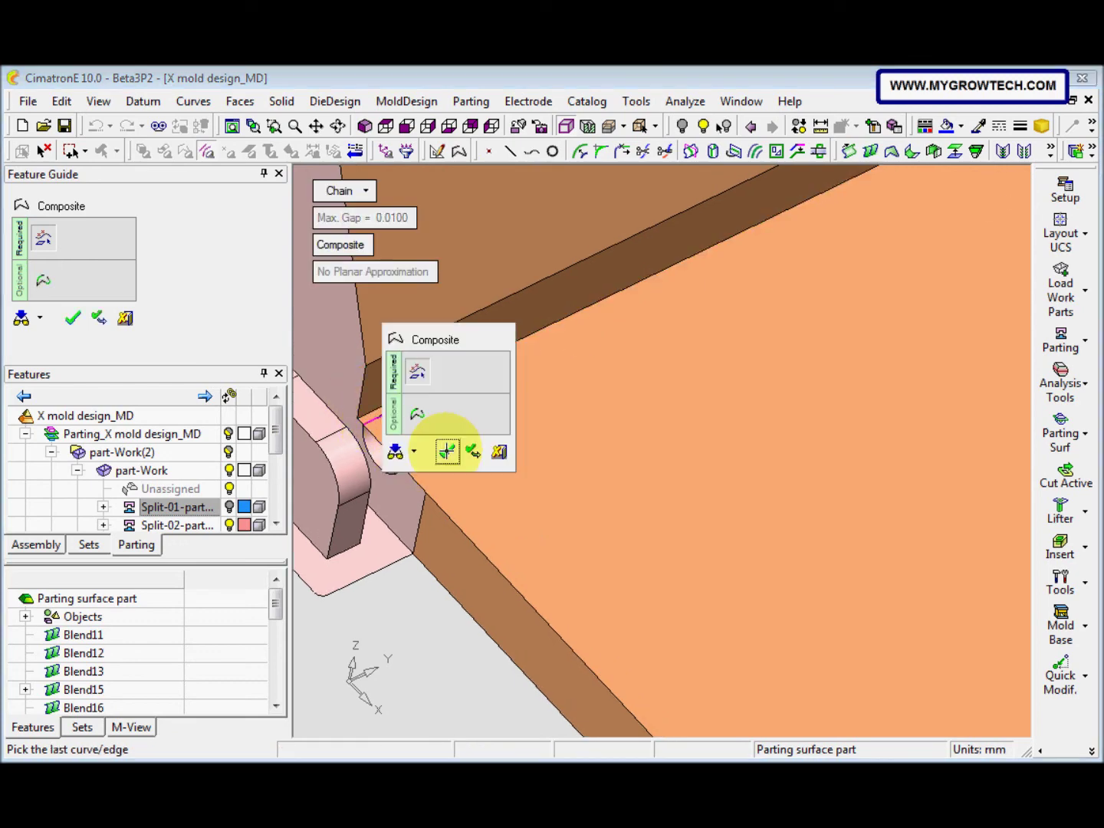
left_click(472, 455)
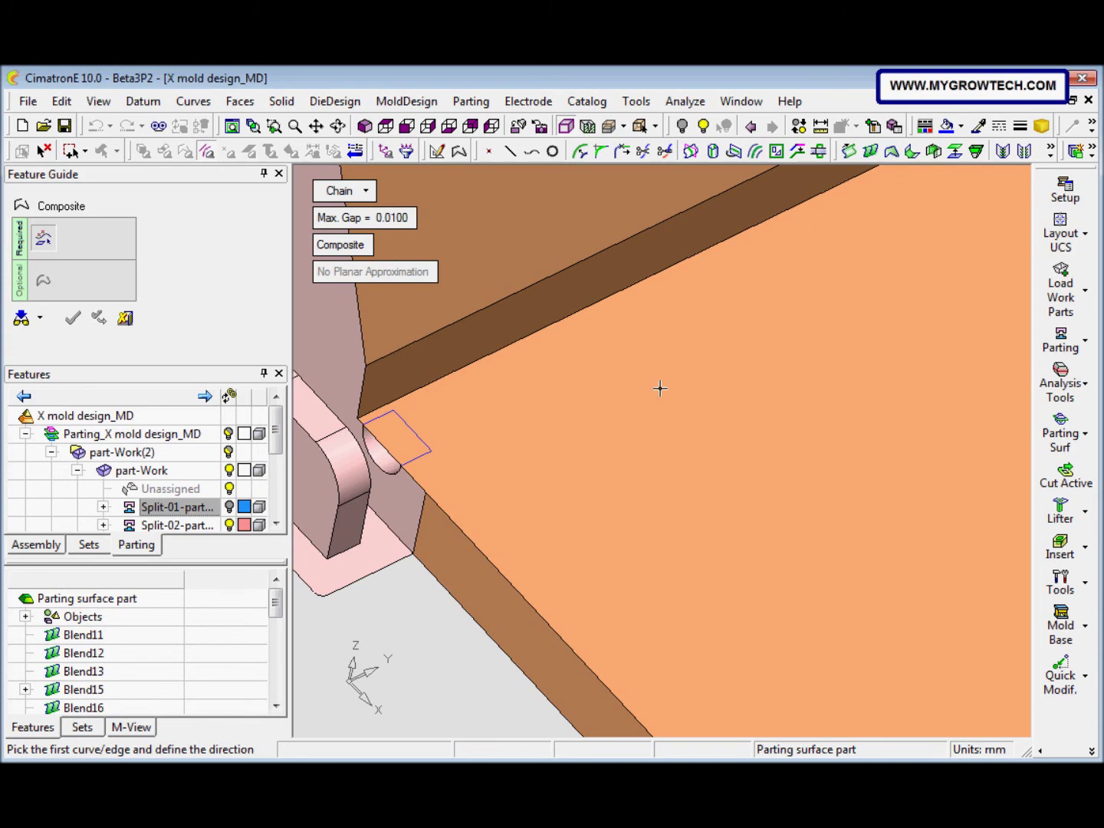
Create a chained Composite along the small rectangular part outline at the positive-Y corner of the flat parting surface.
left_click(21, 319)
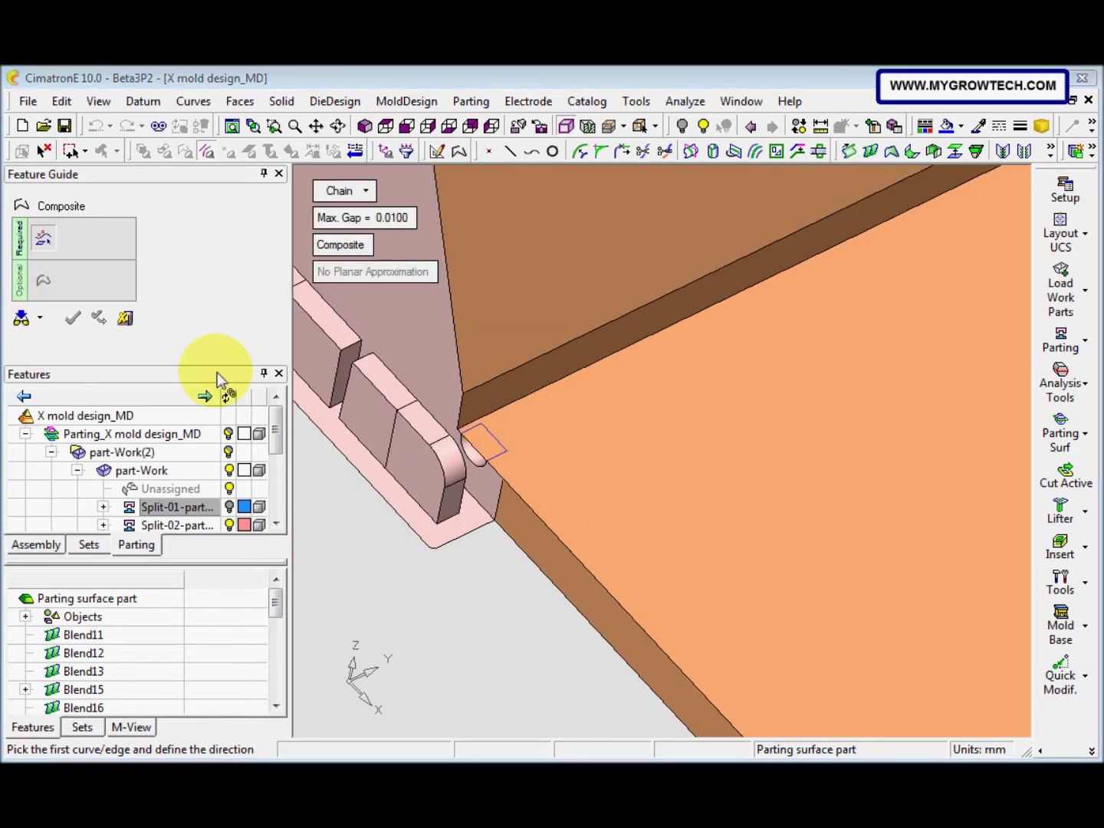
scroll(782, 447, "down", 3)
middle_click_drag(767, 476, 595, 582, "ctrl")
middle_click_drag(706, 430, 641, 474, "ctrl")
right_click_drag(654, 465, 659, 422, "ctrl")
middle_click_drag(638, 427, 591, 461, "ctrl")
right_click_drag(645, 470, 654, 421, "ctrl")
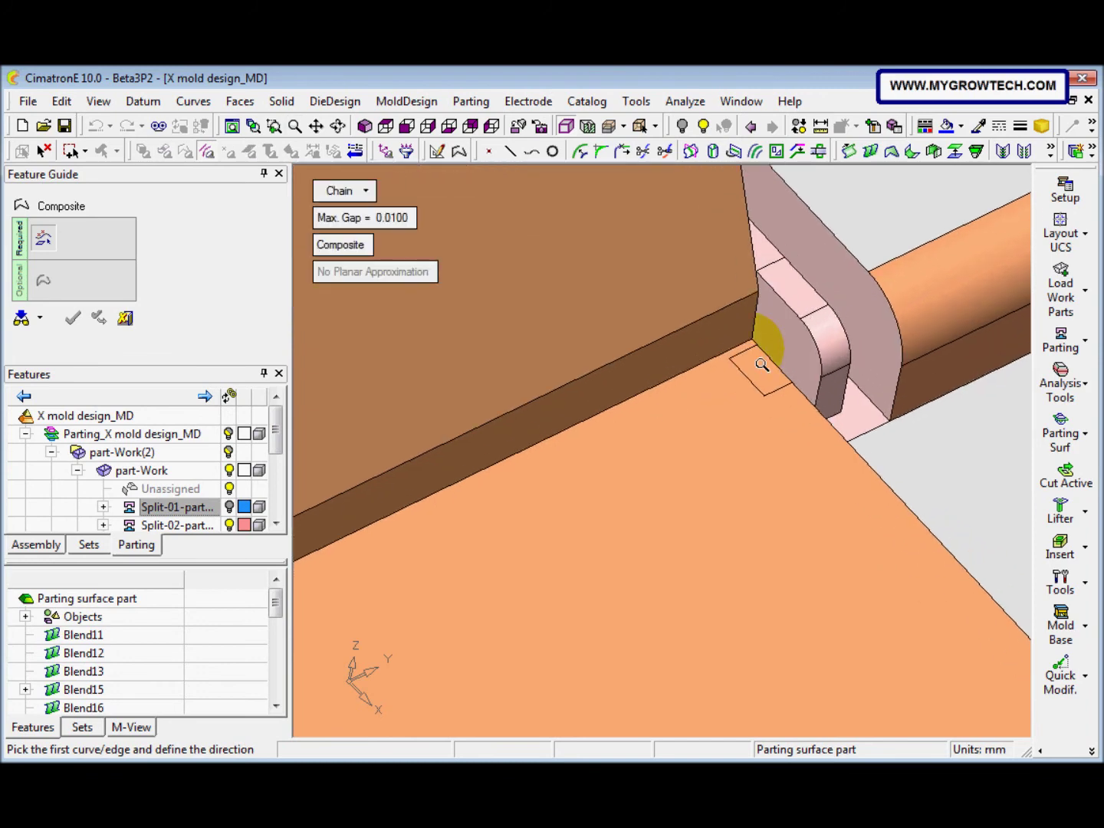
left_click(741, 356)
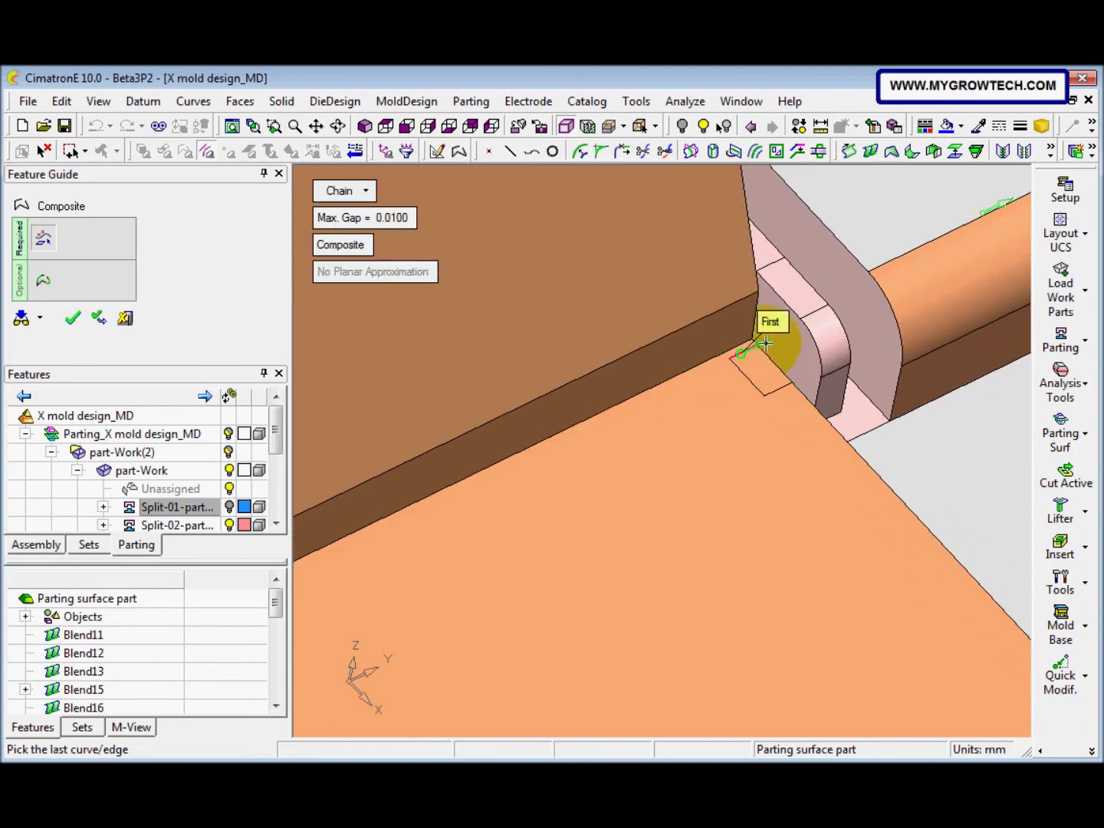
right_click(764, 415)
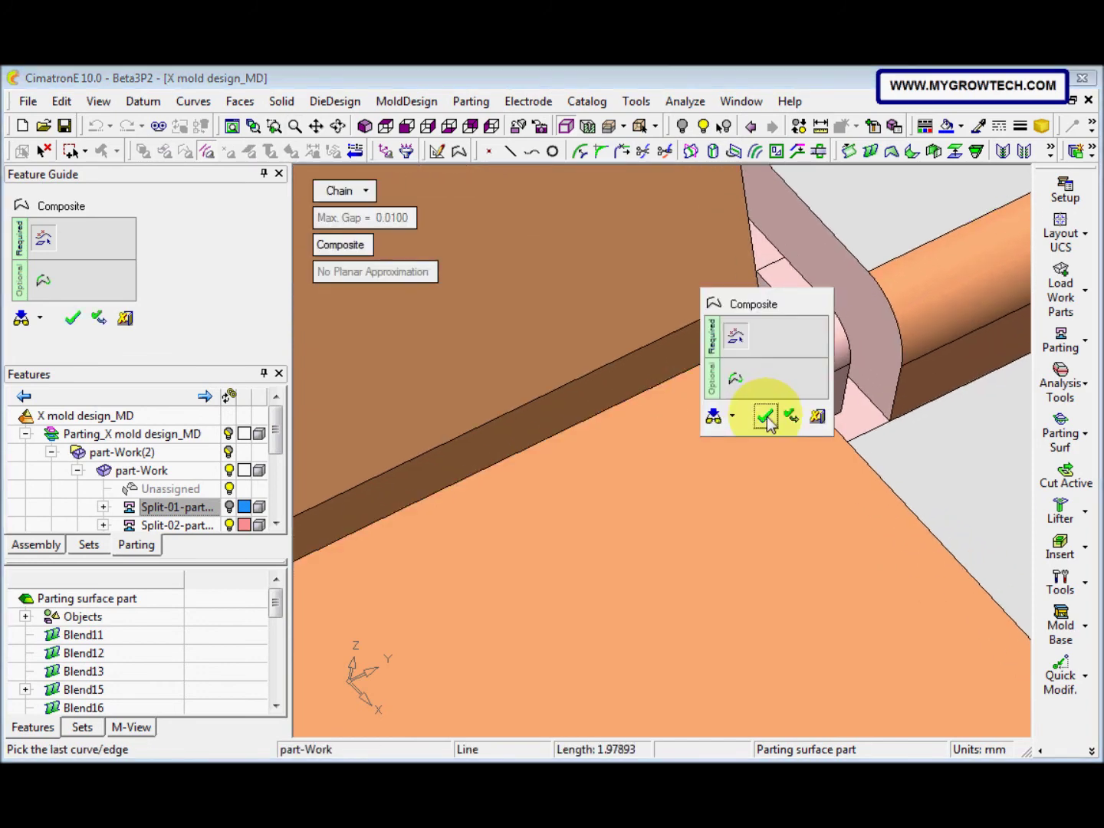
left_click(767, 414)
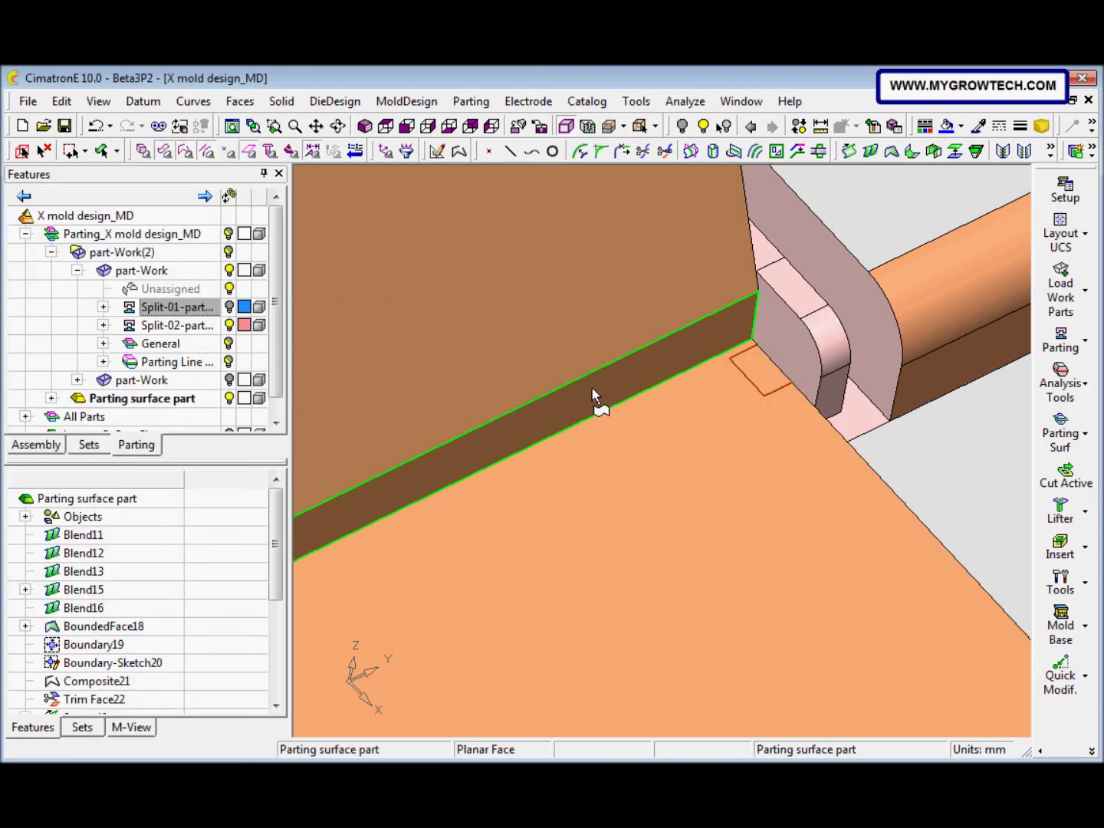
Trim the large flat parting face with the small open composite at its positive-Y corner, removing the corner patch.
left_click(237, 102)
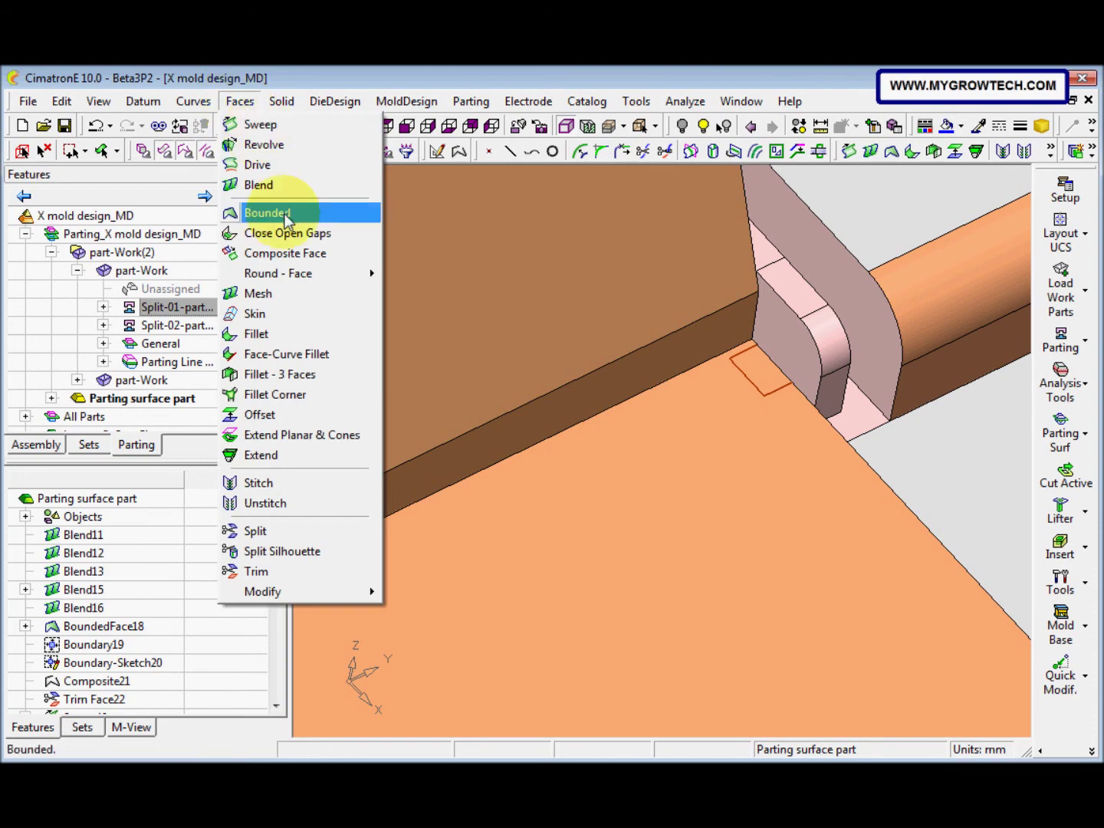
left_click(258, 572)
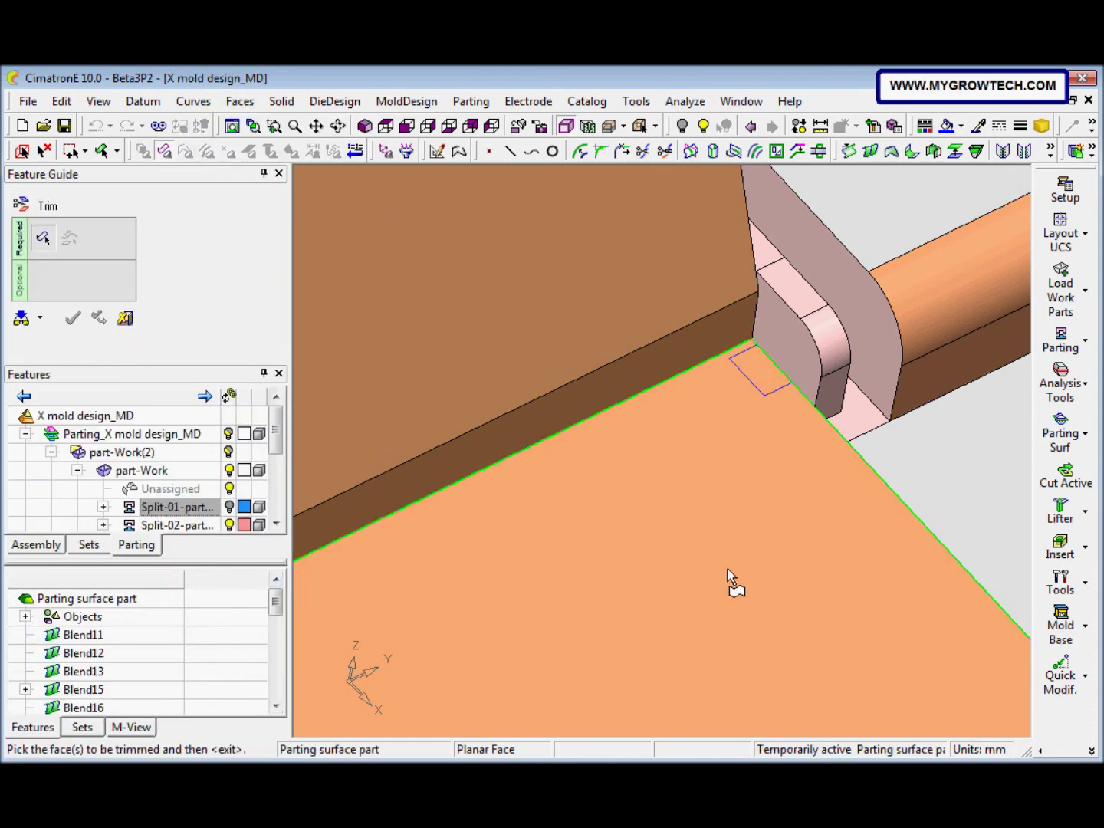
scroll(729, 569, "down", 1)
left_click(683, 562)
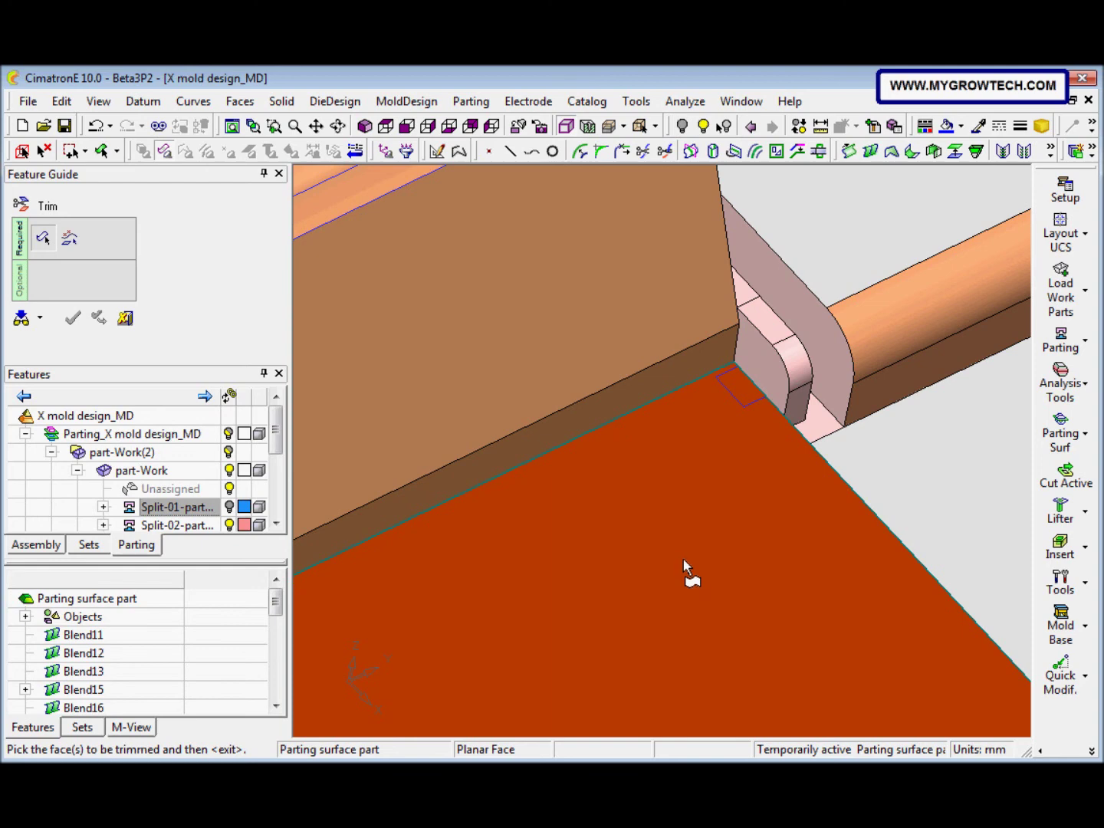
middle_click(683, 559)
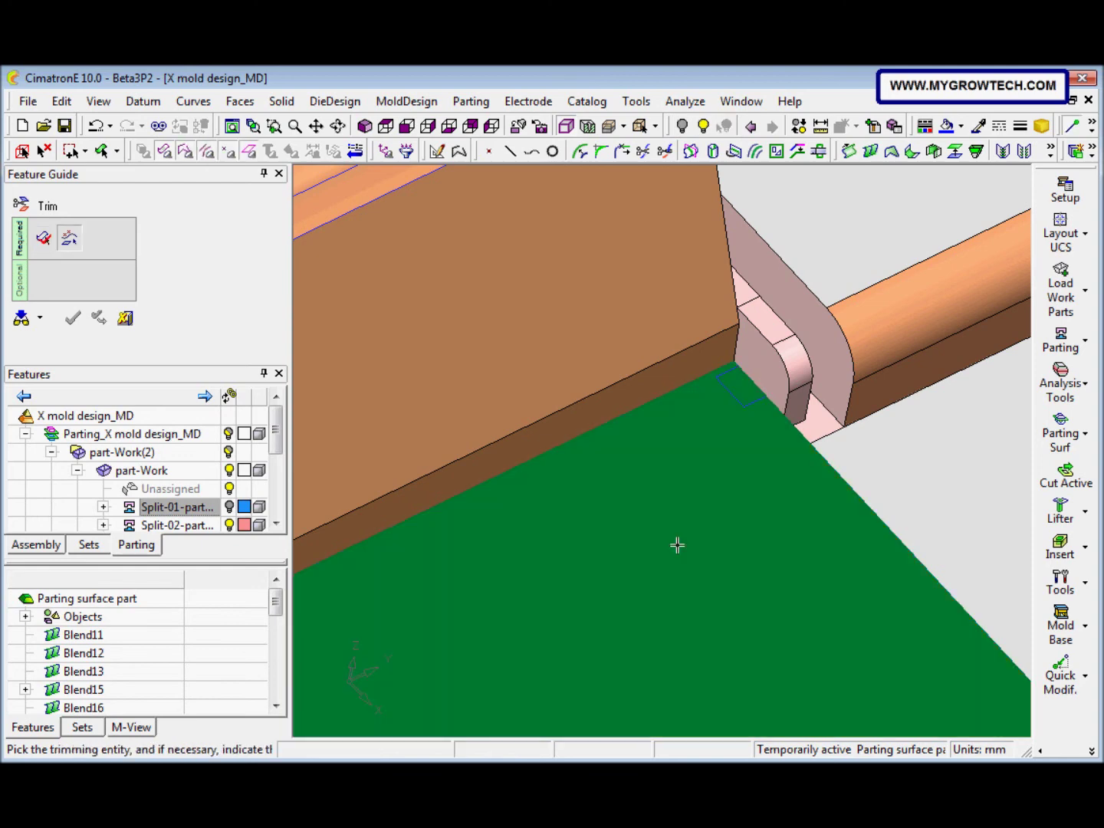
left_click(742, 403)
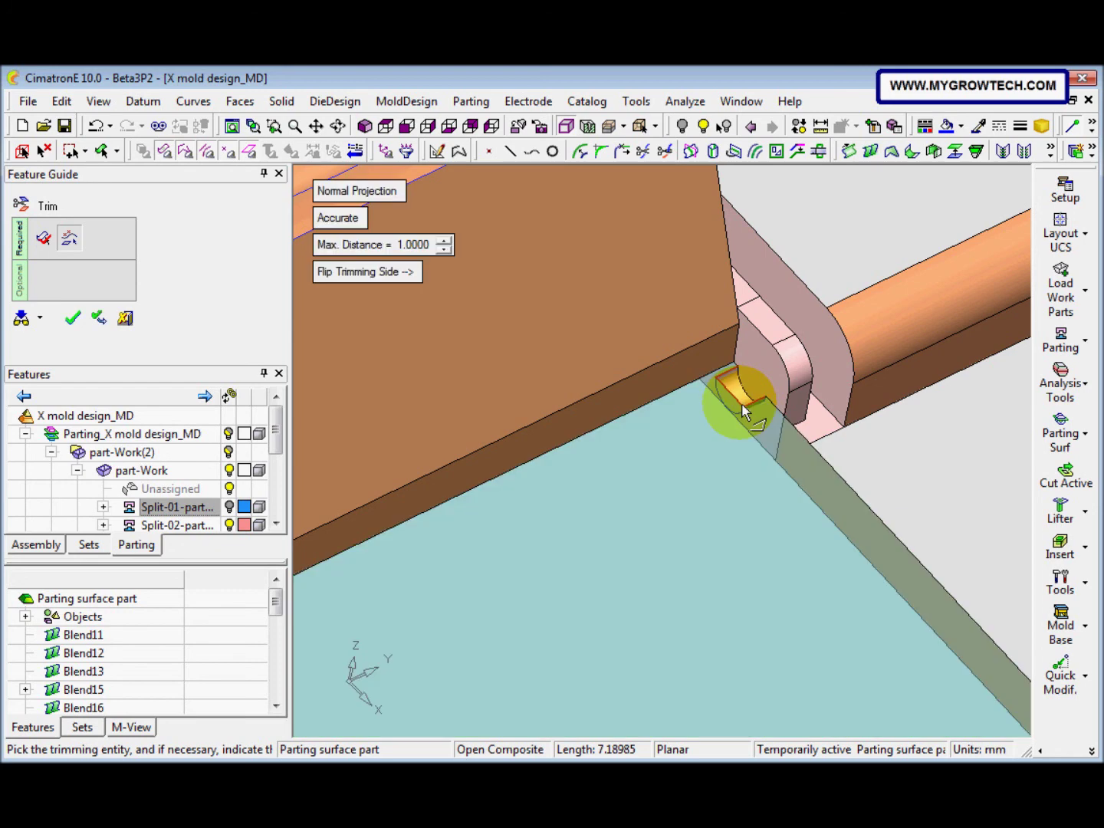
right_click(666, 473)
left_click(693, 476)
Trim the same flat parting face with the small open composite at its negative-Y corner, removing that corner patch.
scroll(653, 597, "up", 3)
scroll(646, 493, "down", 3)
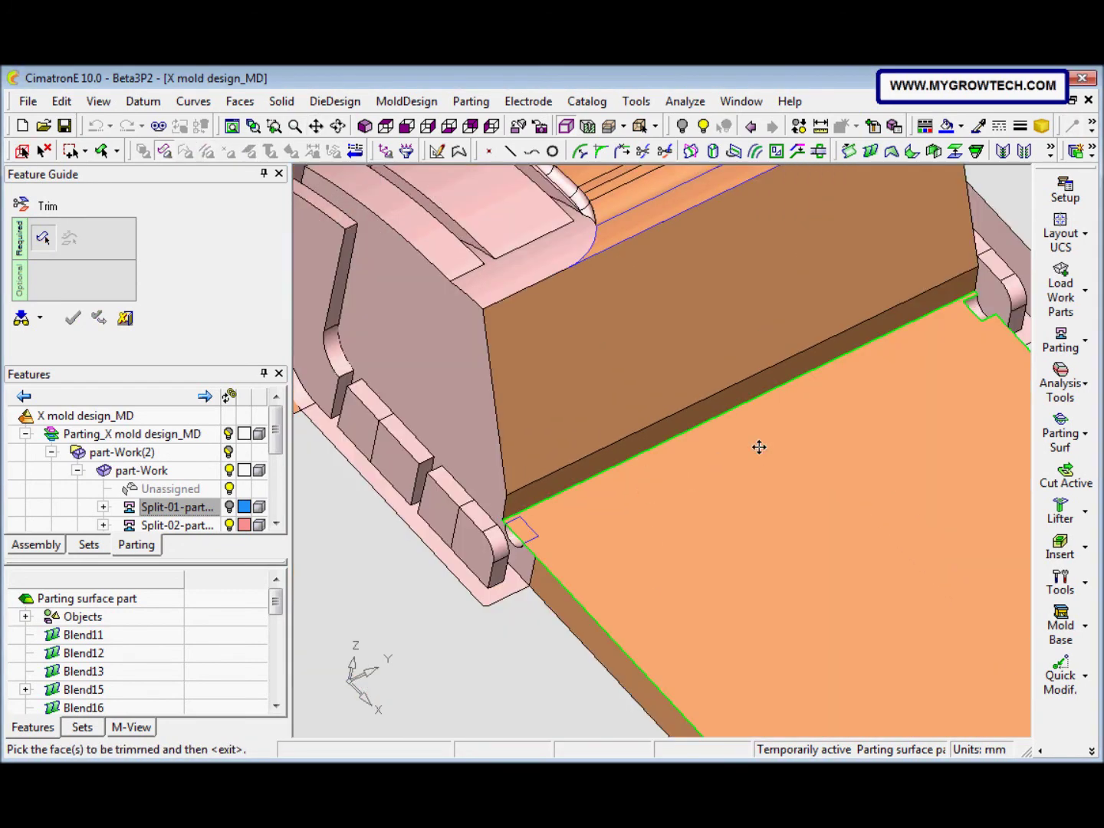
left_click(702, 498)
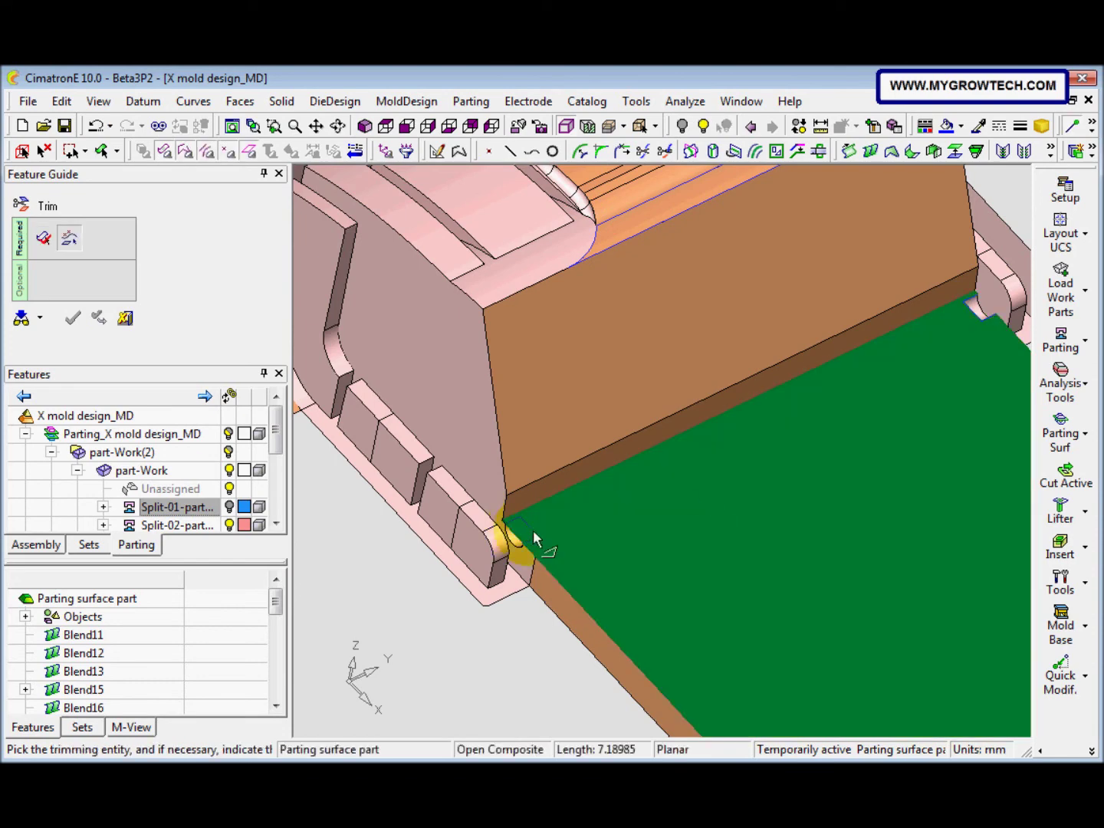
left_click(501, 529)
right_click(555, 531)
left_click(555, 530)
scroll(572, 535, "down", 5)
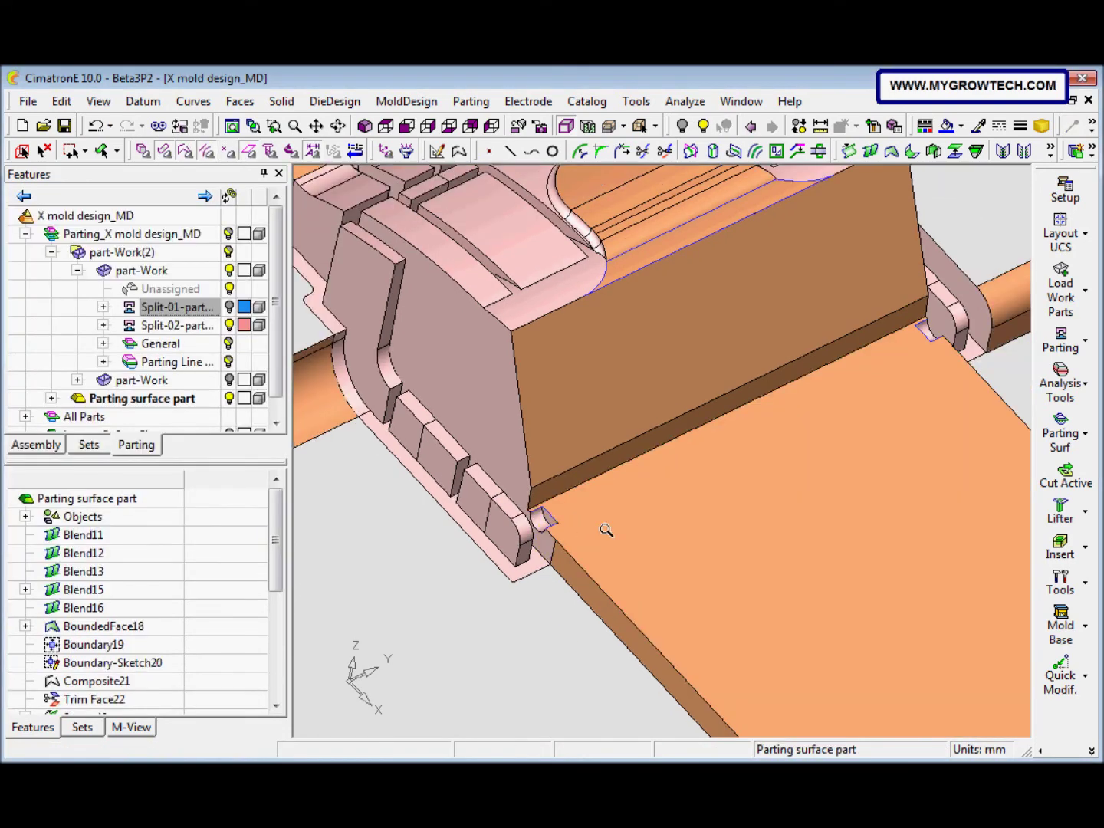
Create a chained Composite from the negative-Y rounded surface's lower edge, along the part's outline, to the positive-X parting surface's lower edge.
middle_click_drag(579, 538, 588, 527, "ctrl")
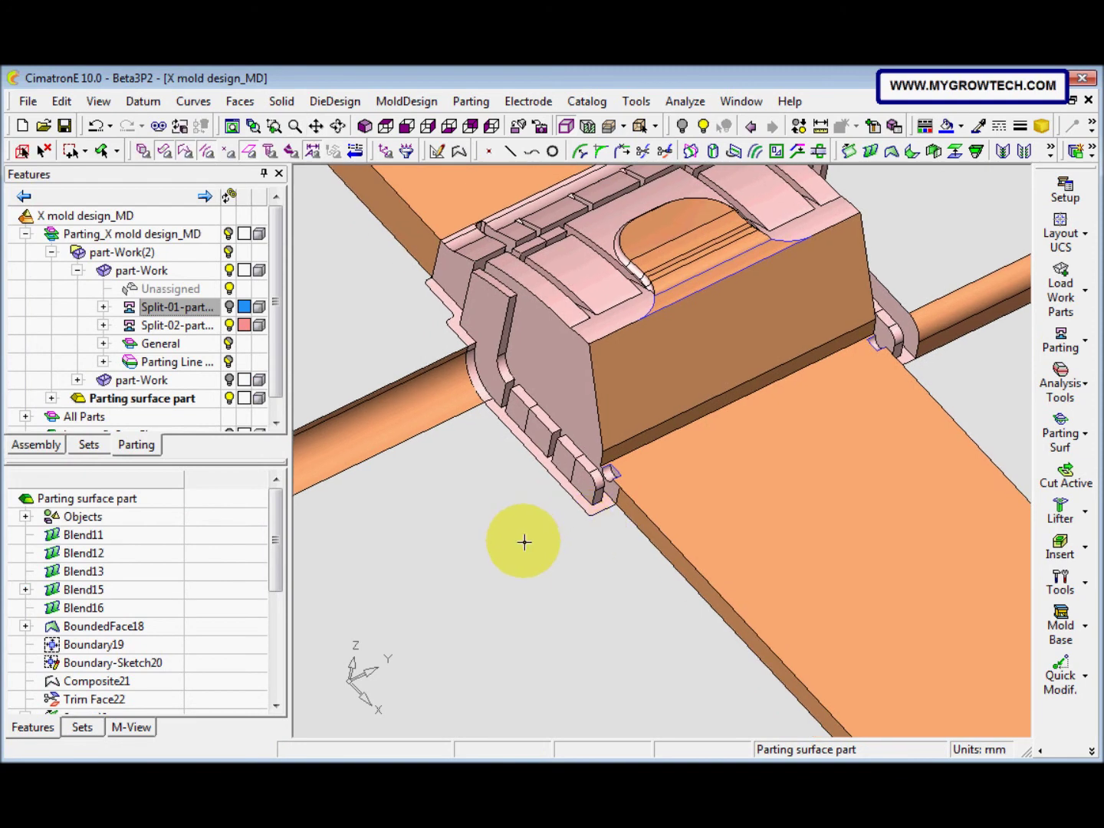
mouse_move(572, 537)
right_mouse_down("ctrl")
mouse_move(559, 570)
mouse_move(558, 557)
right_mouse_up("ctrl")
middle_click_drag(568, 550, 566, 526, "ctrl")
right_click_drag(570, 521, 552, 554, "ctrl")
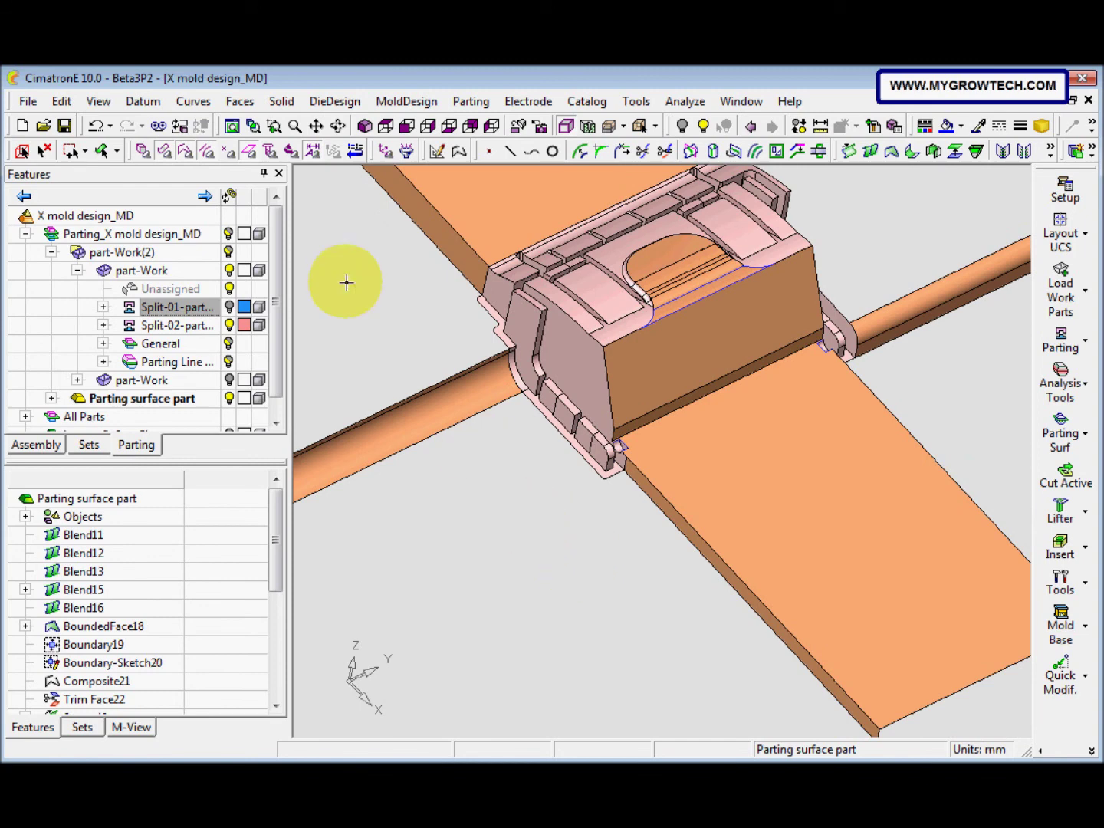
left_click(459, 151)
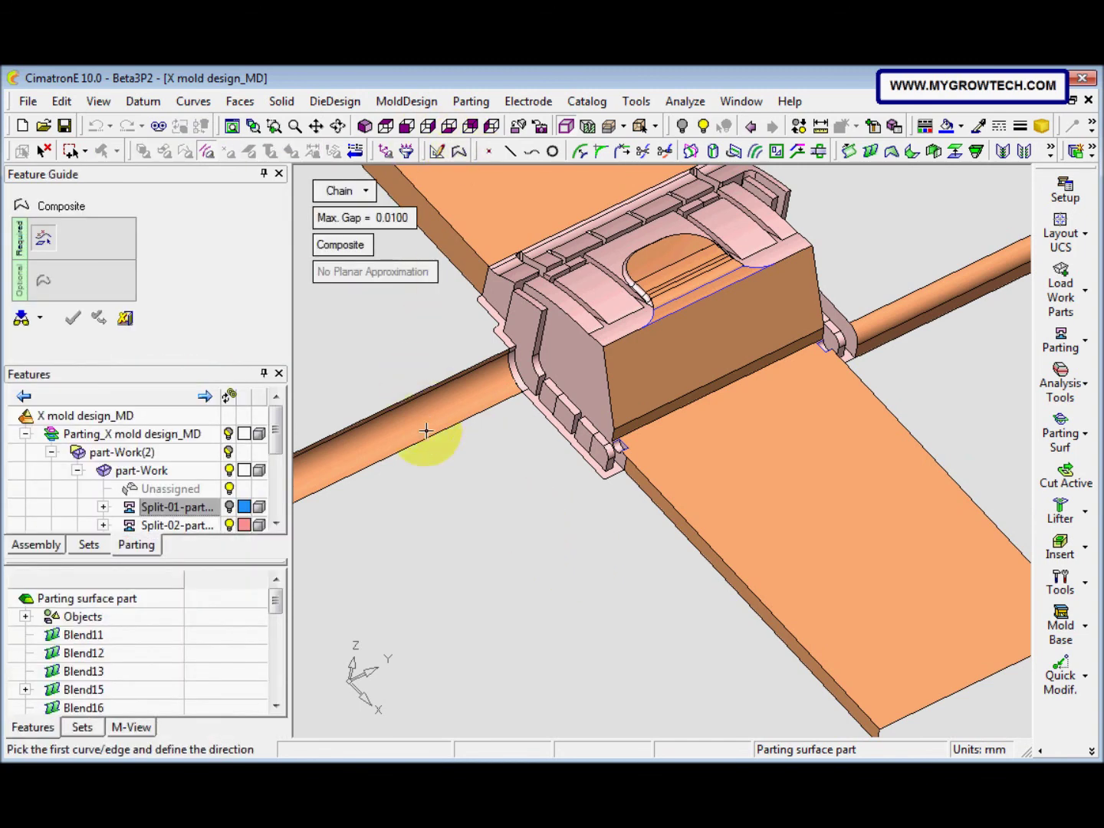
left_click(400, 451)
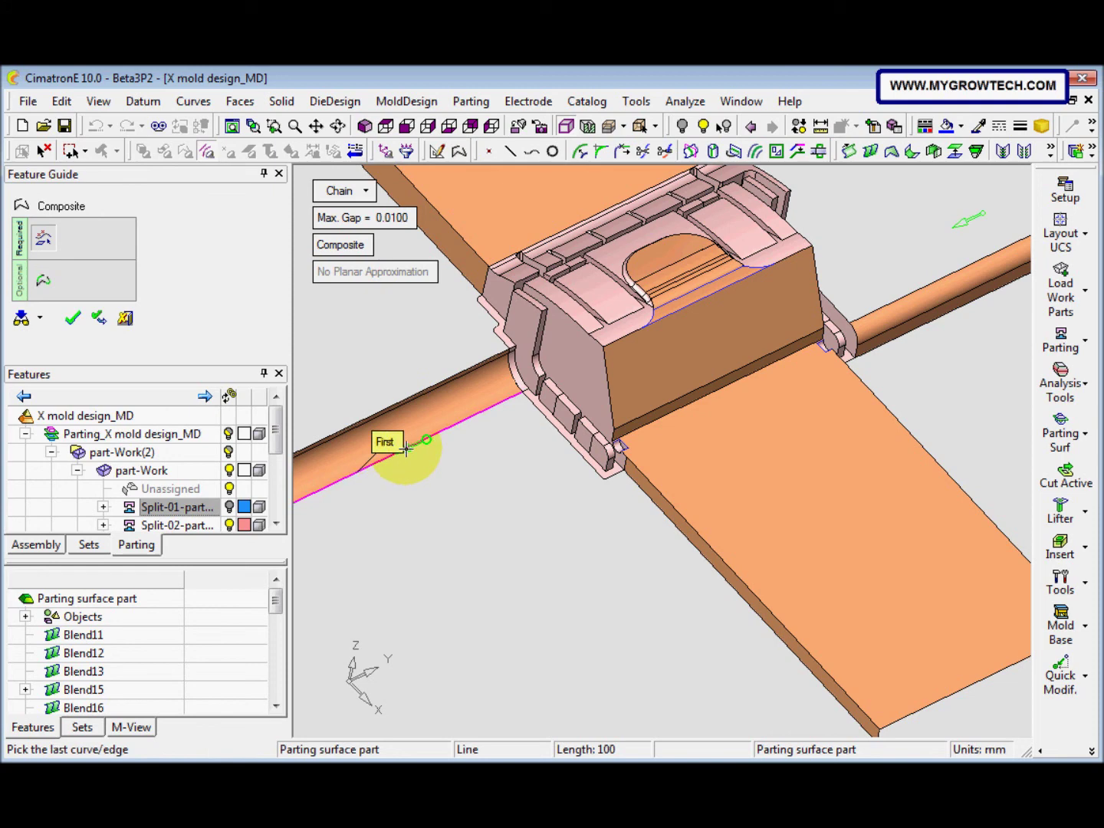
left_click(539, 416)
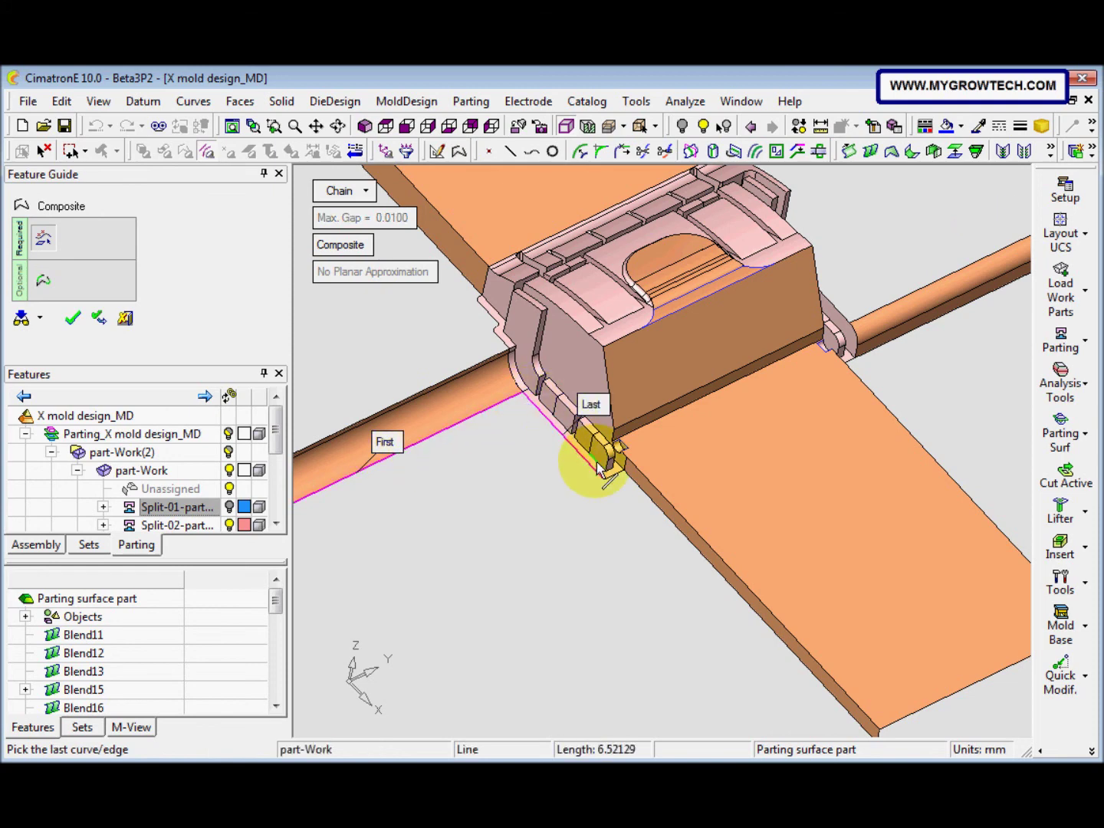
left_click(635, 478)
right_click(611, 521)
left_click(617, 523)
Create a chained Composite from the positive-X parting surface's lower edge to the adjoining lower edge of the positive-Y rounded surface.
left_click_drag(662, 524, 620, 509, "ctrl")
middle_click_drag(621, 513, 664, 443)
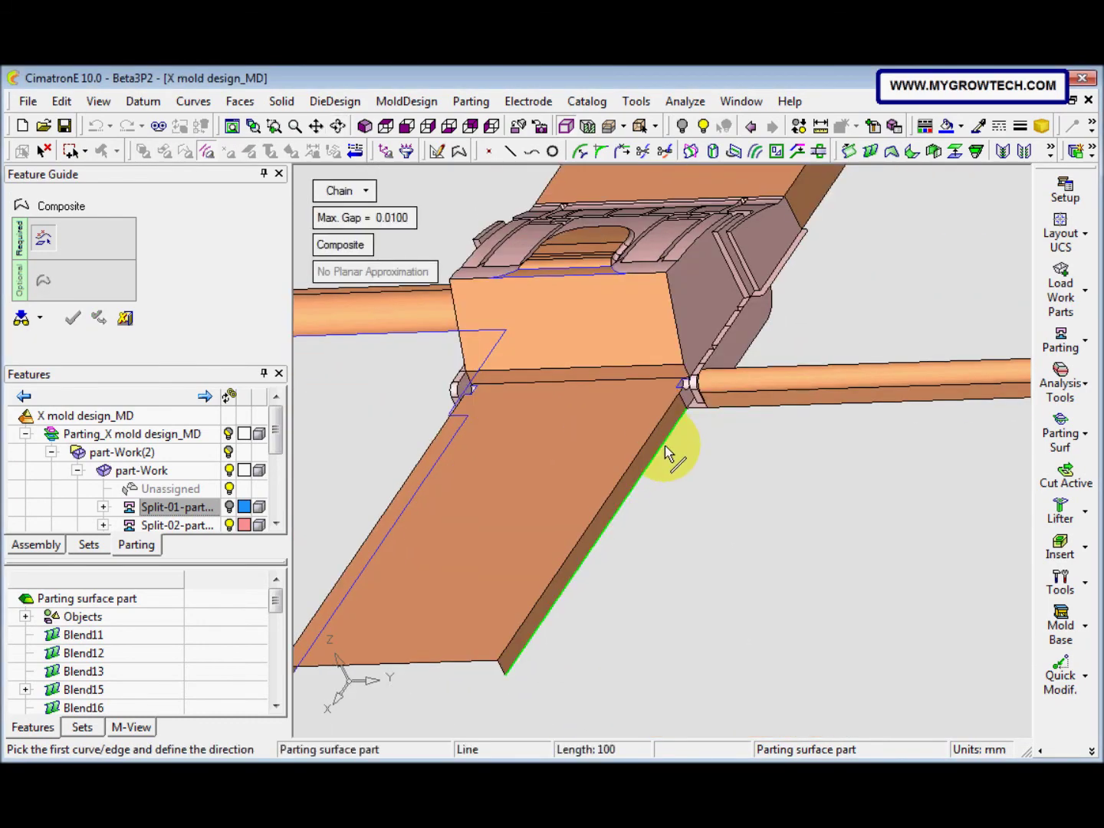
left_click(665, 445)
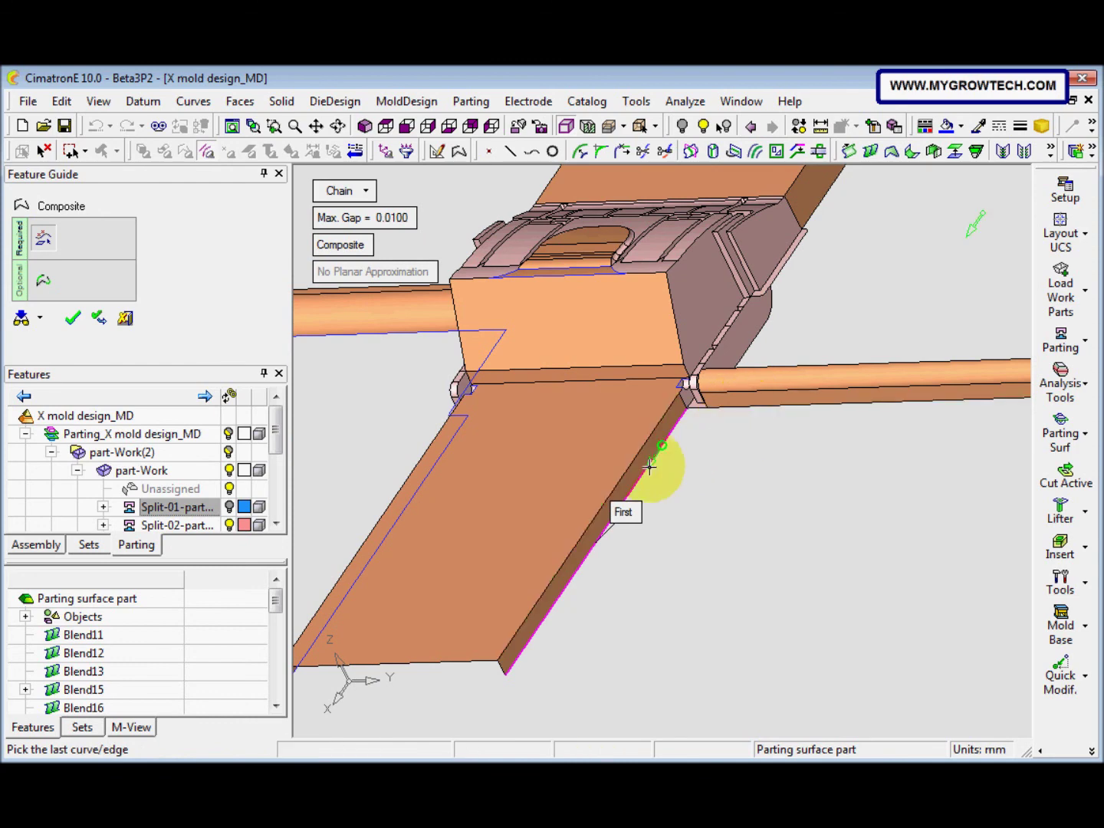
left_click(783, 413)
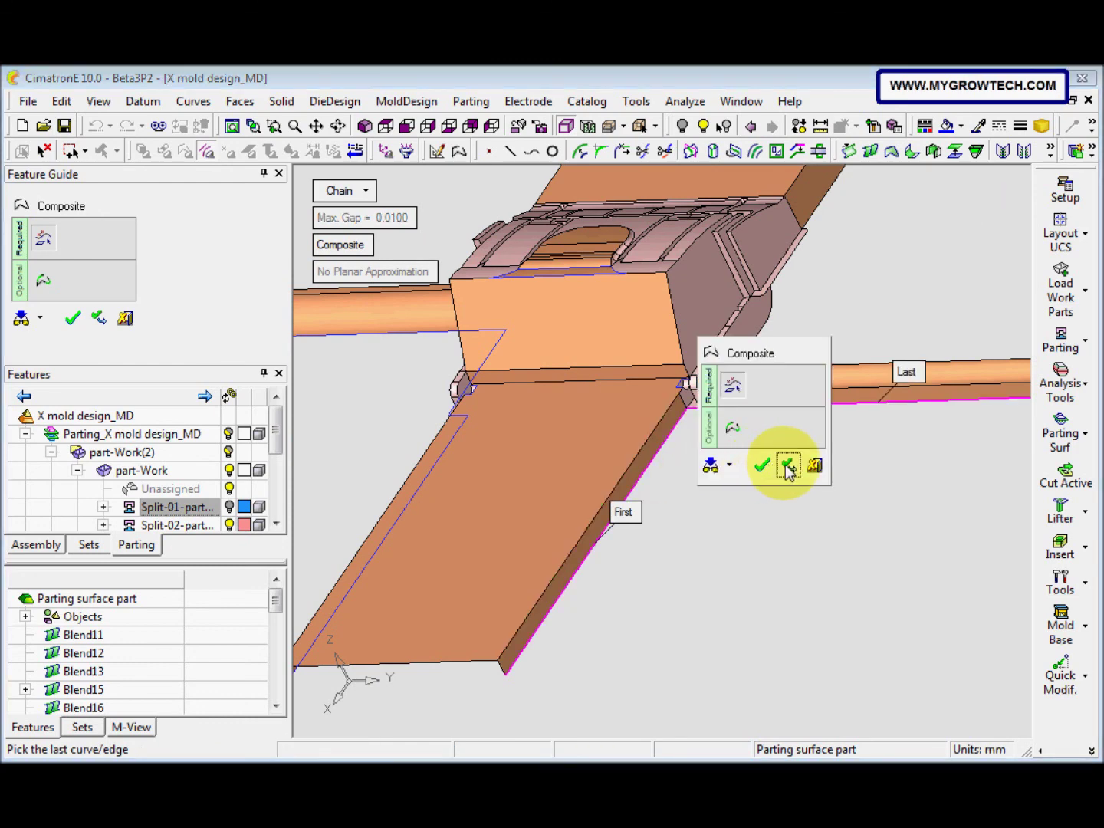
left_click(788, 466)
Create a chained Composite from the positive-Y rounded surface's edge, along the part's outline, to the negative-X parting surface's lower edge.
middle_click_drag(770, 451, 710, 484)
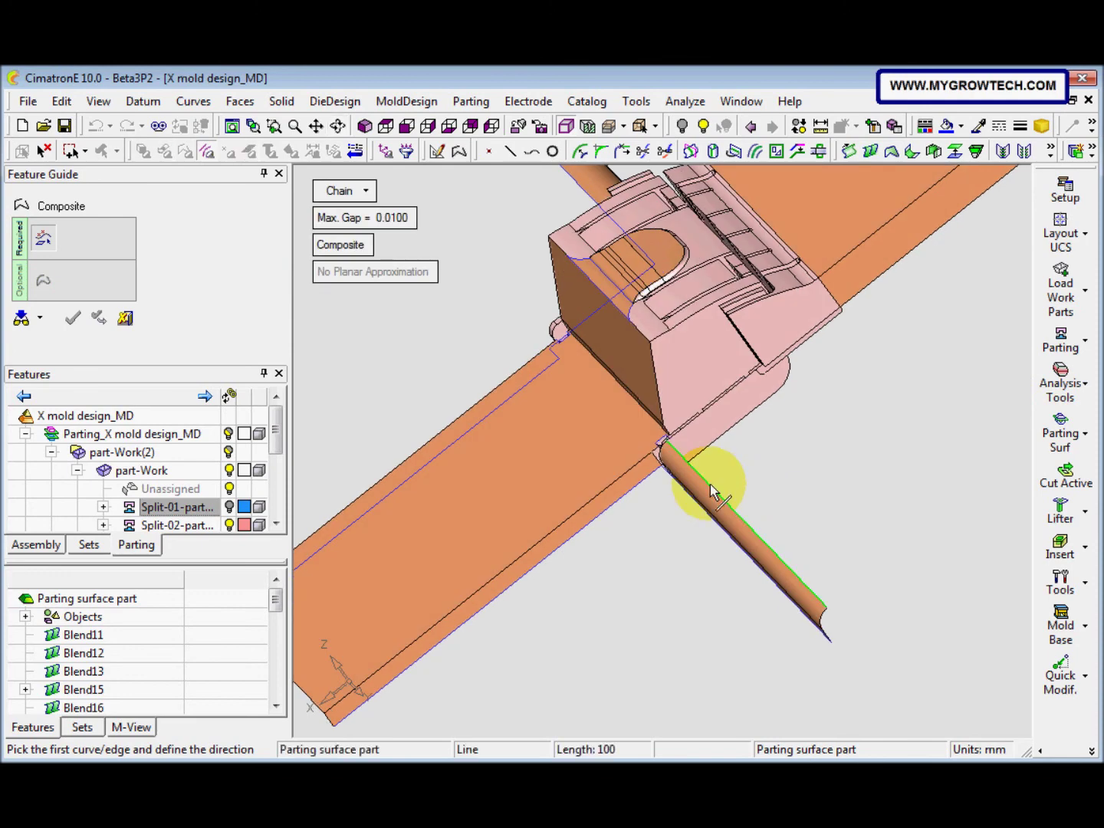
left_click(708, 483)
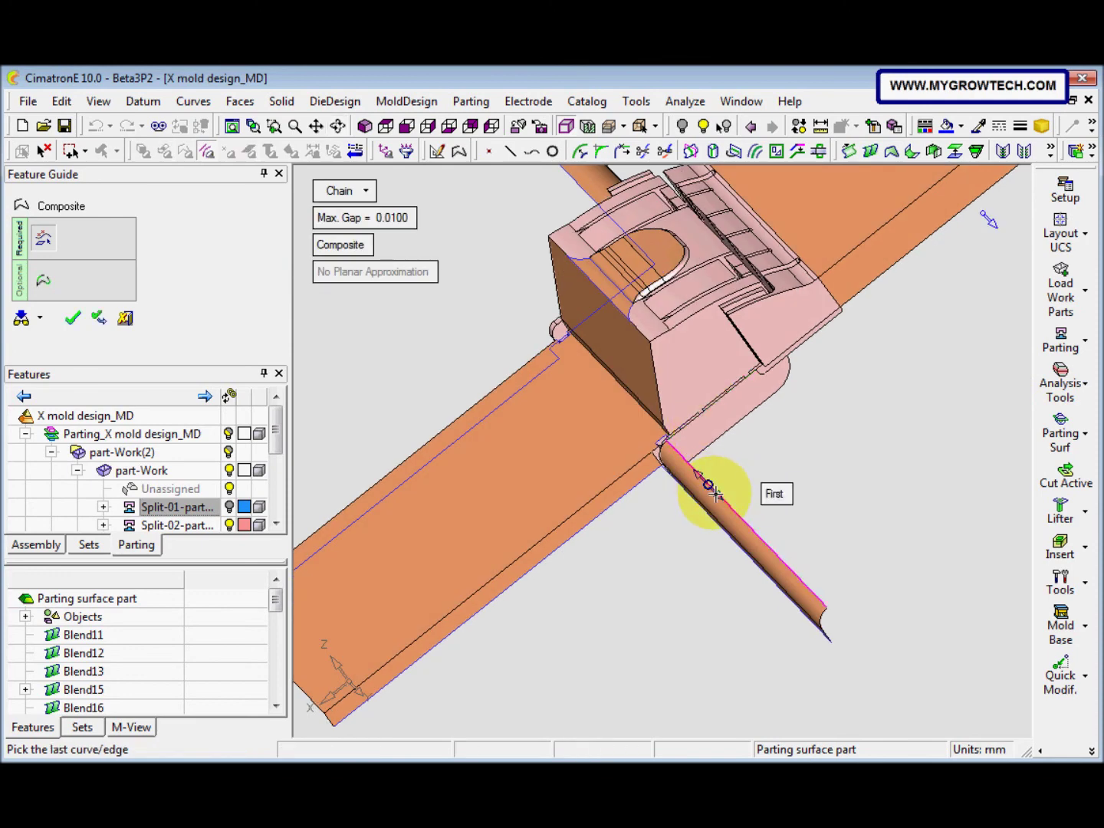
left_click(778, 367)
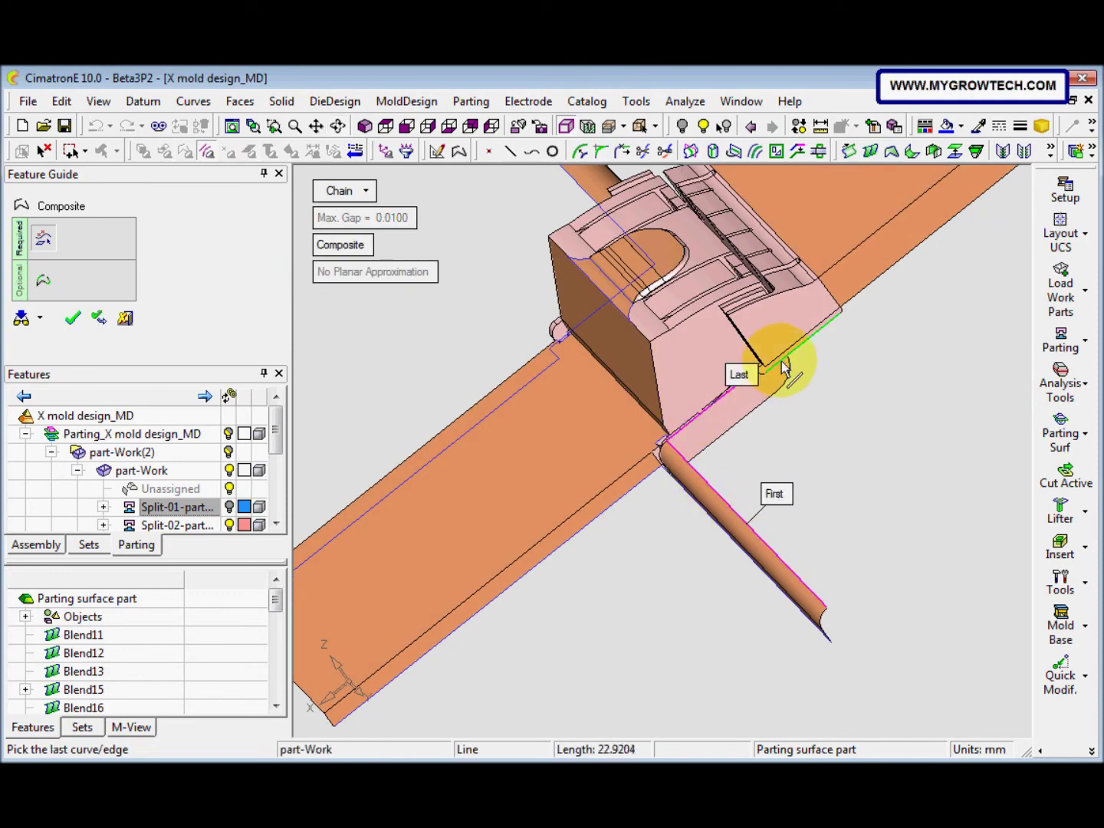
left_click(783, 361)
left_click(881, 283)
middle_click(901, 352)
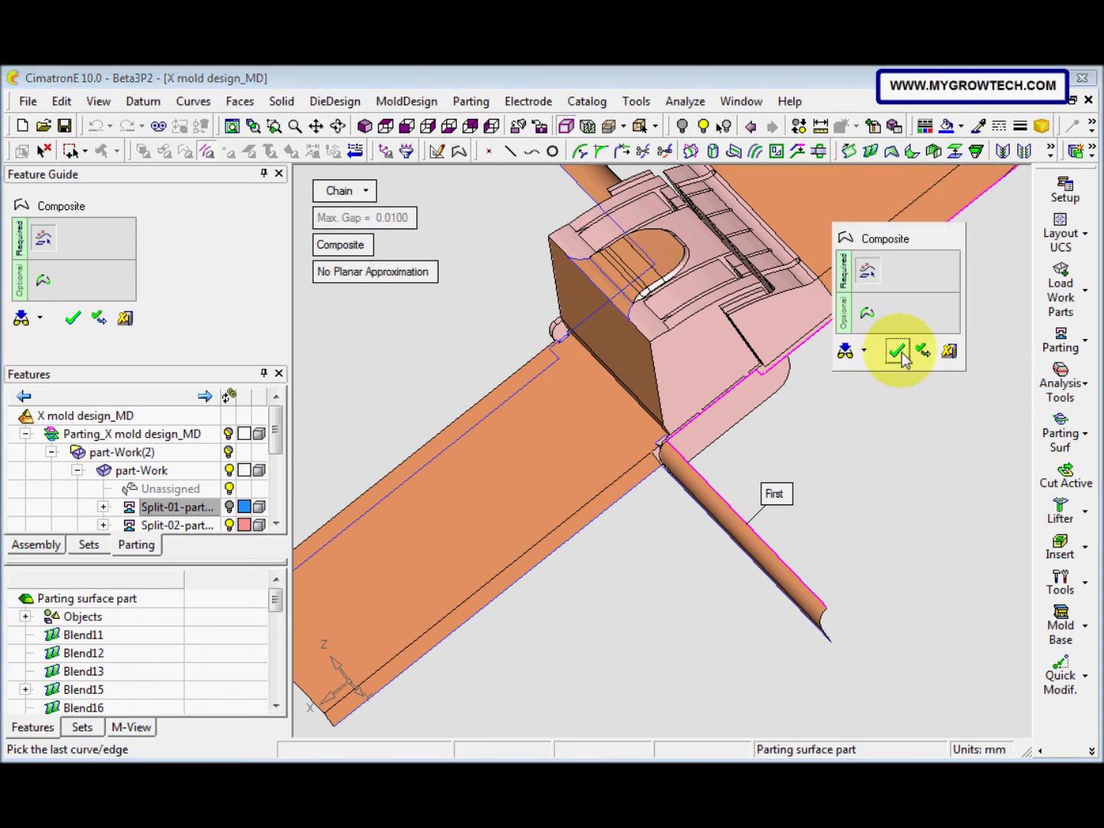
left_click(922, 351)
Create a chained Composite from the negative-X parting surface's lower edge, along the part's outline, to the negative-Y rounded surface's edge.
middle_click_drag(818, 369, 533, 480)
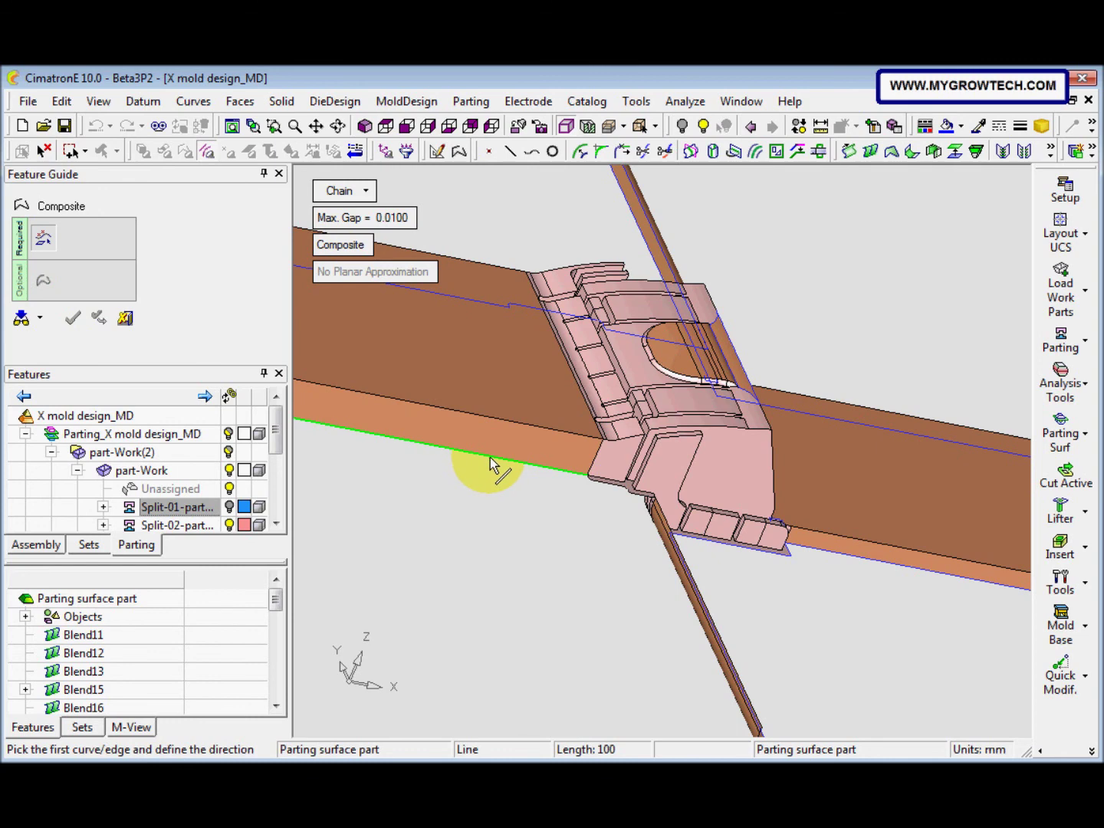
left_click(491, 463)
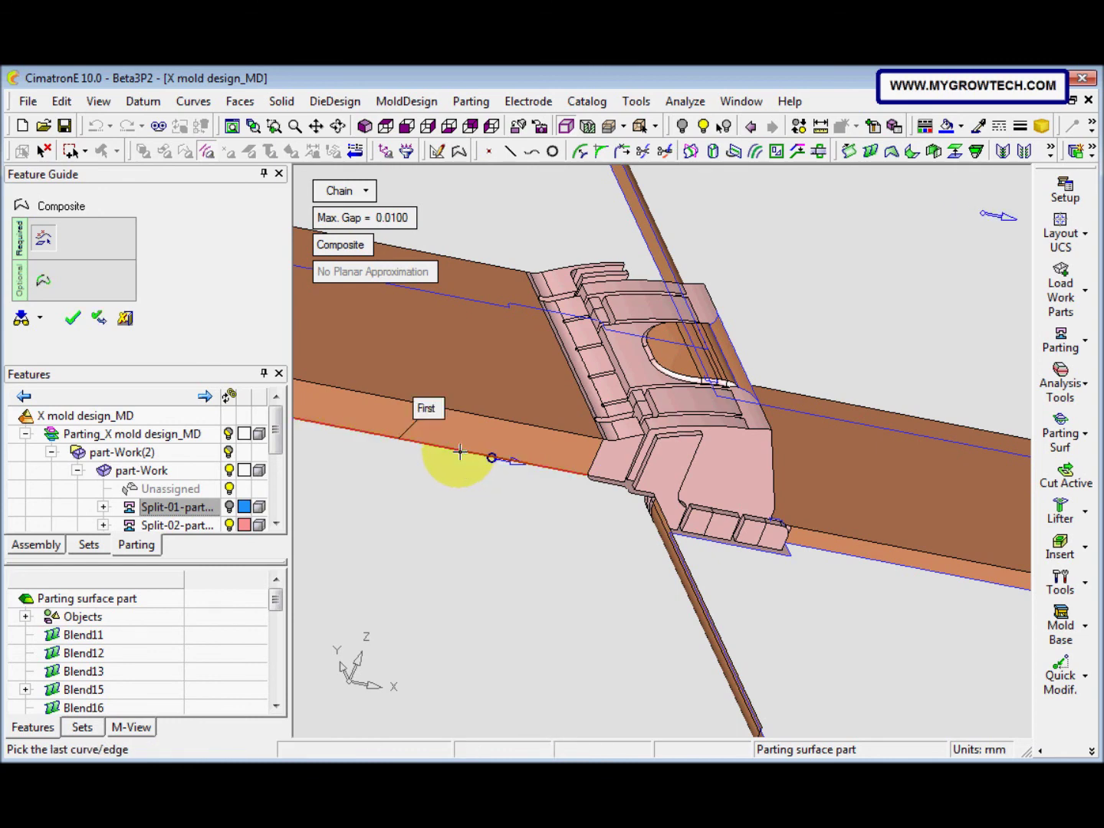
left_click(632, 501)
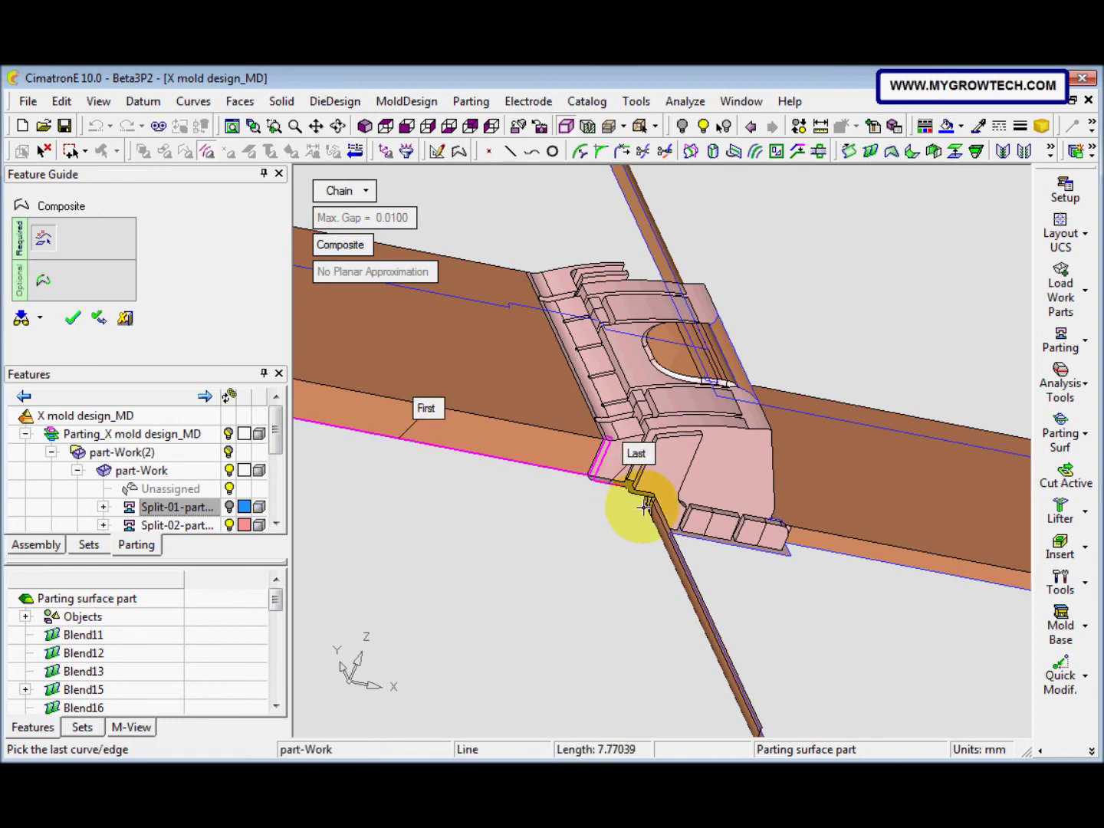
left_click(565, 477)
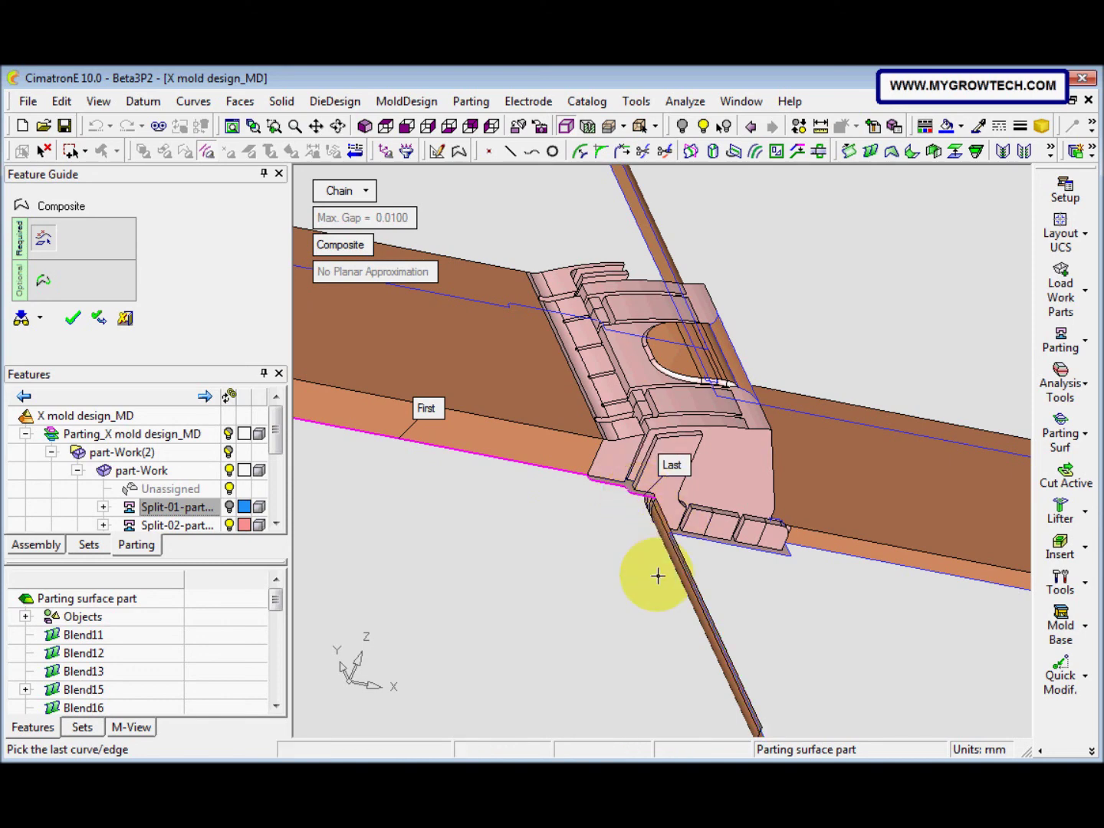
middle_click_drag(661, 575, 734, 535)
left_click(739, 521)
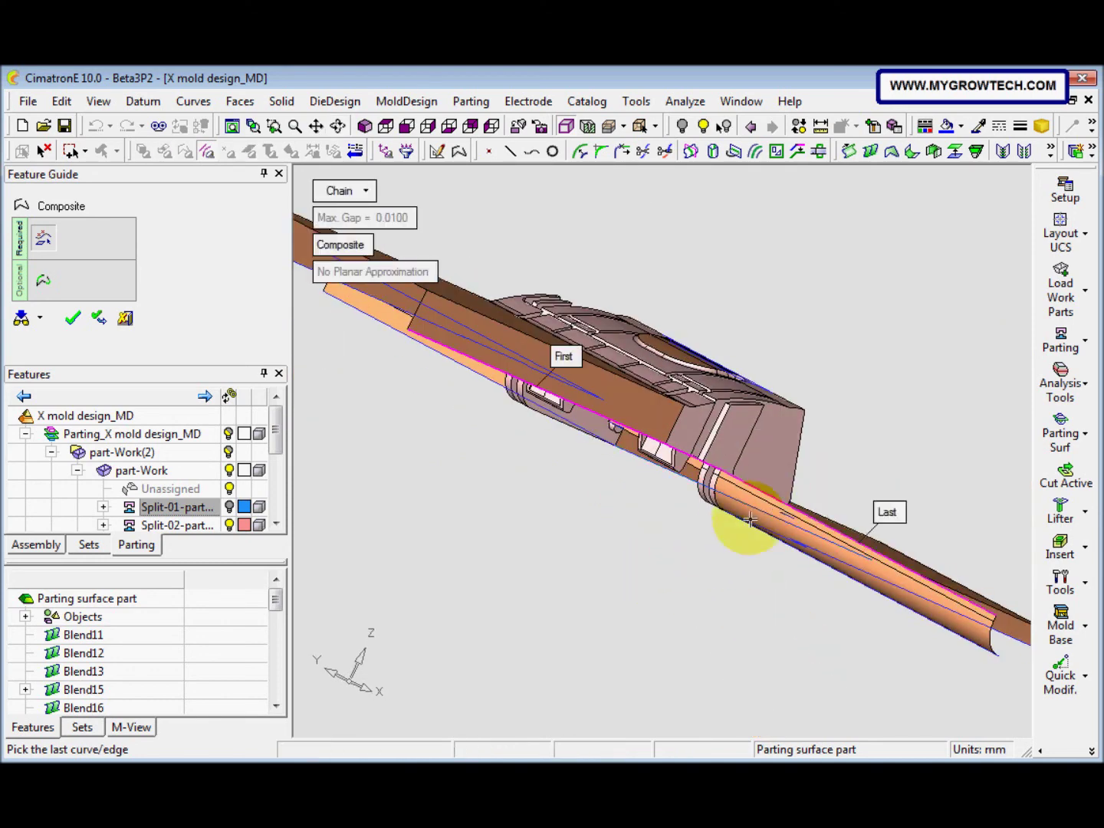
left_click(729, 546)
middle_click_drag(680, 555, 505, 587)
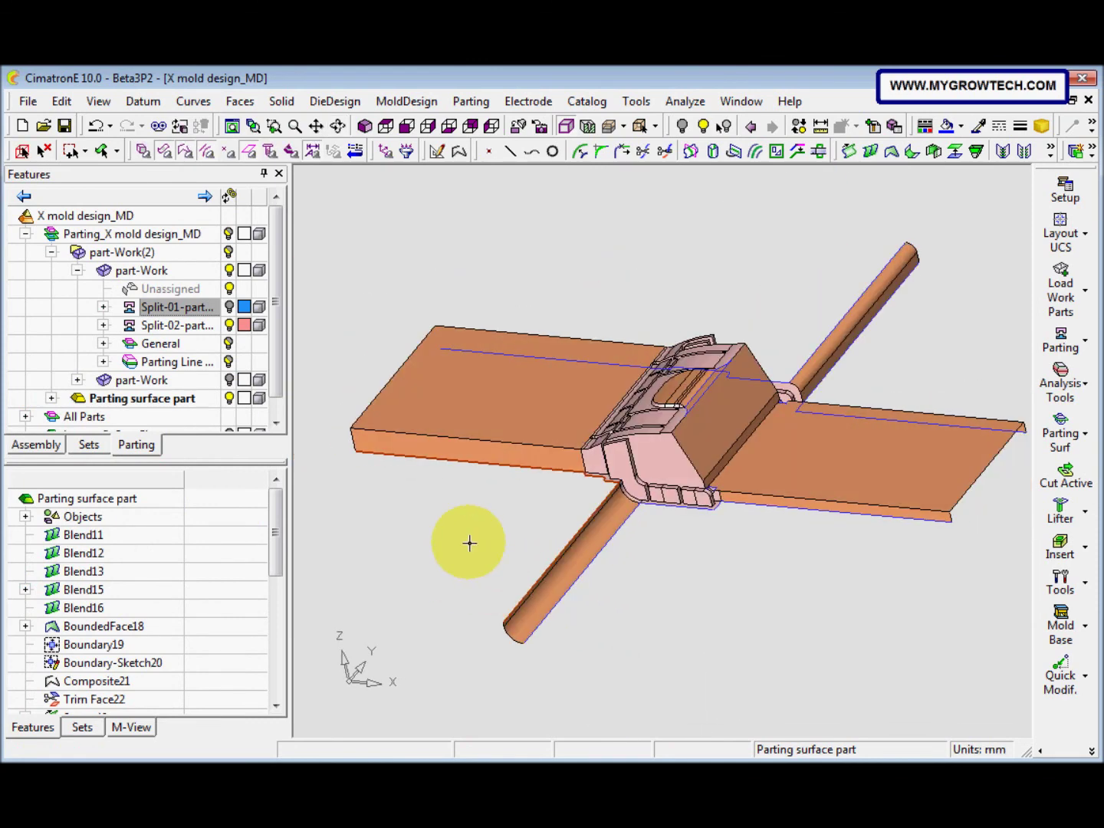
Create a Bounded face from the composite between the negative-X parting surface and the negative-Y rounded surface.
left_click(238, 101)
left_click(291, 222)
left_click(484, 508)
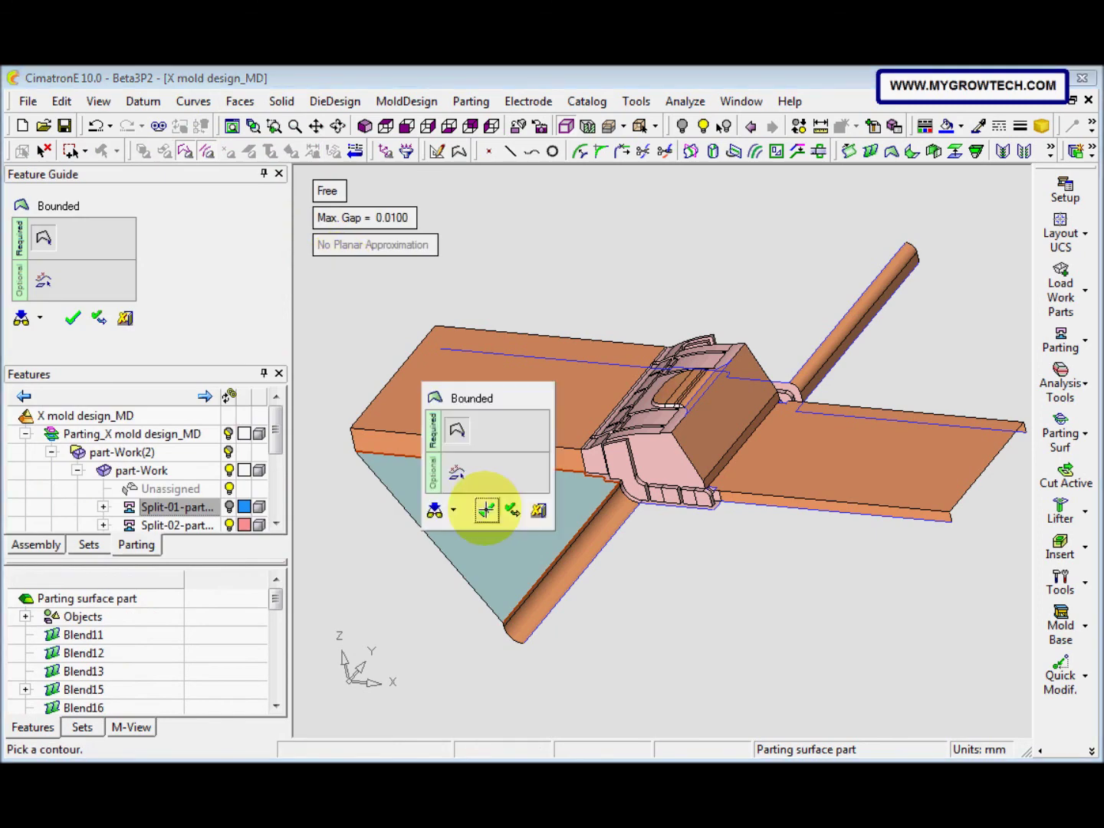
left_click(506, 507)
Create a Bounded face from the composite between the negative-Y rounded surface and the positive-X parting surface.
mouse_move(548, 495)
left_mouse_down("ctrl")
mouse_move(566, 500)
mouse_move(542, 506)
left_mouse_up("ctrl")
middle_click_drag(563, 470, 538, 410, "ctrl")
right_click_drag(572, 461, 578, 487, "ctrl")
middle_click_drag(577, 487, 604, 535)
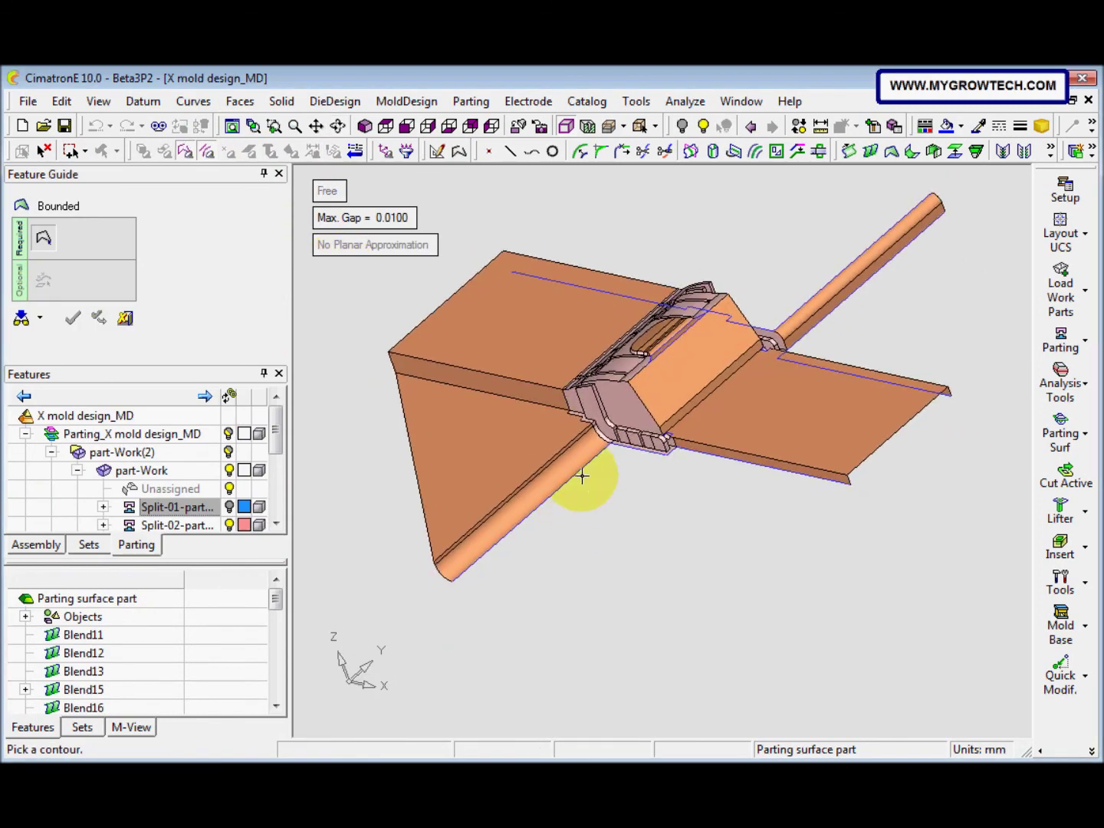
left_click(583, 476)
middle_click(612, 493)
left_click(638, 497)
Create a Bounded face from the composite between the positive-X parting surface and the positive-Y rounded surface.
middle_click_drag(661, 445, 563, 484)
left_click(741, 439)
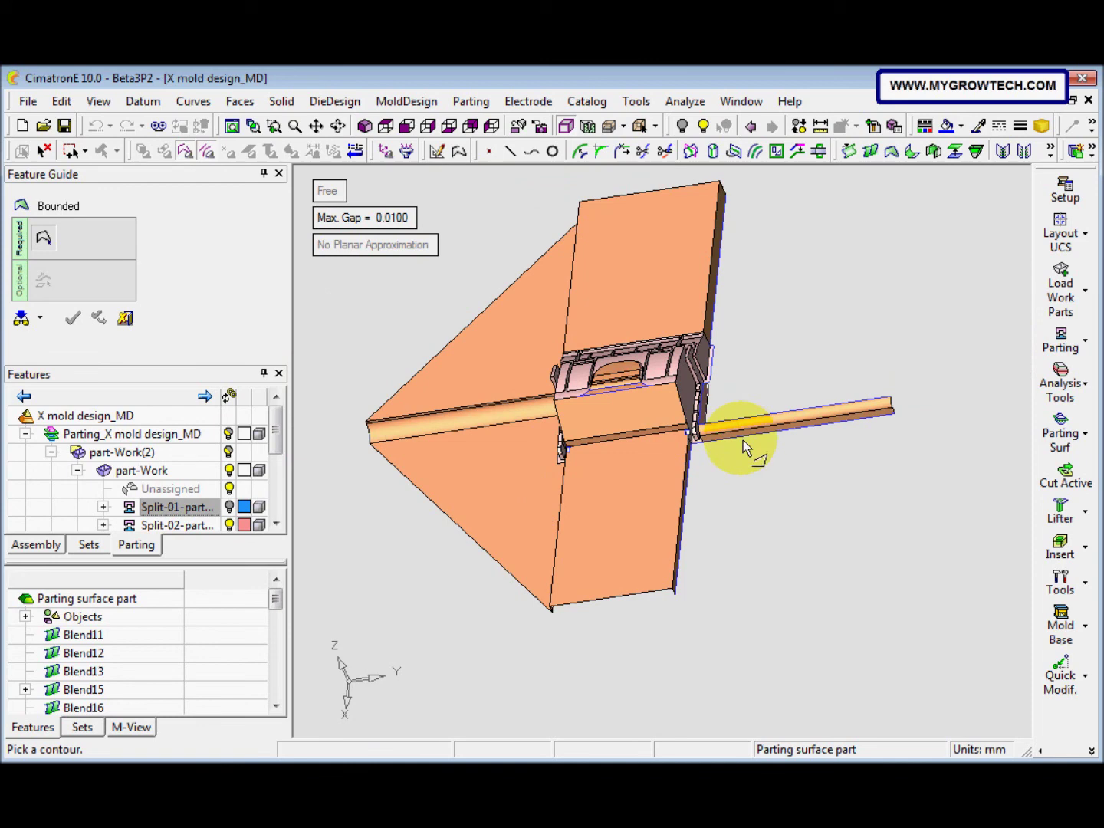
middle_click(744, 442)
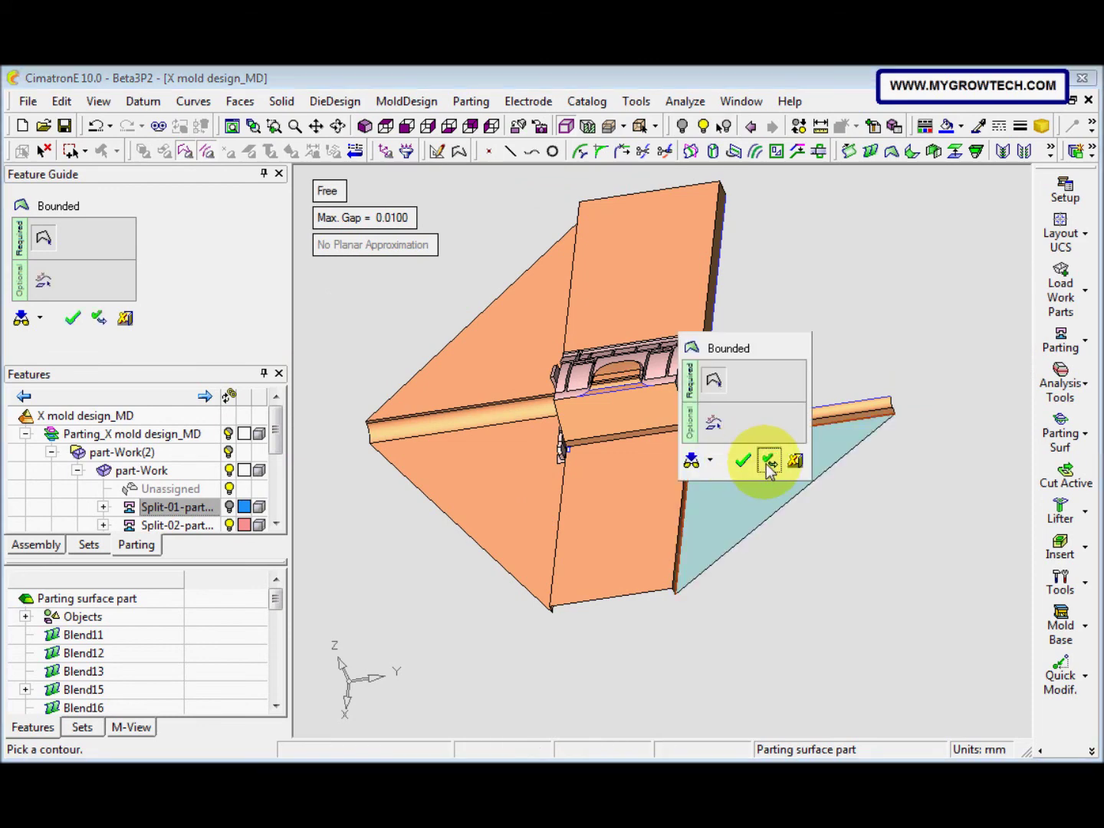
left_click(769, 464)
Create a Bounded face from the composite between the positive-Y rounded surface and the negative-X parting surface, and finish the command.
left_click(735, 403)
middle_click(739, 396)
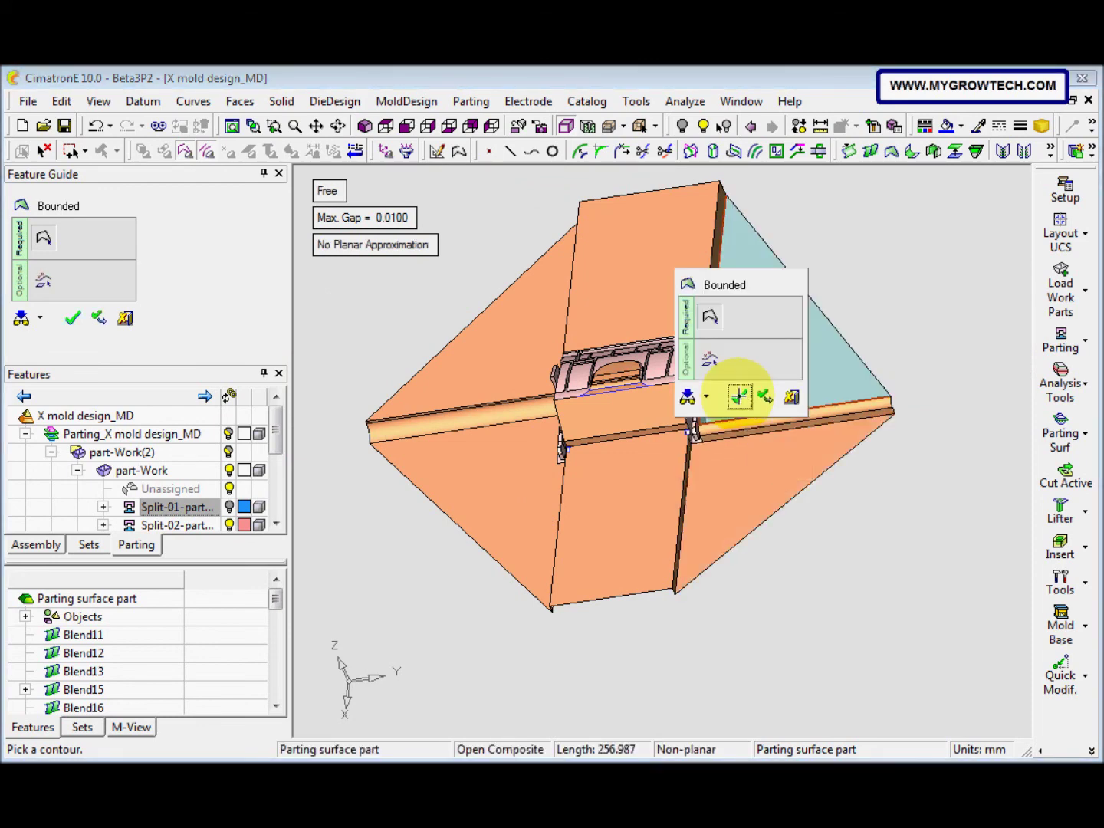
left_click(739, 396)
middle_click_drag(735, 407, 530, 458)
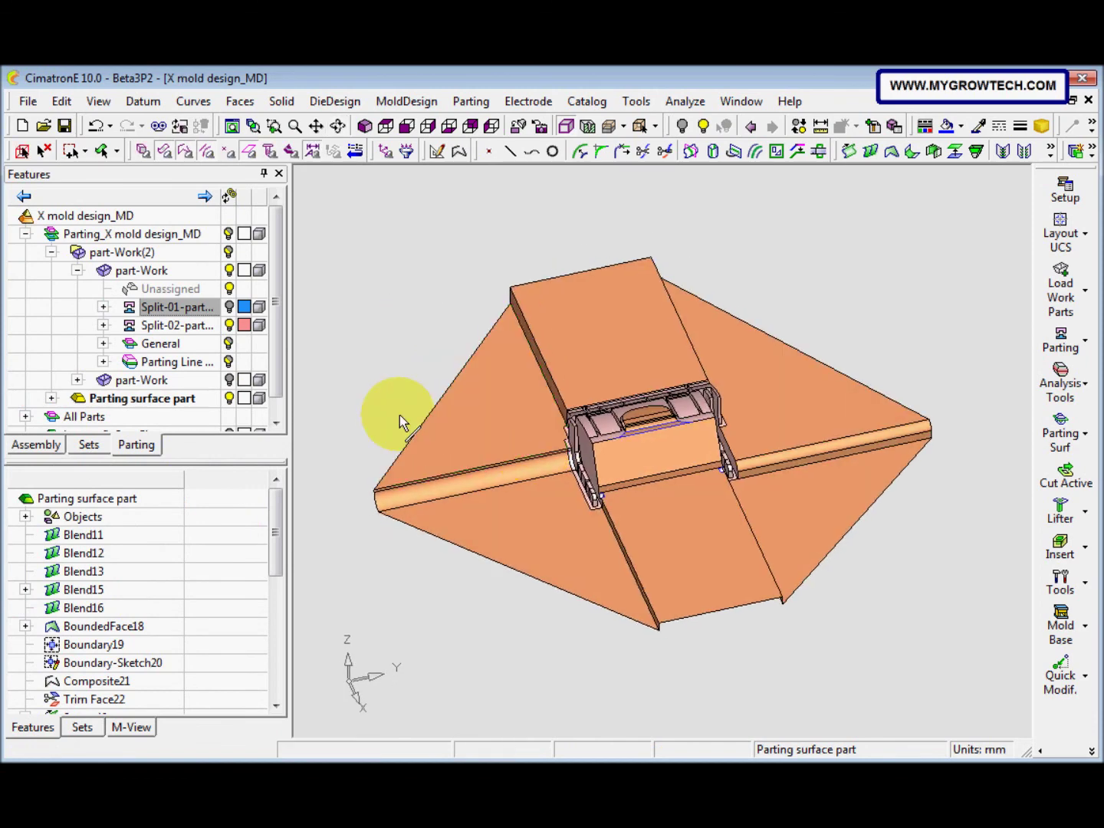